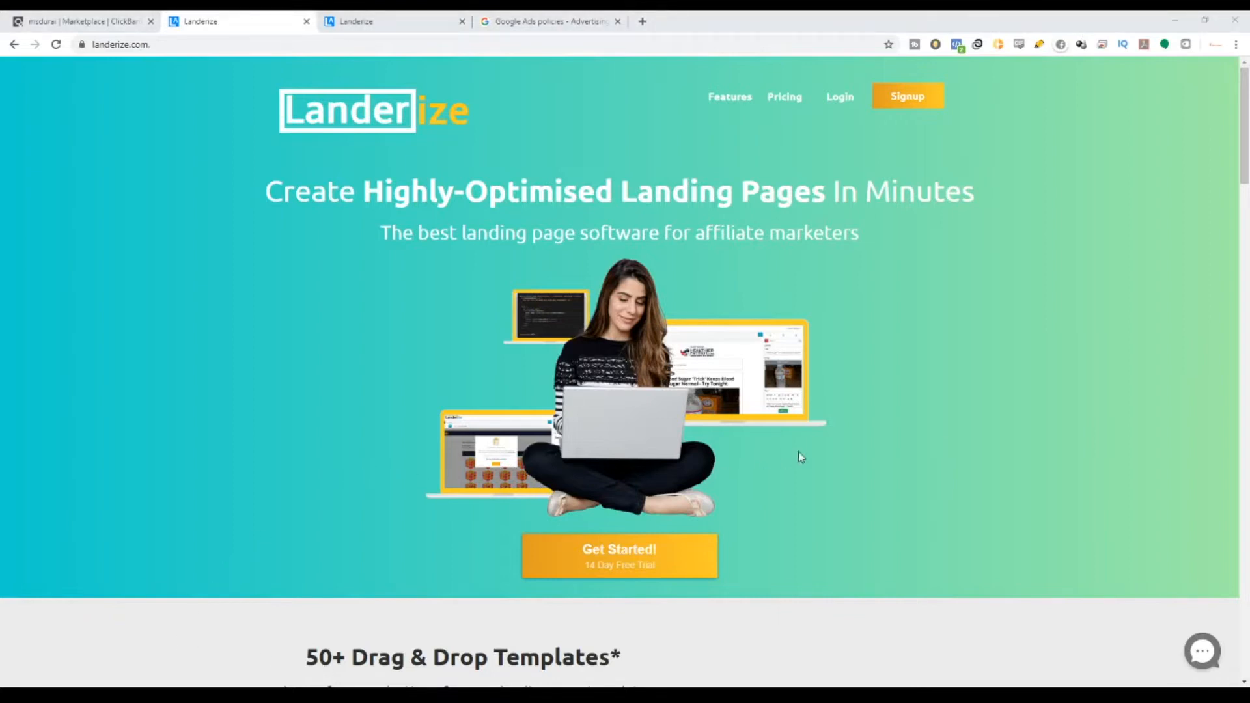
Look over the Landerize home page, from its headline and affiliate-marketer tagline through the template and getting-started sections.
{"action": "left_click", "coordinate": [999, 398]}
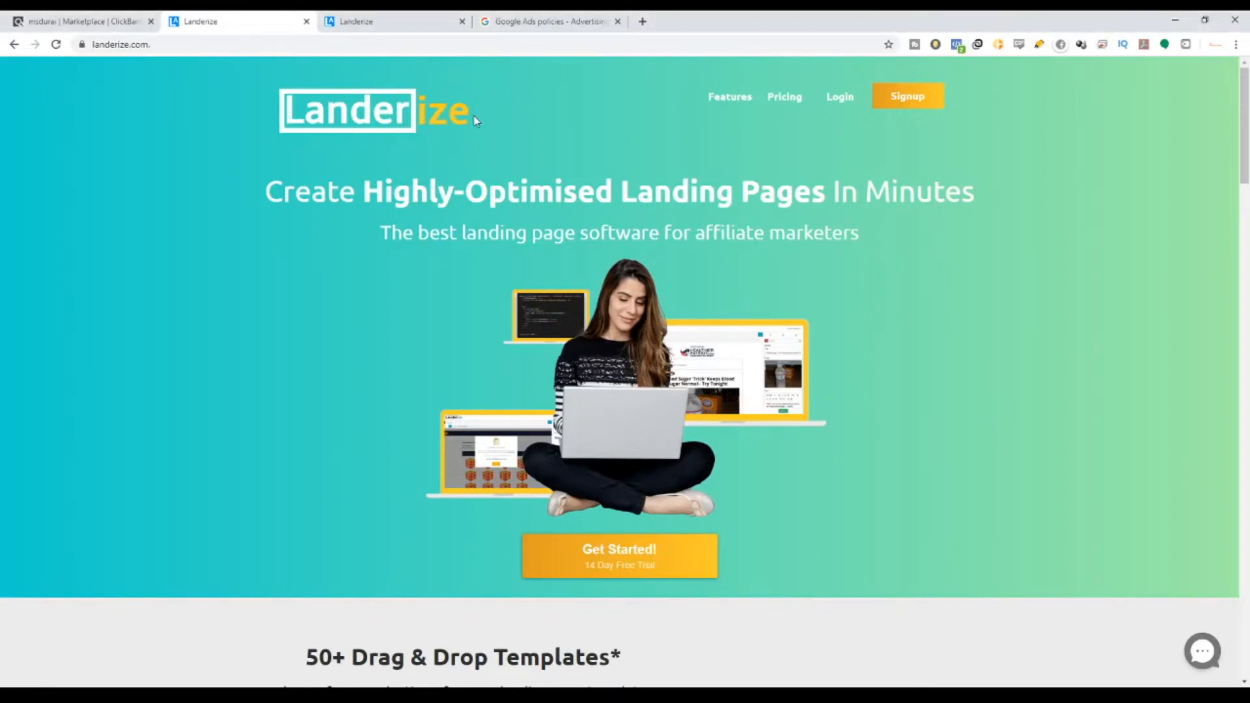
{"action": "left_click_drag", "start_coordinate": [475, 119], "coordinate": [301, 122]}
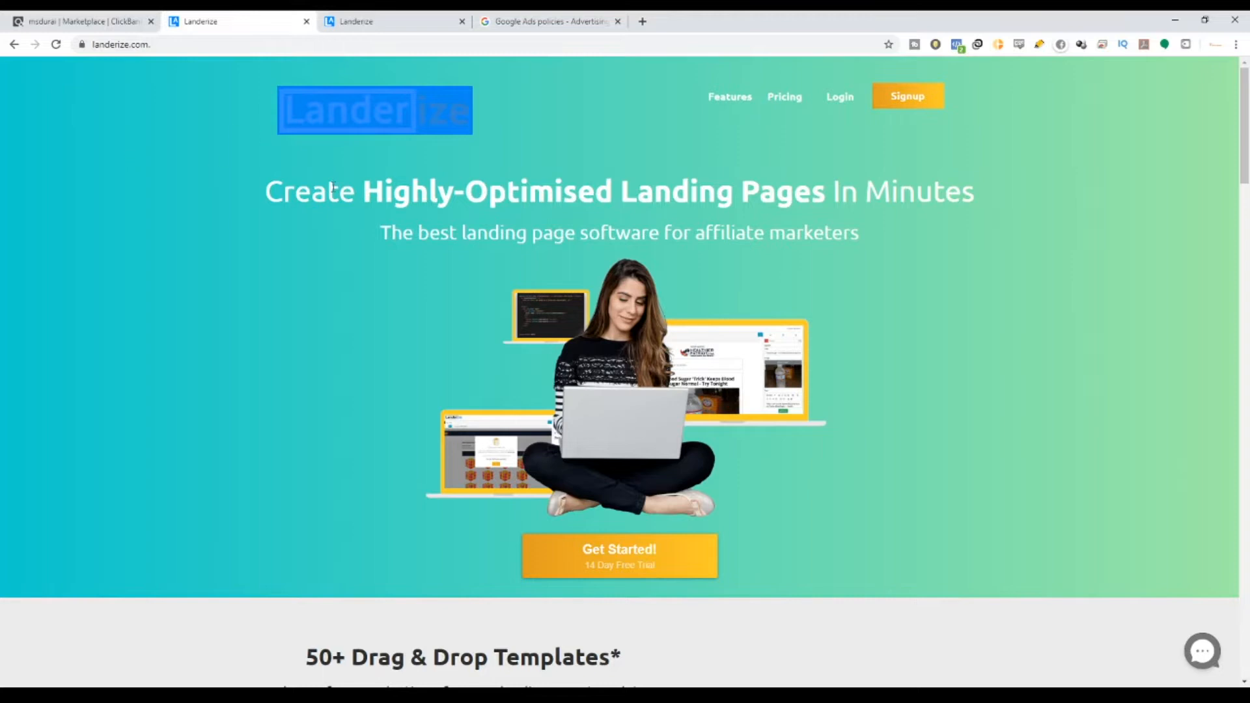
{"action": "left_click_drag", "start_coordinate": [623, 192], "coordinate": [794, 192]}
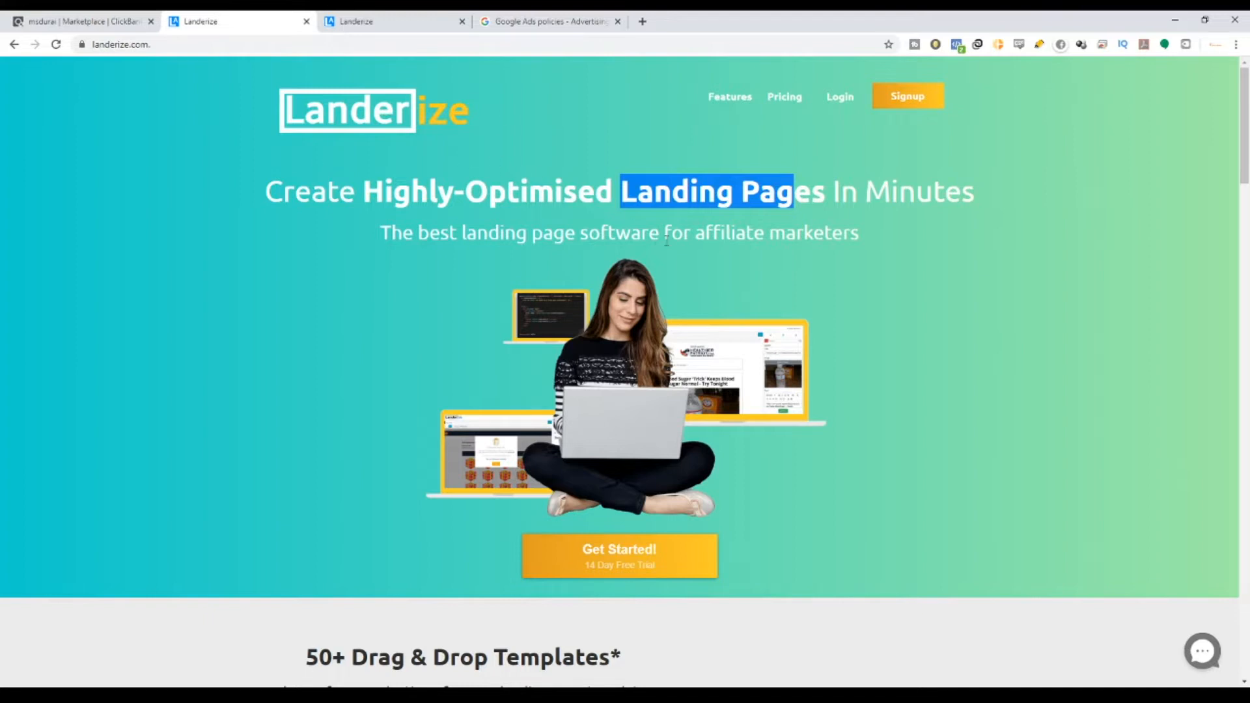
{"action": "left_click_drag", "start_coordinate": [694, 234], "coordinate": [859, 237]}
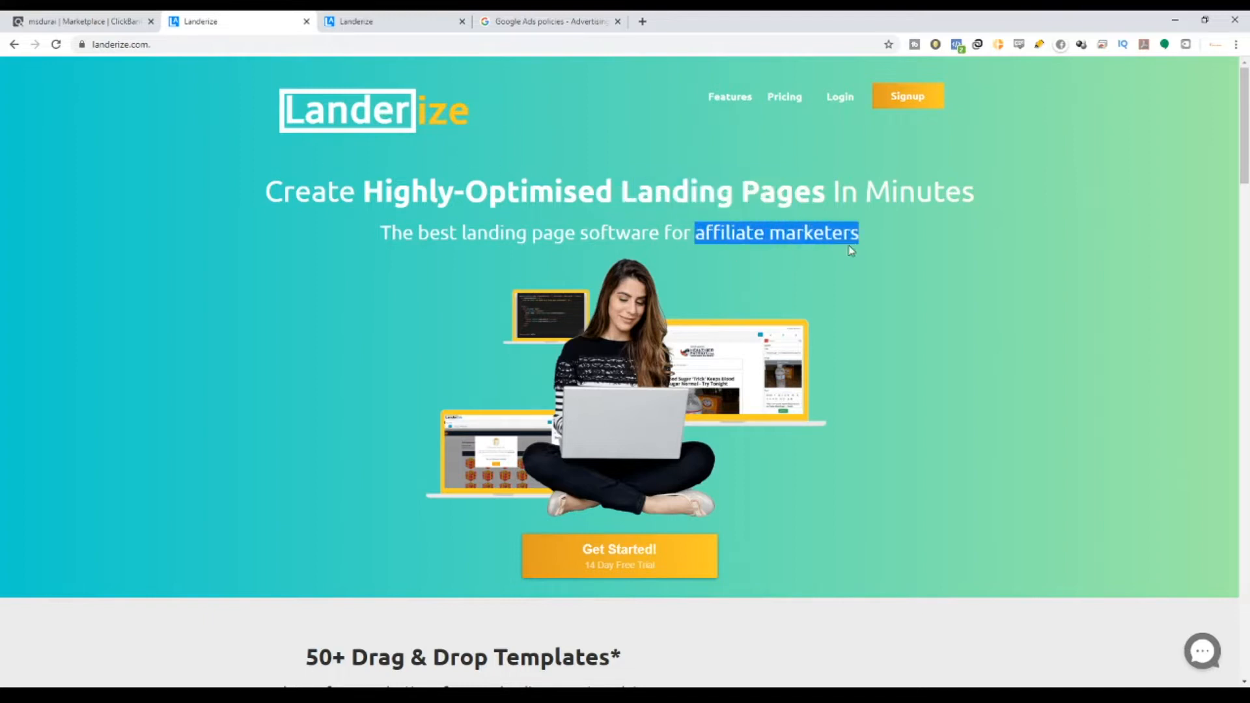
{"action": "scroll", "coordinate": [853, 251], "scroll_direction": "down", "scroll_amount": 5}
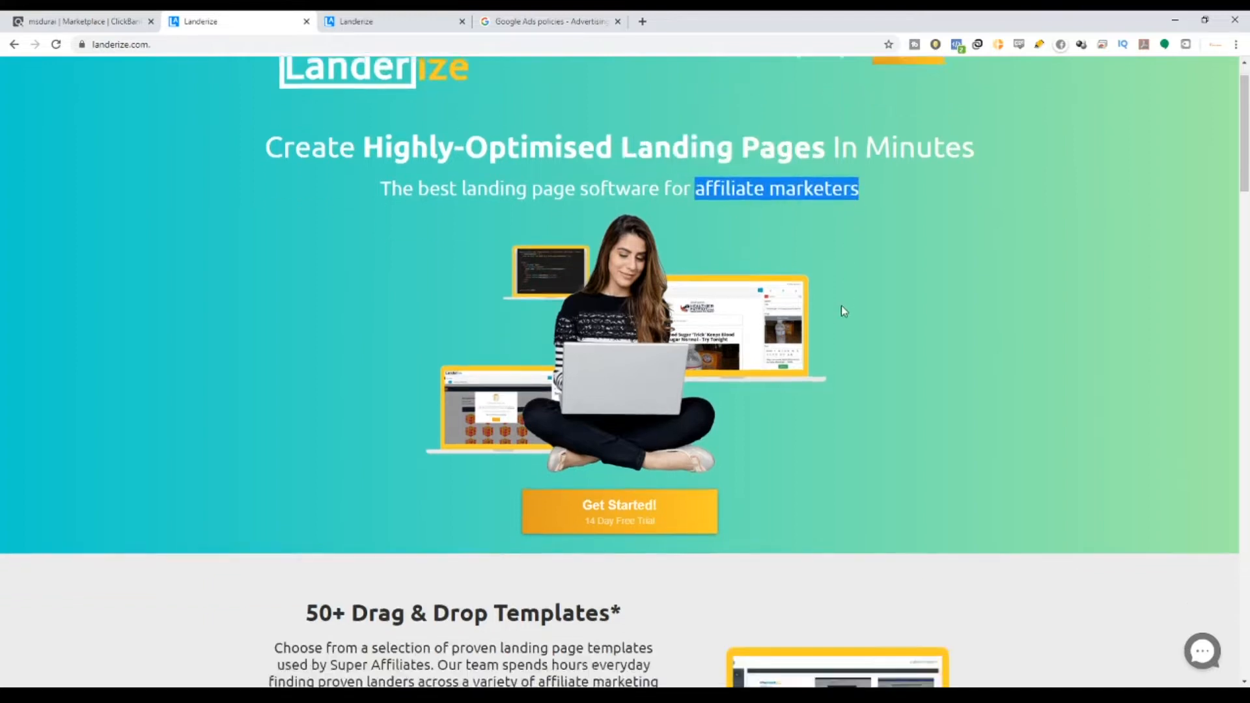
{"action": "left_click_drag", "start_coordinate": [351, 333], "coordinate": [645, 349]}
{"action": "scroll", "coordinate": [671, 400], "scroll_direction": "down", "scroll_amount": 7}
{"action": "scroll", "coordinate": [863, 379], "scroll_direction": "down", "scroll_amount": 1}
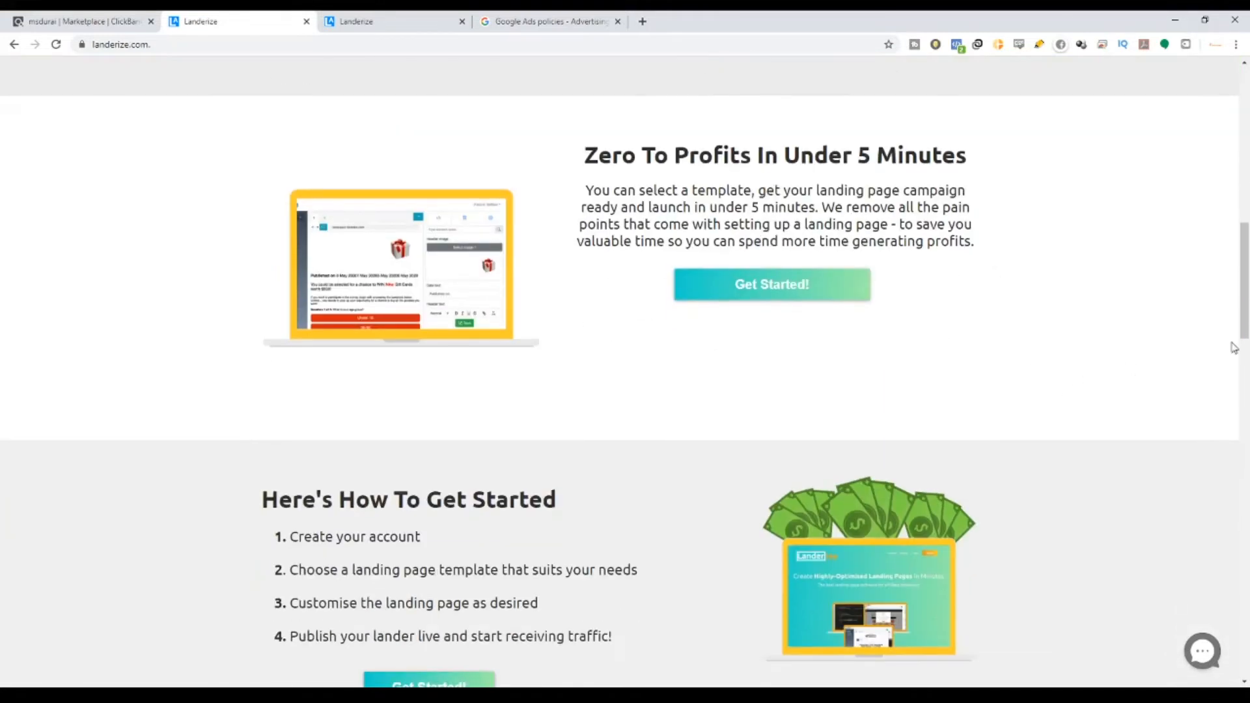
{"action": "scroll", "coordinate": [1234, 313], "scroll_direction": "up", "scroll_amount": 2}
{"action": "scroll", "coordinate": [1235, 306], "scroll_direction": "up", "scroll_amount": 10}
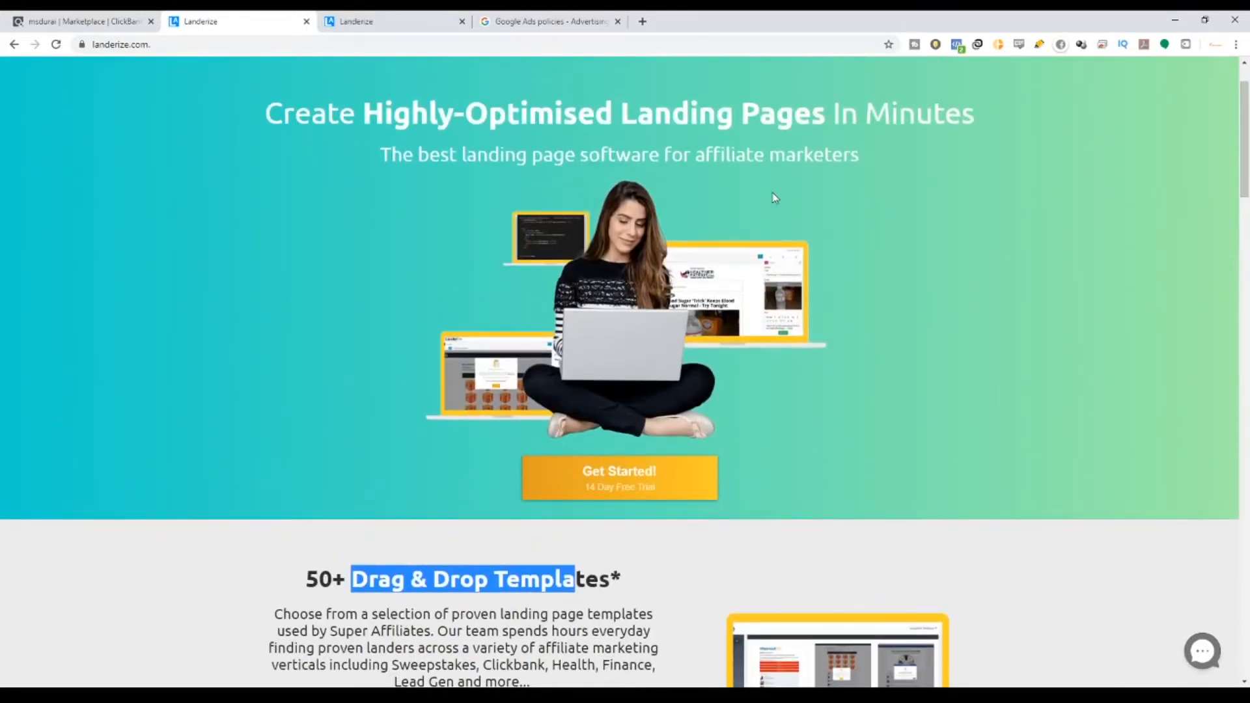
Highlight "affiliate marketers" in the tagline and "Landing Pages" in the headline of the Landerize home page.
{"action": "scroll", "coordinate": [776, 195], "scroll_direction": "up", "scroll_amount": 1}
{"action": "scroll", "coordinate": [560, 272], "scroll_direction": "down", "scroll_amount": 1}
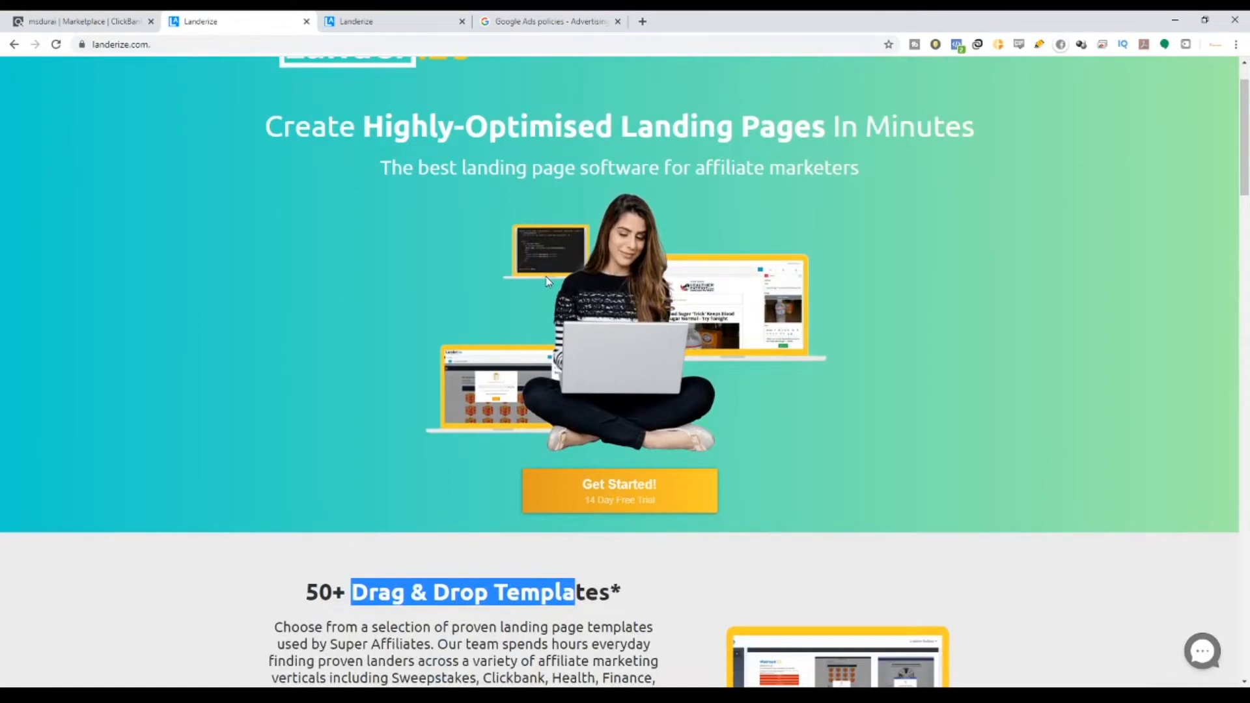
{"action": "left_click_drag", "start_coordinate": [706, 168], "coordinate": [863, 175]}
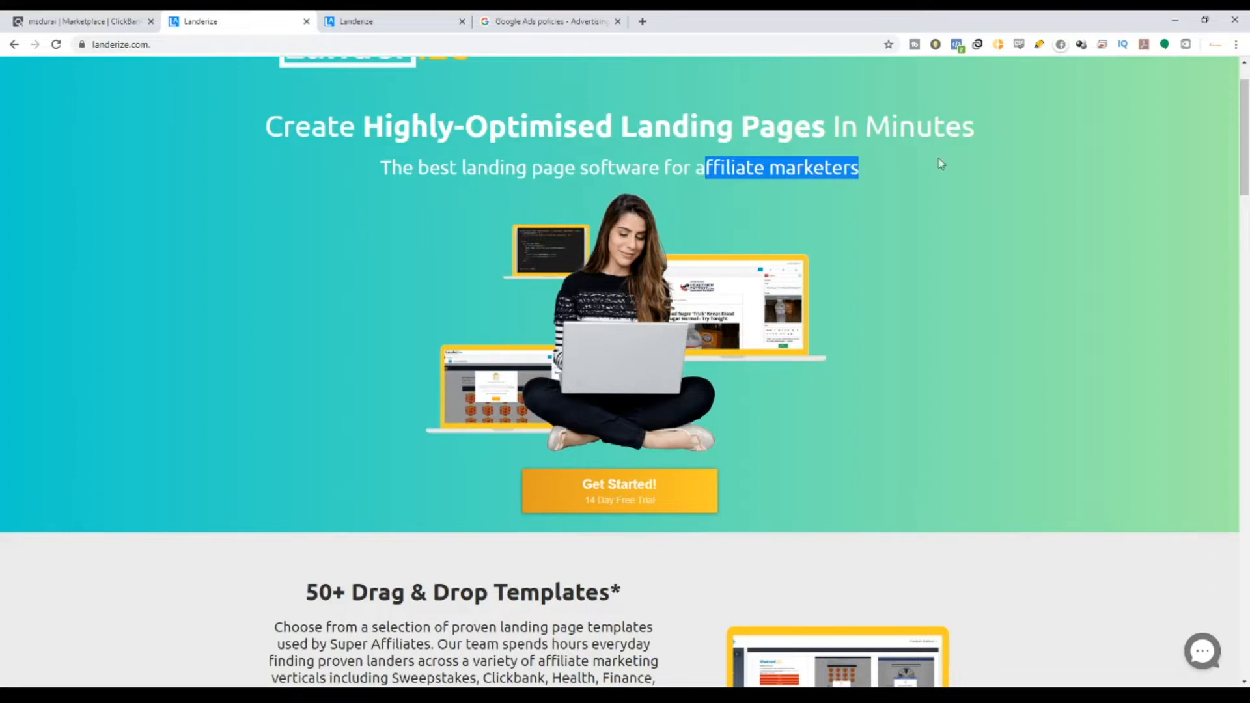
{"action": "scroll", "coordinate": [927, 178], "scroll_direction": "up", "scroll_amount": 1}
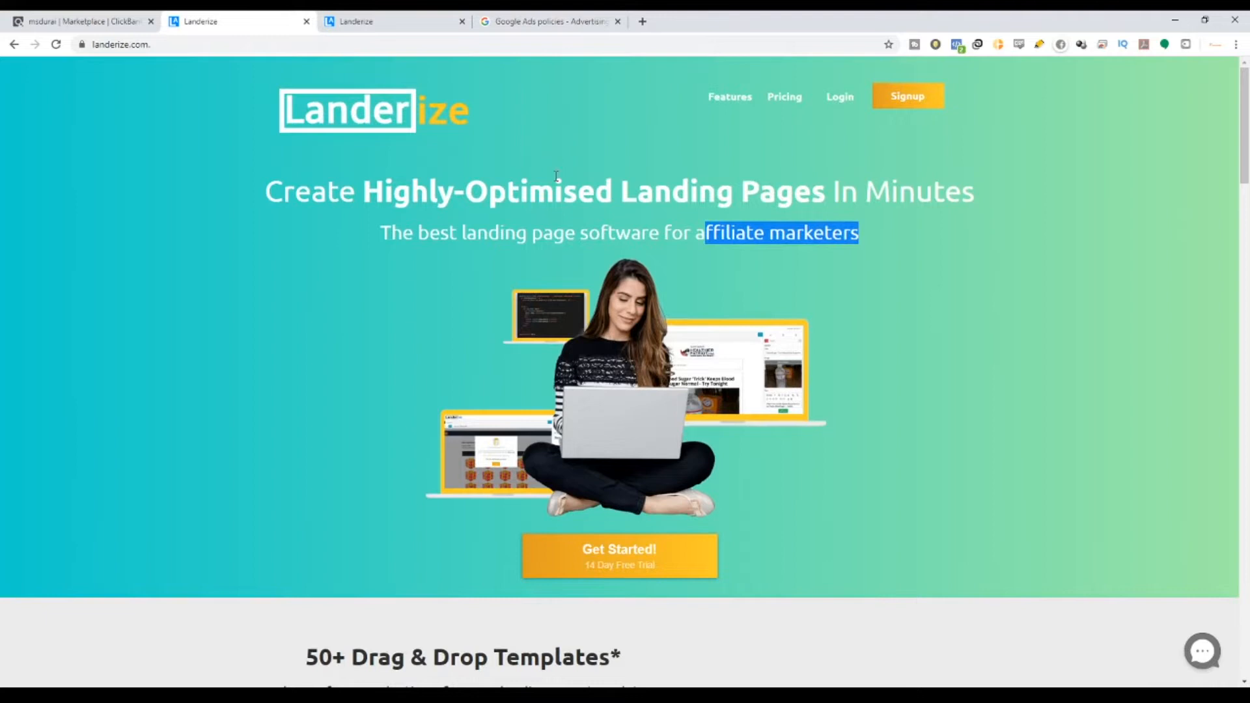
{"action": "left_click_drag", "start_coordinate": [617, 191], "coordinate": [737, 190]}
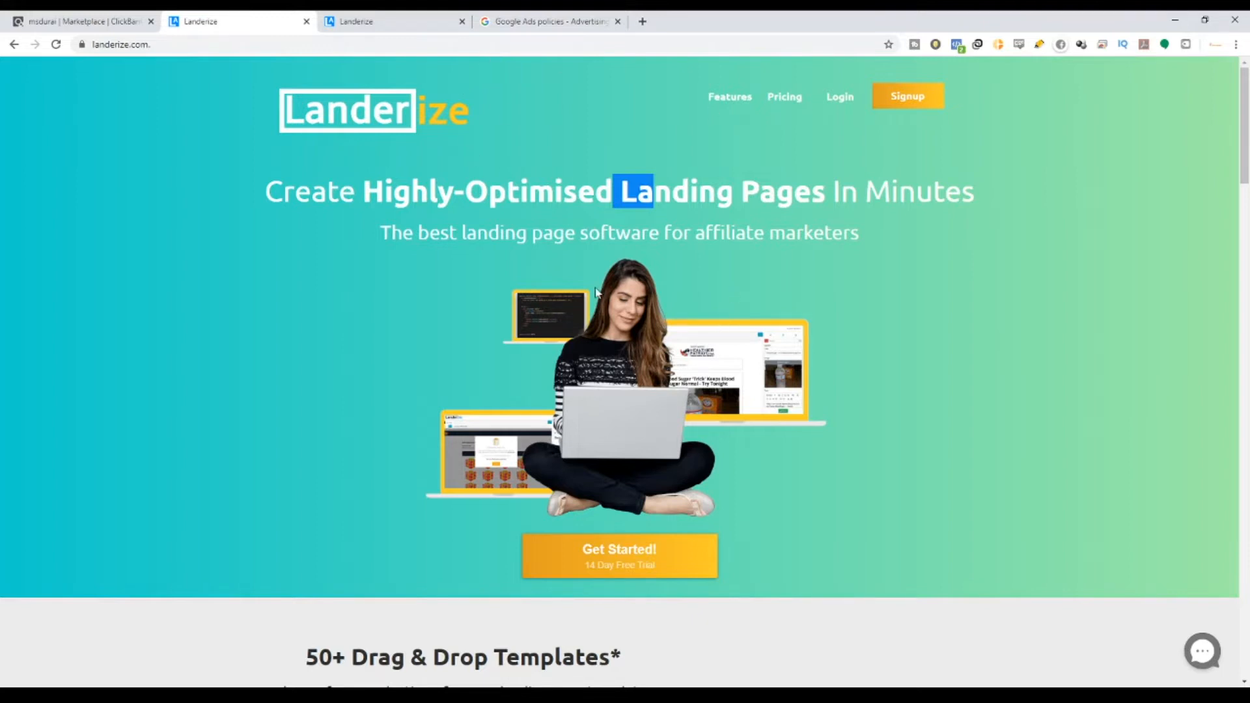
{"action": "scroll", "coordinate": [874, 373], "scroll_direction": "down", "scroll_amount": 3}
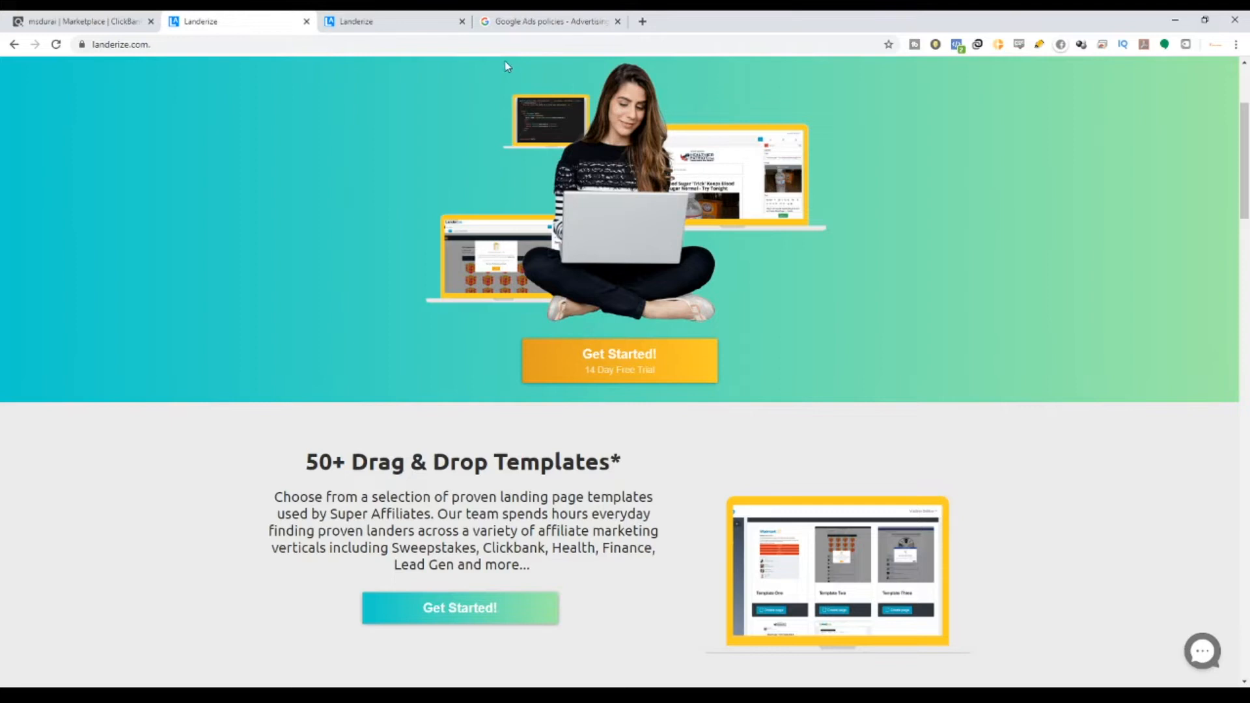
Switch to the ClickBank marketplace and open the New Battery Reconditioning Course offer's sales page and affiliate page in new tabs.
{"action": "left_click", "coordinate": [114, 14]}
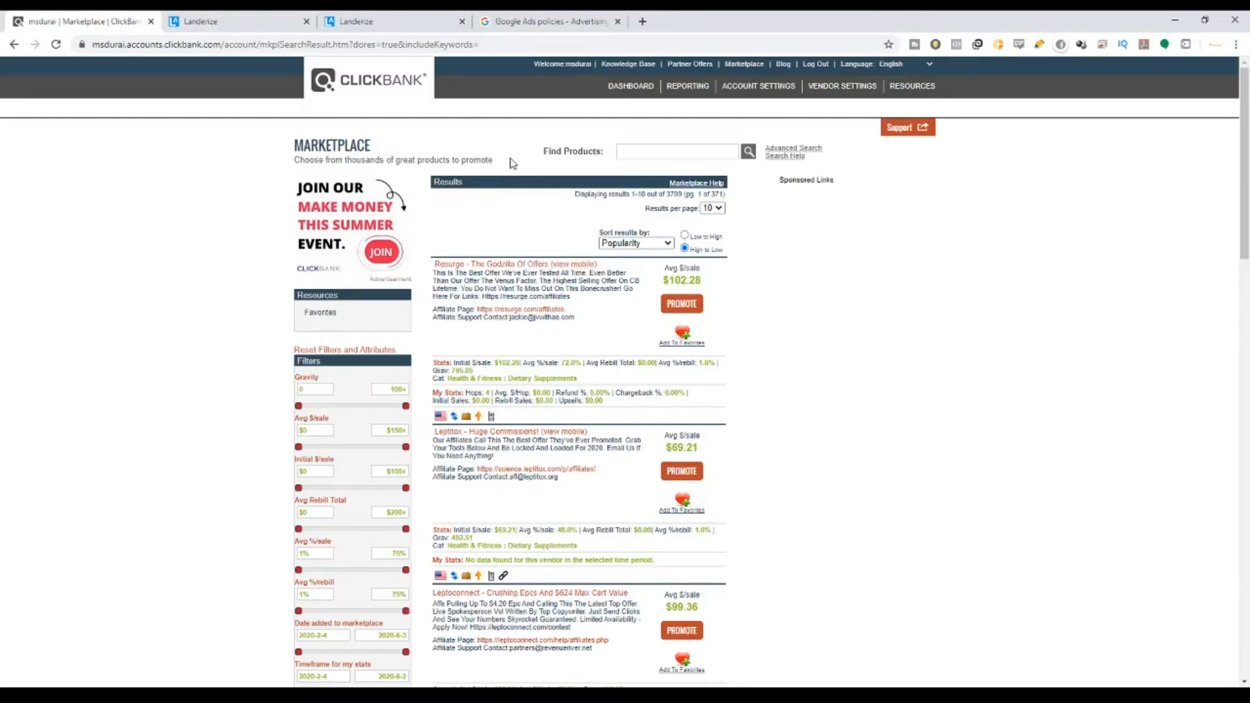
{"action": "left_click_drag", "start_coordinate": [494, 161], "coordinate": [294, 161]}
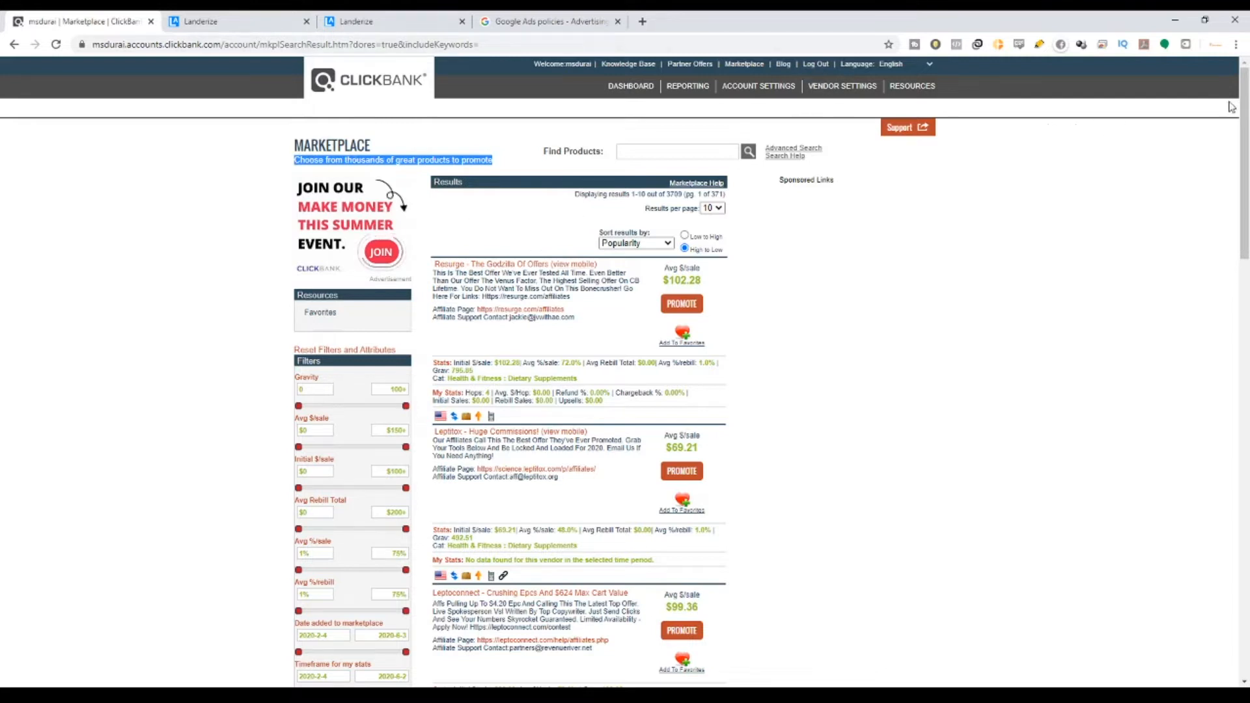
{"action": "left_click_drag", "start_coordinate": [1244, 84], "coordinate": [1194, 410]}
{"action": "scroll", "coordinate": [533, 456], "scroll_direction": "down", "scroll_amount": 5}
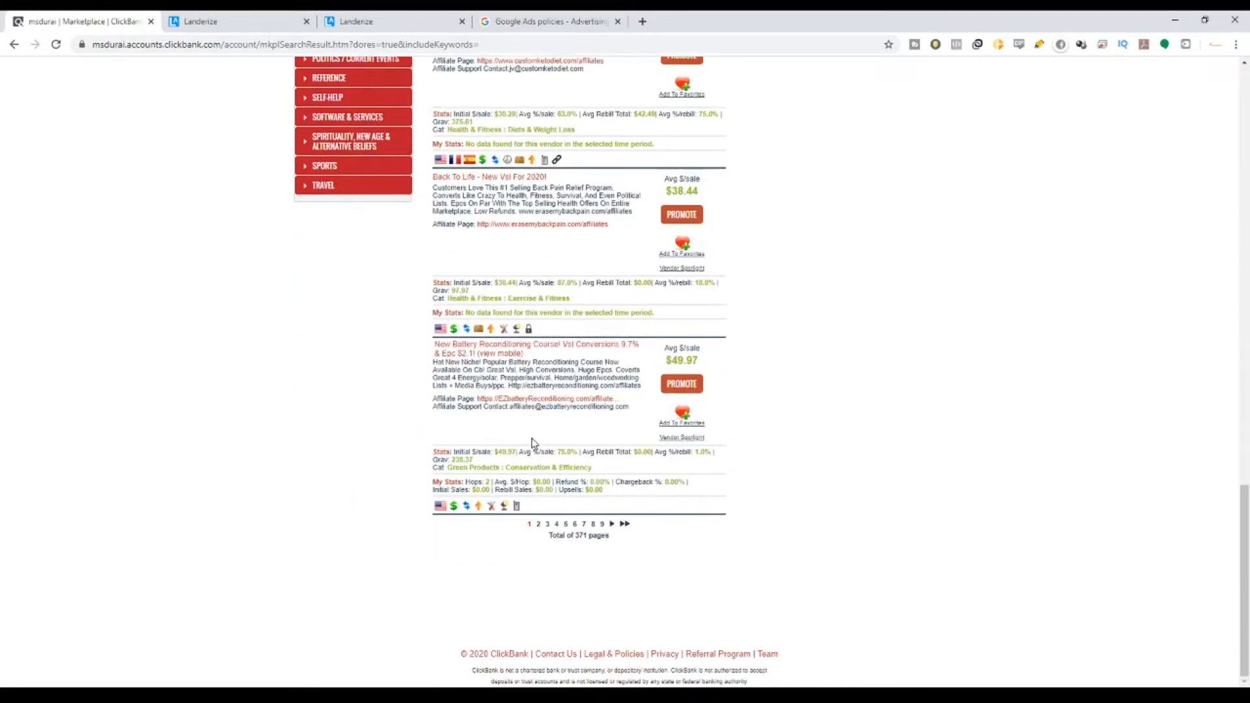
{"action": "middle_click", "coordinate": [621, 356]}
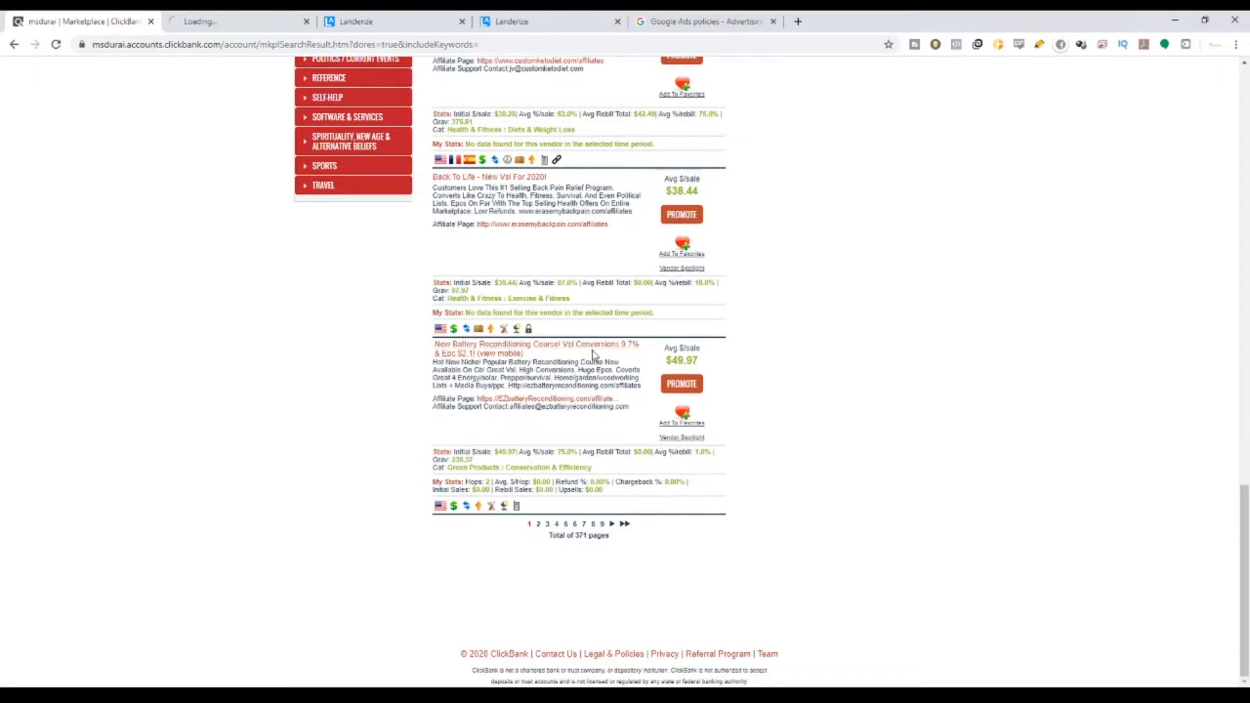
{"action": "middle_click", "coordinate": [593, 398]}
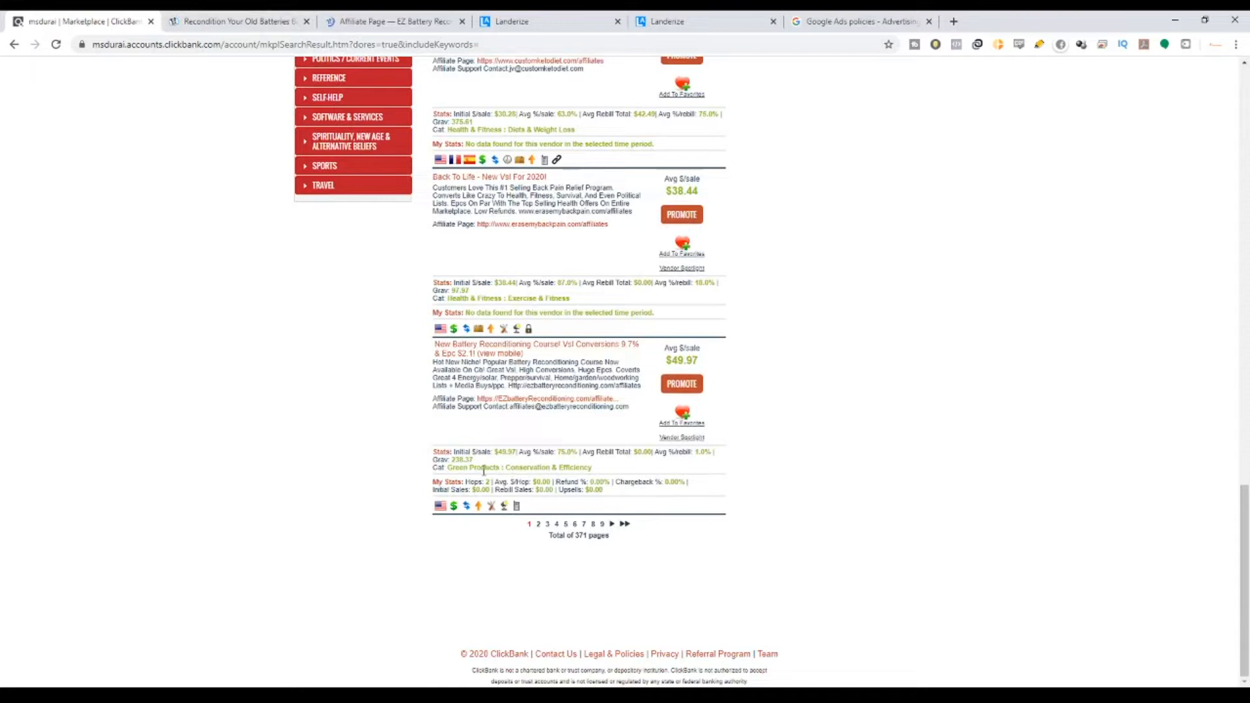
Examine the EZ Battery Reconditioning sales page, including its video, presentation points and testimonials.
{"action": "left_click", "coordinate": [270, 16]}
{"action": "scroll", "coordinate": [830, 257], "scroll_direction": "down", "scroll_amount": 4}
{"action": "scroll", "coordinate": [834, 260], "scroll_direction": "up", "scroll_amount": 4}
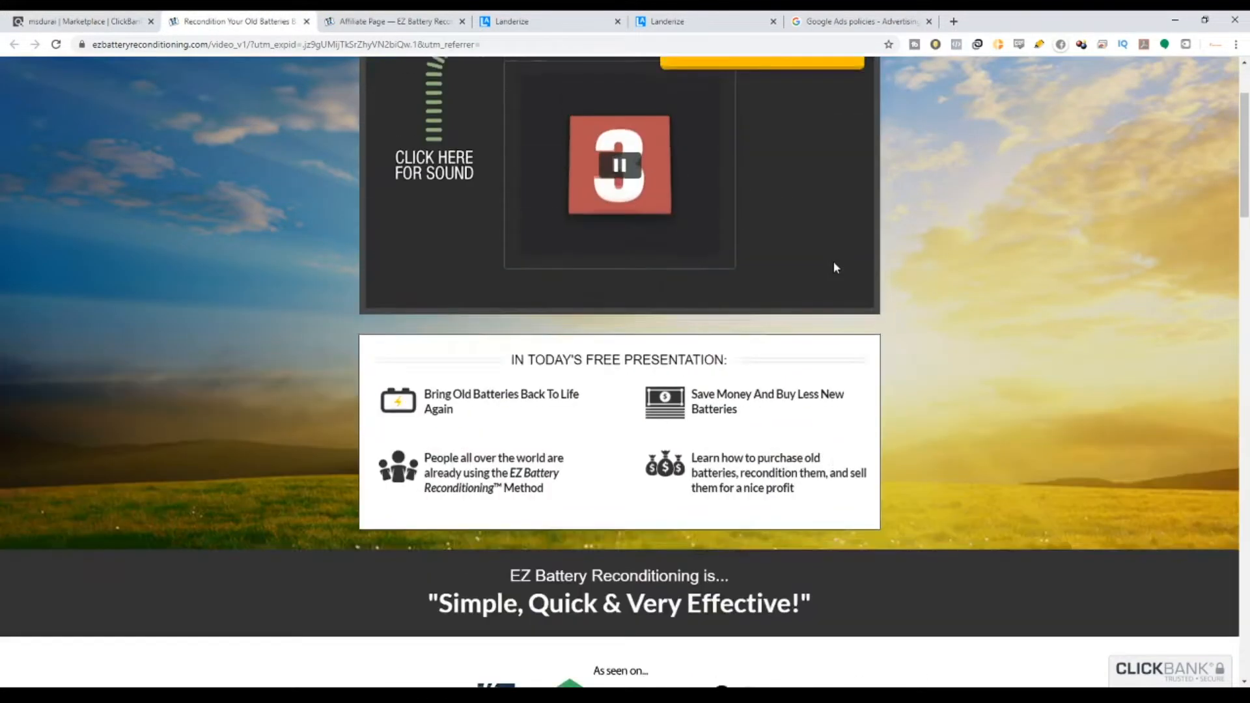
{"action": "scroll", "coordinate": [856, 214], "scroll_direction": "down", "scroll_amount": 20}
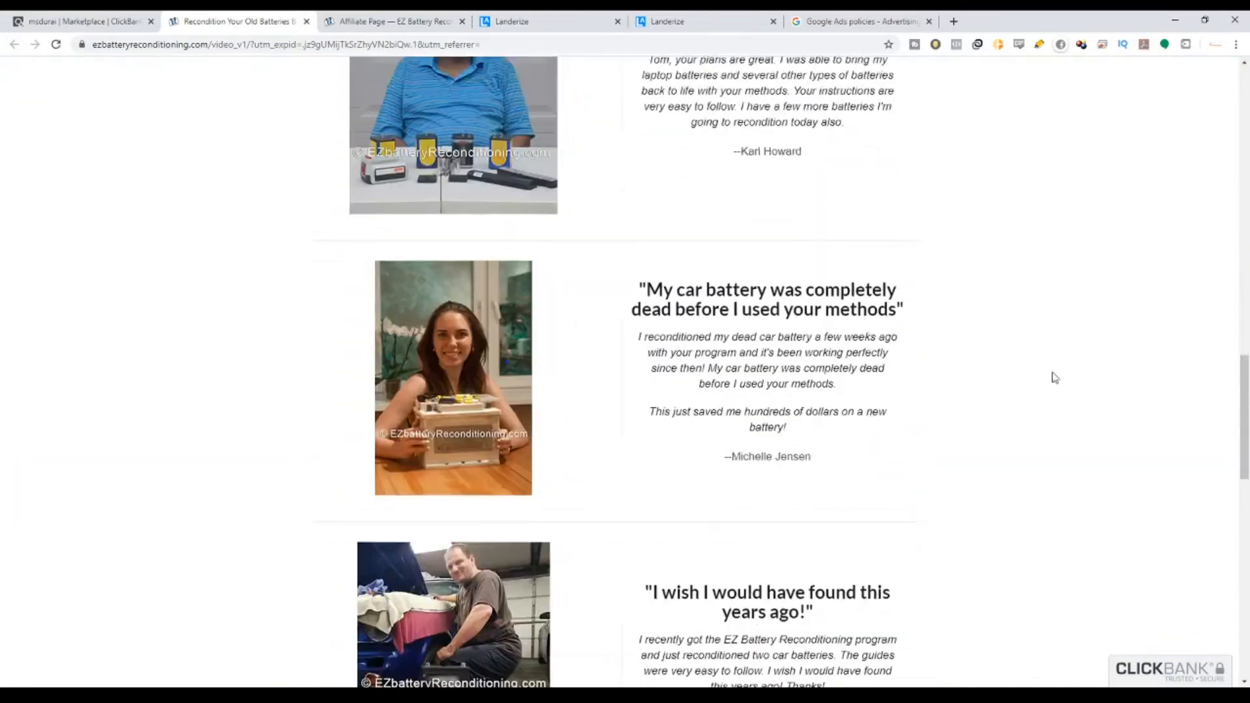
{"action": "left_click_drag", "start_coordinate": [1242, 406], "coordinate": [1237, 110]}
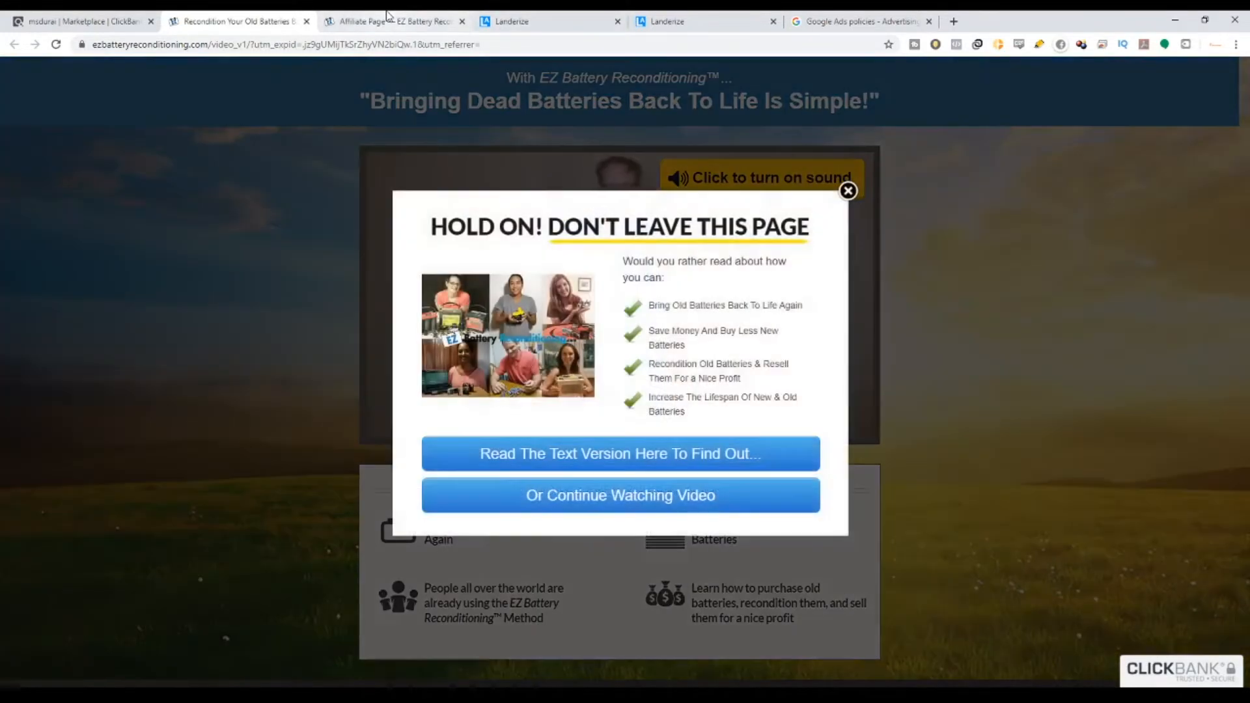
Review the EZ Battery Reconditioning affiliate page and submit its email sign-up form to open the affiliate resources.
{"action": "left_click", "coordinate": [391, 21]}
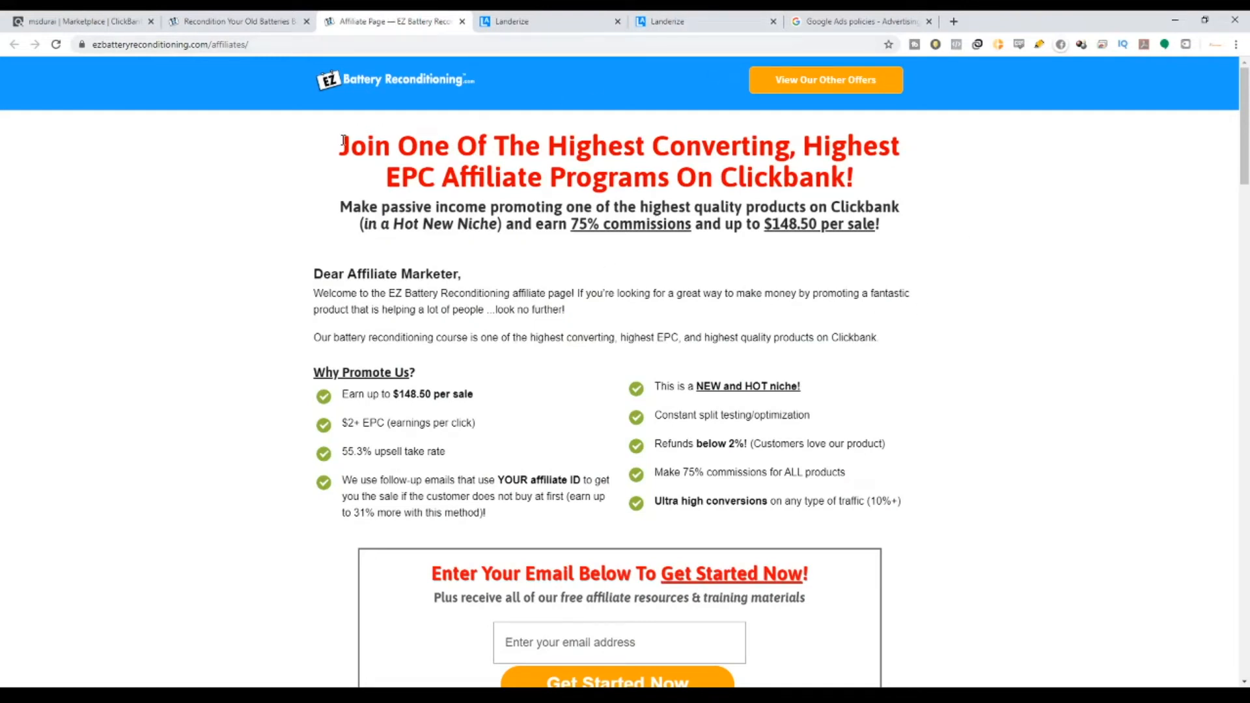
{"action": "left_click_drag", "start_coordinate": [340, 140], "coordinate": [885, 142]}
{"action": "left_click", "coordinate": [885, 142]}
{"action": "left_click_drag", "start_coordinate": [1243, 112], "coordinate": [1218, 258]}
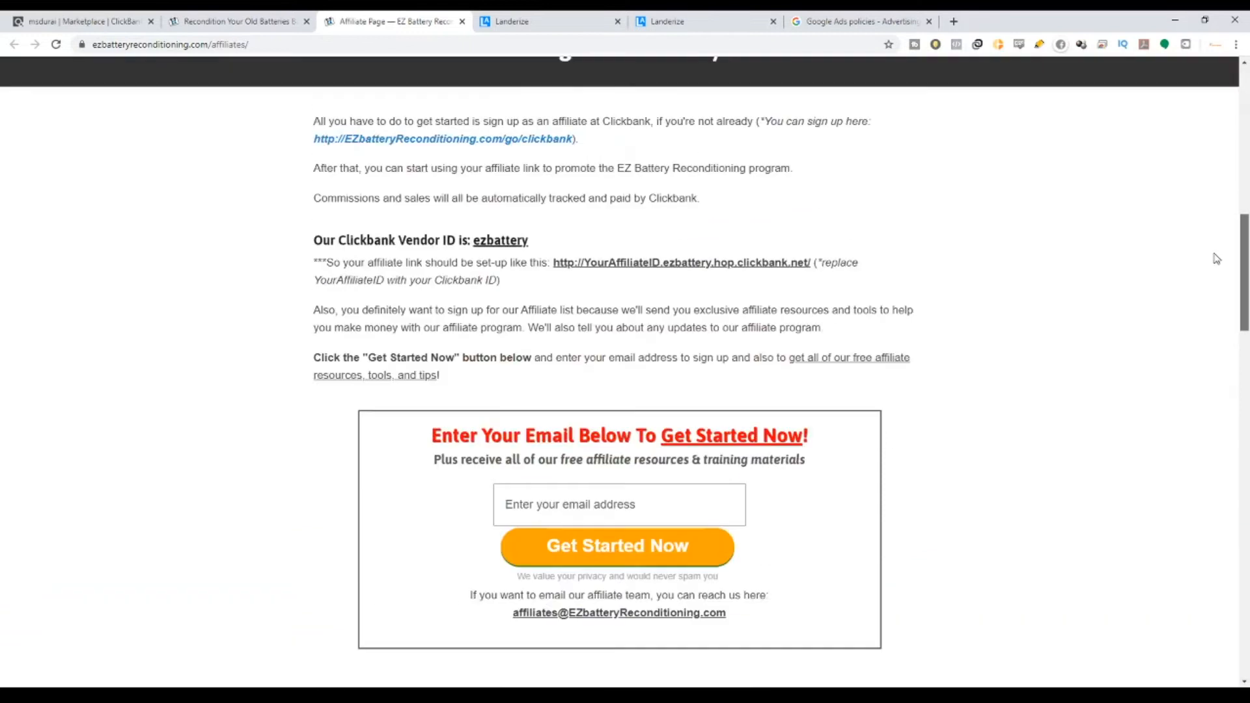
{"action": "left_click", "coordinate": [630, 512]}
{"action": "left_click", "coordinate": [557, 550]}
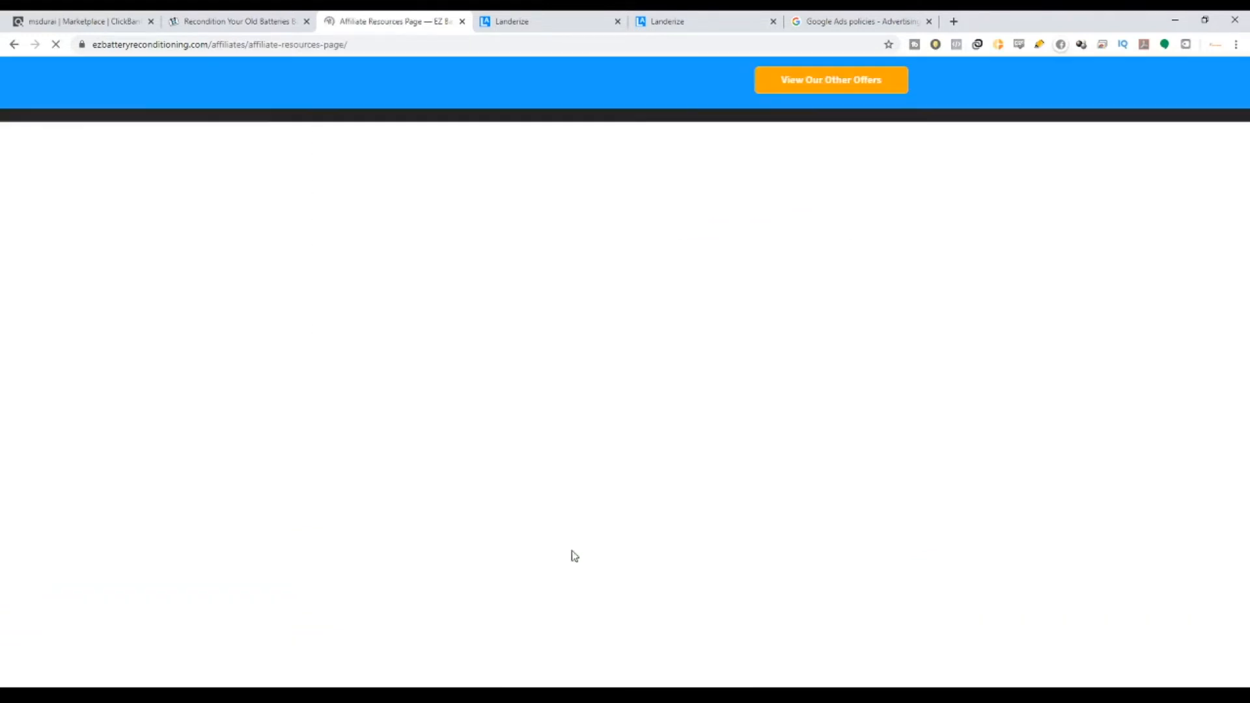
Open the "Keywords (for PPC and SEO articles)" section of the affiliate resources and look through the long-tail keyword list.
{"action": "scroll", "coordinate": [609, 313], "scroll_direction": "down", "scroll_amount": 5}
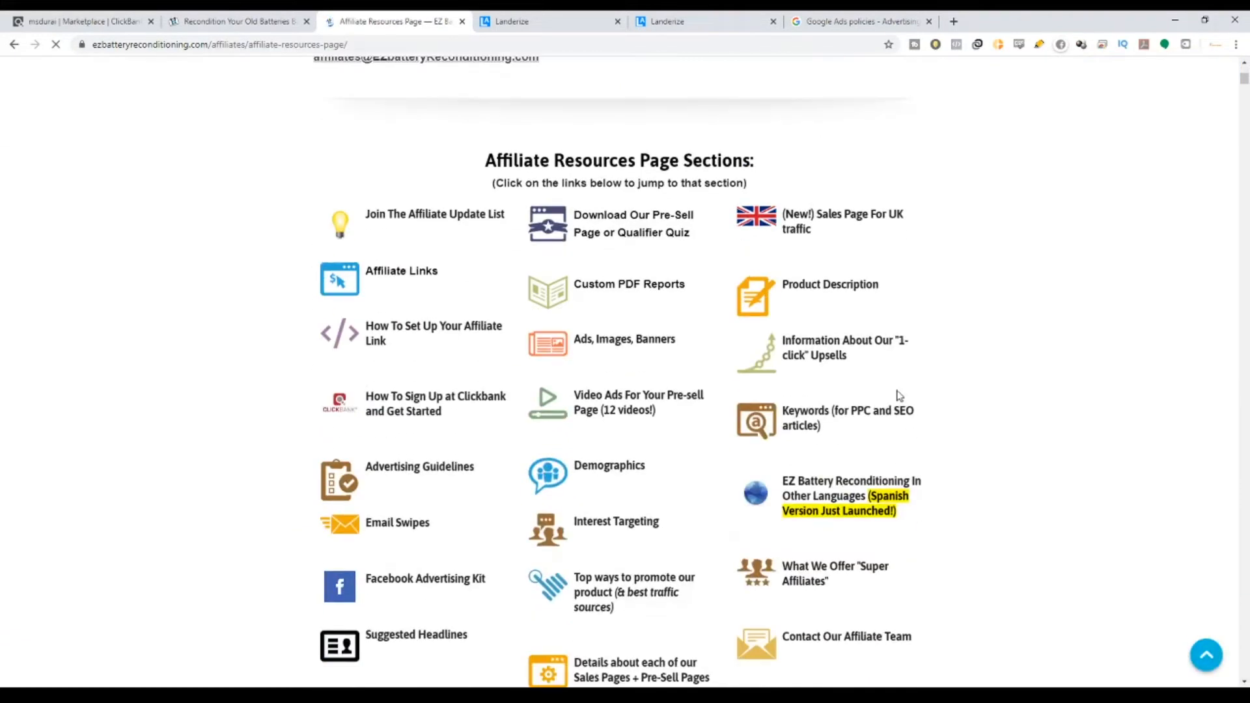
{"action": "left_click", "coordinate": [792, 426]}
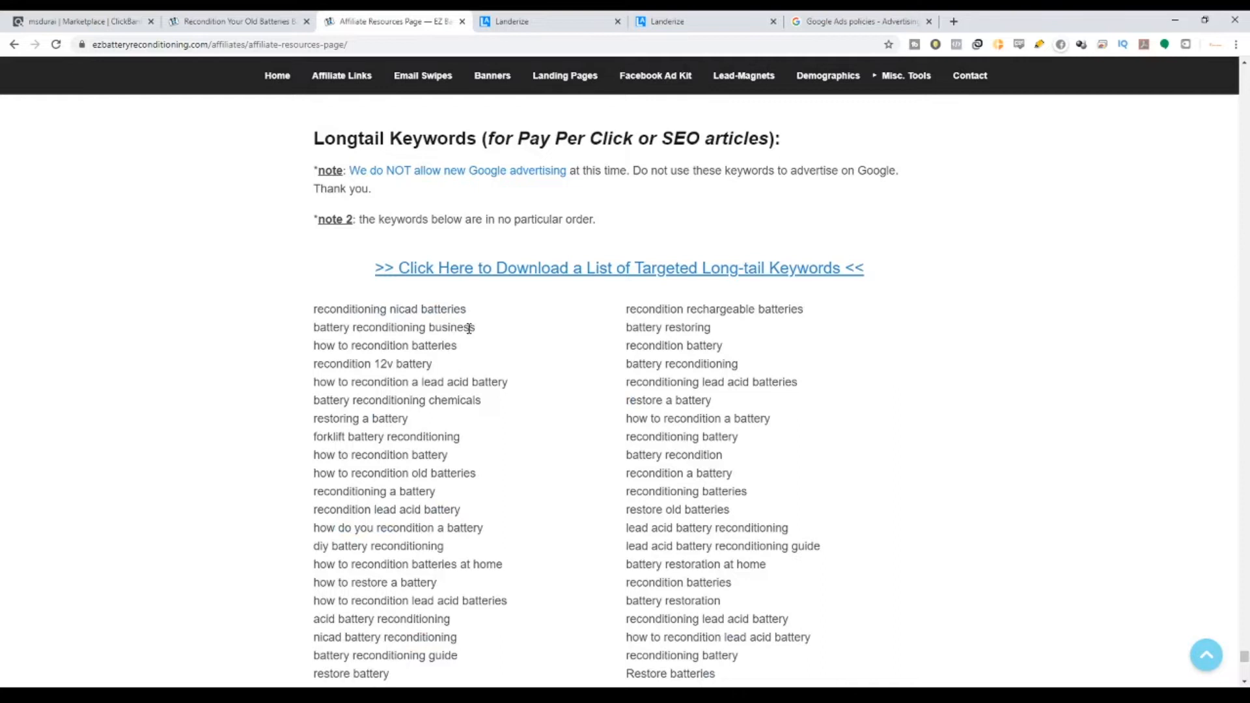
{"action": "scroll", "coordinate": [468, 328], "scroll_direction": "down", "scroll_amount": 1}
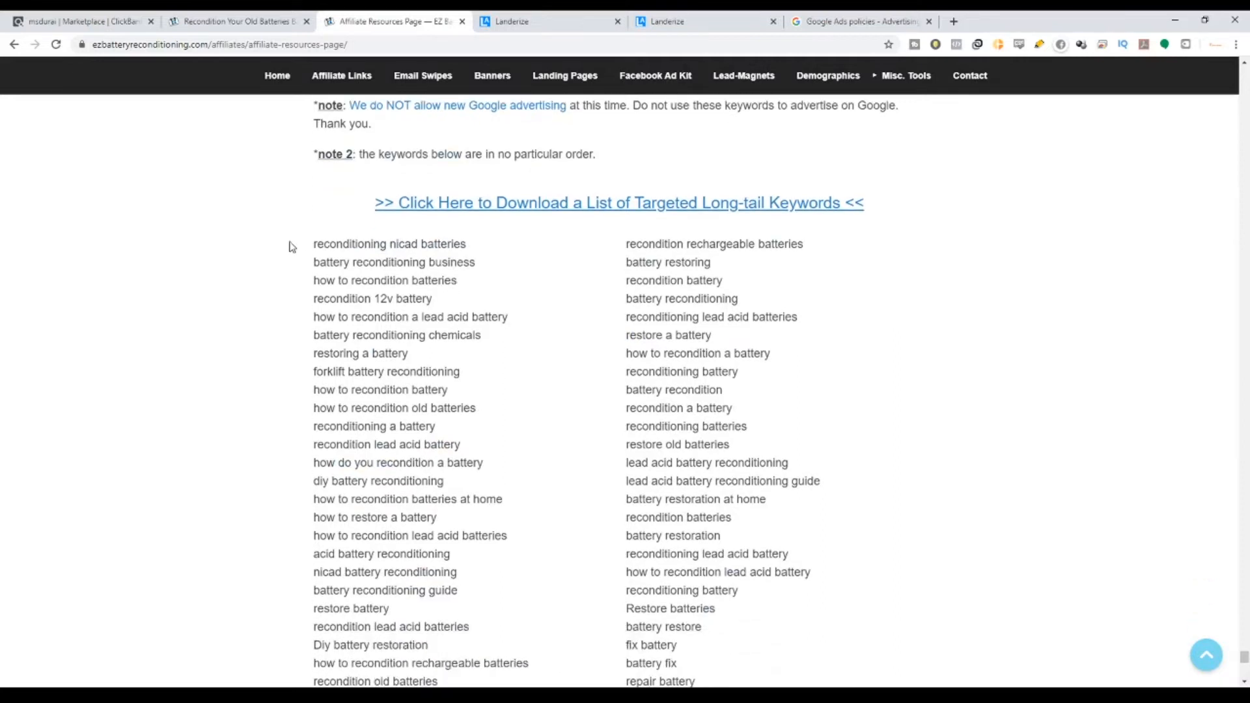
{"action": "left_click_drag", "start_coordinate": [291, 245], "coordinate": [608, 282]}
{"action": "scroll", "coordinate": [570, 321], "scroll_direction": "down", "scroll_amount": 1}
{"action": "scroll", "coordinate": [548, 347], "scroll_direction": "down", "scroll_amount": 2}
{"action": "scroll", "coordinate": [545, 349], "scroll_direction": "up", "scroll_amount": 2}
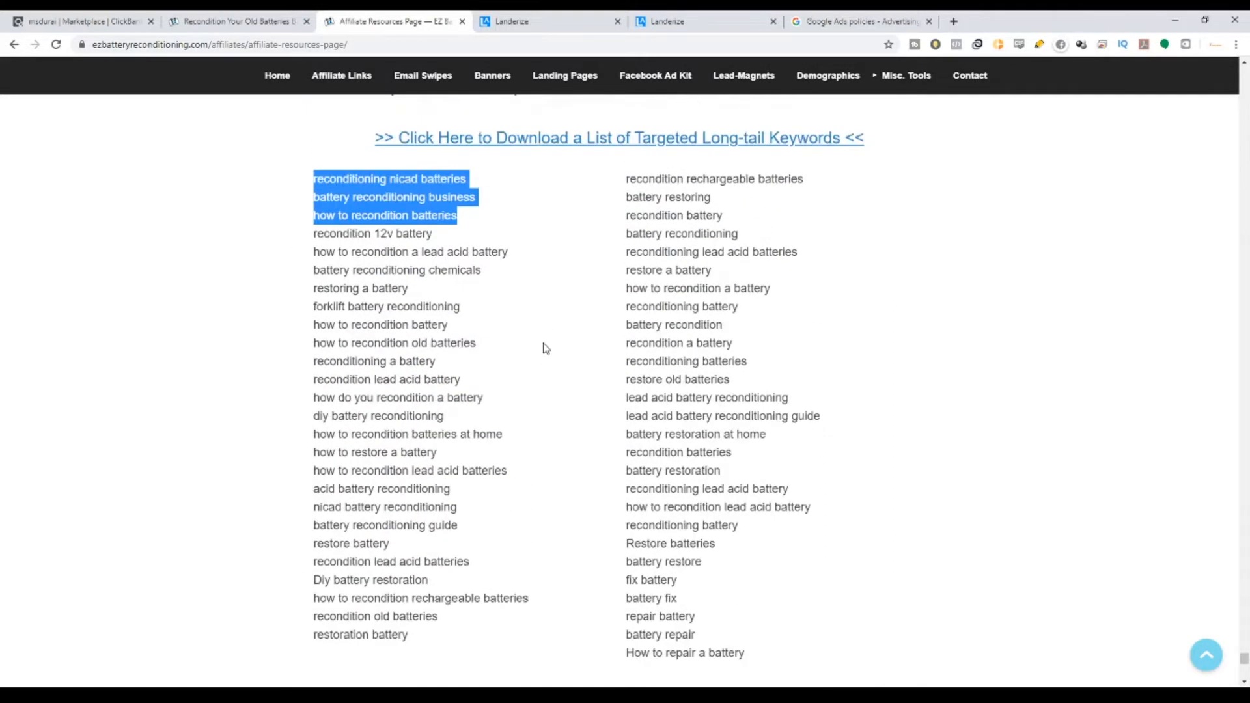
Examine the first column of long-tail keywords, highlighting the entries from "reconditioning nicad batteries" to "recondition lead acid battery".
{"action": "left_click", "coordinate": [423, 371]}
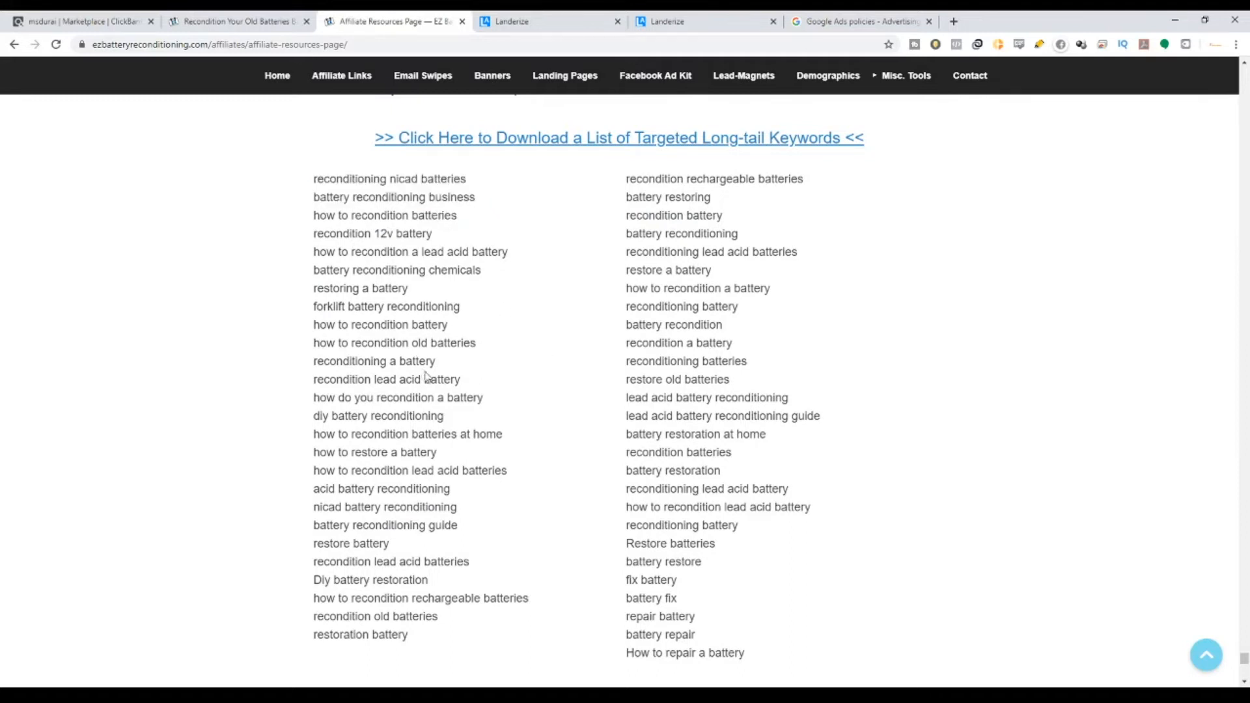
{"action": "left_click_drag", "start_coordinate": [462, 382], "coordinate": [302, 219]}
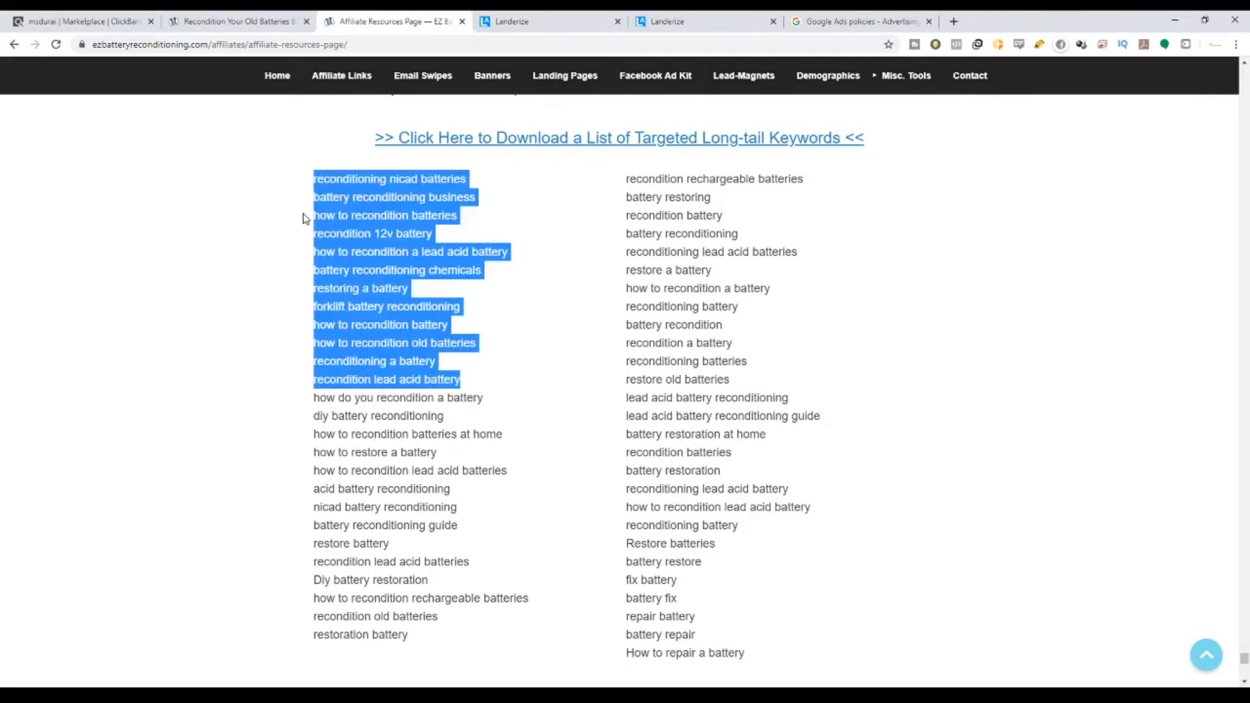
{"action": "left_click", "coordinate": [543, 265]}
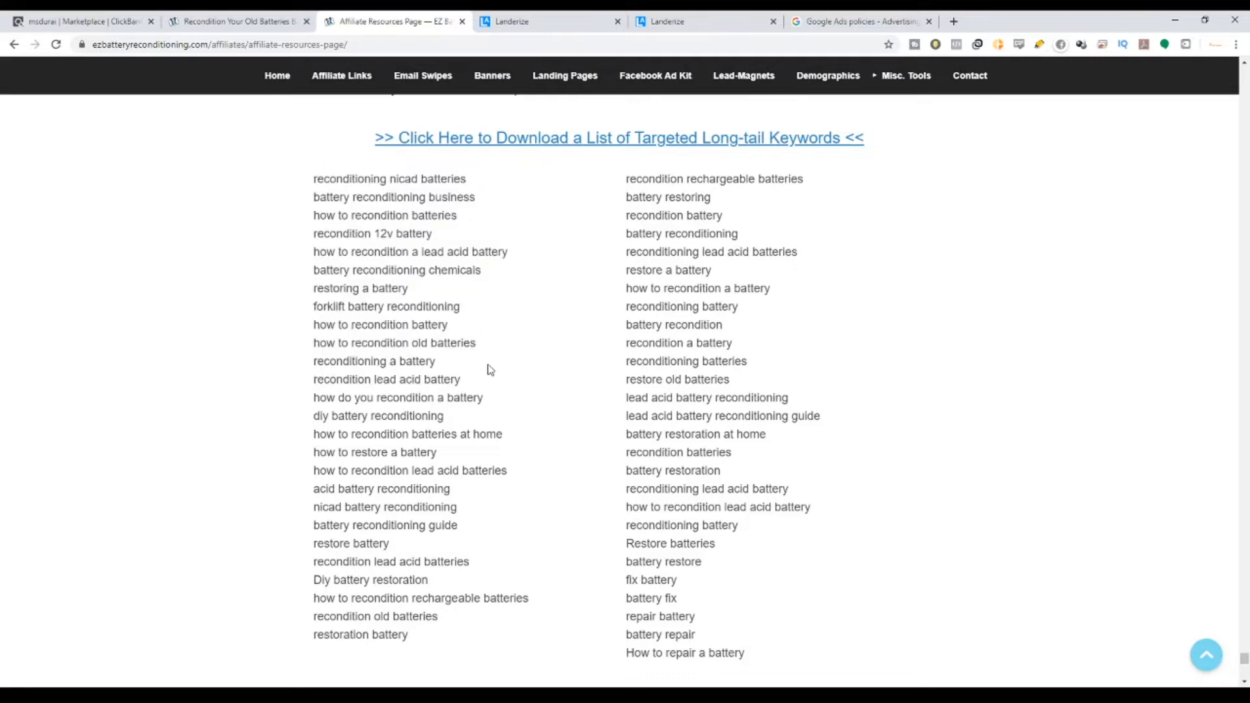
{"action": "left_click_drag", "start_coordinate": [491, 369], "coordinate": [307, 202]}
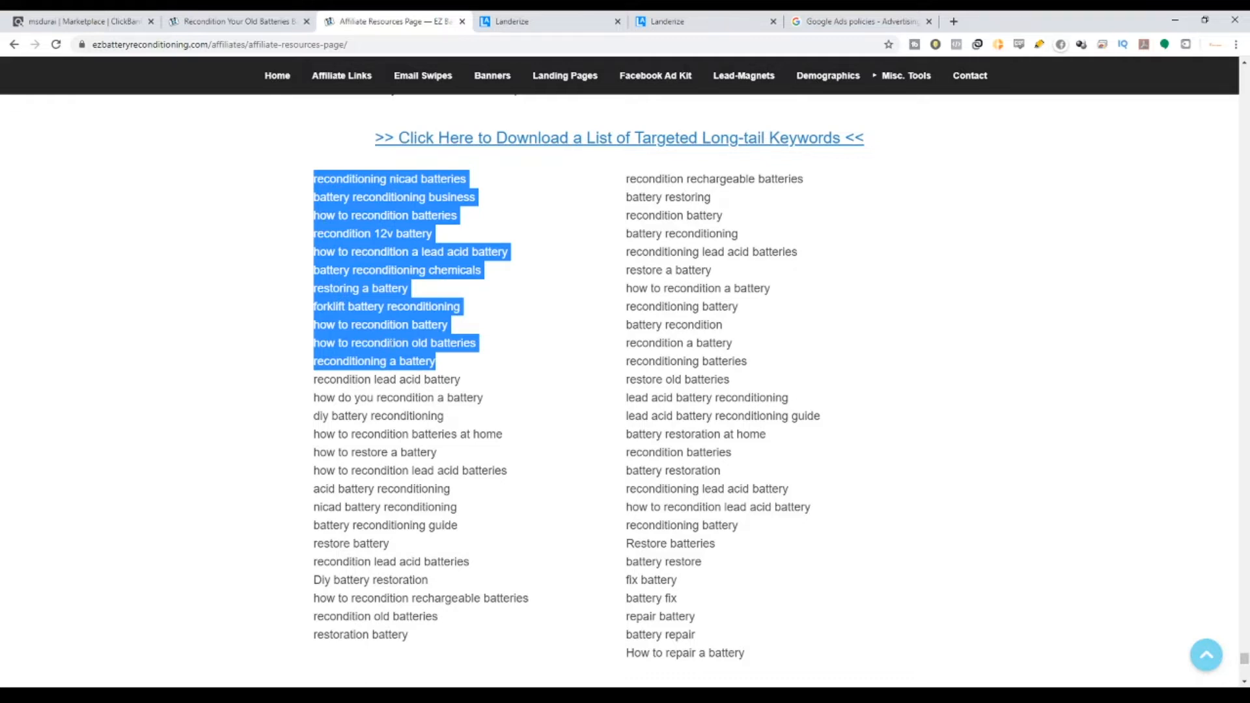
{"action": "left_click", "coordinate": [463, 383]}
{"action": "left_click_drag", "start_coordinate": [459, 379], "coordinate": [420, 362]}
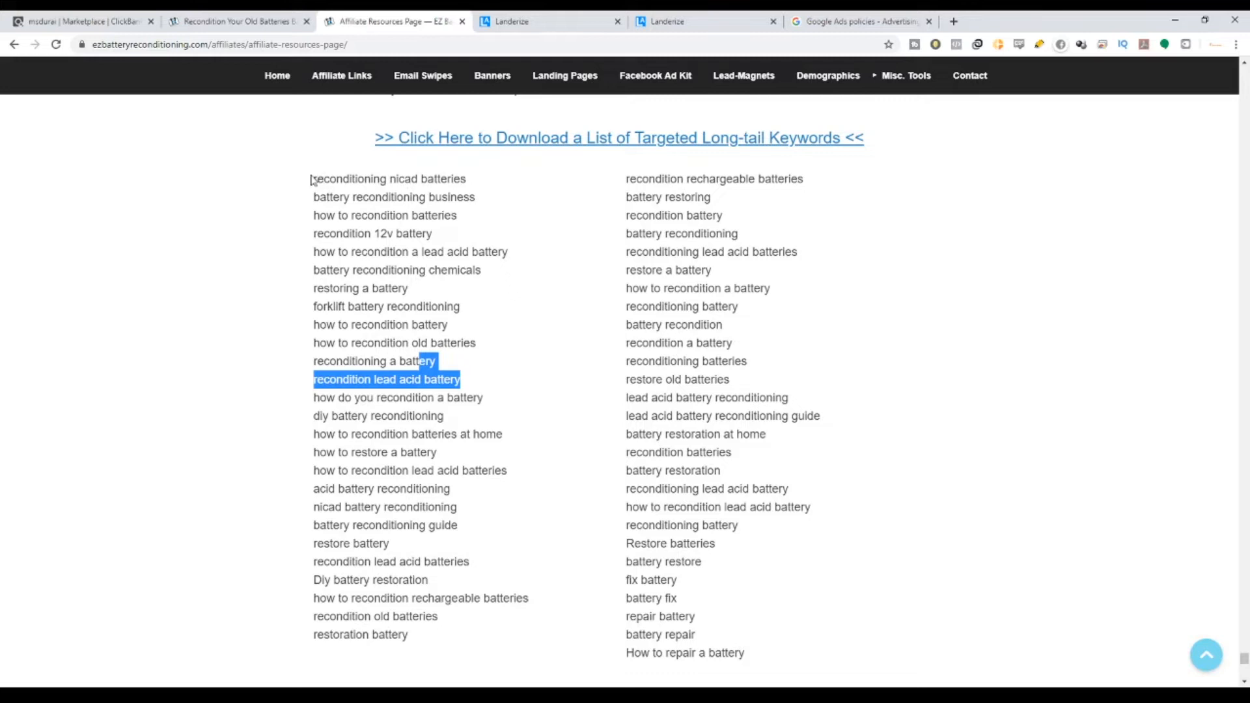
{"action": "left_click_drag", "start_coordinate": [311, 180], "coordinate": [553, 404]}
{"action": "left_click", "coordinate": [510, 360]}
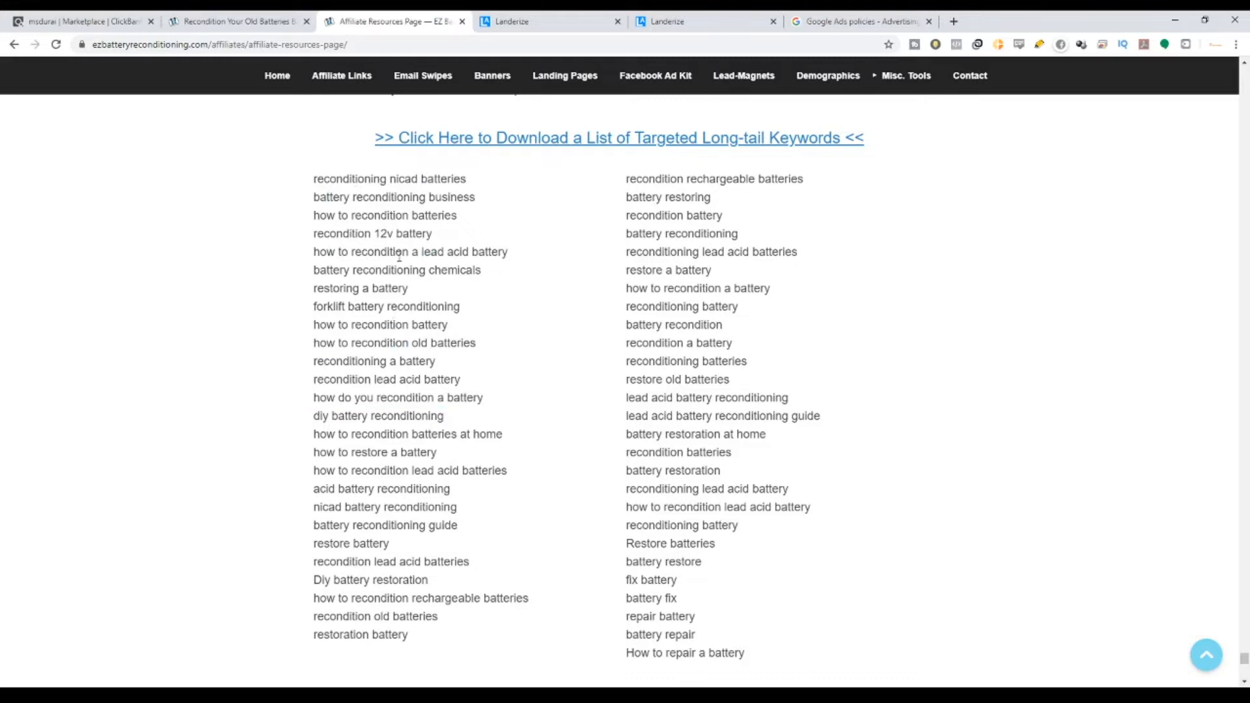
{"action": "scroll", "coordinate": [400, 254], "scroll_direction": "down", "scroll_amount": 2}
{"action": "scroll", "coordinate": [452, 253], "scroll_direction": "up", "scroll_amount": 2}
Return to the ClickBank marketplace and open the New Battery Reconditioning Course sales page again.
{"action": "left_click", "coordinate": [90, 14]}
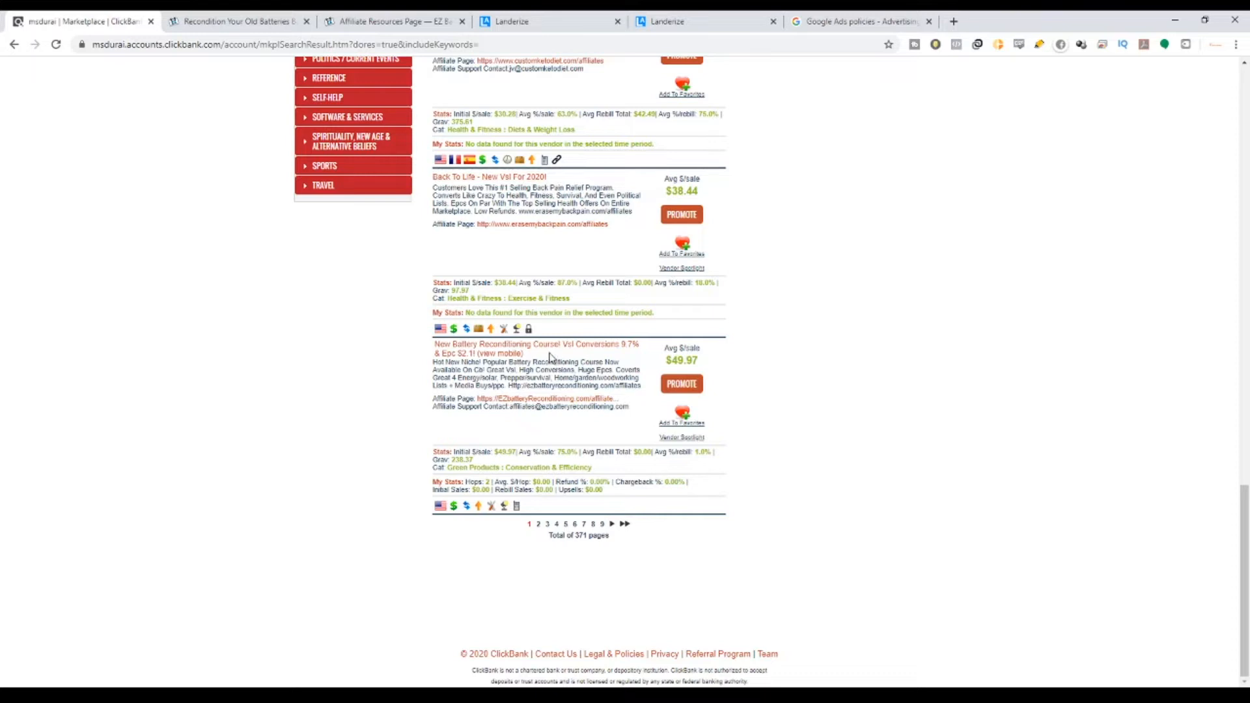
{"action": "left_click", "coordinate": [438, 353]}
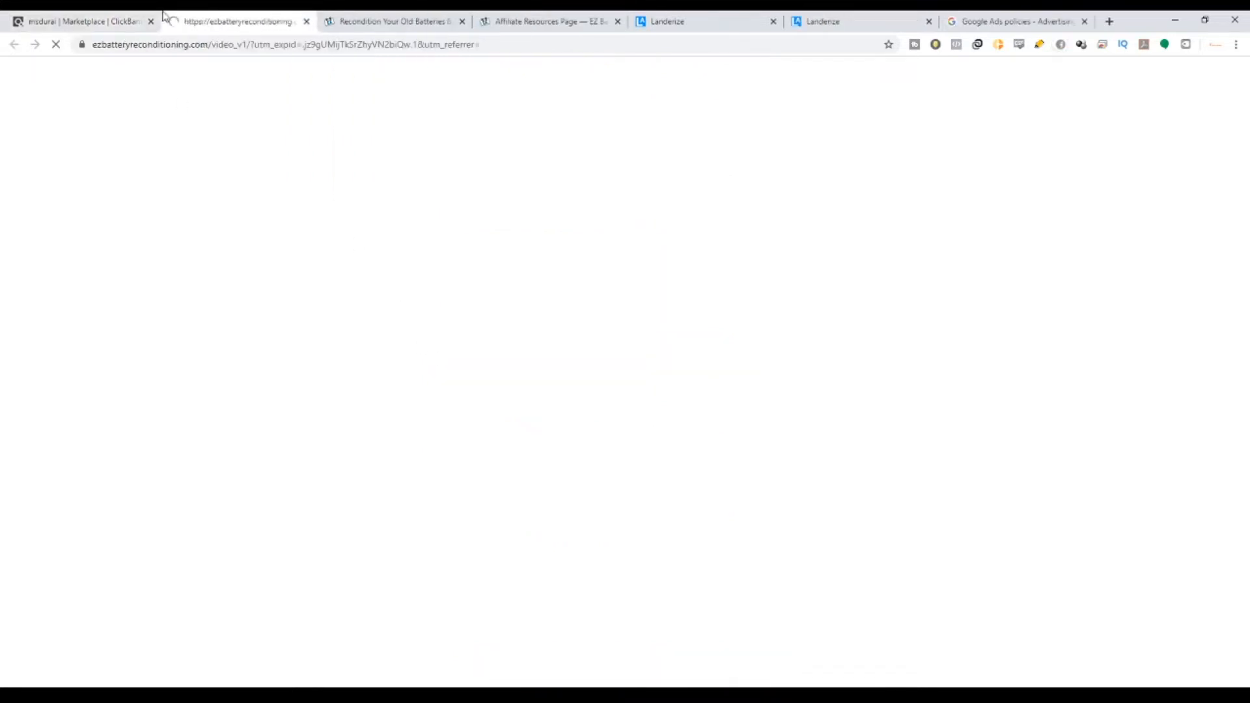
Close the battery course sales page and open the promotion option for the New Battery Reconditioning Course in the ClickBank marketplace.
{"action": "left_click", "coordinate": [306, 21]}
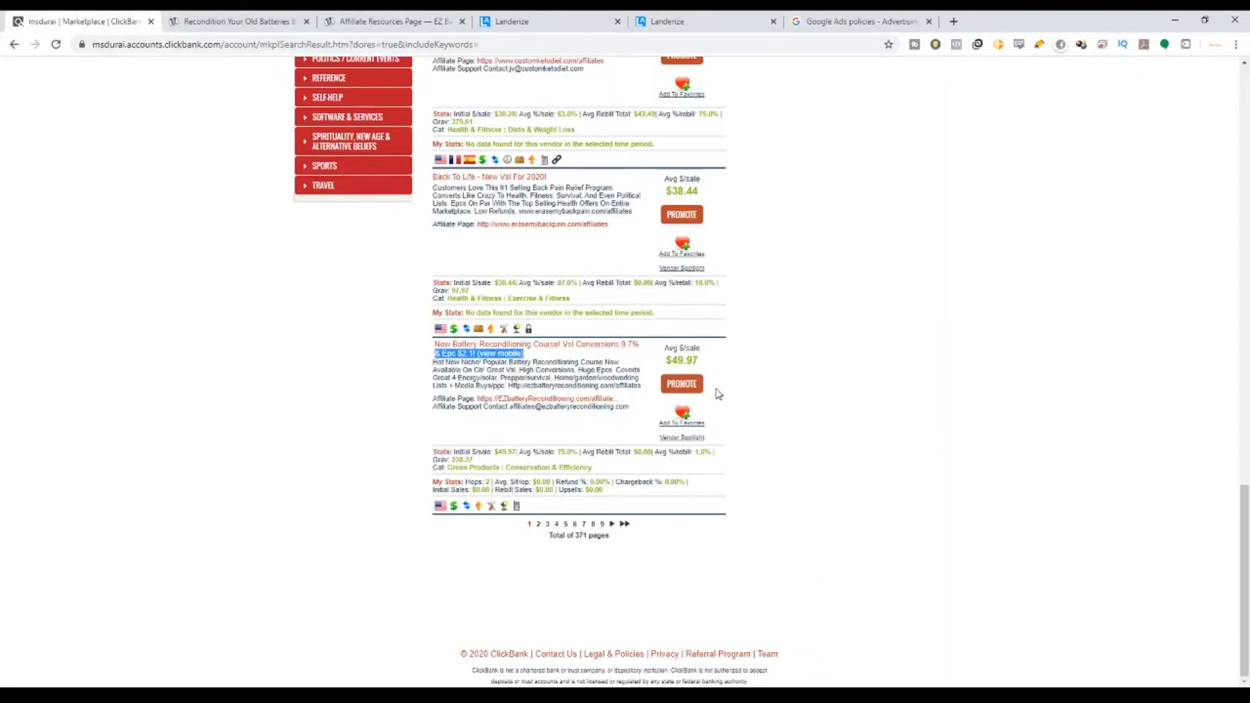
{"action": "left_click", "coordinate": [680, 386]}
{"action": "left_click", "coordinate": [692, 383]}
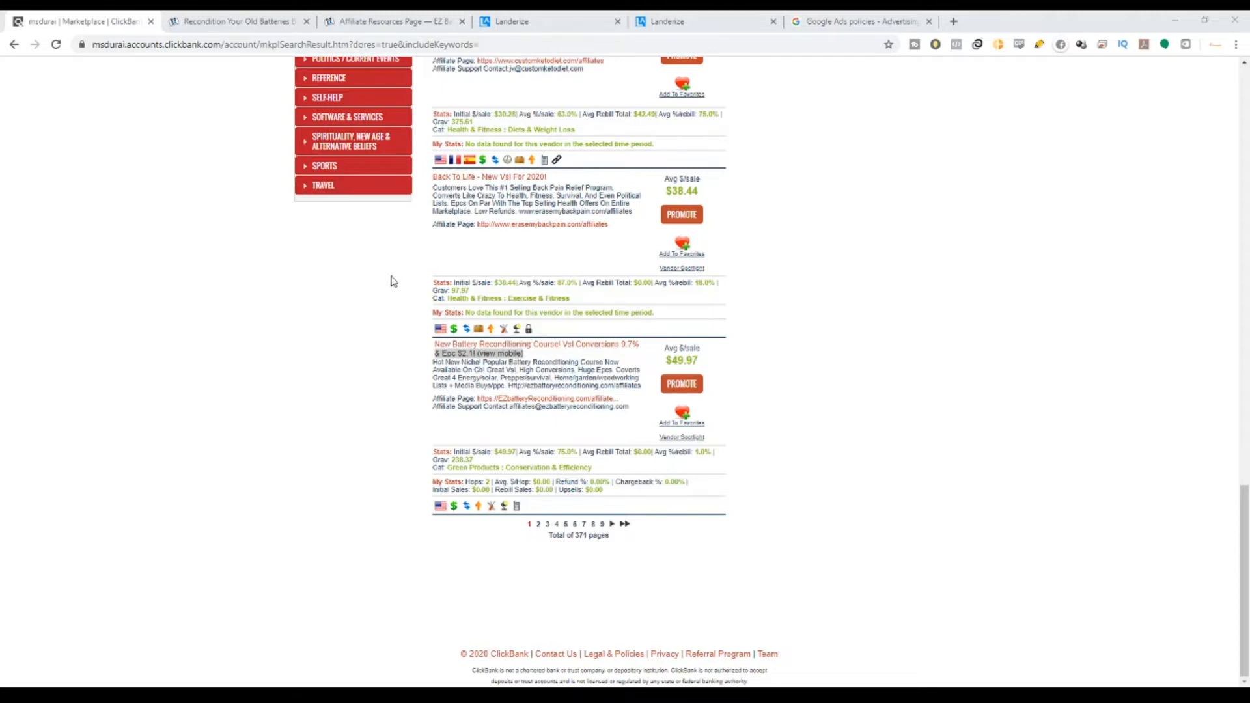
{"action": "left_click", "coordinate": [741, 226]}
Switch to Landerize, view its homepage, and look through the existing landing pages on the dashboard.
{"action": "left_click", "coordinate": [550, 21]}
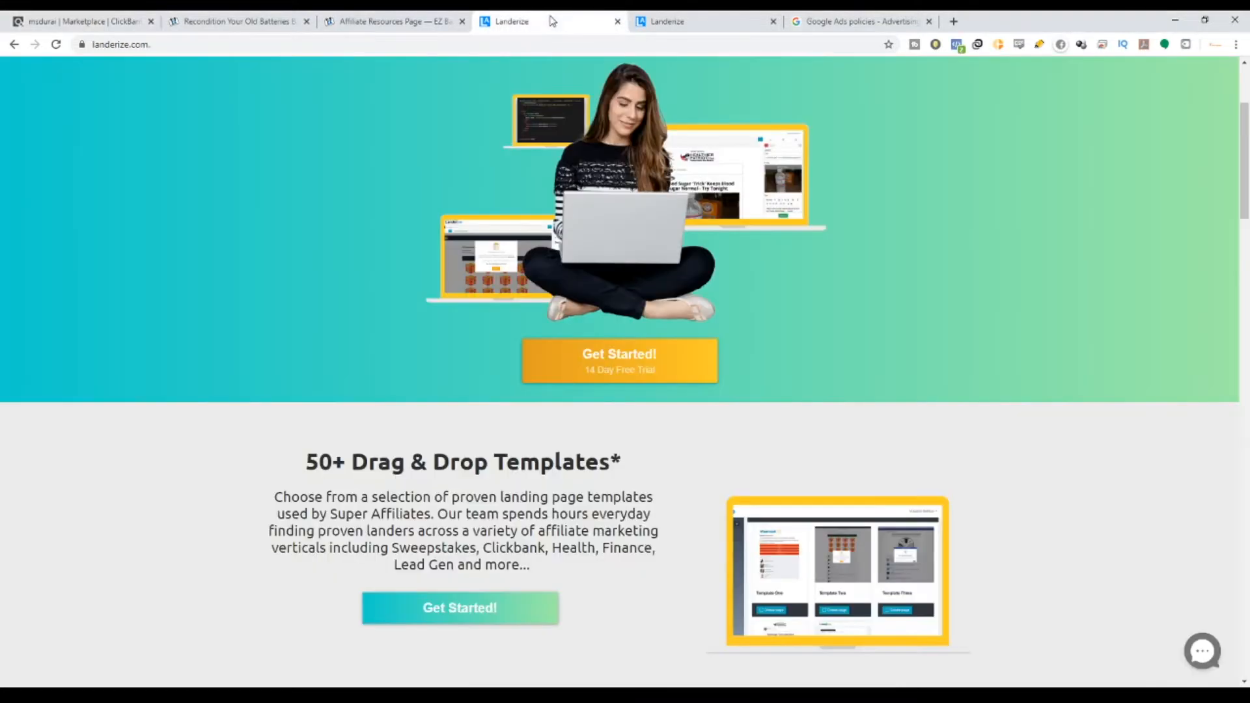
{"action": "scroll", "coordinate": [866, 282], "scroll_direction": "up", "scroll_amount": 3}
{"action": "left_click", "coordinate": [848, 226]}
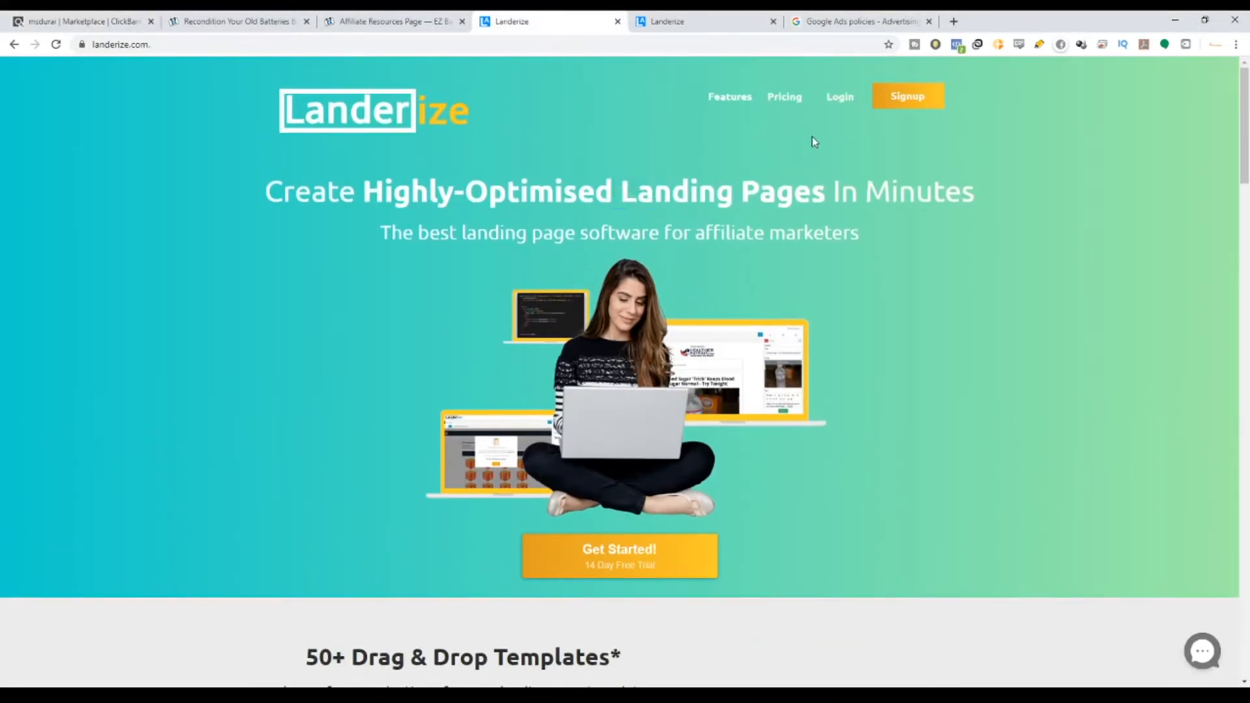
{"action": "left_click", "coordinate": [712, 16]}
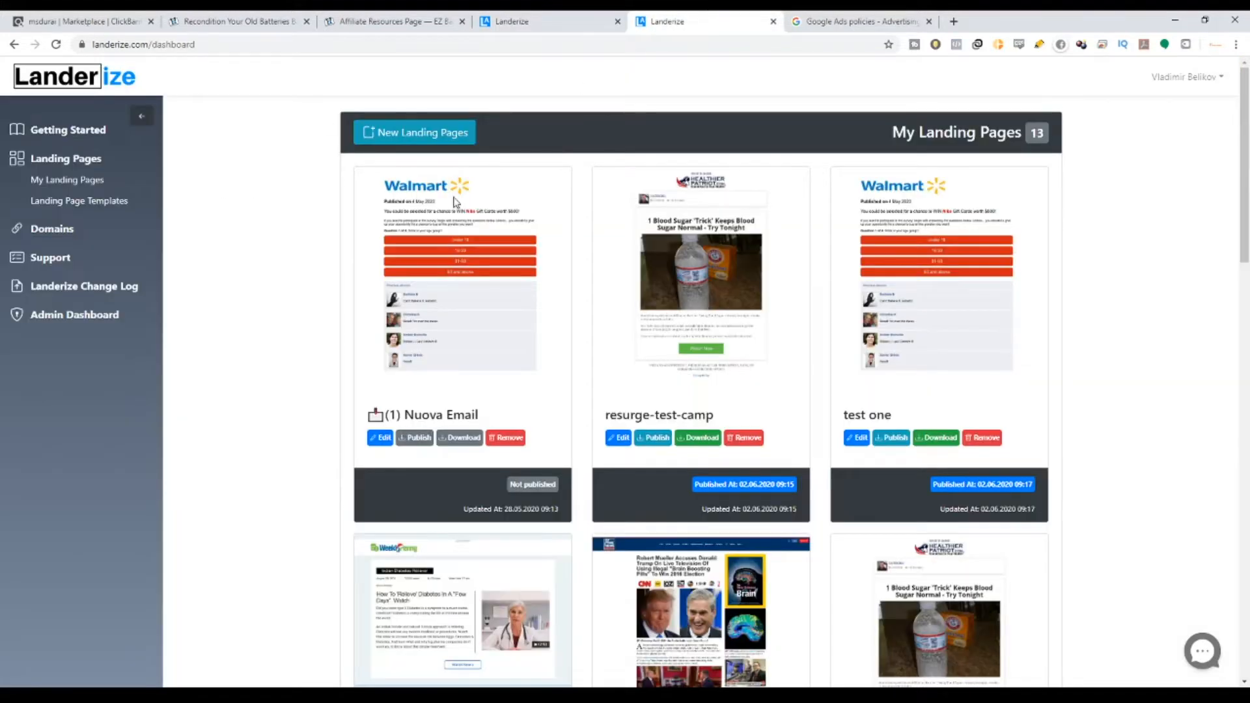
{"action": "scroll", "coordinate": [628, 368], "scroll_direction": "down", "scroll_amount": 8}
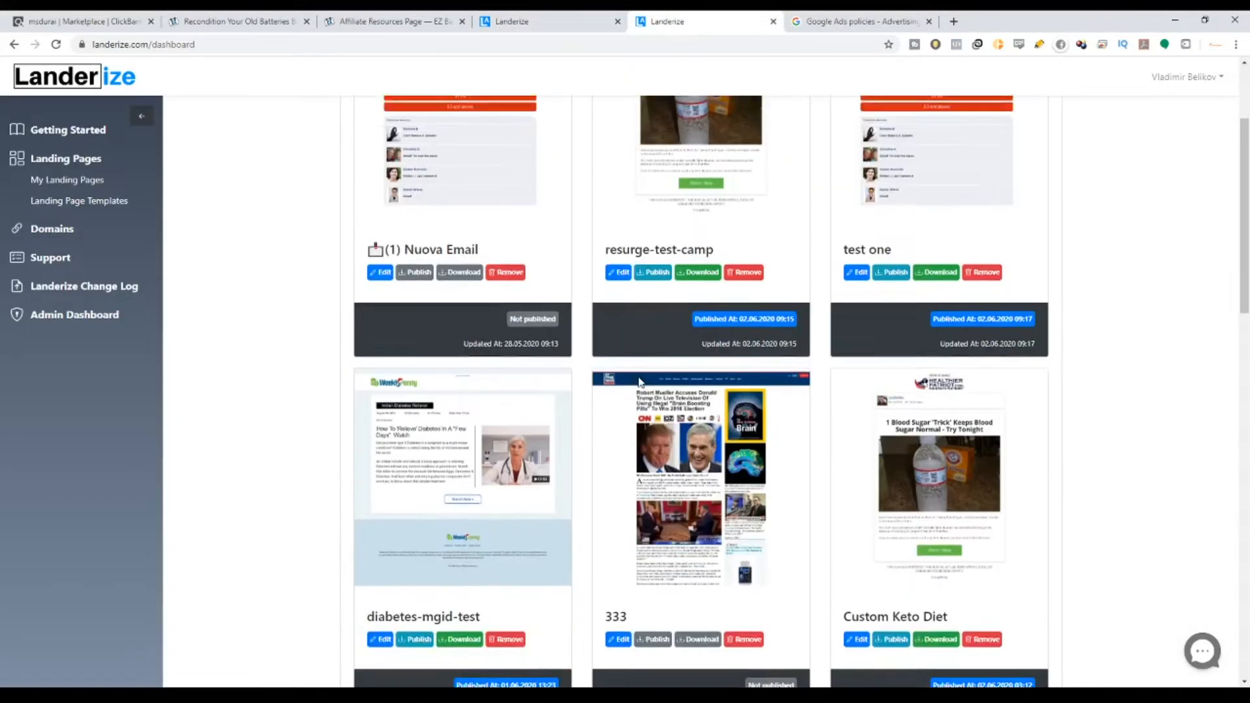
{"action": "left_click_drag", "start_coordinate": [1241, 384], "coordinate": [1233, 266]}
{"action": "scroll", "coordinate": [1063, 171], "scroll_direction": "up", "scroll_amount": 3}
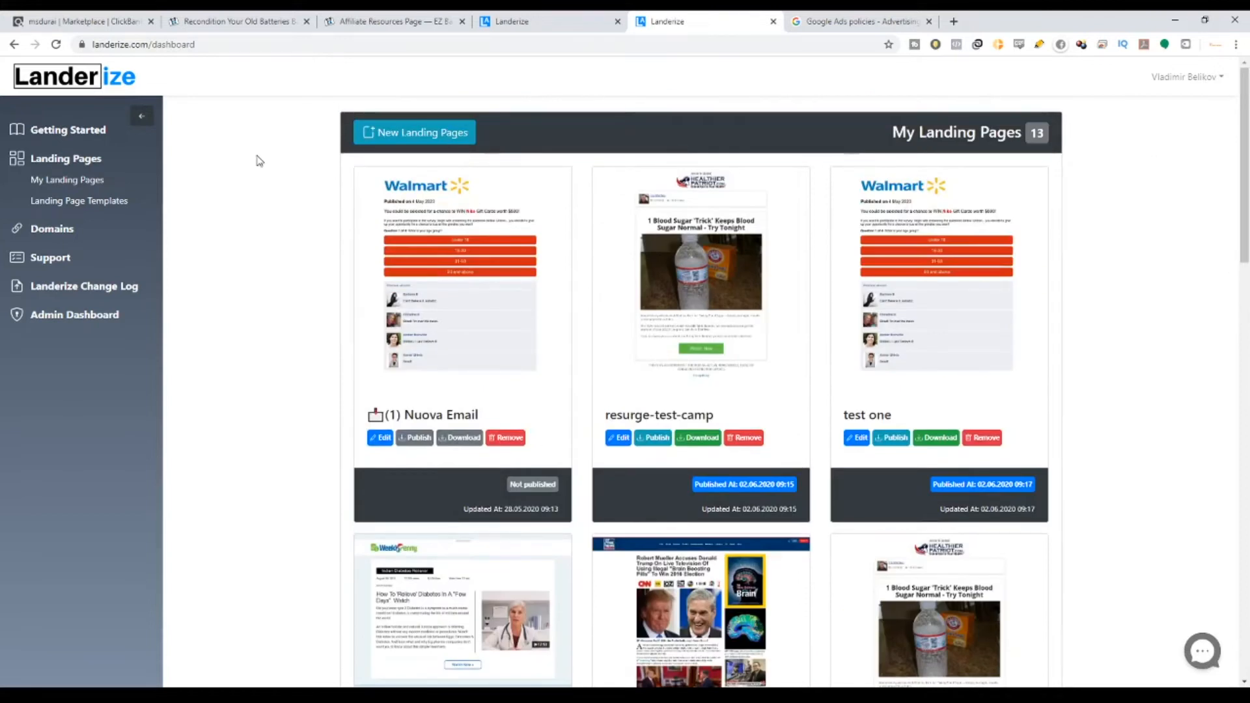
Open the Getting Started guide and review Step 1 on basic features and Step 2 on Amazon Web Services setup.
{"action": "left_click_drag", "start_coordinate": [115, 131], "coordinate": [32, 136]}
{"action": "left_click", "coordinate": [70, 133]}
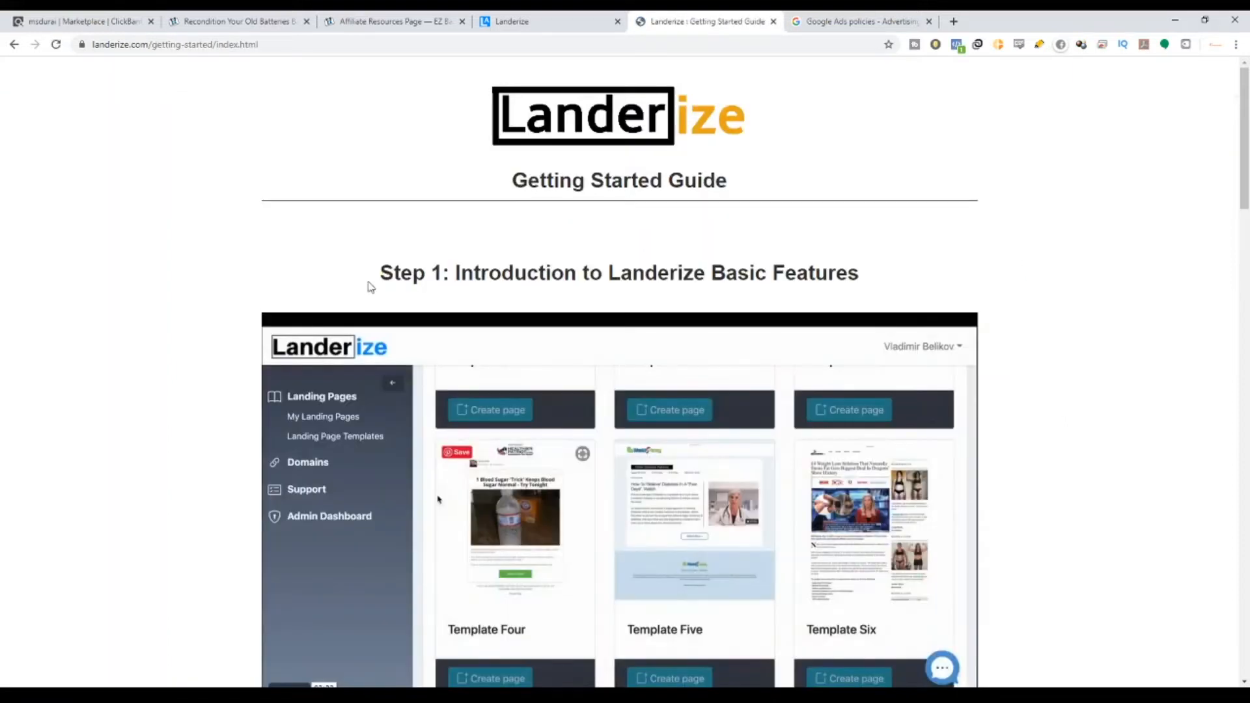
{"action": "left_click_drag", "start_coordinate": [368, 284], "coordinate": [880, 270]}
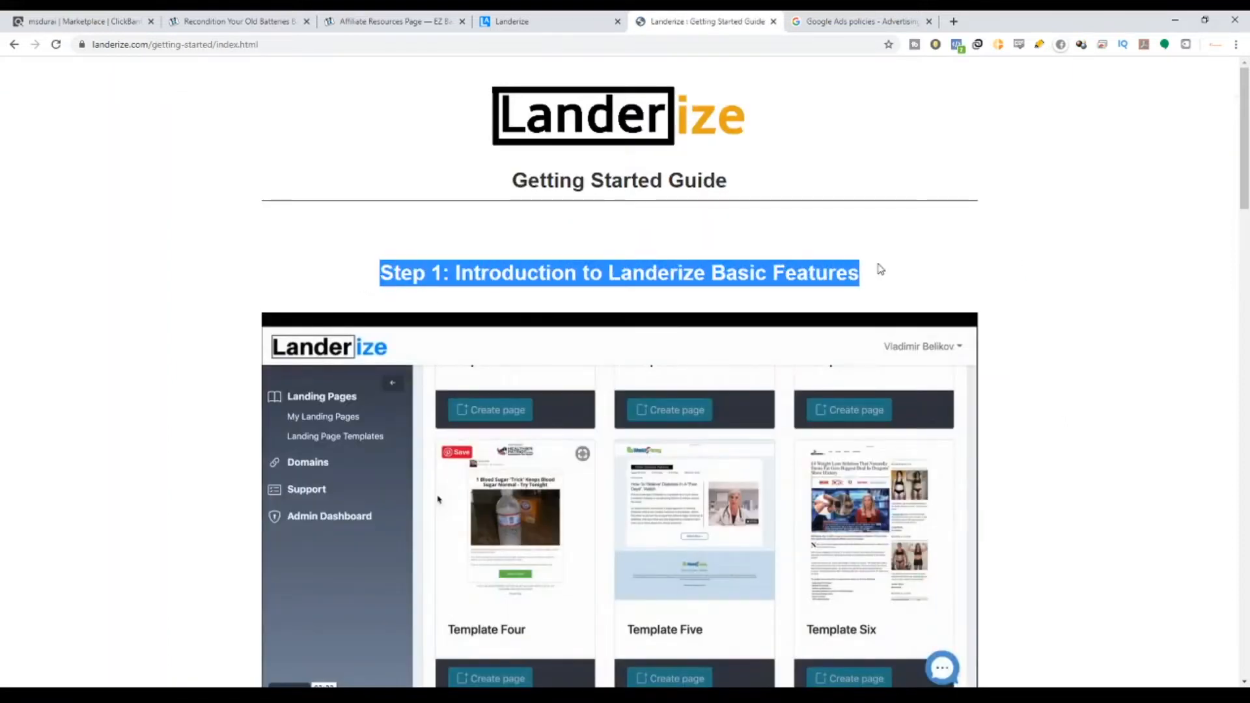
{"action": "left_click", "coordinate": [880, 270]}
{"action": "scroll", "coordinate": [581, 272], "scroll_direction": "down", "scroll_amount": 4}
{"action": "scroll", "coordinate": [590, 277], "scroll_direction": "down", "scroll_amount": 3}
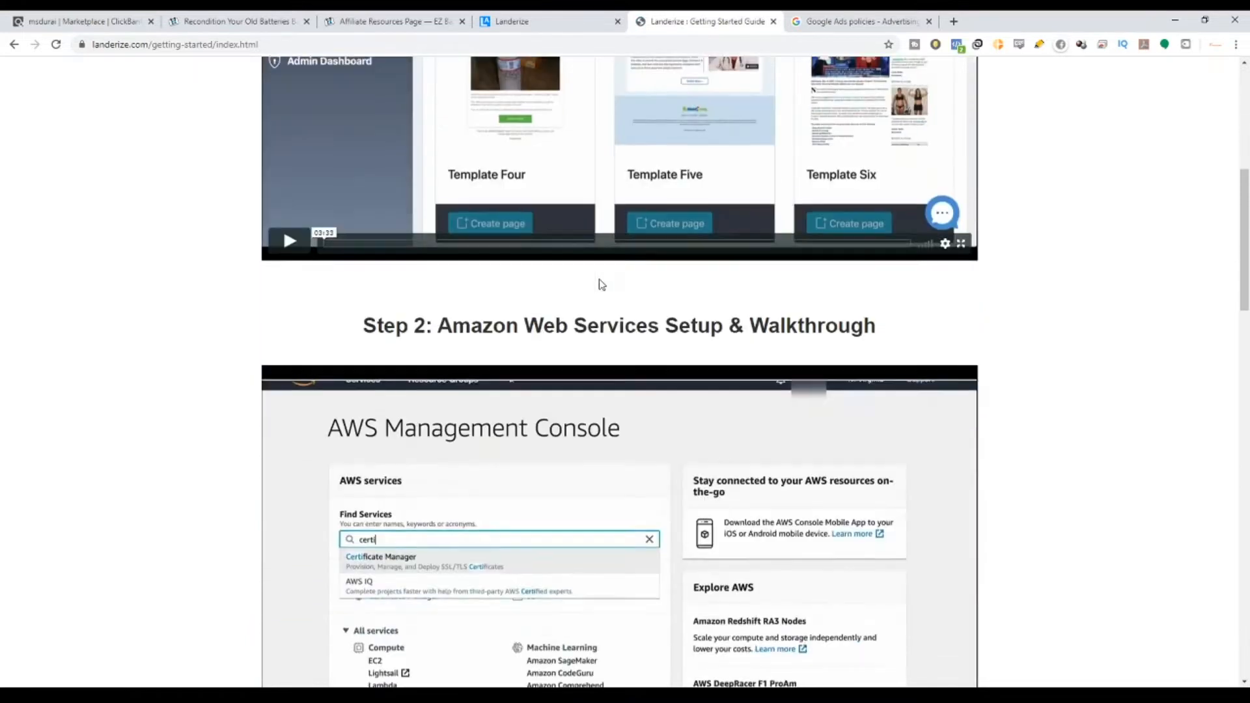
{"action": "scroll", "coordinate": [1038, 182], "scroll_direction": "down", "scroll_amount": 1}
{"action": "left_click_drag", "start_coordinate": [368, 262], "coordinate": [923, 271]}
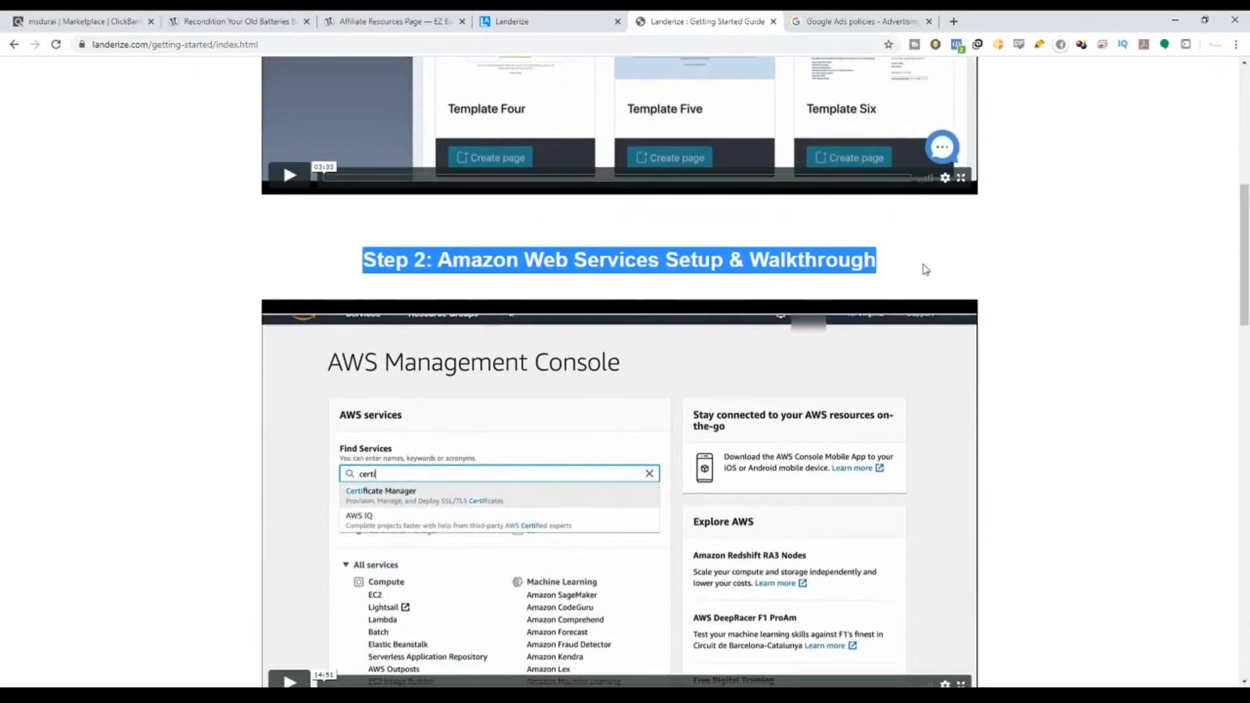
Look through the guide's remaining sections, from Step 3 to Step 5: Schedule Onboarding Call.
{"action": "scroll", "coordinate": [924, 271], "scroll_direction": "down", "scroll_amount": 10}
{"action": "left_click_drag", "start_coordinate": [369, 119], "coordinate": [890, 139]}
{"action": "scroll", "coordinate": [568, 223], "scroll_direction": "down", "scroll_amount": 6}
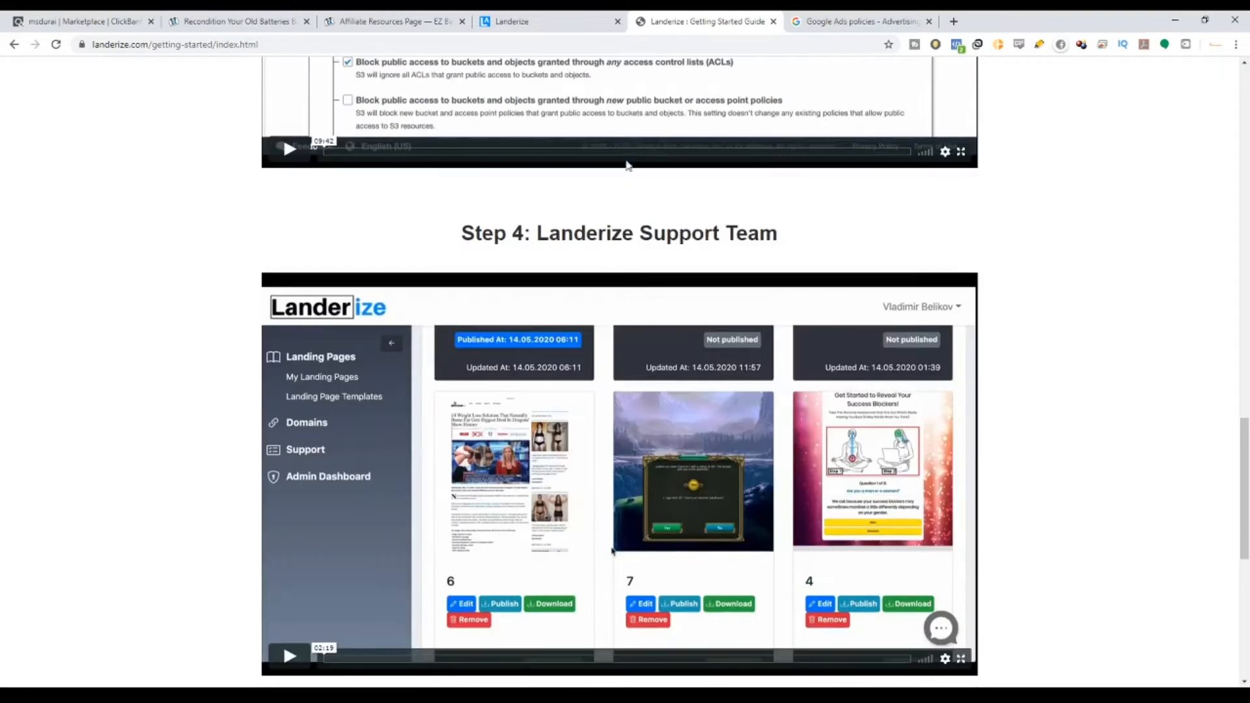
{"action": "left_click_drag", "start_coordinate": [551, 231], "coordinate": [802, 229]}
{"action": "scroll", "coordinate": [782, 300], "scroll_direction": "down", "scroll_amount": 6}
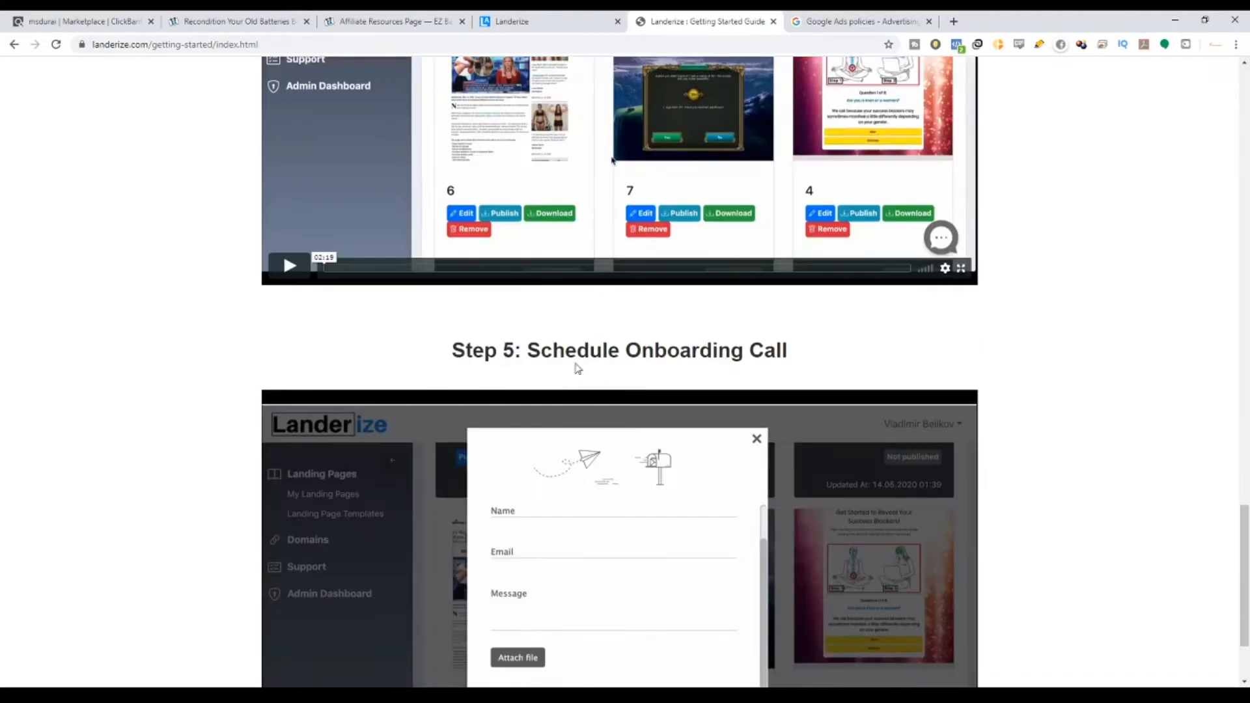
{"action": "left_click_drag", "start_coordinate": [540, 352], "coordinate": [790, 351]}
Re-examine the guide's Amazon Web Services sections, Step 2 on setup and Step 3 on connection instructions.
{"action": "left_click_drag", "start_coordinate": [1245, 573], "coordinate": [1206, 260]}
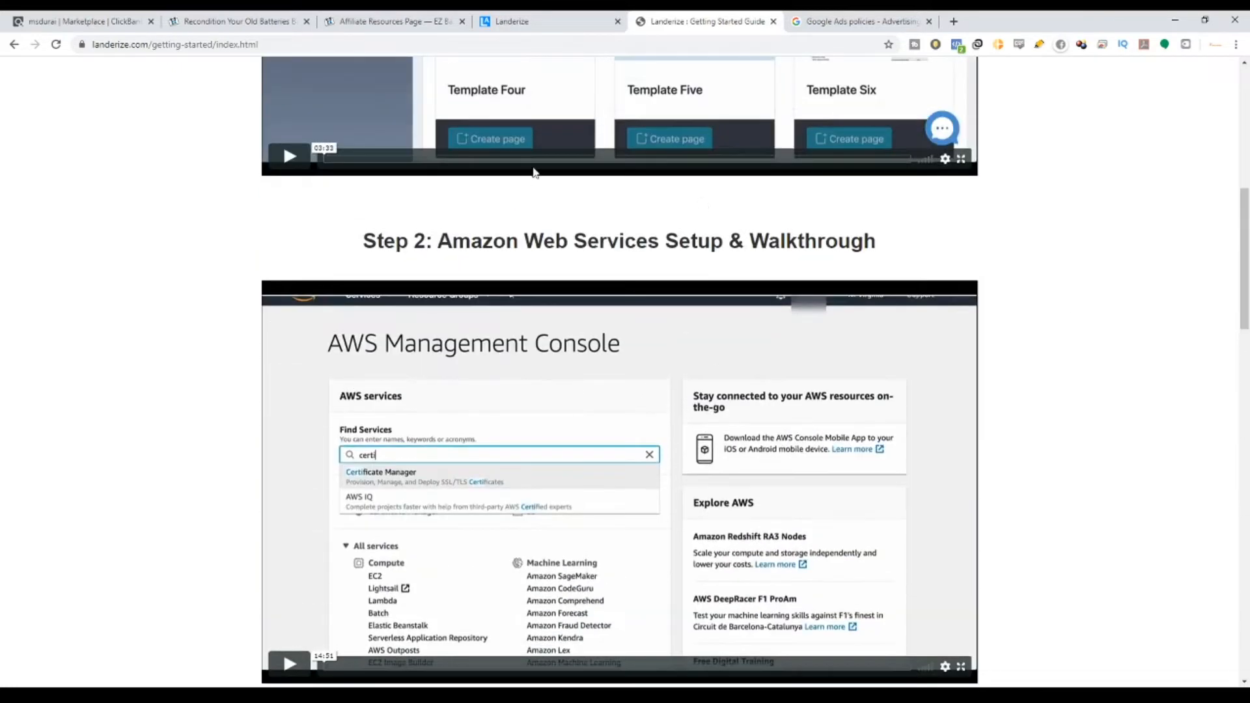
{"action": "scroll", "coordinate": [534, 172], "scroll_direction": "down", "scroll_amount": 2}
{"action": "left_click_drag", "start_coordinate": [378, 112], "coordinate": [894, 110]}
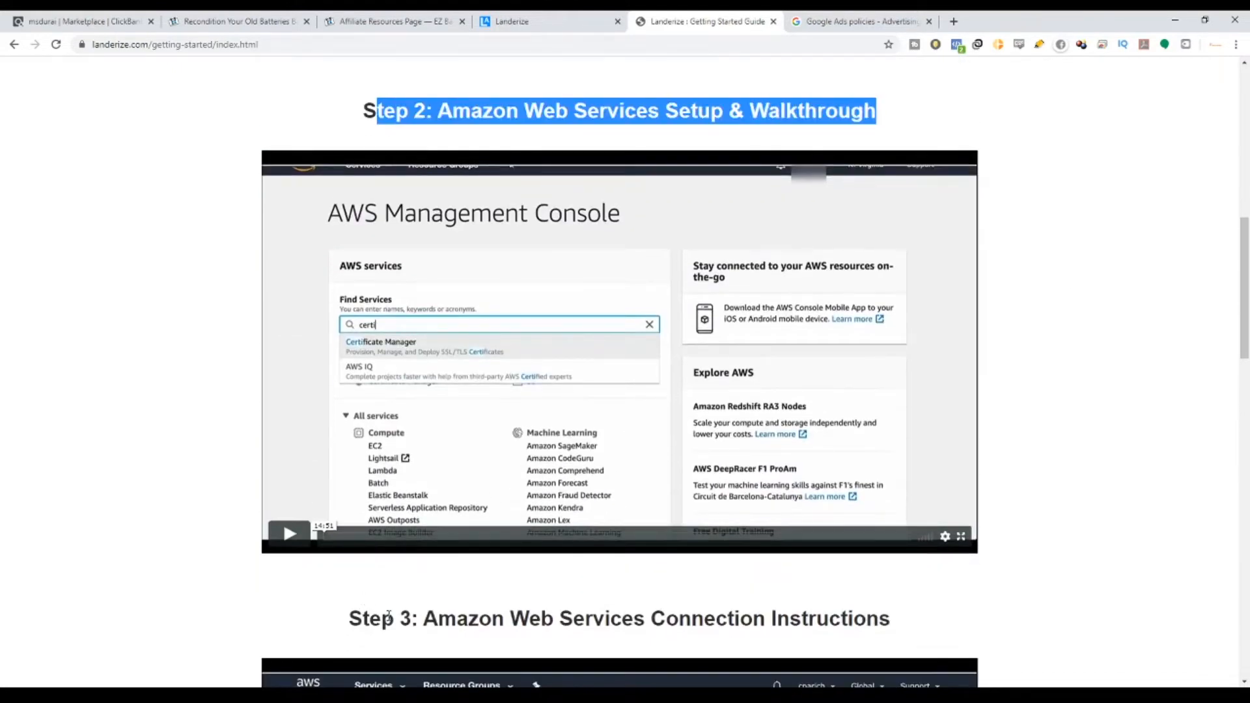
{"action": "left_click_drag", "start_coordinate": [398, 618], "coordinate": [511, 619]}
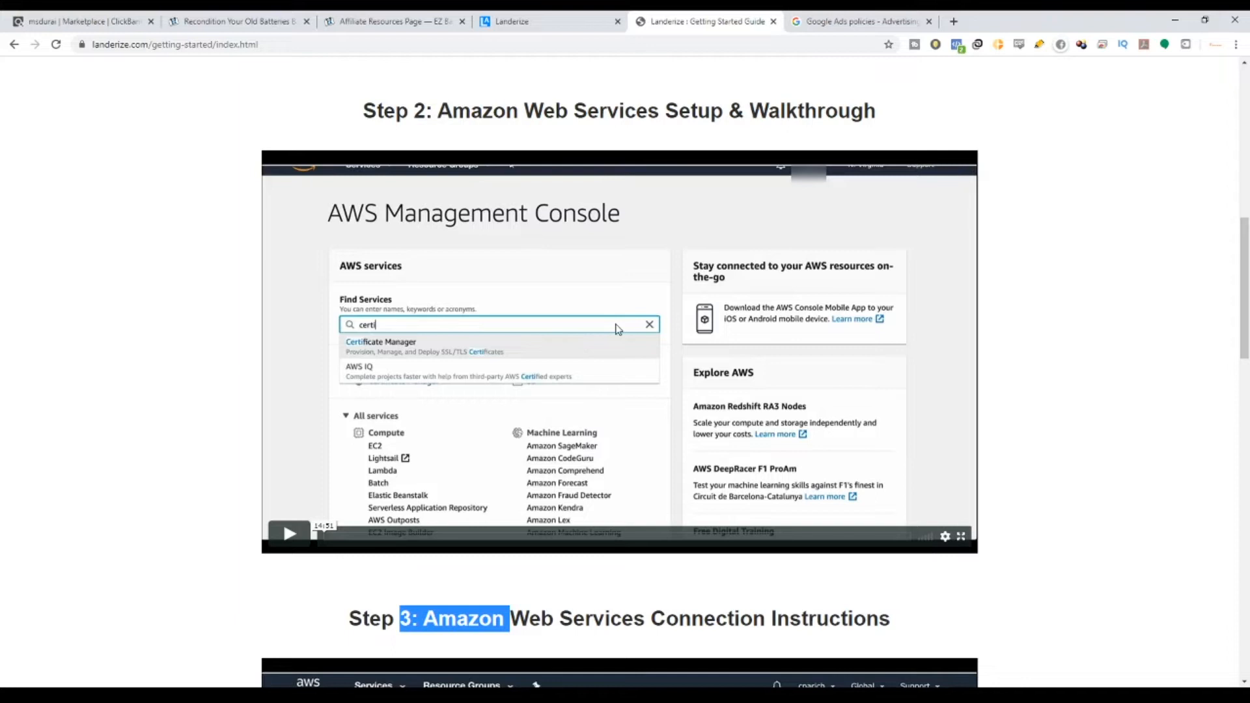
{"action": "scroll", "coordinate": [570, 459], "scroll_direction": "down", "scroll_amount": 3}
{"action": "left_click", "coordinate": [532, 416]}
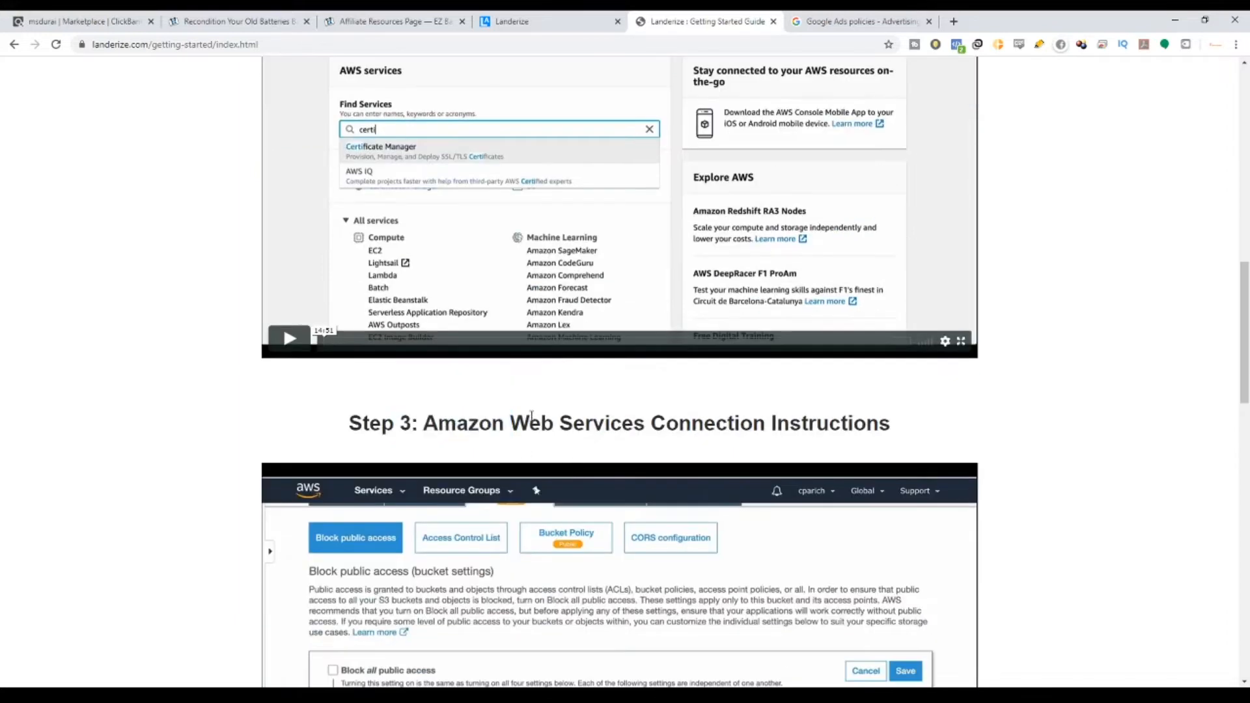
{"action": "scroll", "coordinate": [532, 415], "scroll_direction": "up", "scroll_amount": 2}
{"action": "scroll", "coordinate": [446, 363], "scroll_direction": "down", "scroll_amount": 2}
{"action": "scroll", "coordinate": [435, 384], "scroll_direction": "down", "scroll_amount": 2}
{"action": "scroll", "coordinate": [459, 366], "scroll_direction": "down", "scroll_amount": 2}
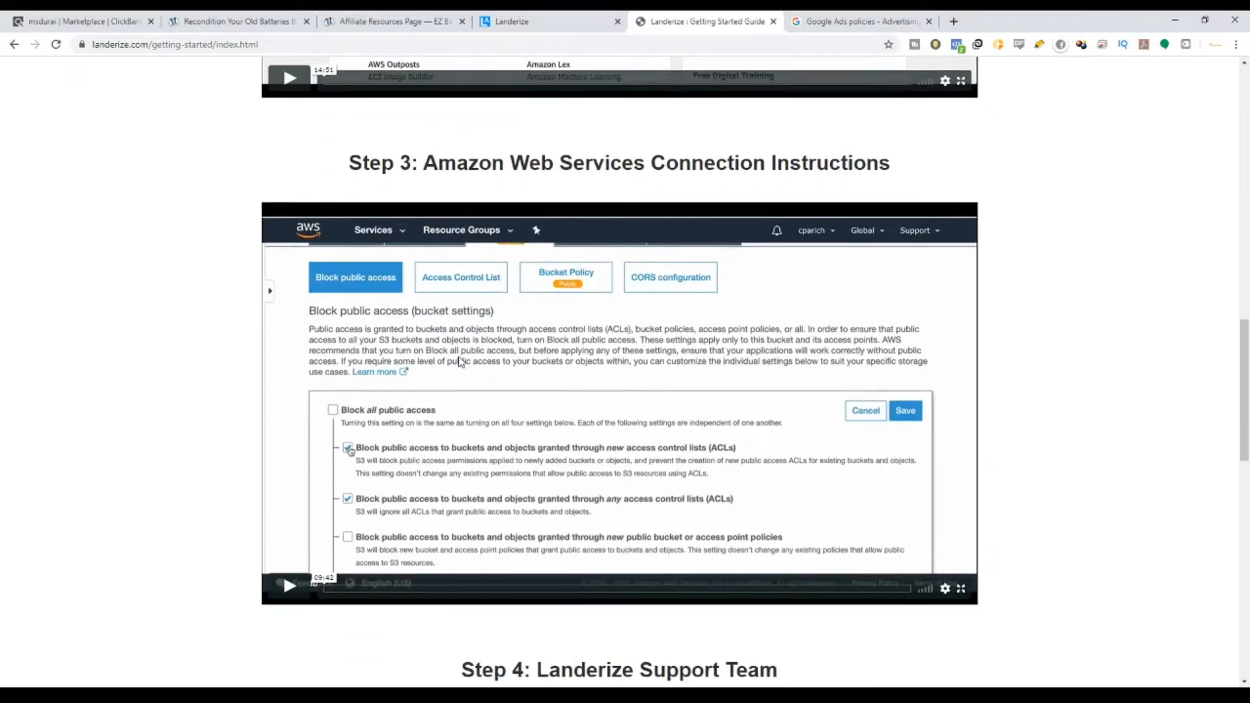
{"action": "scroll", "coordinate": [460, 362], "scroll_direction": "up", "scroll_amount": 10}
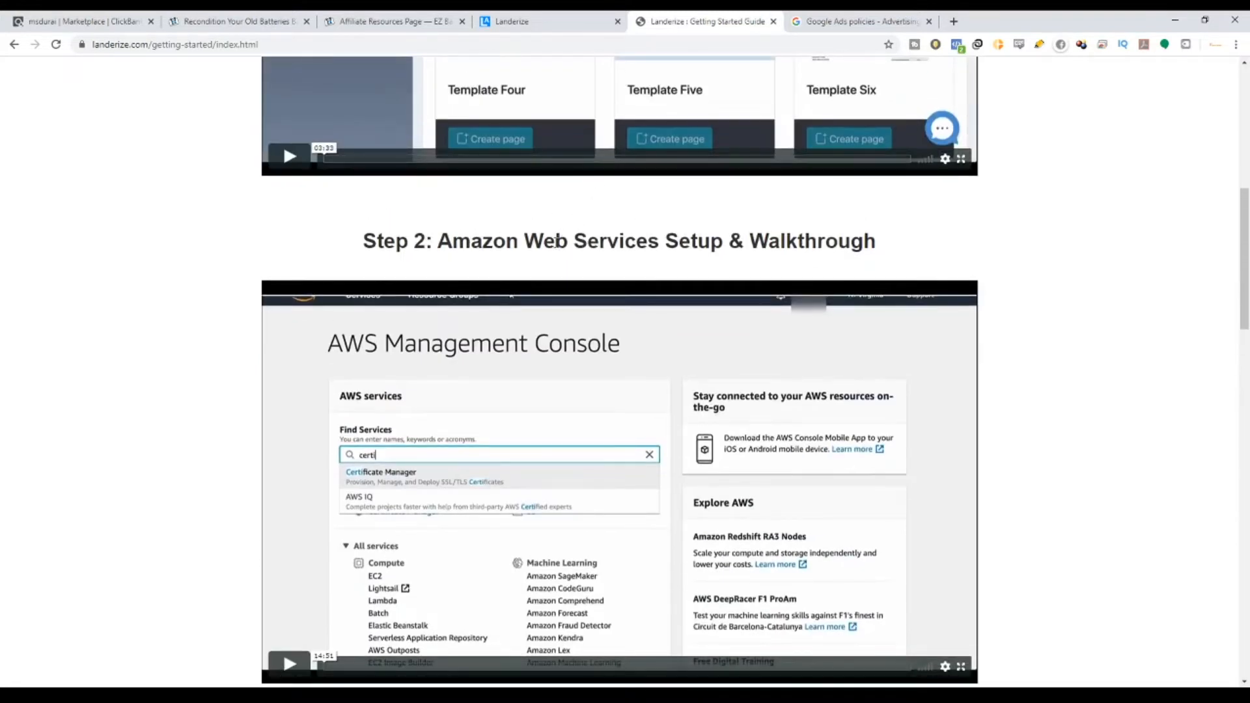
{"action": "scroll", "coordinate": [408, 224], "scroll_direction": "up", "scroll_amount": 8}
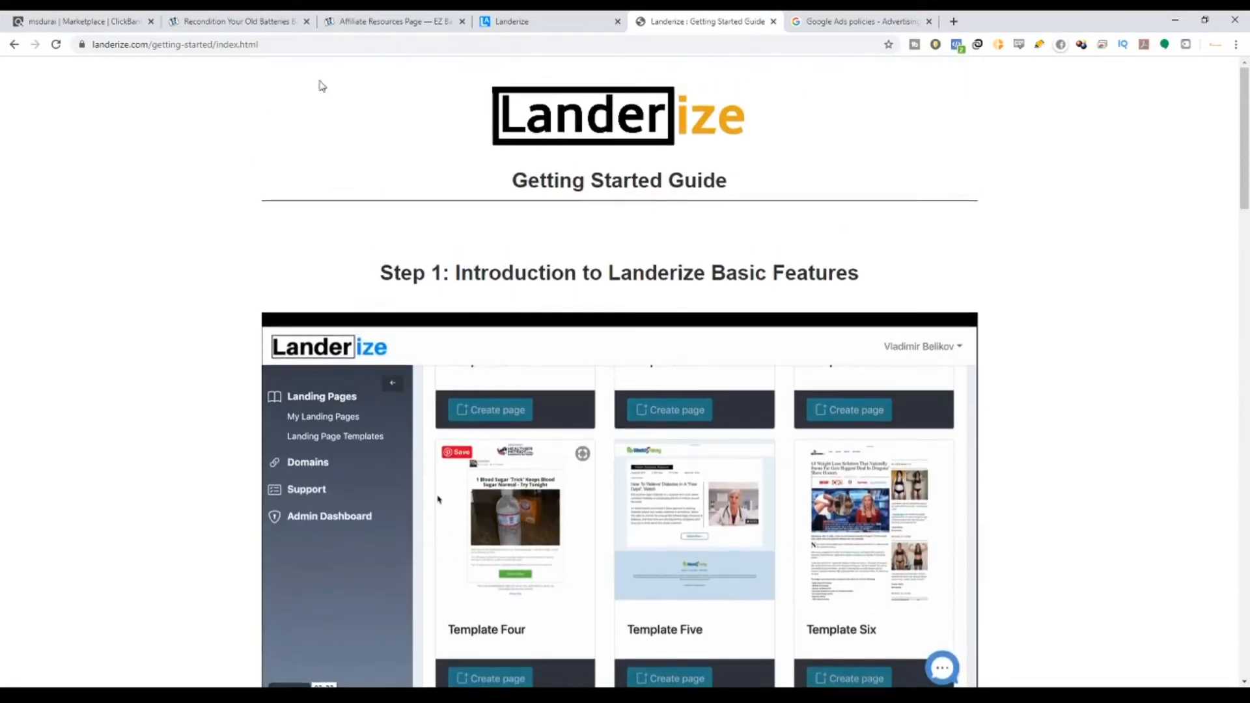
Return to the dashboard, open the support portal, and look through the "How to setup AWS" article.
{"action": "left_click", "coordinate": [13, 45]}
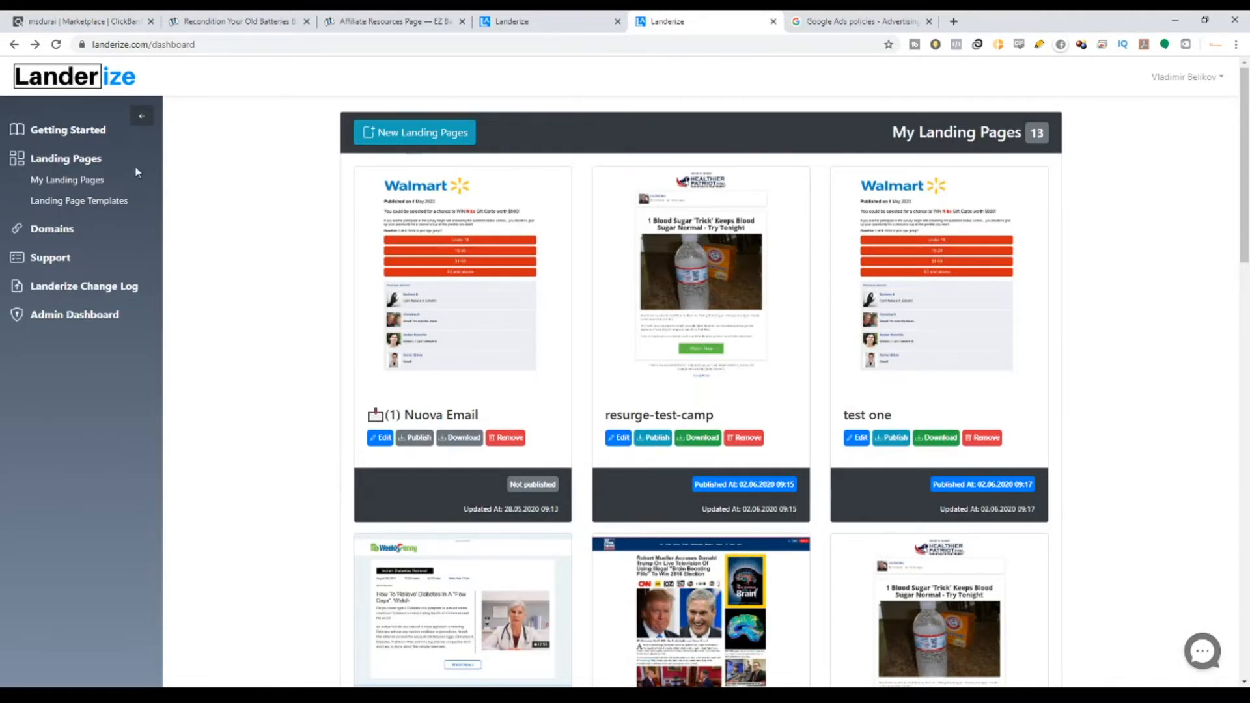
{"action": "left_click", "coordinate": [54, 256]}
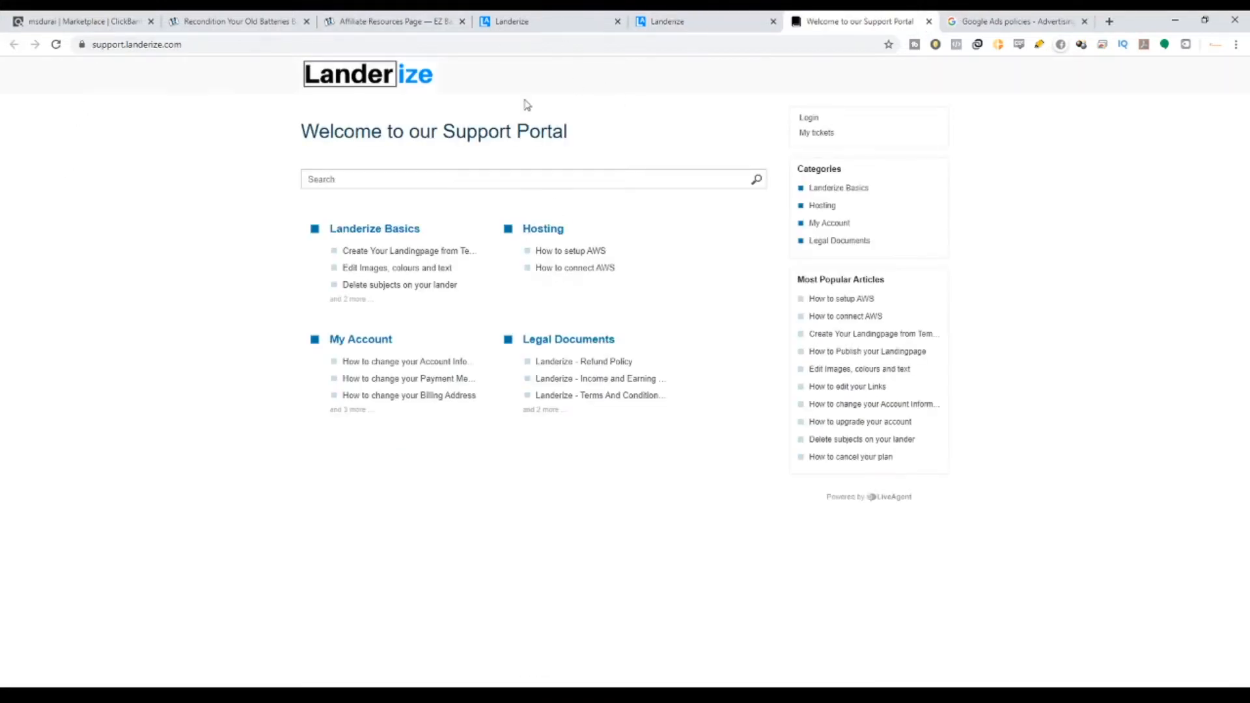
{"action": "left_click", "coordinate": [580, 252]}
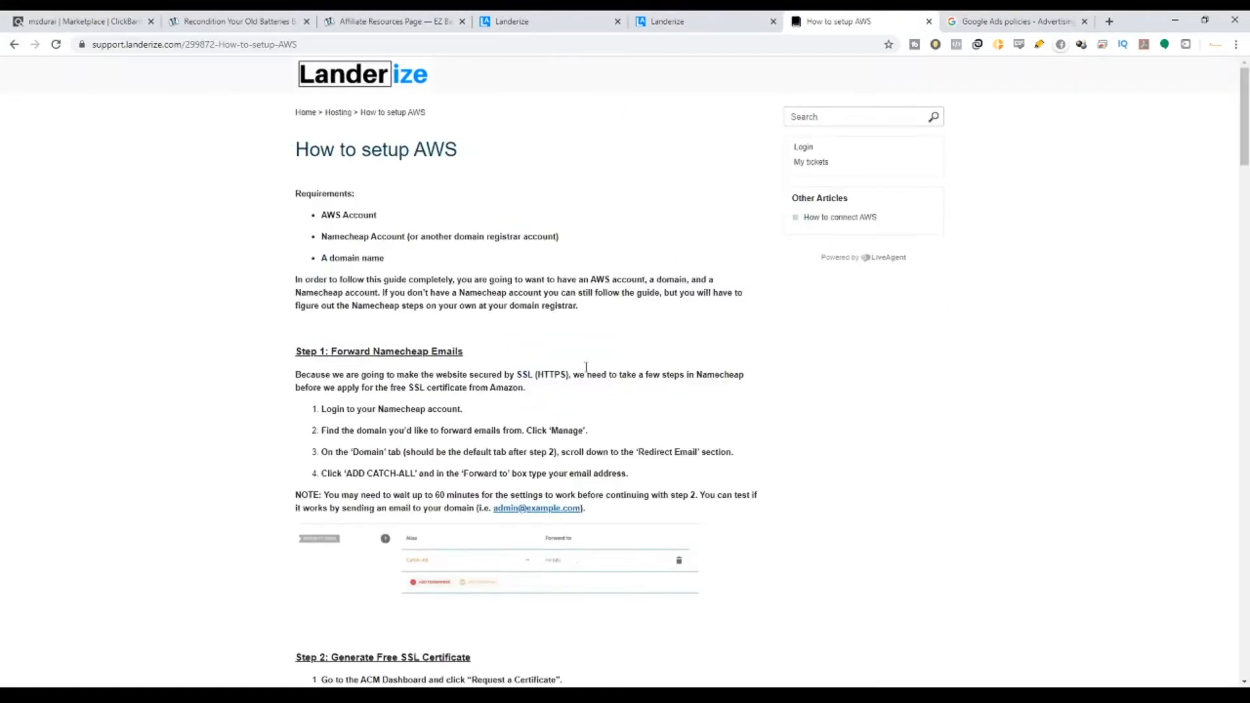
{"action": "scroll", "coordinate": [566, 375], "scroll_direction": "down", "scroll_amount": 10}
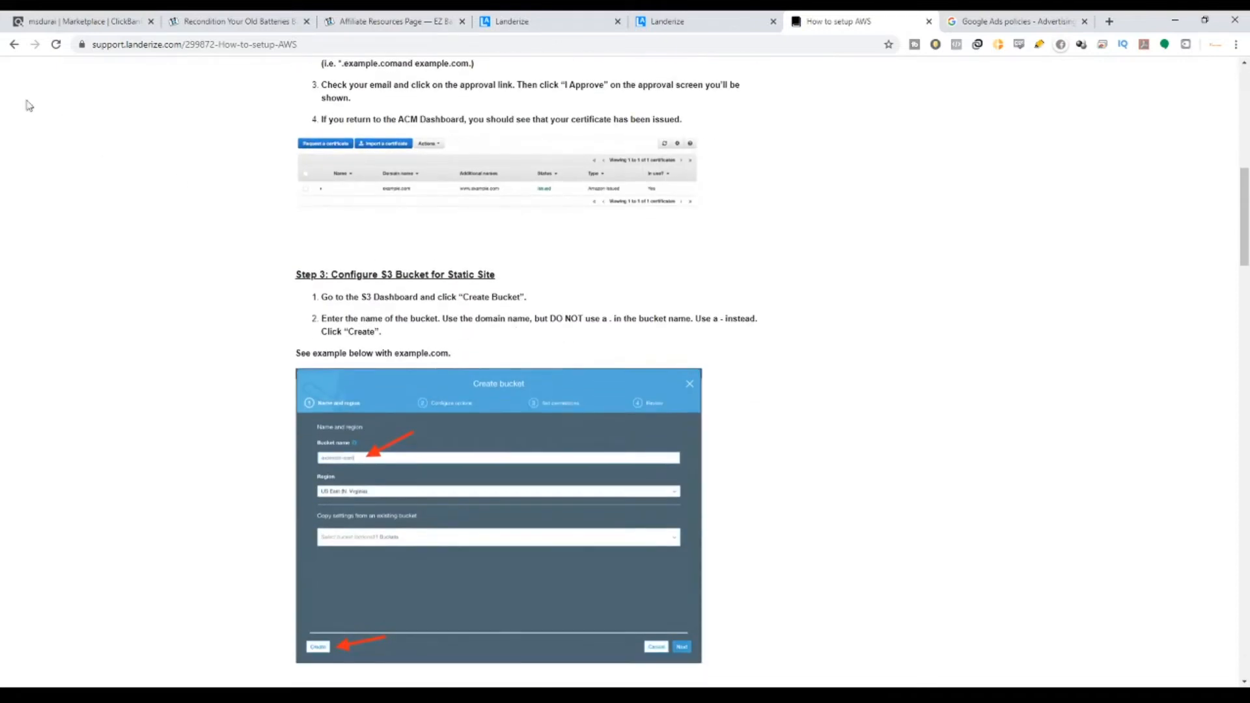
{"action": "left_click", "coordinate": [14, 44]}
Open the template list for new landing pages from the Landerize dashboard and highlight the notice about new weekly templates.
{"action": "left_click", "coordinate": [671, 21]}
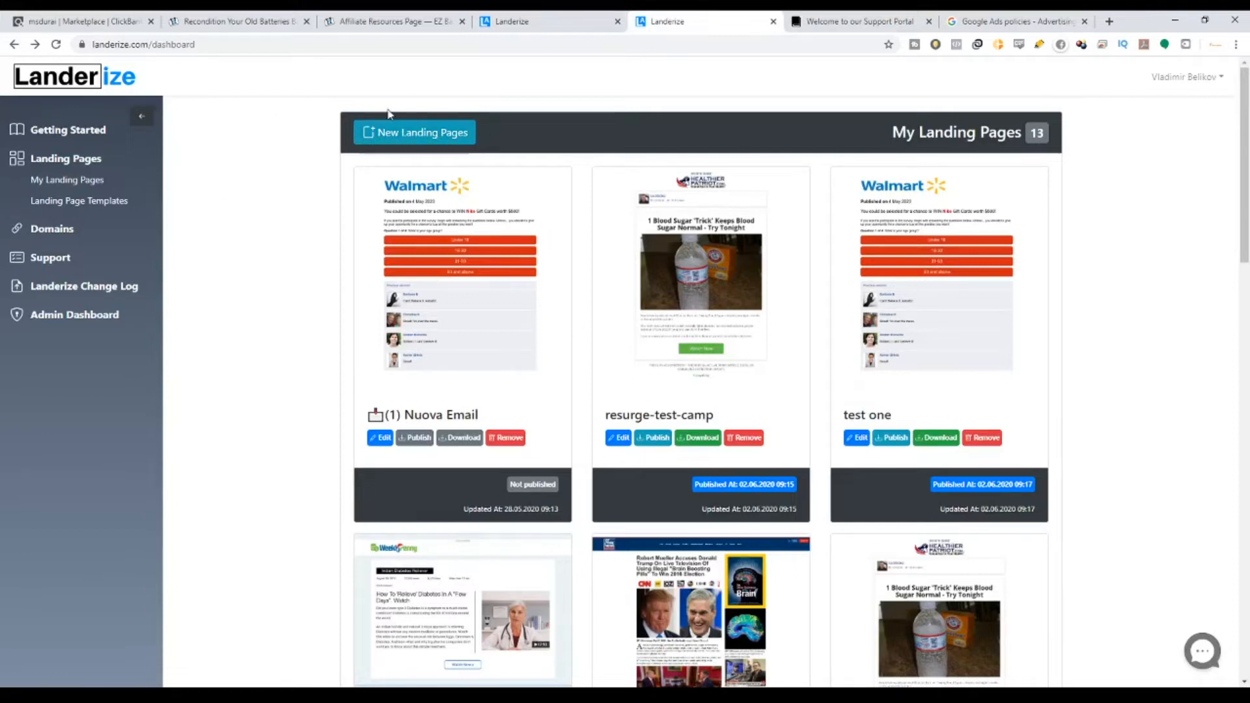
{"action": "left_click", "coordinate": [421, 134]}
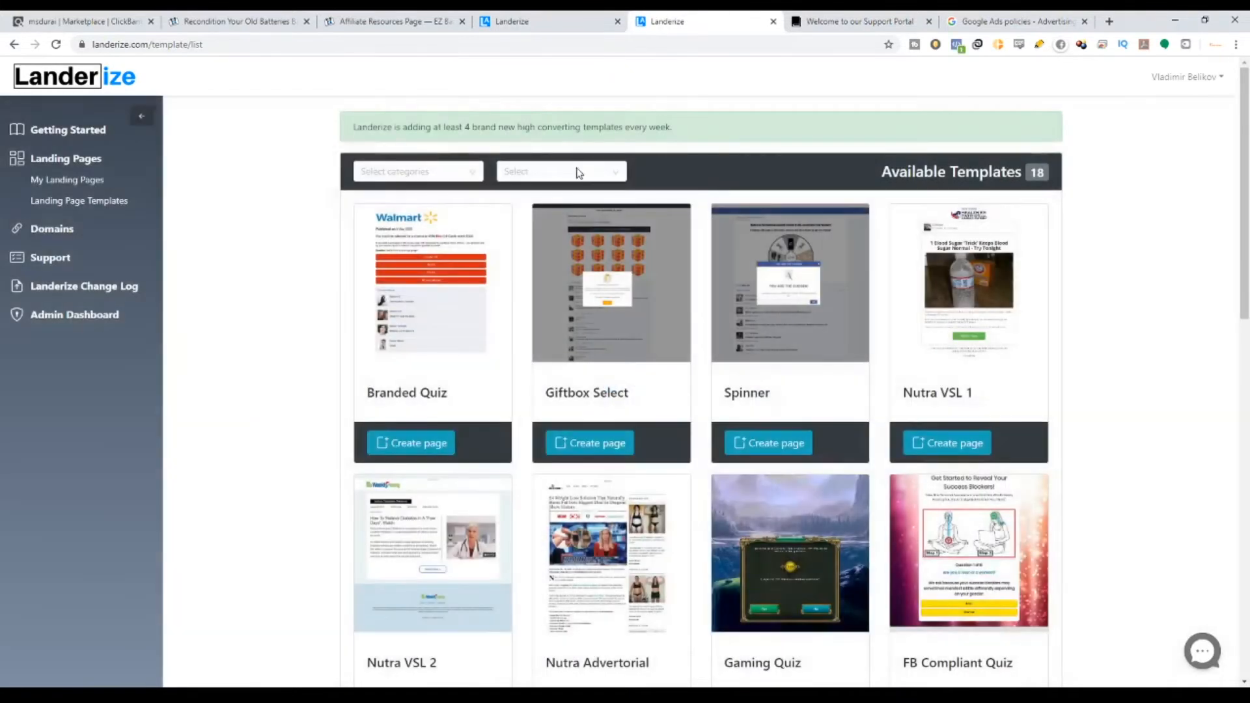
{"action": "mouse_move", "coordinate": [1046, 178]}
{"action": "left_mouse_down"}
{"action": "mouse_move", "coordinate": [923, 177]}
{"action": "mouse_move", "coordinate": [1048, 179]}
{"action": "left_mouse_up"}
{"action": "left_click_drag", "start_coordinate": [394, 138], "coordinate": [549, 130]}
{"action": "left_click", "coordinate": [497, 142]}
{"action": "left_click_drag", "start_coordinate": [442, 131], "coordinate": [704, 135]}
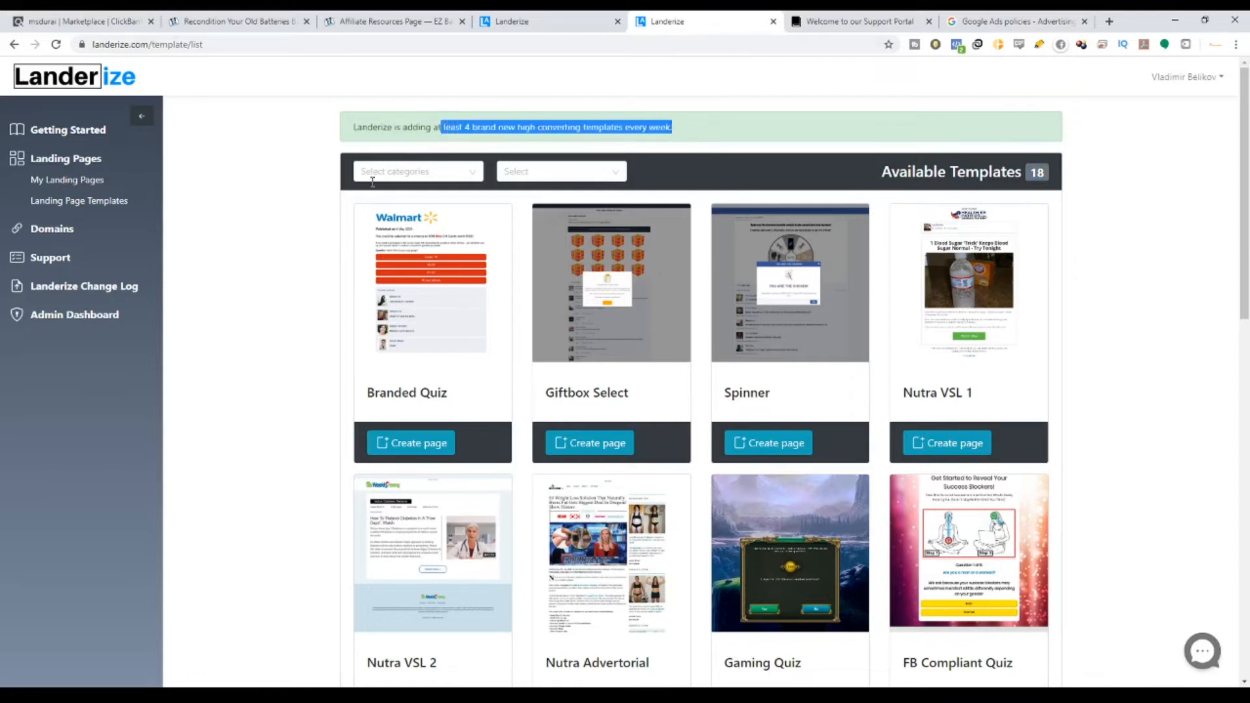
Look through the available templates from Branded Quiz to CC Trial Advertorial, highlighting the quiz, giftbox, spinner, dating and casino names.
{"action": "scroll", "coordinate": [427, 307], "scroll_direction": "down", "scroll_amount": 1}
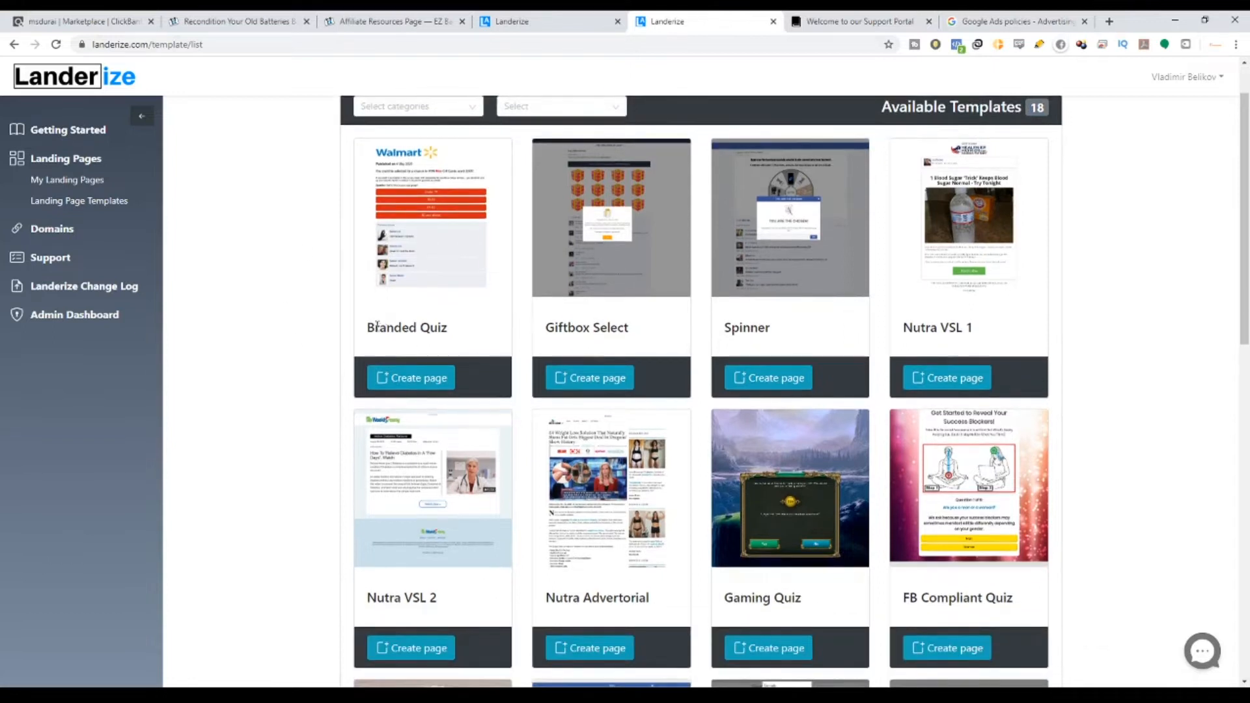
{"action": "left_click_drag", "start_coordinate": [368, 327], "coordinate": [601, 328]}
{"action": "left_click_drag", "start_coordinate": [732, 327], "coordinate": [785, 328]}
{"action": "left_click_drag", "start_coordinate": [368, 328], "coordinate": [450, 329]}
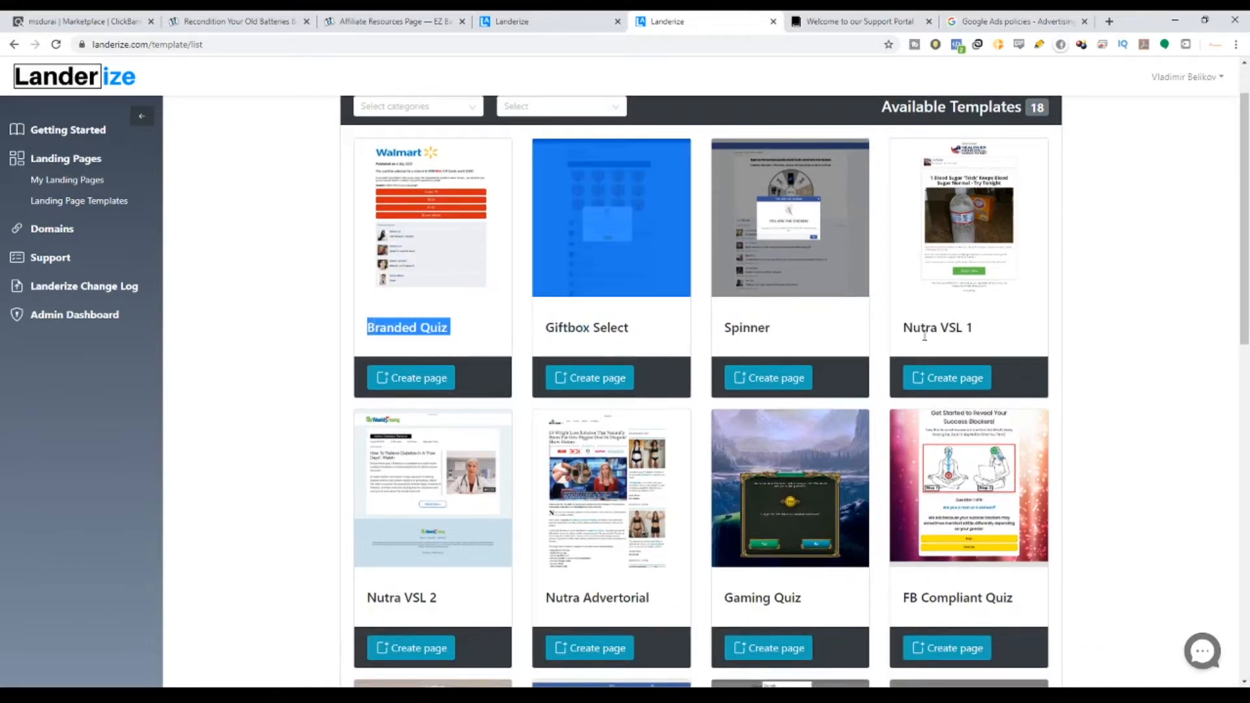
{"action": "left_click_drag", "start_coordinate": [922, 329], "coordinate": [966, 391]}
{"action": "scroll", "coordinate": [847, 390], "scroll_direction": "down", "scroll_amount": 4}
{"action": "scroll", "coordinate": [327, 397], "scroll_direction": "down", "scroll_amount": 3}
{"action": "left_click", "coordinate": [401, 415]}
{"action": "left_click_drag", "start_coordinate": [400, 415], "coordinate": [475, 415]}
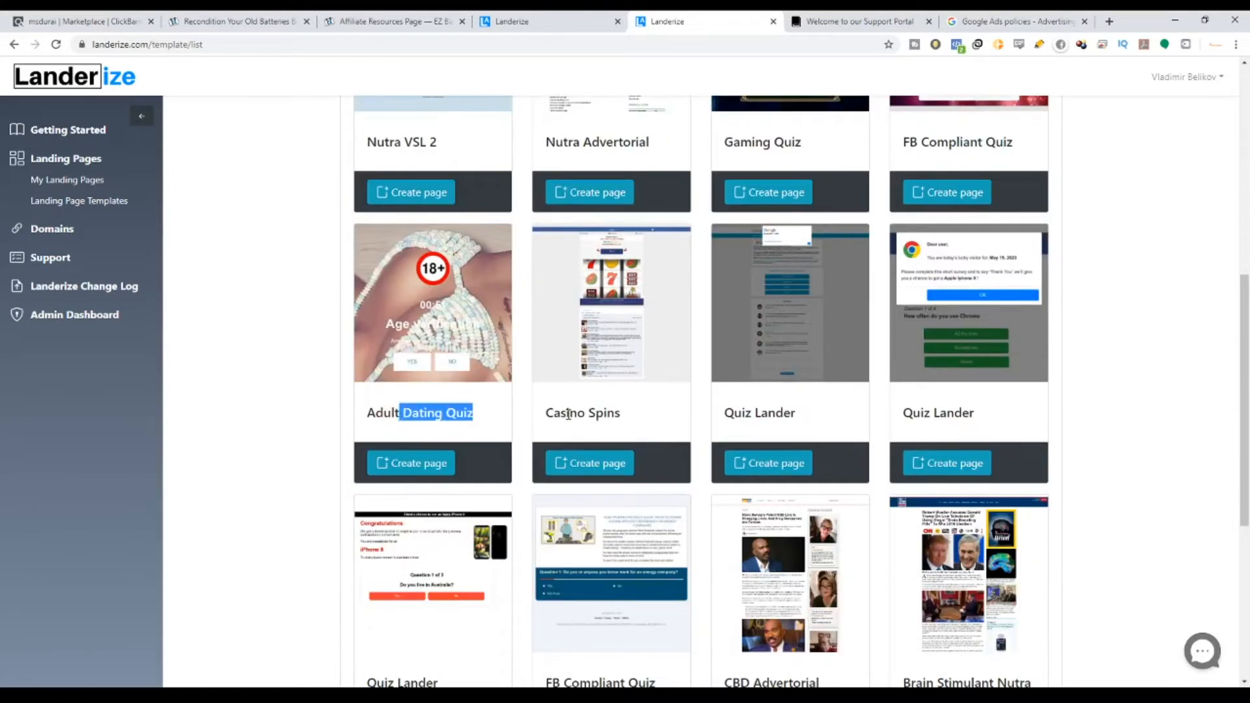
{"action": "left_click_drag", "start_coordinate": [567, 413], "coordinate": [775, 409]}
{"action": "scroll", "coordinate": [893, 418], "scroll_direction": "down", "scroll_amount": 6}
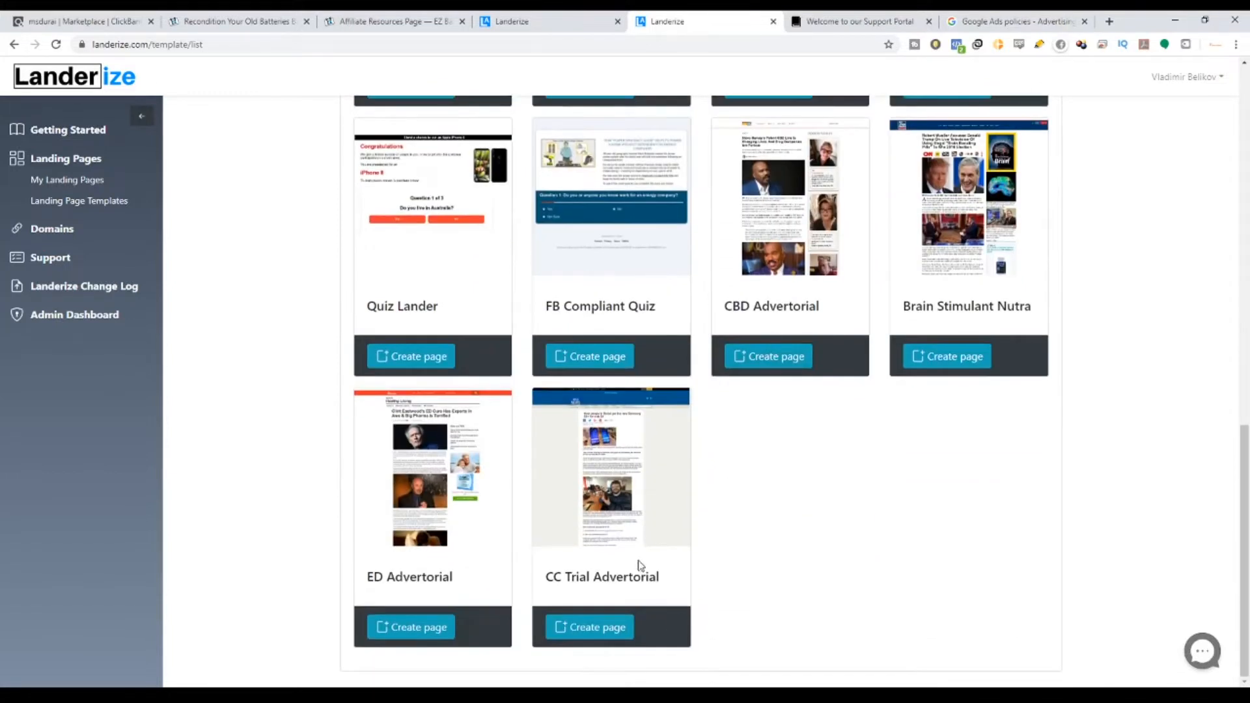
Return to the Available Templates heading and browse the quiz, casino and advertorial templates again.
{"action": "scroll", "coordinate": [637, 579], "scroll_direction": "up", "scroll_amount": 12}
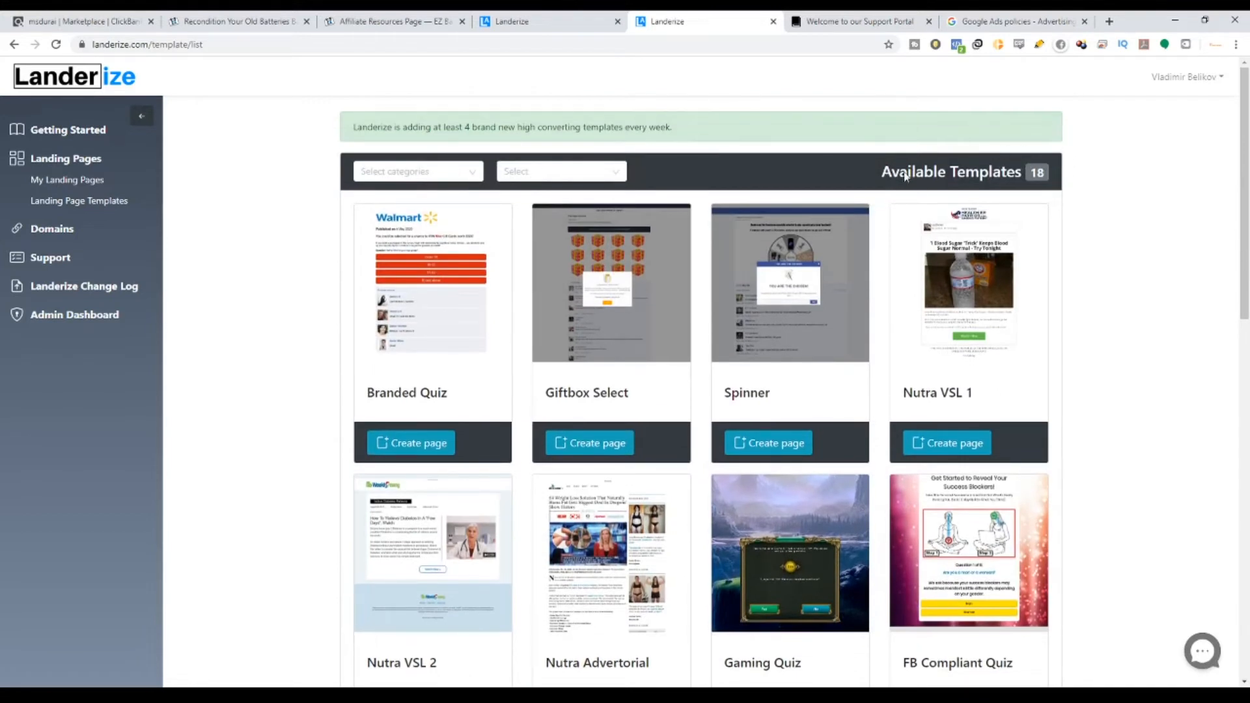
{"action": "left_click_drag", "start_coordinate": [947, 174], "coordinate": [1022, 175]}
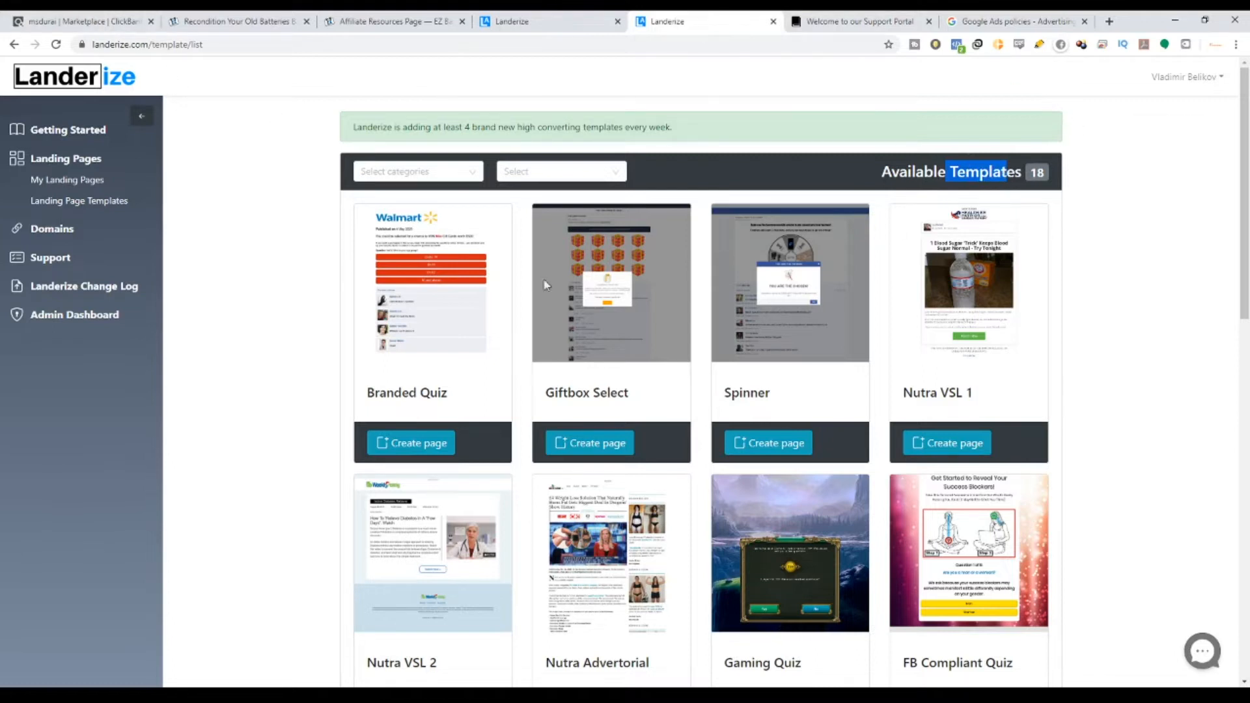
{"action": "left_click_drag", "start_coordinate": [1248, 175], "coordinate": [1238, 290]}
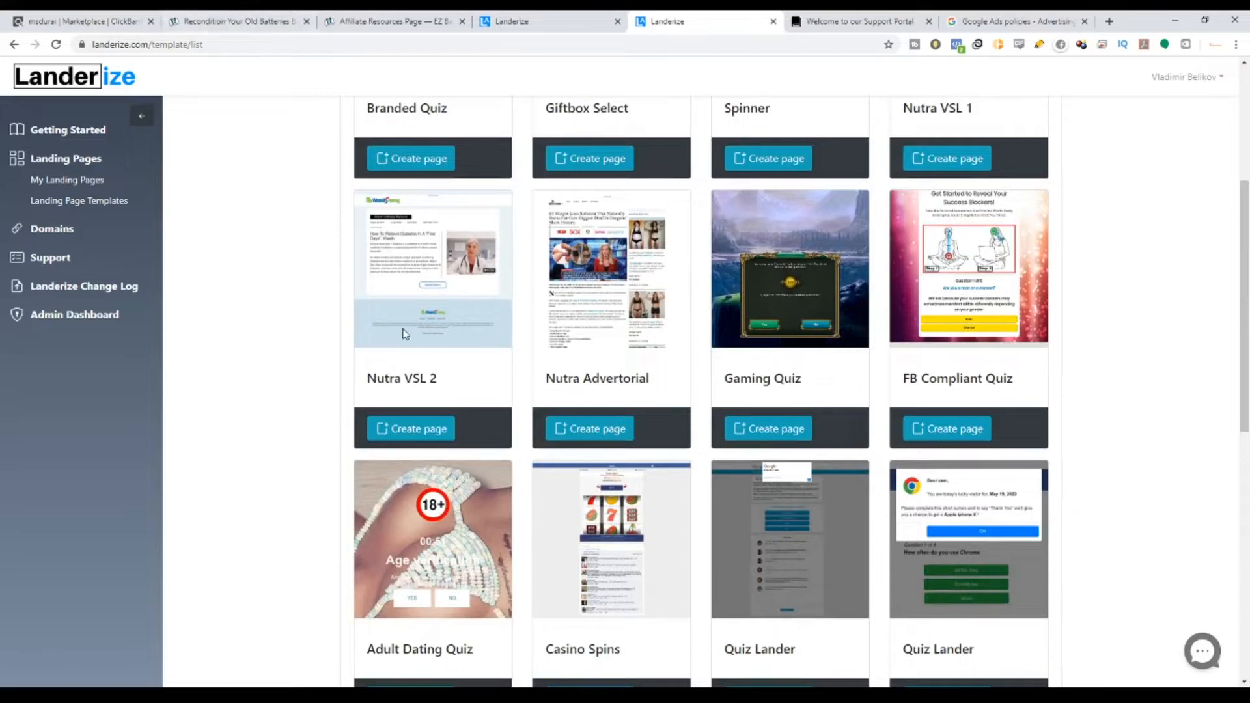
{"action": "scroll", "coordinate": [695, 446], "scroll_direction": "down", "scroll_amount": 4}
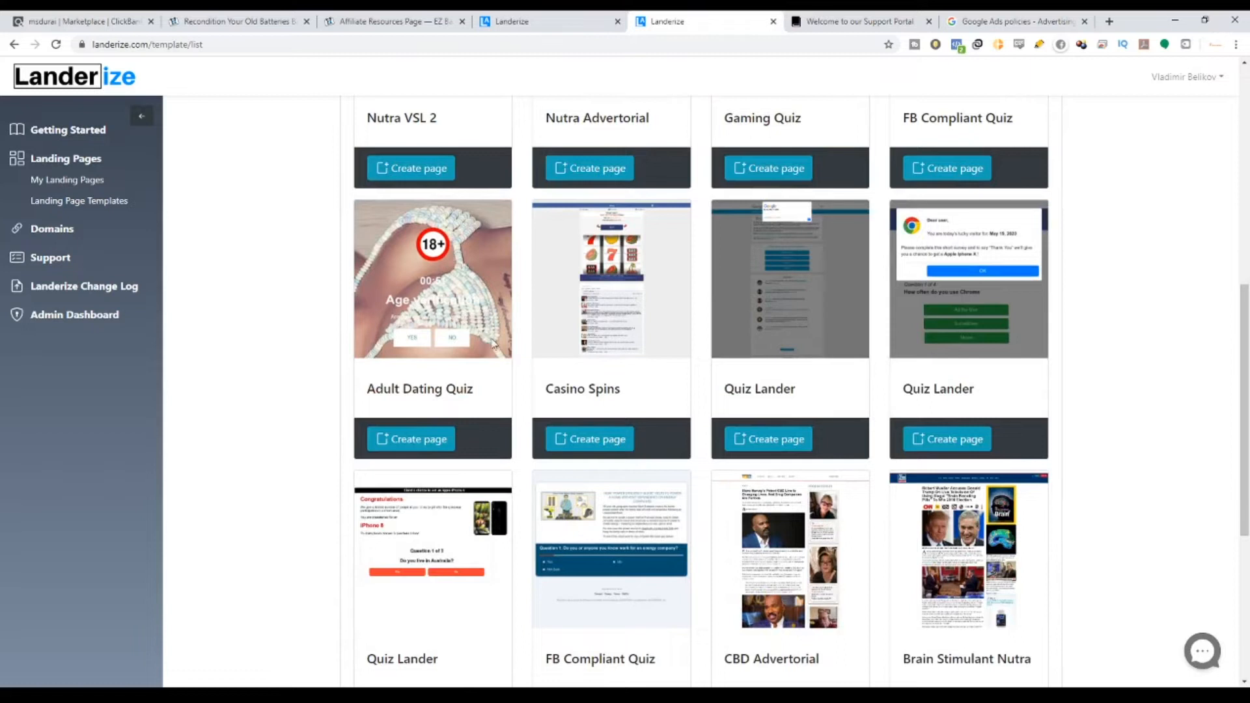
Create a landing page named "Recondition Battery Test1" from the Nutra VSL 2 template.
{"action": "scroll", "coordinate": [586, 398], "scroll_direction": "up", "scroll_amount": 5}
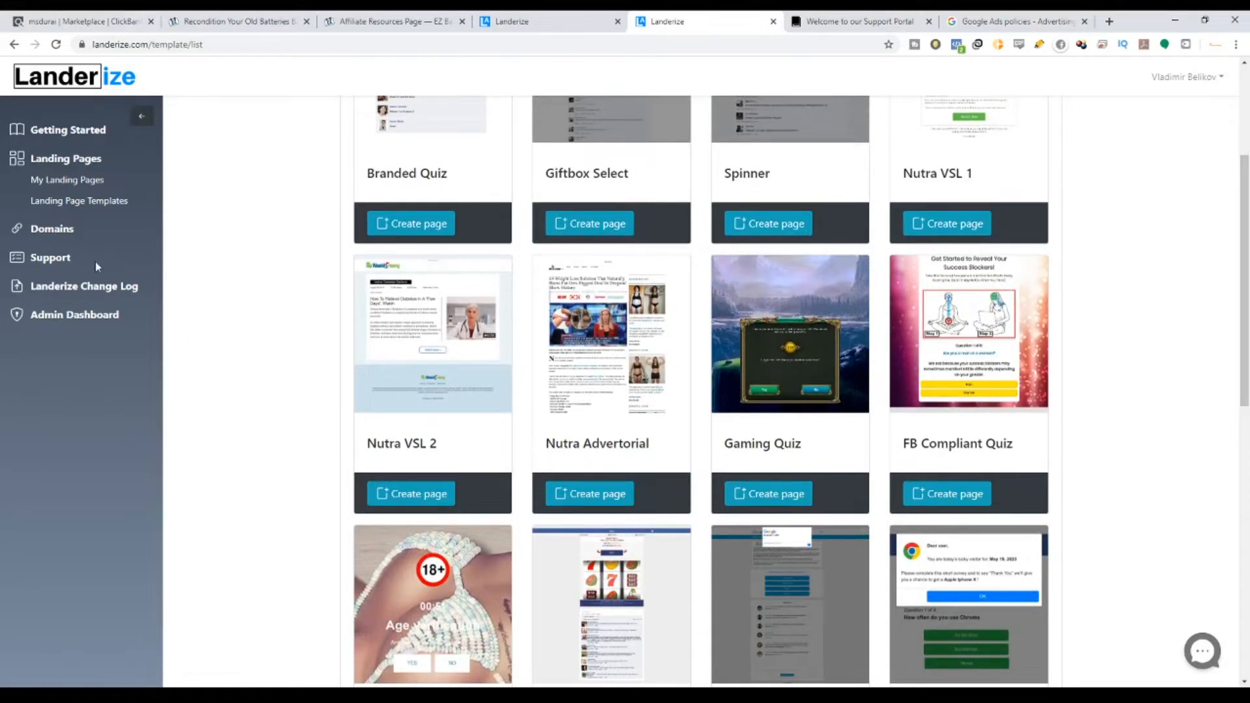
{"action": "scroll", "coordinate": [728, 424], "scroll_direction": "up", "scroll_amount": 3}
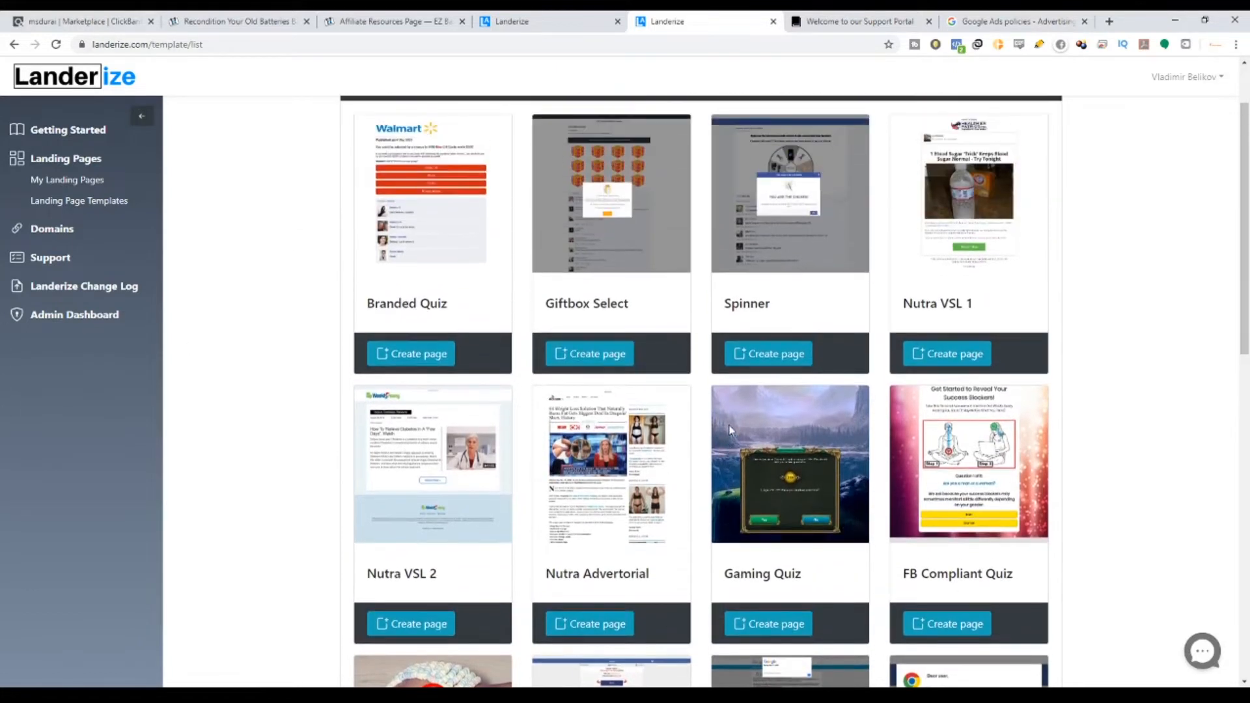
{"action": "scroll", "coordinate": [983, 326], "scroll_direction": "down", "scroll_amount": 3}
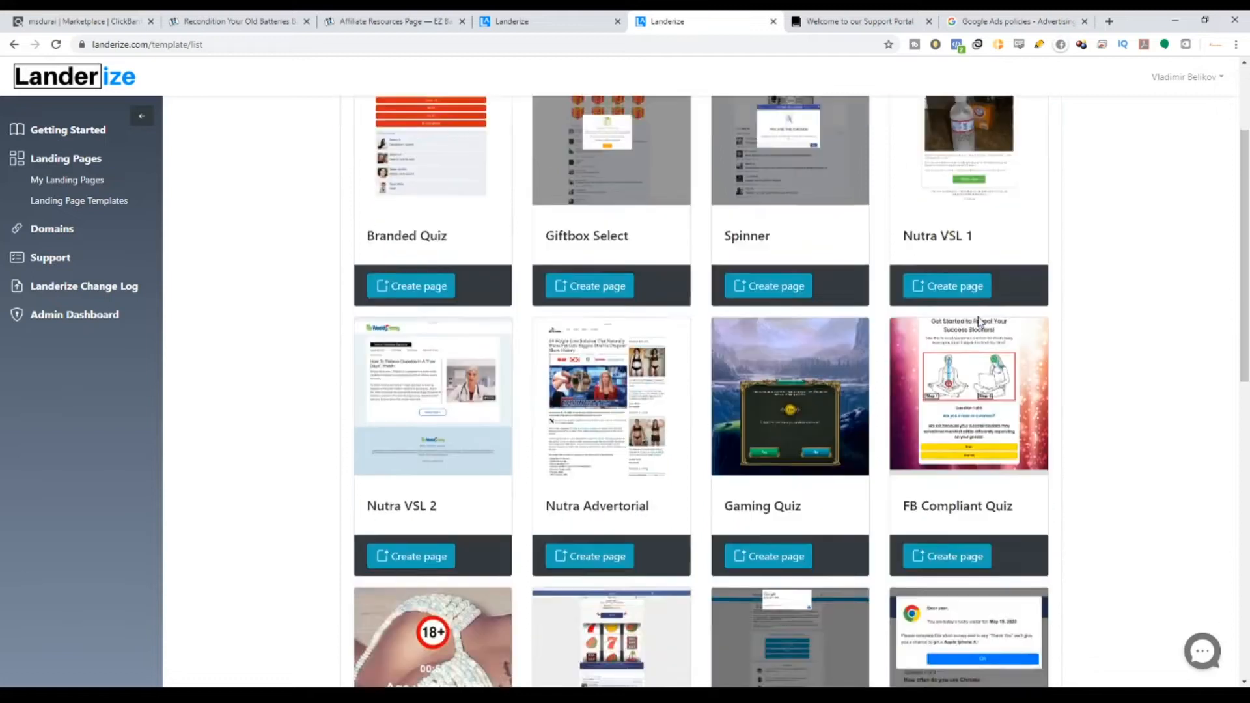
{"action": "scroll", "coordinate": [1107, 345], "scroll_direction": "up", "scroll_amount": 2}
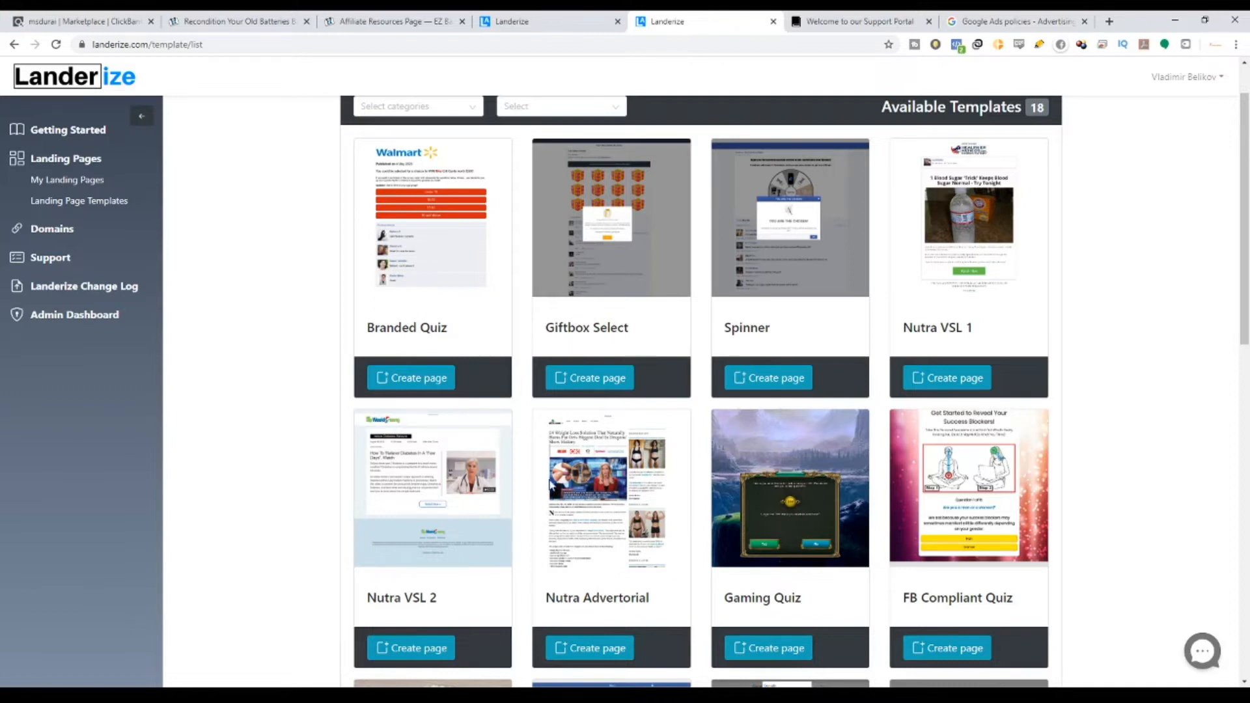
{"action": "scroll", "coordinate": [485, 415], "scroll_direction": "down", "scroll_amount": 2}
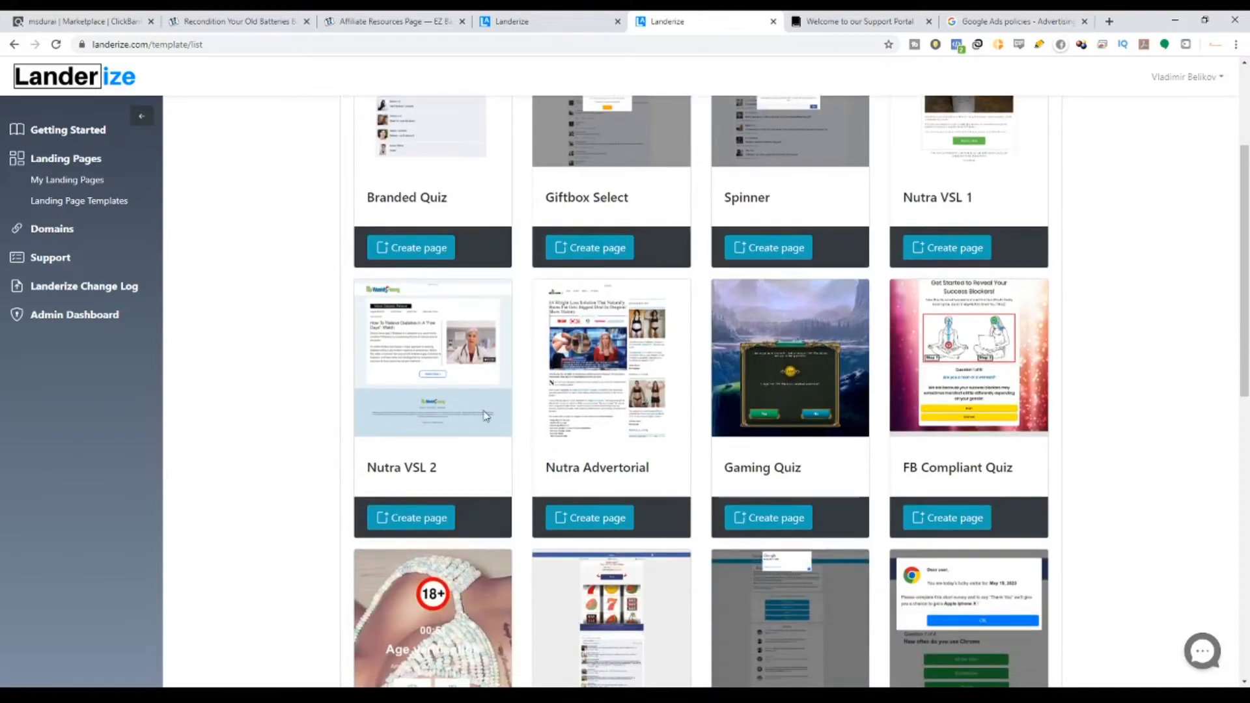
{"action": "left_click", "coordinate": [409, 518]}
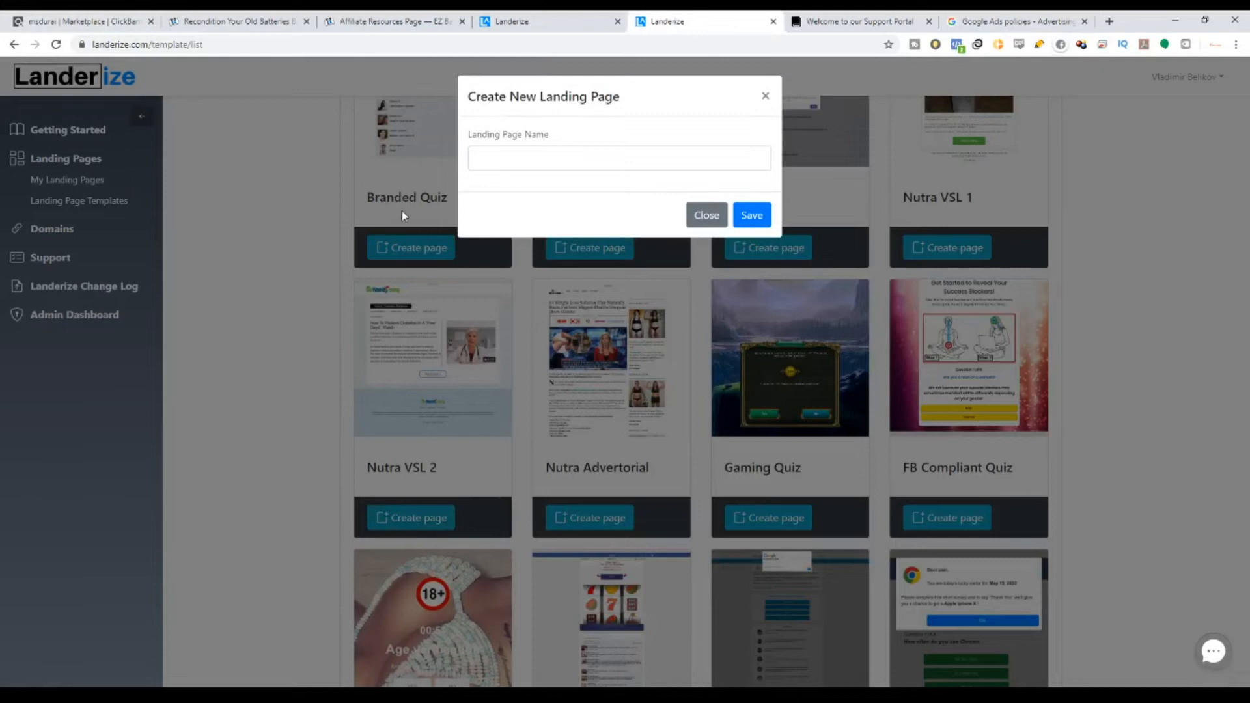
{"action": "left_click", "coordinate": [534, 163]}
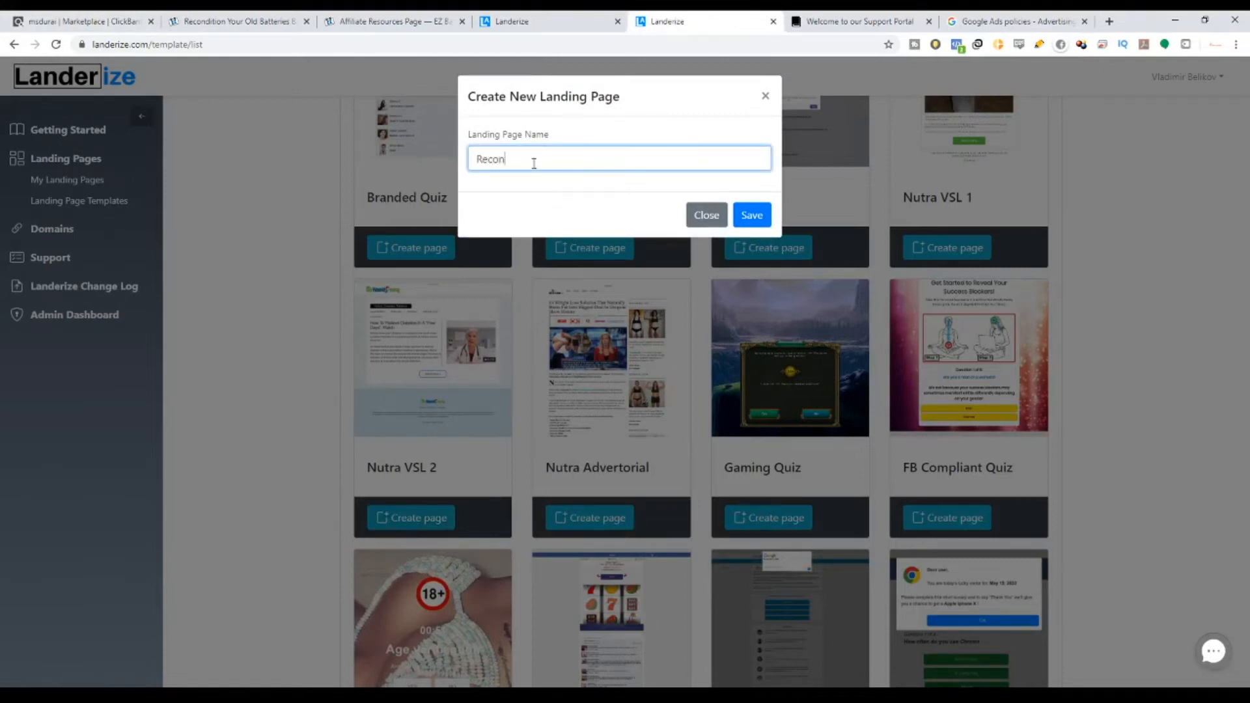
{"action": "type", "text": "Recondition Battery Test1"}
{"action": "left_click", "coordinate": [749, 216]}
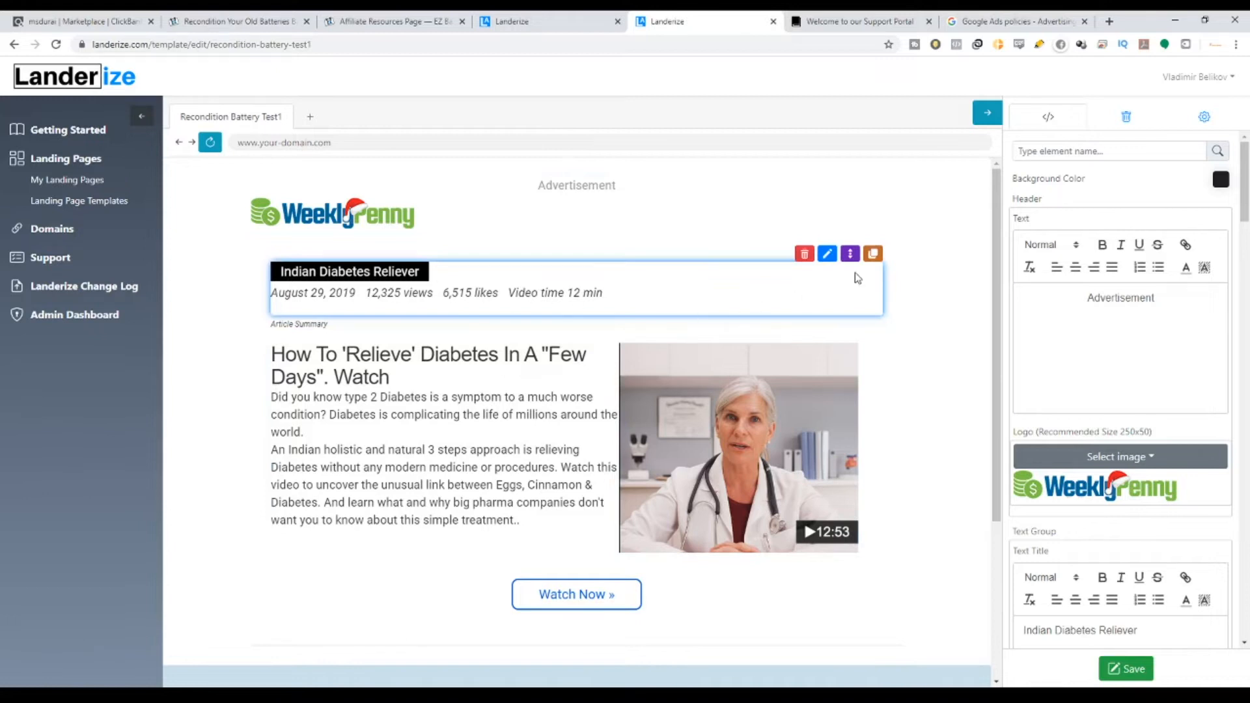
Duplicate the text group containing the Indian Diabetes Reliever title and name the copy "Text Group2".
{"action": "left_click", "coordinate": [874, 255]}
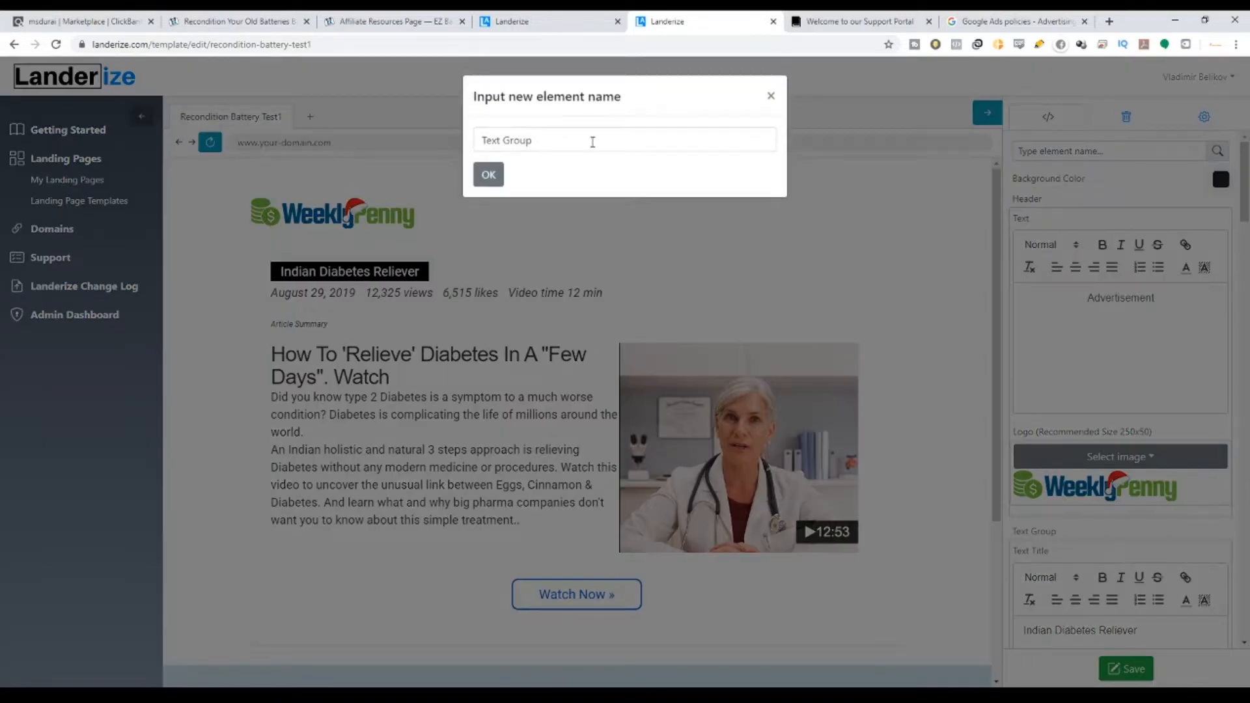
{"action": "left_click", "coordinate": [593, 142]}
{"action": "type", "text": "2"}
{"action": "left_click", "coordinate": [489, 174]}
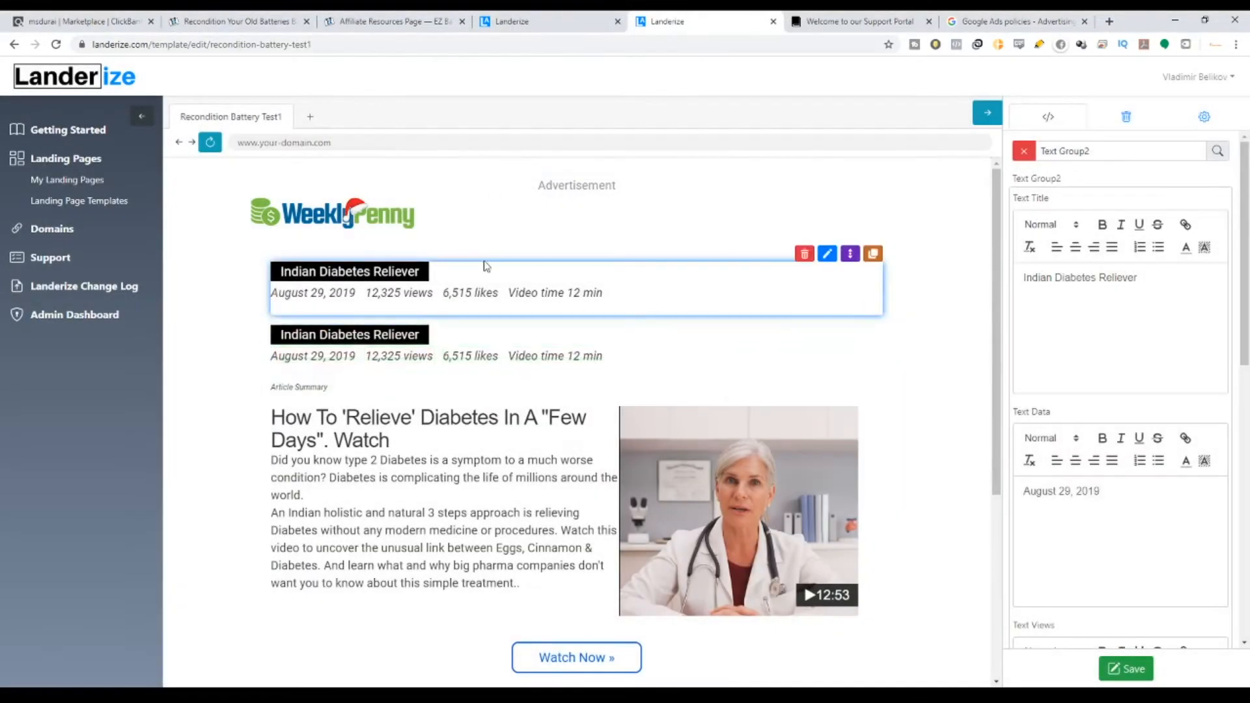
{"action": "left_click_drag", "start_coordinate": [850, 317], "coordinate": [810, 318]}
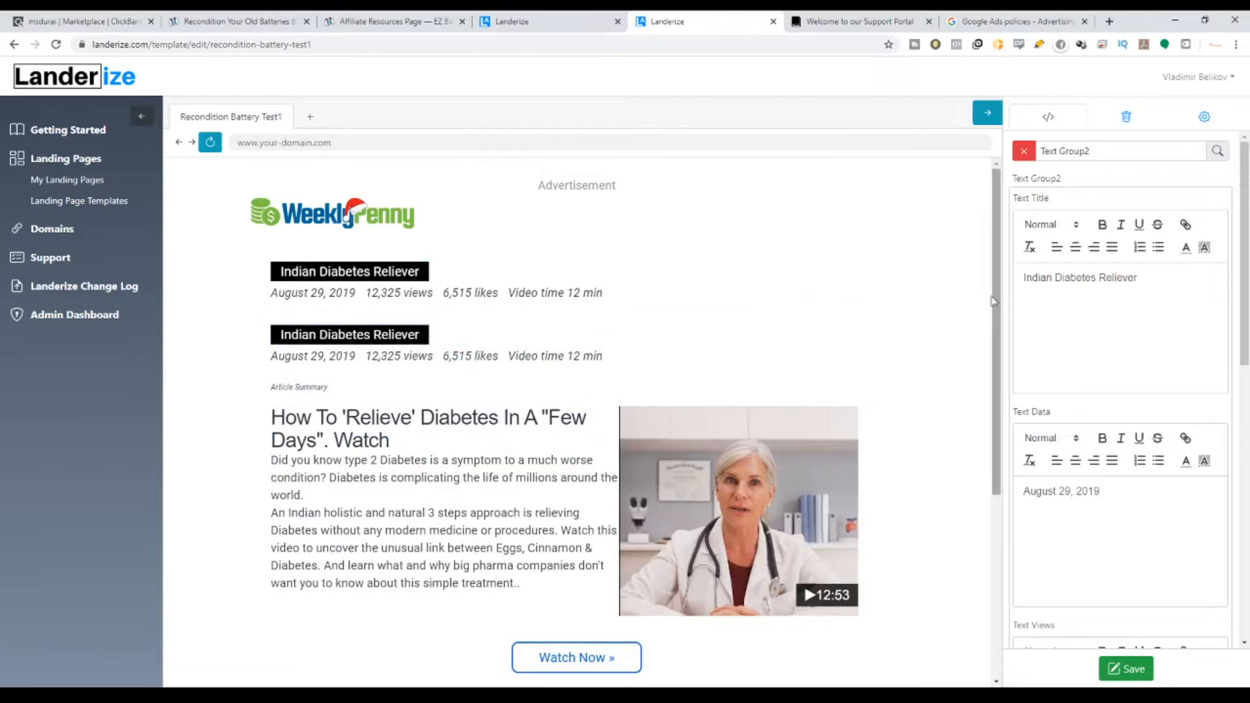
Shorten the duplicate's title to "Indian Diabver" and its date to "August 29," and delete the duplicated text group.
{"action": "left_click_drag", "start_coordinate": [1121, 279], "coordinate": [1077, 285]}
{"action": "key", "text": "BackSpace"}
{"action": "left_click_drag", "start_coordinate": [1101, 493], "coordinate": [1083, 493]}
{"action": "key", "text": "BackSpace"}
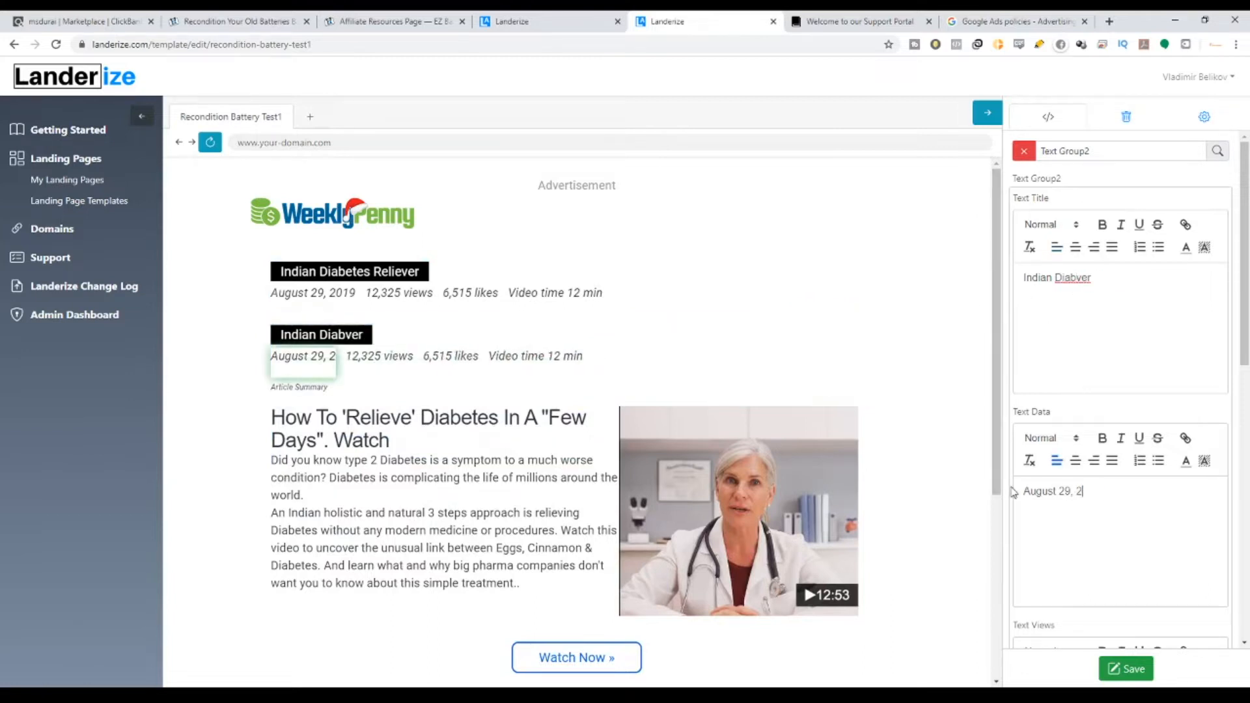
{"action": "key", "text": "BackSpace"}
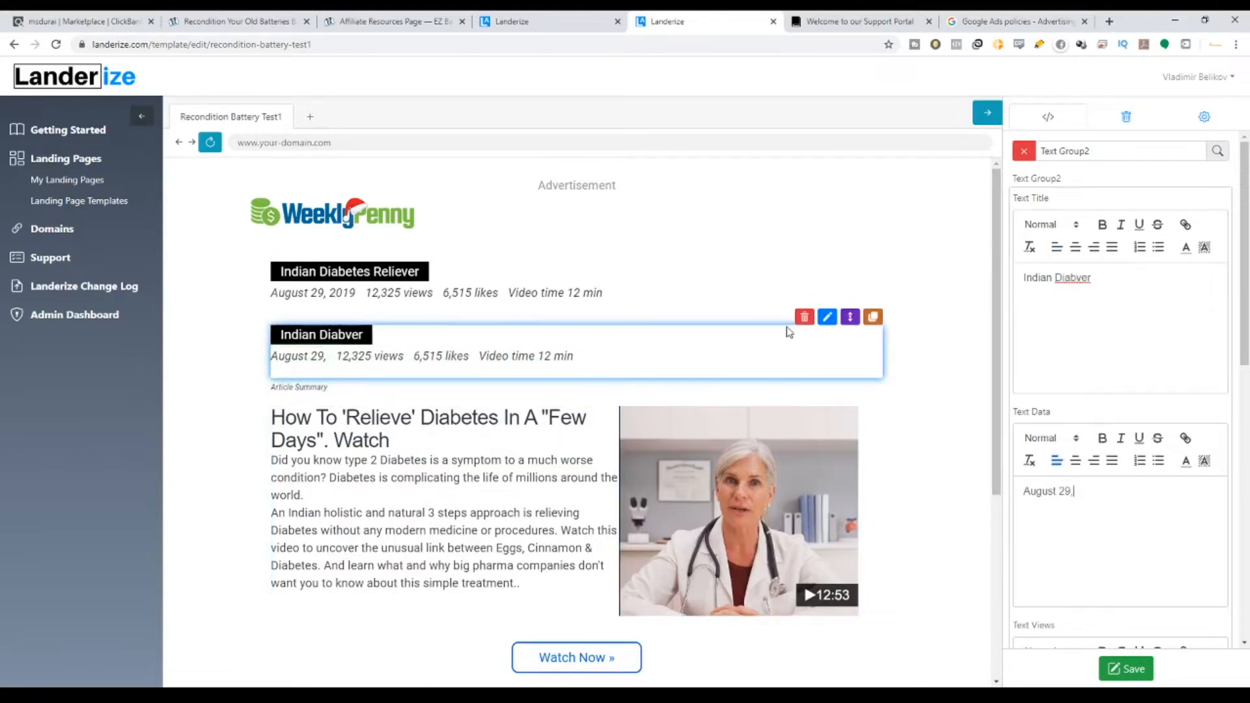
{"action": "left_click", "coordinate": [802, 318]}
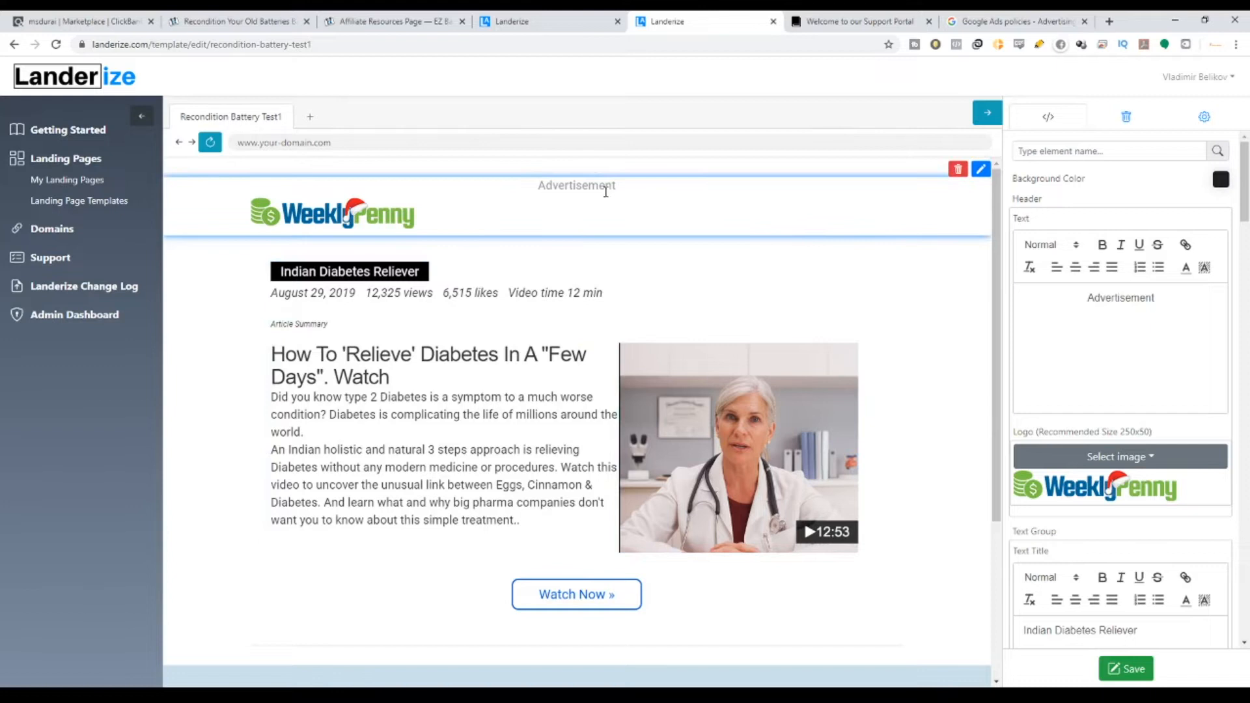
Open the header for editing and format its Advertisement text as Heading 5.
{"action": "left_click", "coordinate": [981, 169]}
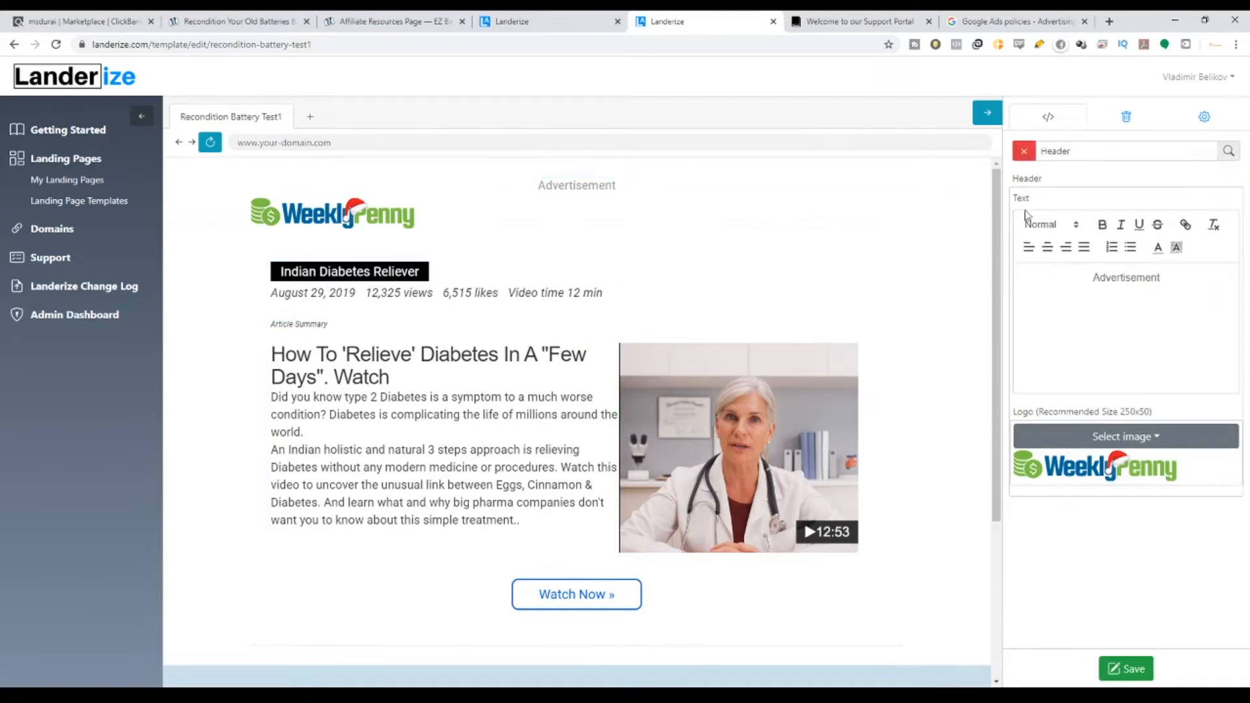
{"action": "left_click_drag", "start_coordinate": [1179, 283], "coordinate": [1087, 287]}
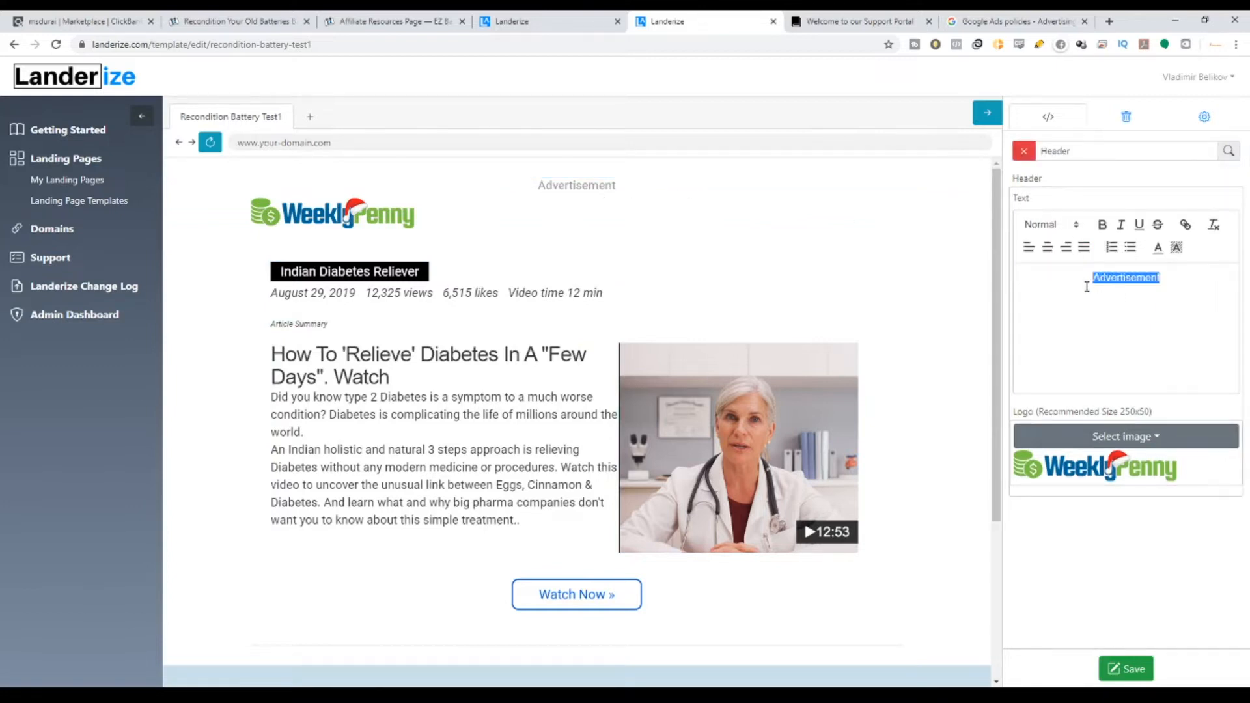
{"action": "left_click_drag", "start_coordinate": [1168, 282], "coordinate": [1085, 281]}
{"action": "left_click", "coordinate": [1072, 226]}
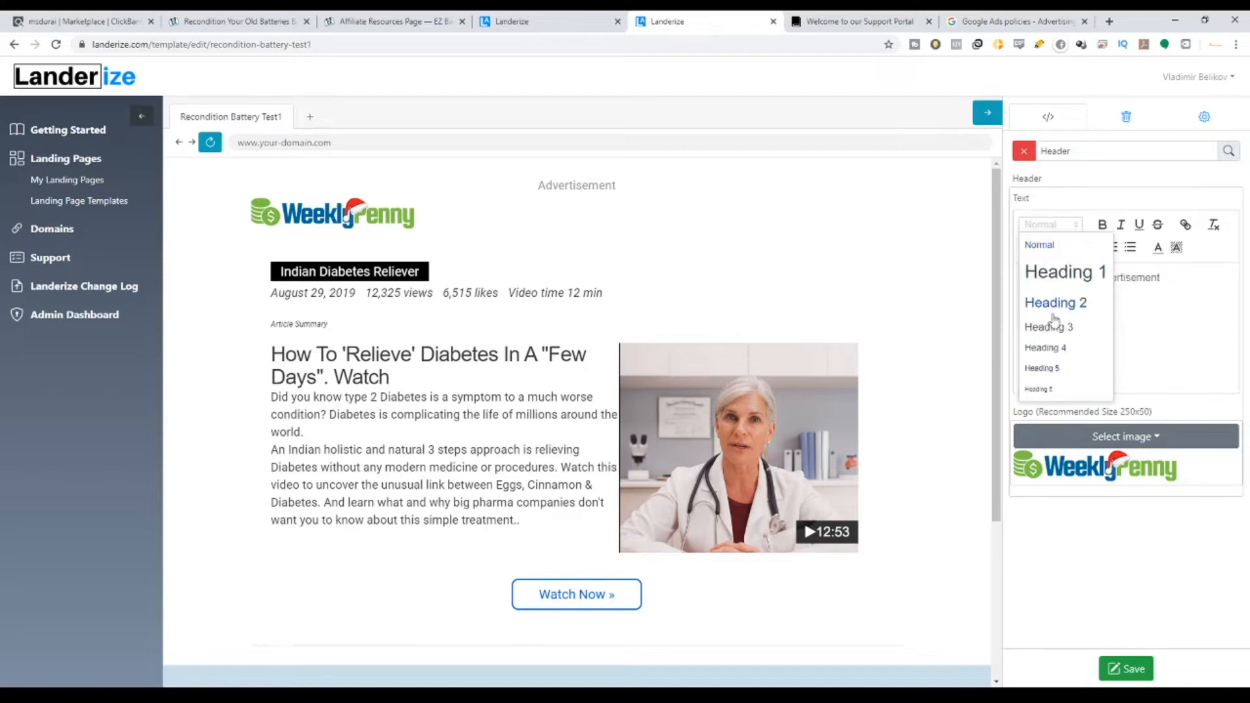
{"action": "left_click", "coordinate": [1047, 389]}
{"action": "left_click", "coordinate": [1072, 226]}
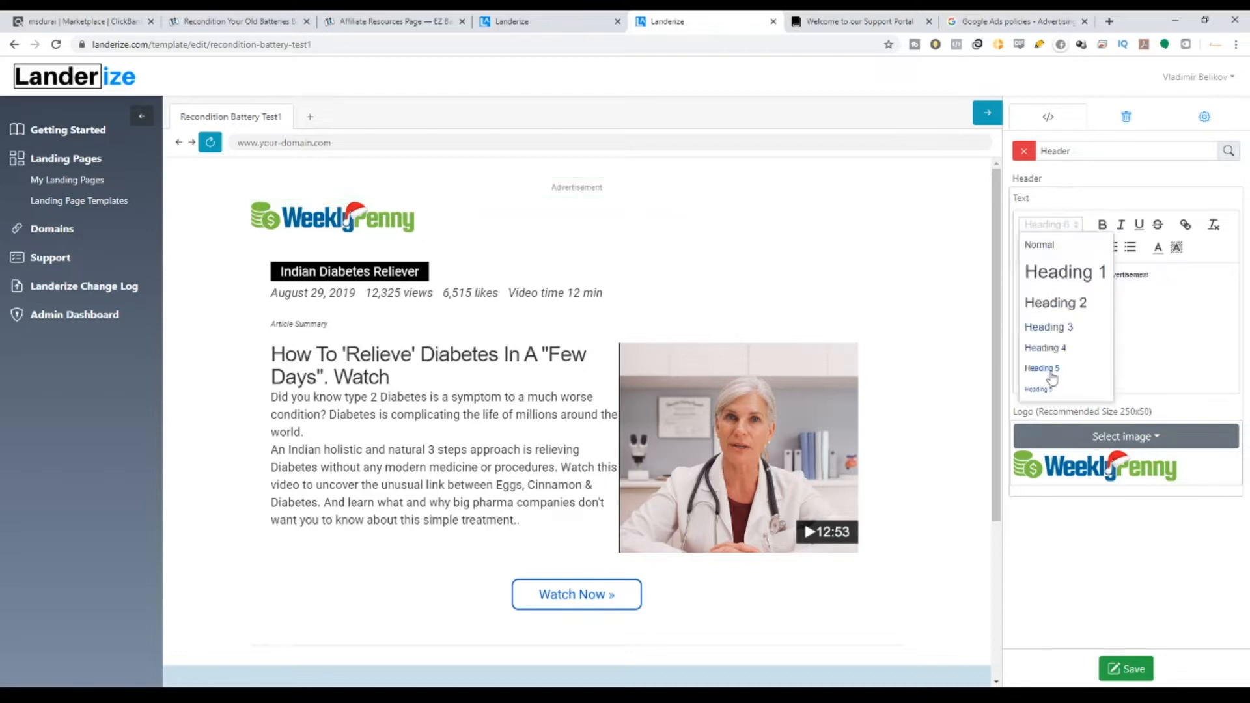
{"action": "left_click", "coordinate": [1048, 368]}
{"action": "left_click", "coordinate": [1159, 283]}
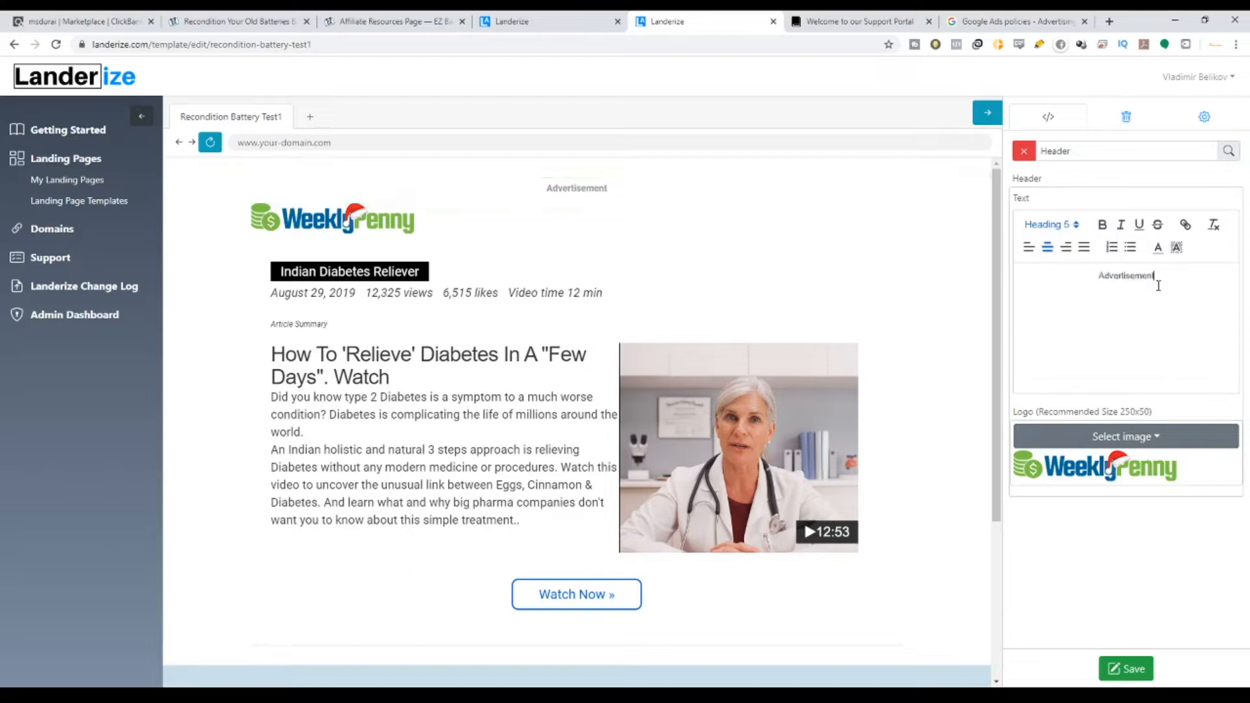
Colour the header's Advertisement text red and underline it.
{"action": "left_click", "coordinate": [1159, 248]}
{"action": "left_click", "coordinate": [1106, 293]}
{"action": "mouse_move", "coordinate": [1097, 276]}
{"action": "left_mouse_down"}
{"action": "mouse_move", "coordinate": [1178, 276]}
{"action": "mouse_move", "coordinate": [1075, 282]}
{"action": "left_mouse_up"}
{"action": "left_click", "coordinate": [1159, 248]}
{"action": "left_click", "coordinate": [1161, 265]}
{"action": "left_click", "coordinate": [1157, 250]}
{"action": "left_click", "coordinate": [1171, 263]}
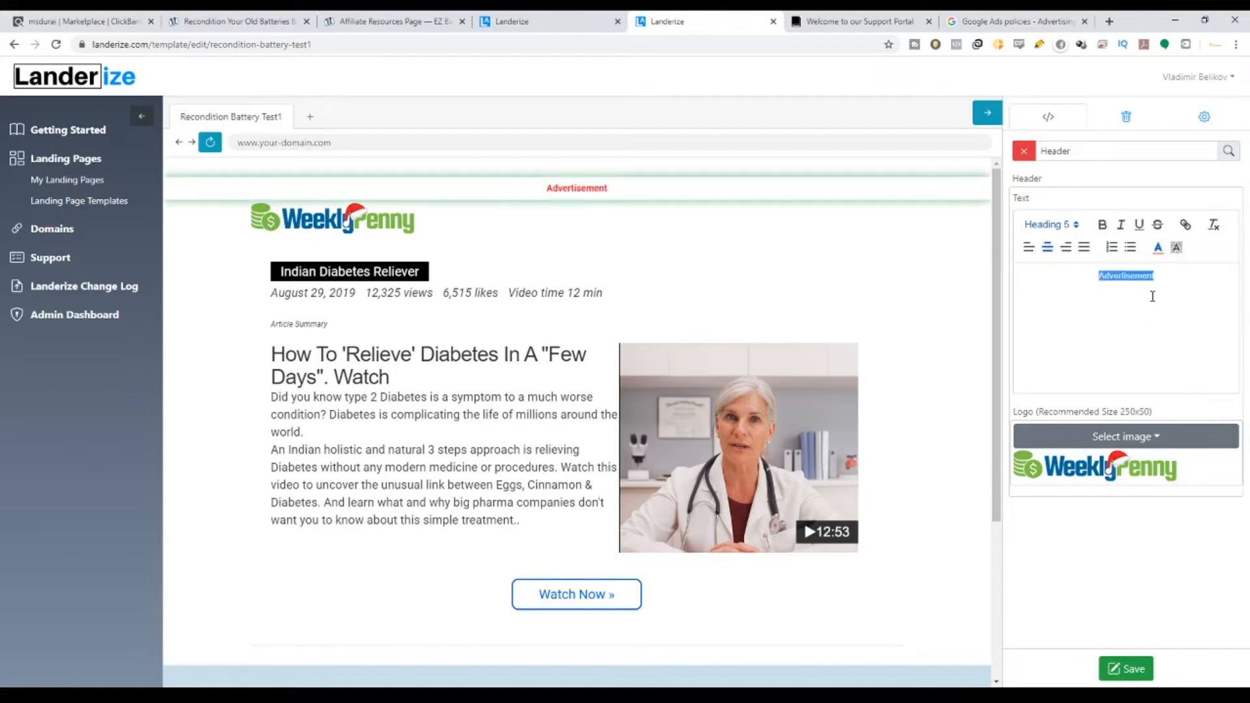
{"action": "left_click", "coordinate": [1156, 277]}
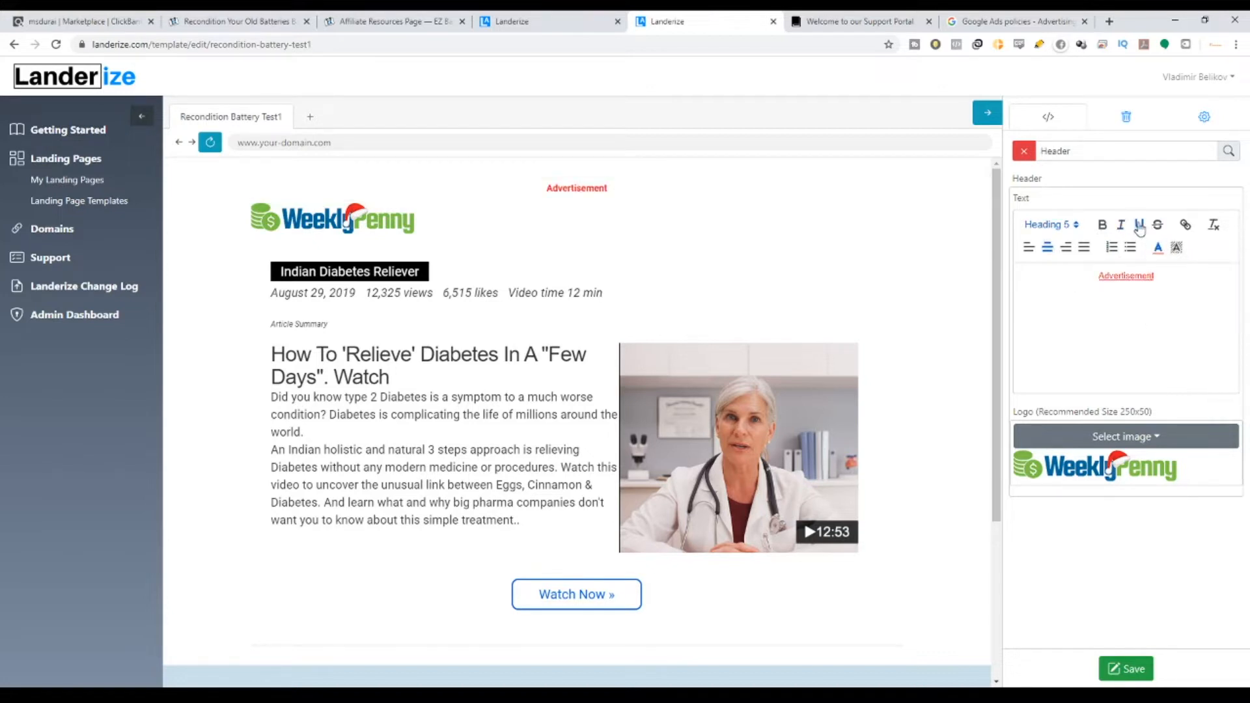
Link the header's Advertisement text to the copied ClickBank affiliate hoplink and save the link.
{"action": "left_click_drag", "start_coordinate": [1196, 275], "coordinate": [1085, 276]}
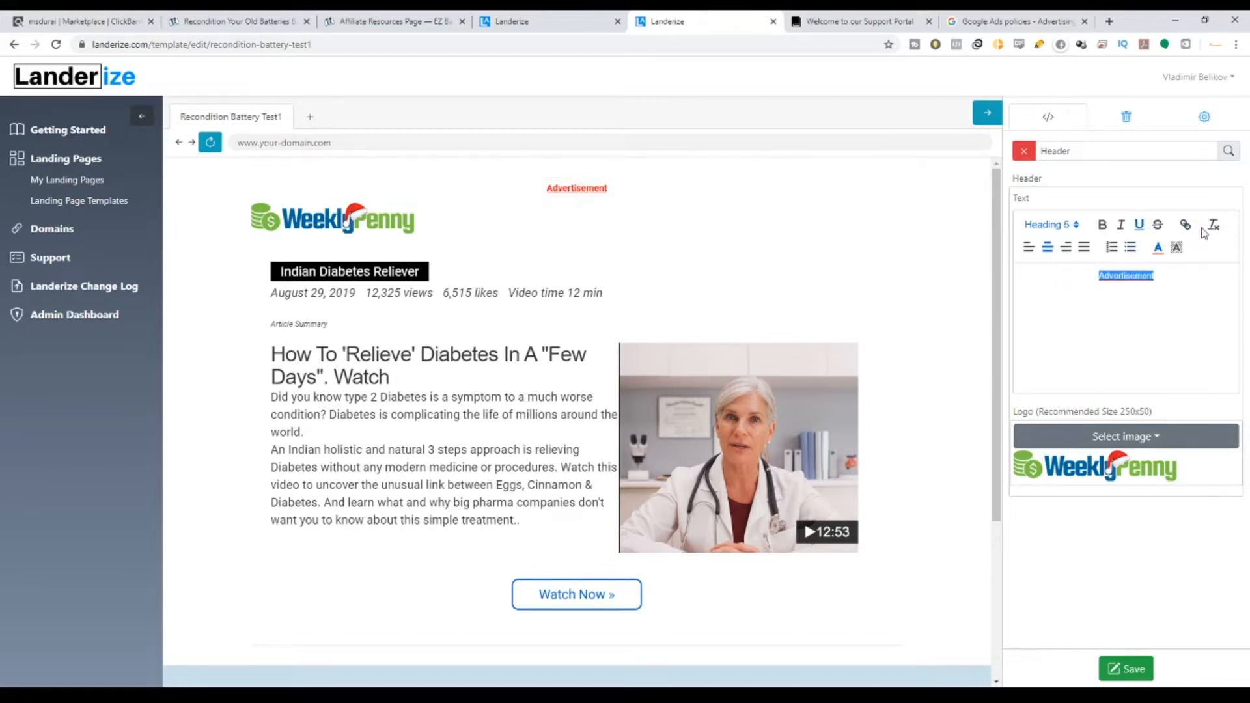
{"action": "left_click", "coordinate": [1186, 225]}
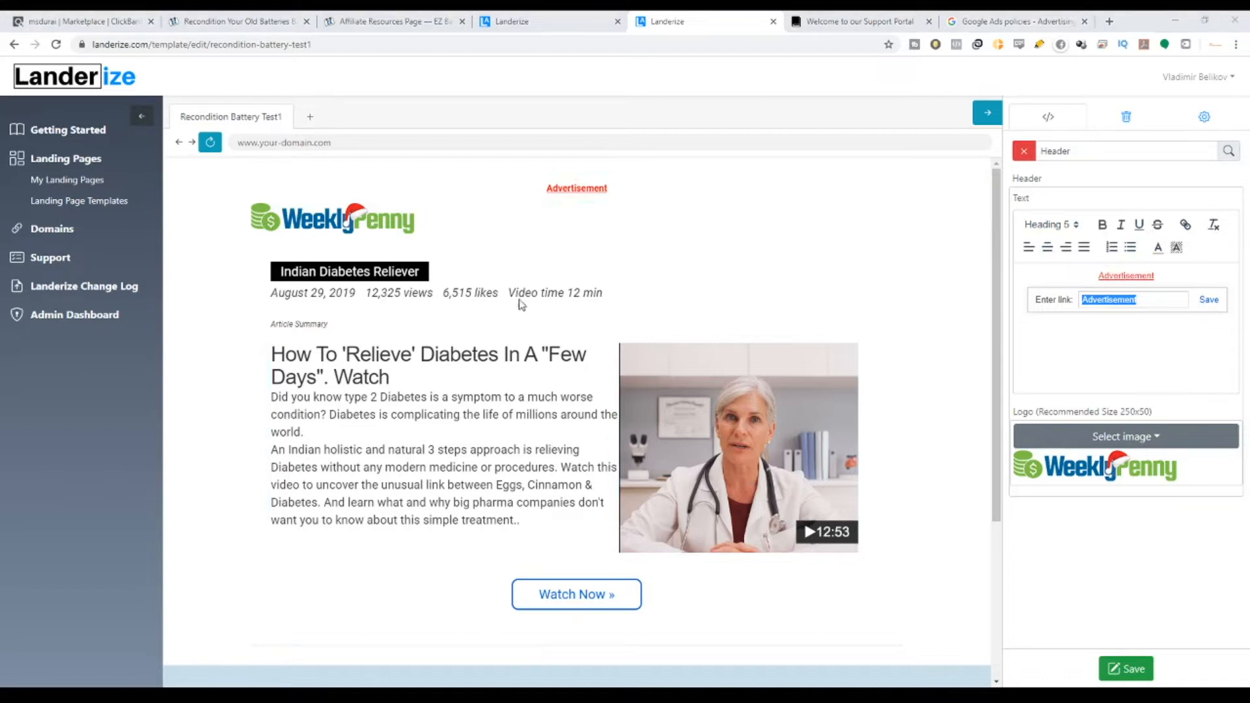
{"action": "left_click", "coordinate": [1122, 314]}
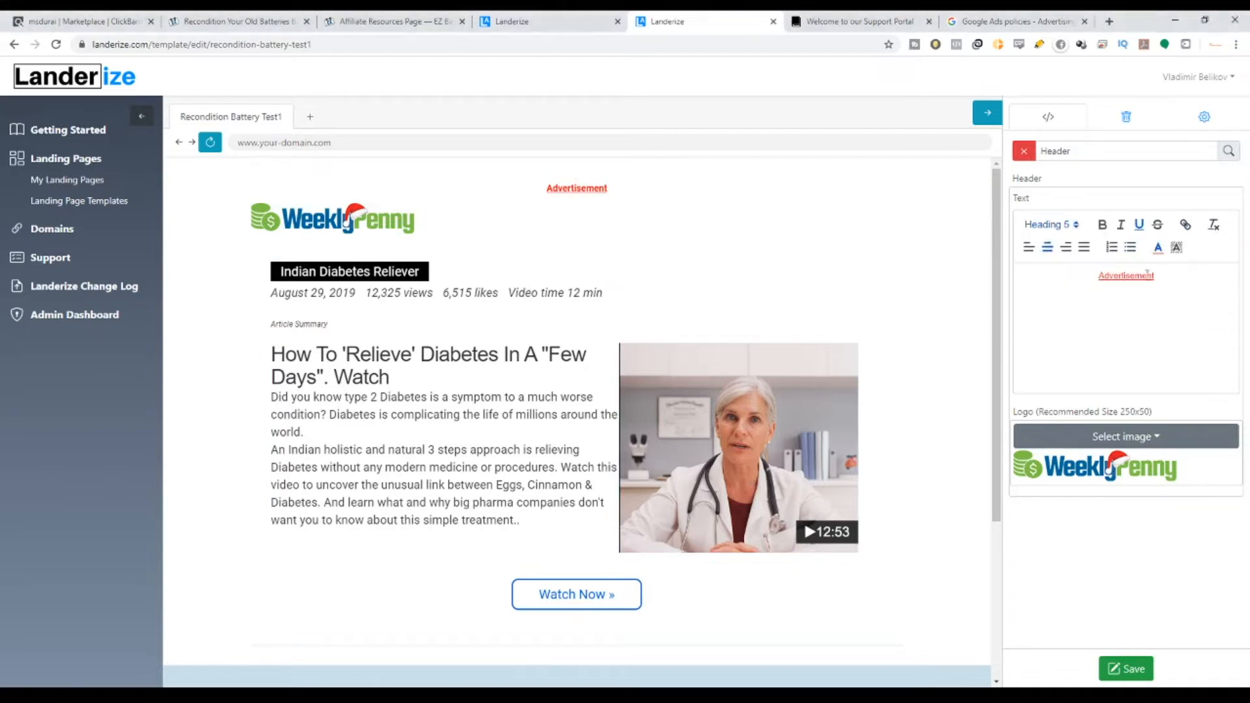
{"action": "double_click", "coordinate": [1172, 277]}
{"action": "left_click", "coordinate": [1185, 224]}
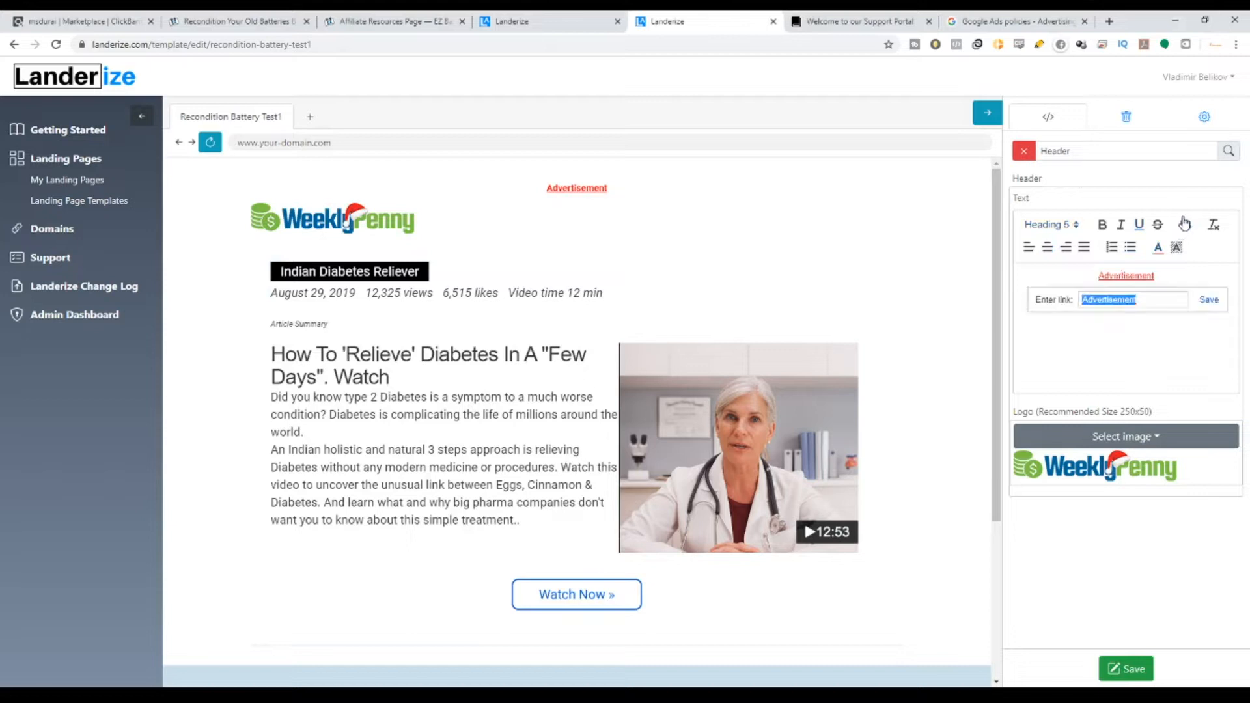
{"action": "key", "text": "ctrl+v"}
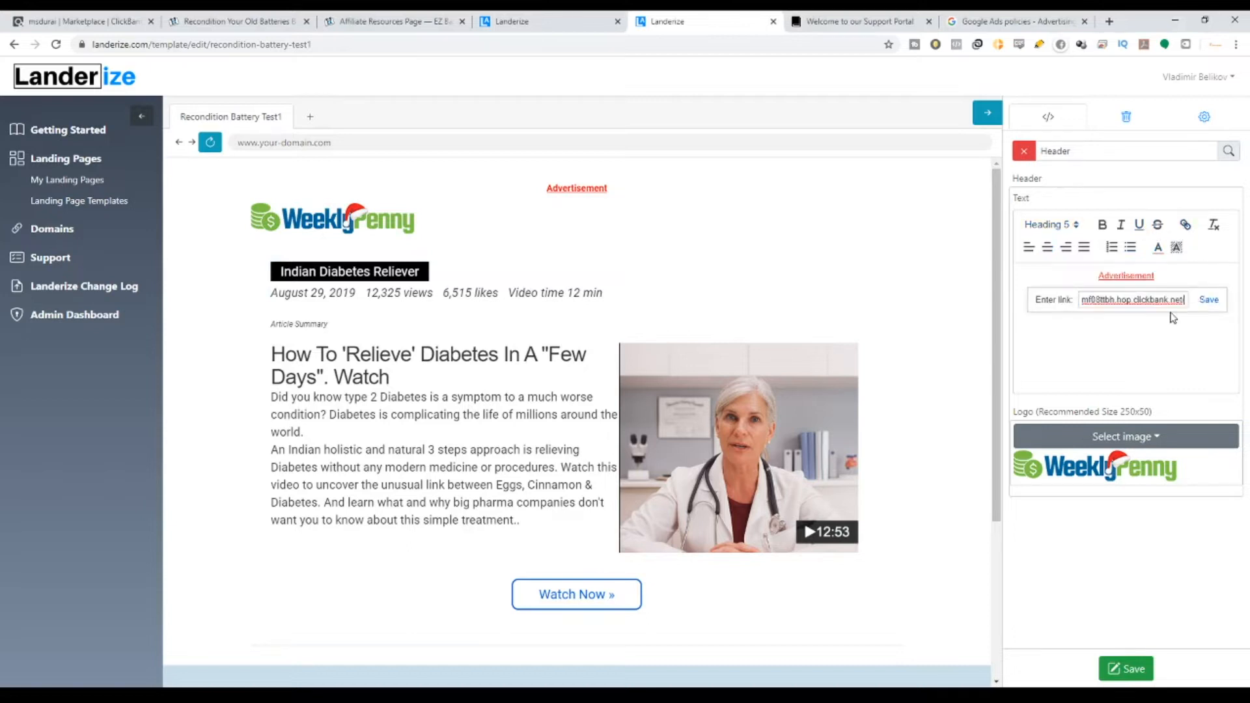
{"action": "left_click", "coordinate": [1210, 300]}
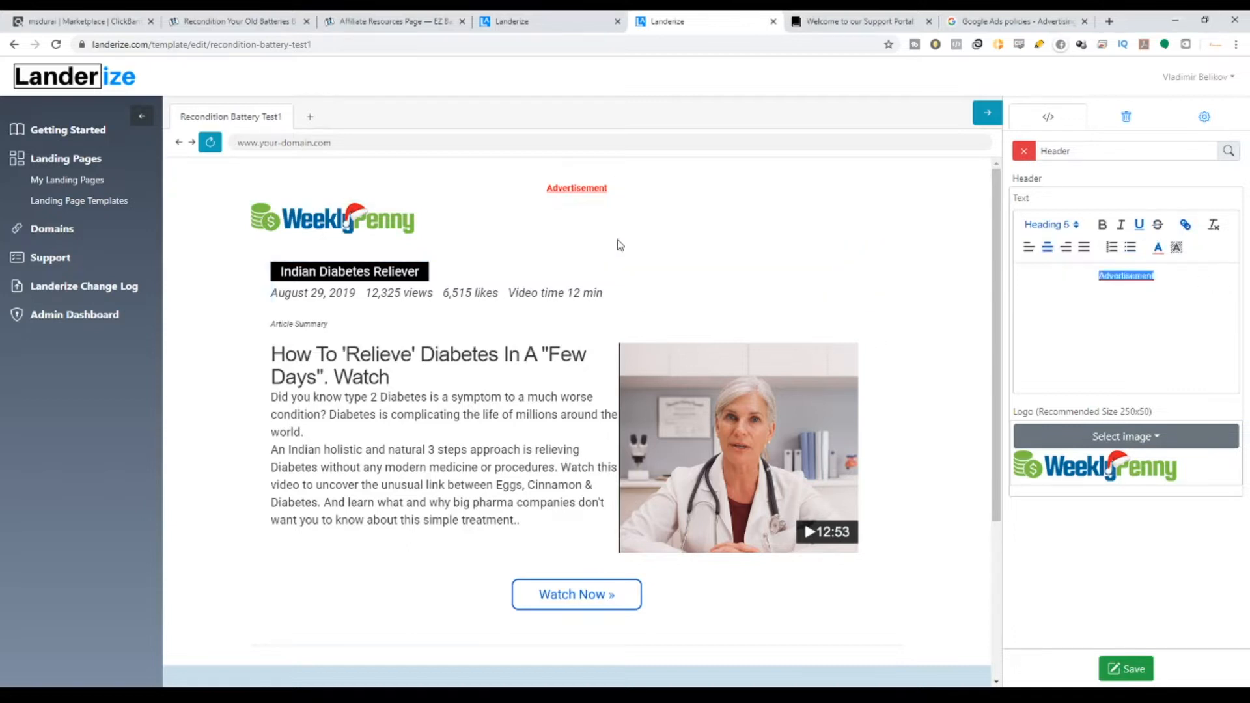
Try bold, italic, left and right alignment on the Advertisement text, and restore its centred, non-italic formatting.
{"action": "left_click", "coordinate": [1102, 230]}
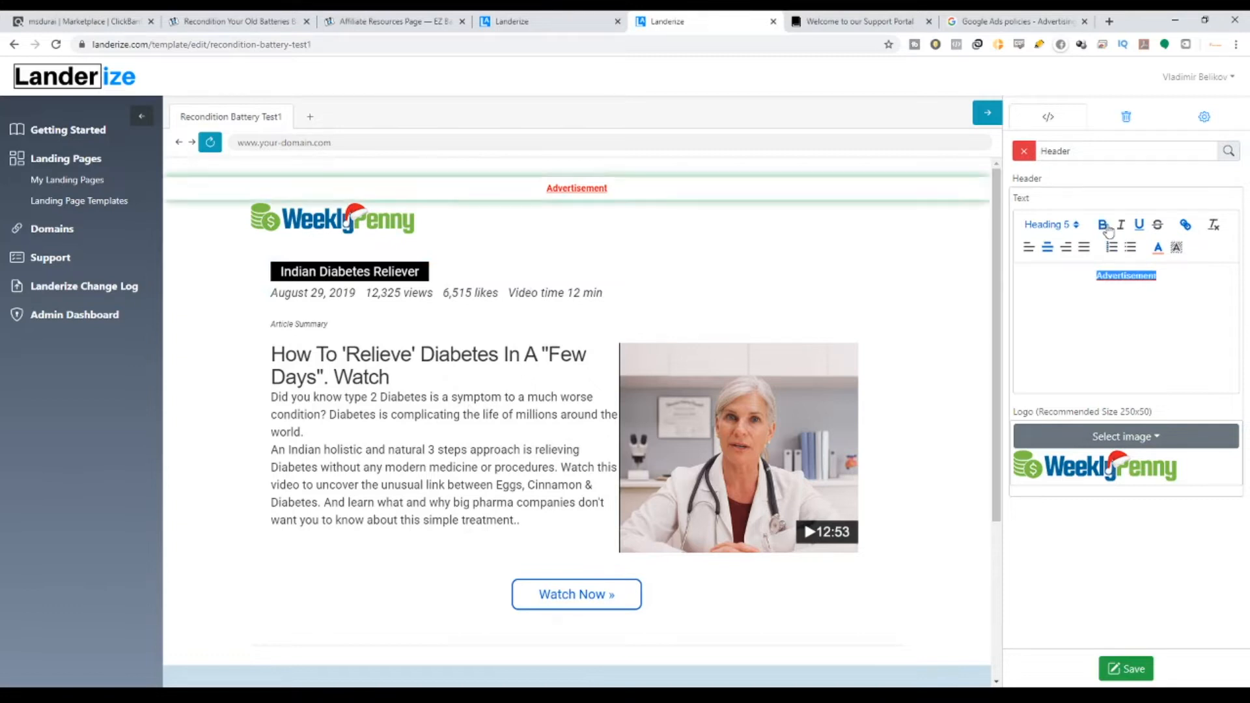
{"action": "left_click", "coordinate": [1122, 231]}
{"action": "left_click", "coordinate": [1028, 251]}
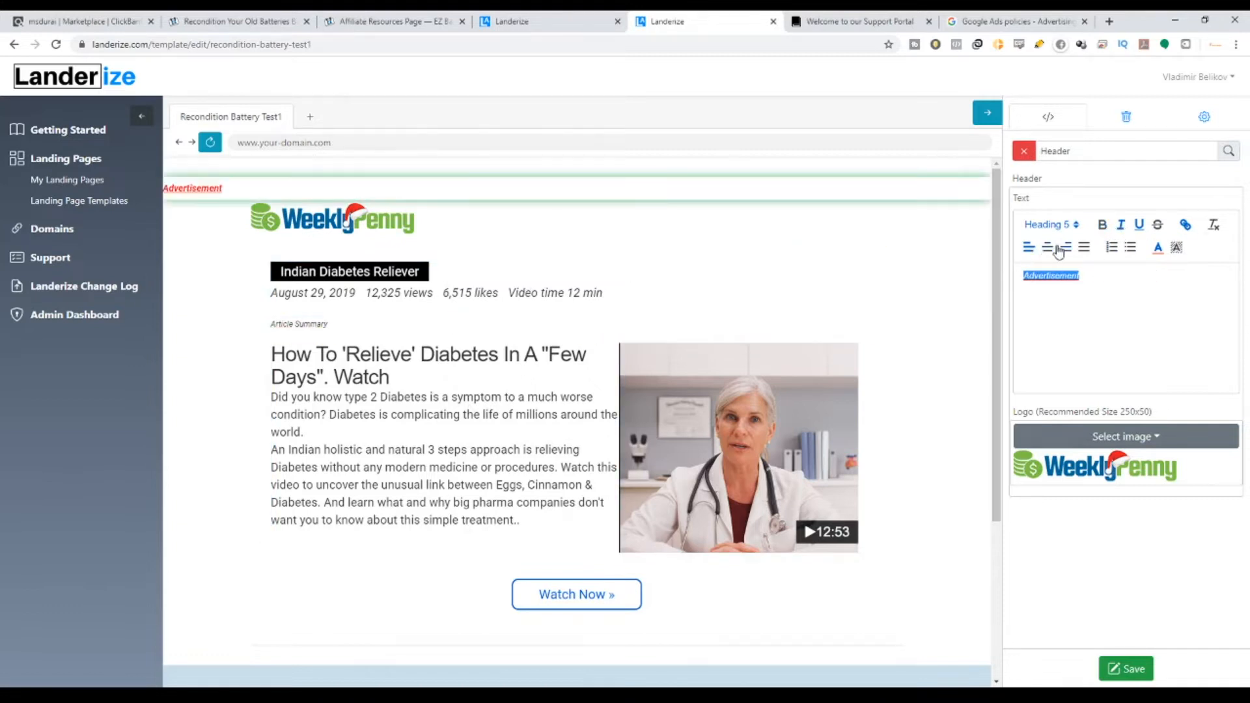
{"action": "left_click", "coordinate": [1066, 248]}
{"action": "left_click", "coordinate": [1063, 253]}
{"action": "left_click", "coordinate": [1048, 248]}
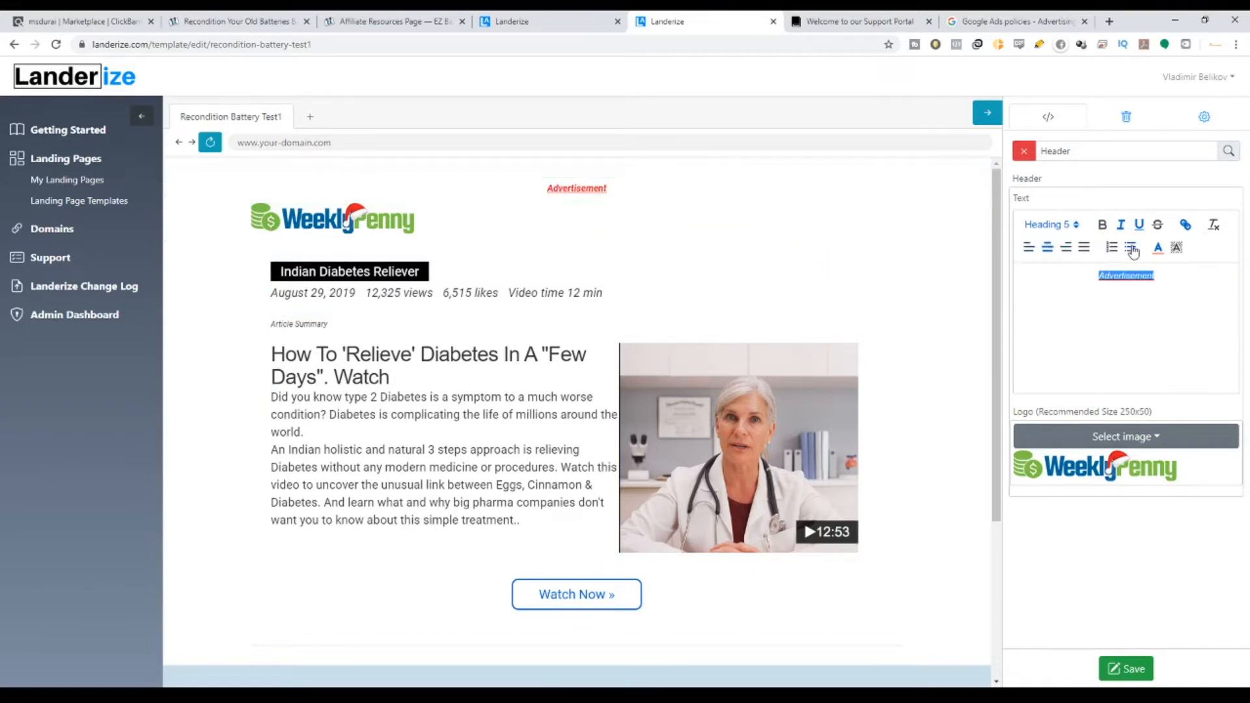
{"action": "left_click", "coordinate": [1122, 225]}
Highlight the recommended image size noted for the header's logo.
{"action": "left_click_drag", "start_coordinate": [1118, 415], "coordinate": [1144, 415]}
{"action": "left_click", "coordinate": [1118, 420]}
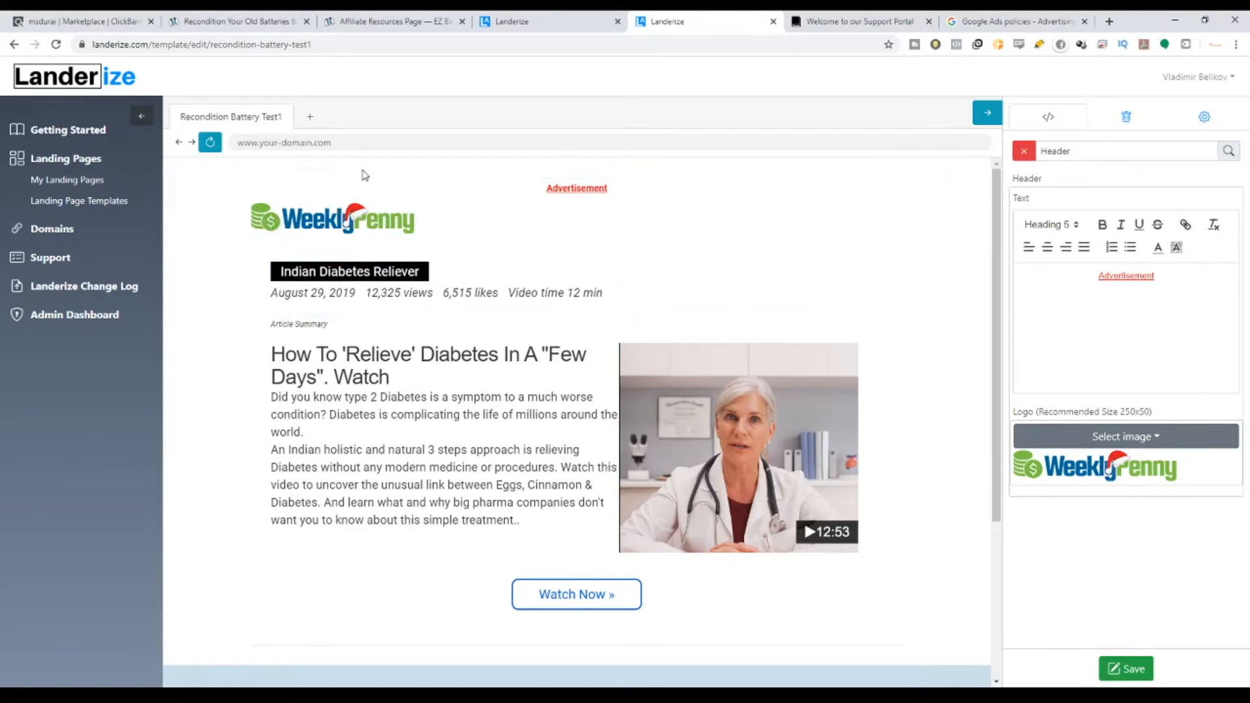
{"action": "left_click_drag", "start_coordinate": [1125, 413], "coordinate": [1154, 419]}
{"action": "left_click", "coordinate": [1129, 416]}
Switch to the Google Ads policies page, highlight its web address, and look through the prohibited content and practices.
{"action": "left_click", "coordinate": [964, 21]}
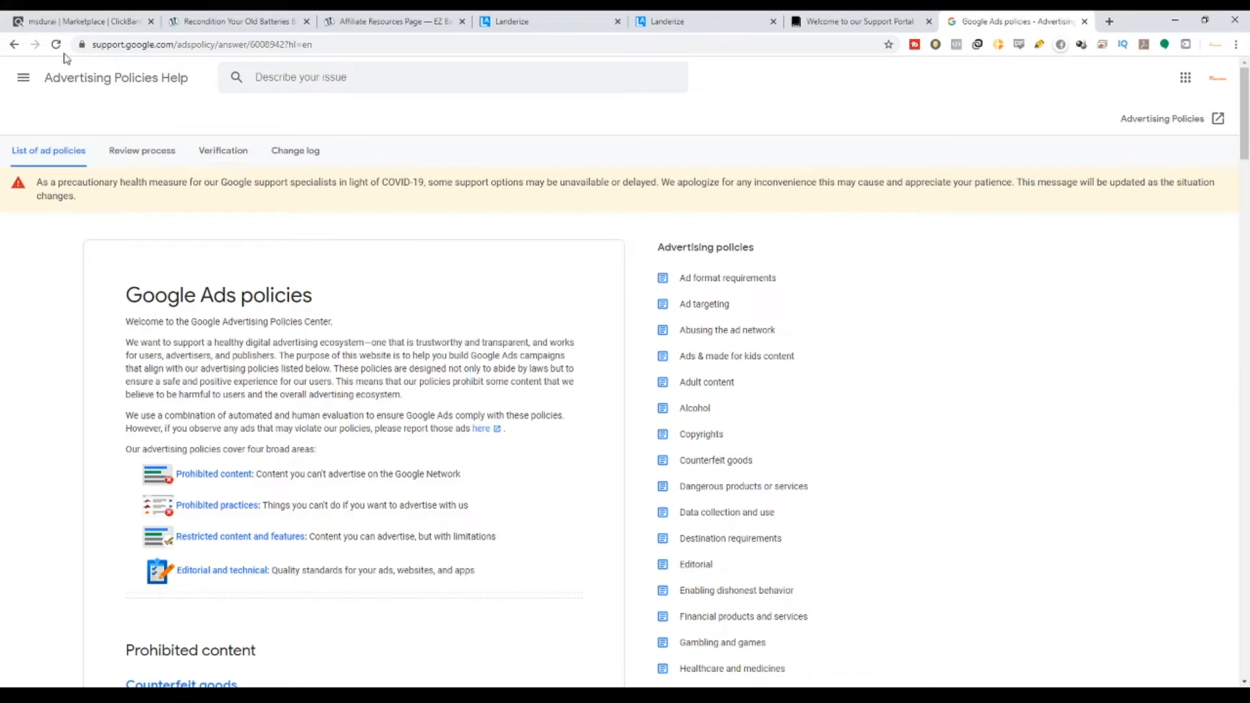
{"action": "left_click_drag", "start_coordinate": [115, 45], "coordinate": [310, 56]}
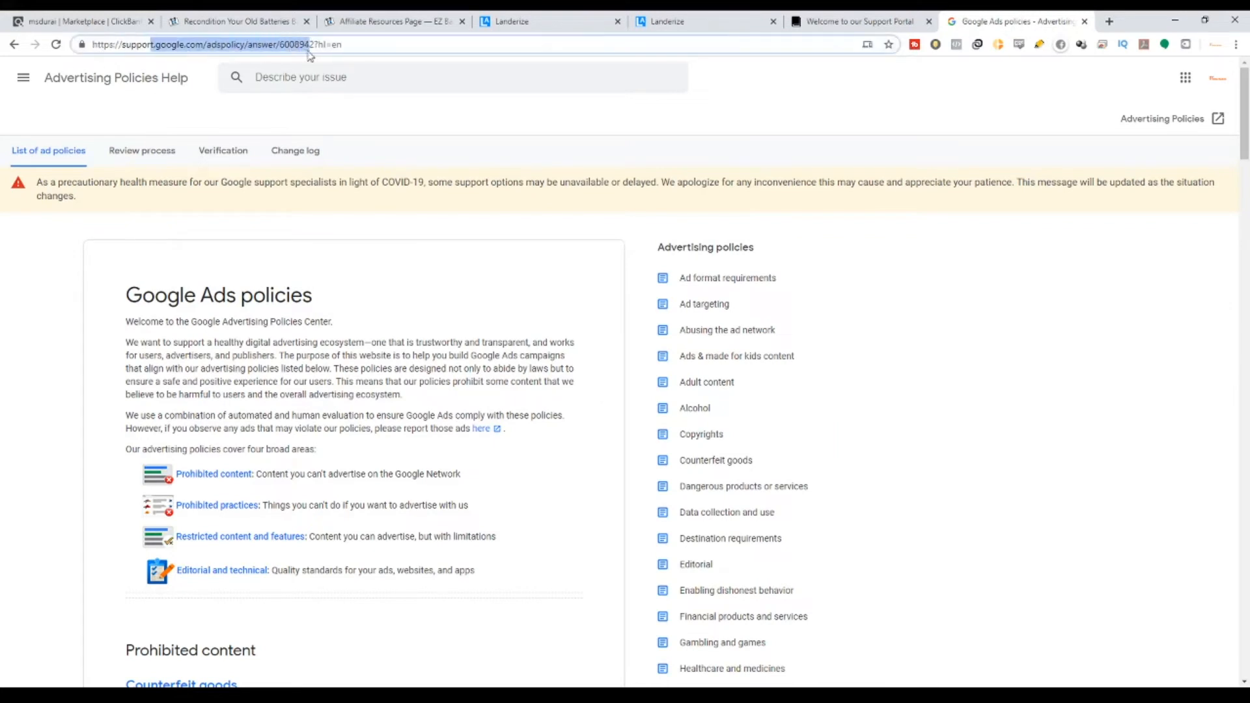
{"action": "scroll", "coordinate": [215, 245], "scroll_direction": "down", "scroll_amount": 2}
{"action": "scroll", "coordinate": [193, 268], "scroll_direction": "down", "scroll_amount": 9}
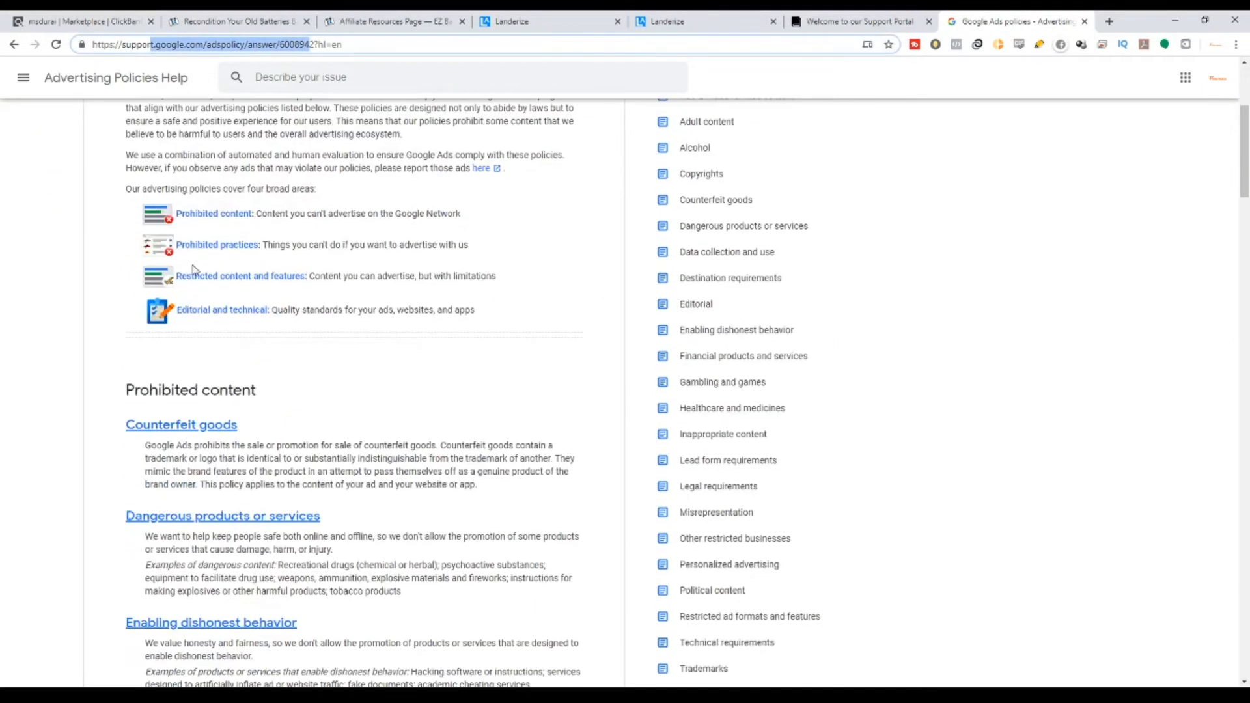
{"action": "scroll", "coordinate": [196, 274], "scroll_direction": "down", "scroll_amount": 4}
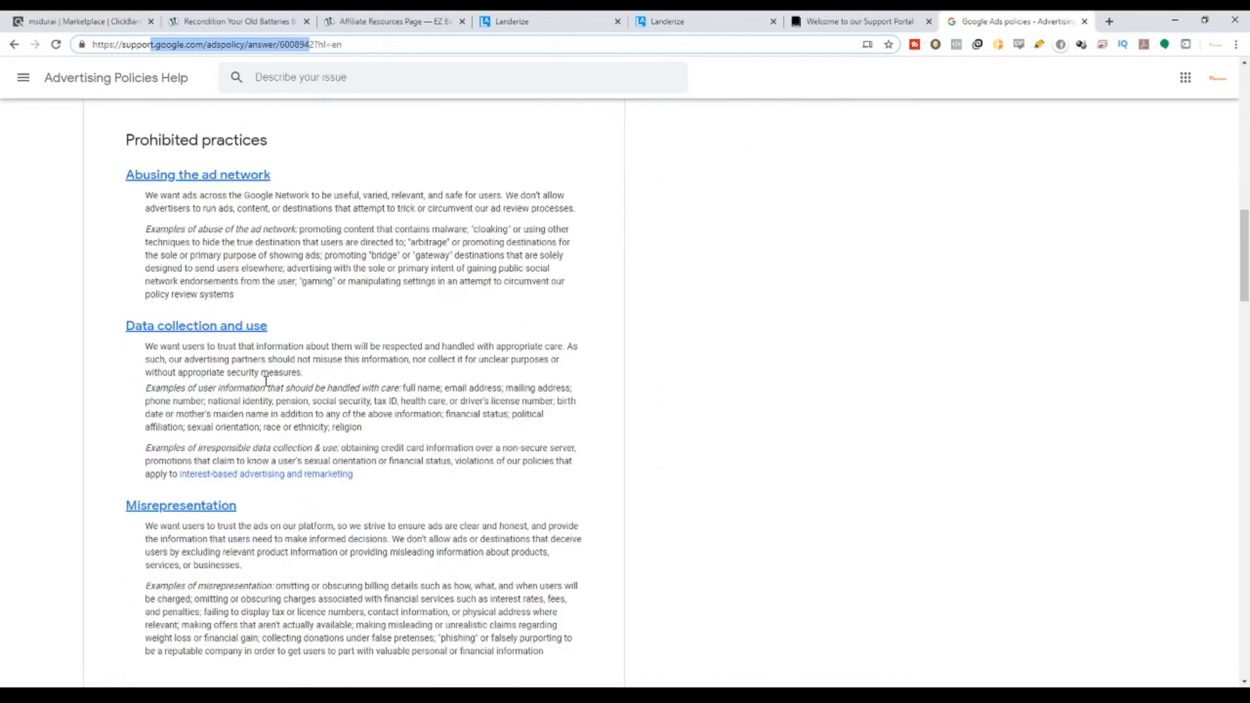
Look through the remaining Google Ads policies, from prohibited practices to restricted content and editorial requirements, and return to the page's beginning.
{"action": "left_click_drag", "start_coordinate": [418, 301], "coordinate": [140, 200]}
{"action": "scroll", "coordinate": [270, 303], "scroll_direction": "down", "scroll_amount": 15}
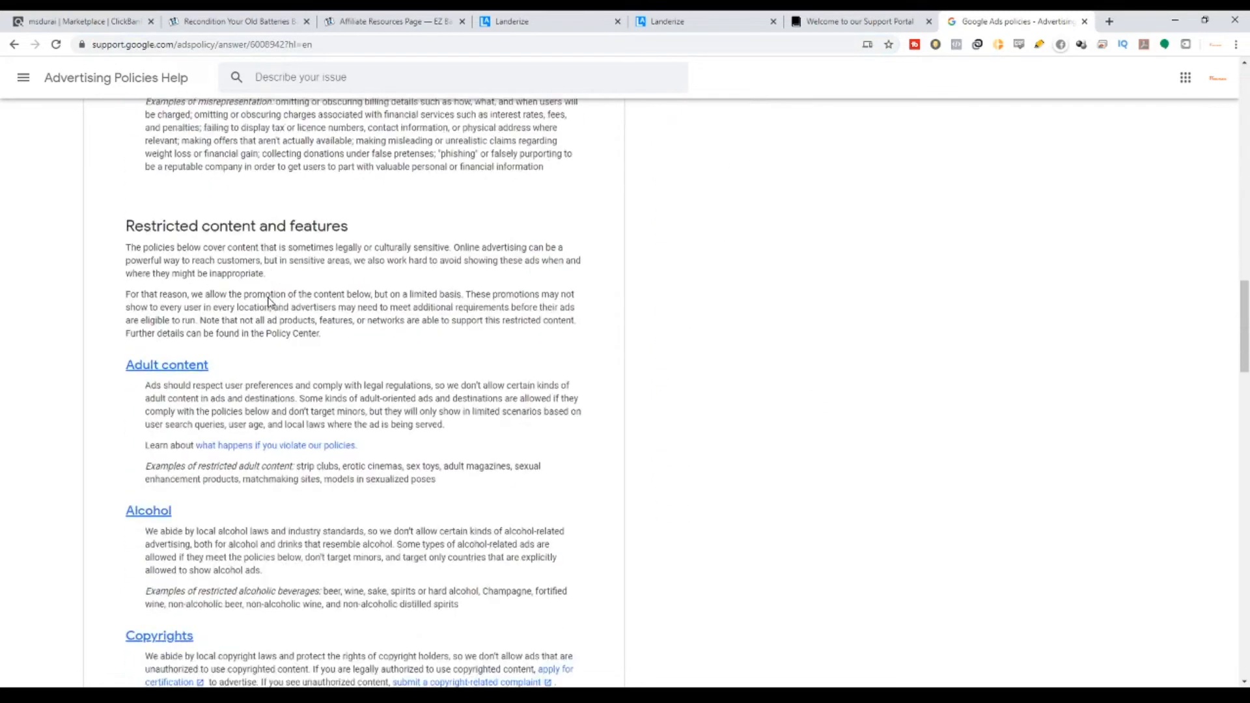
{"action": "scroll", "coordinate": [270, 303], "scroll_direction": "down", "scroll_amount": 18}
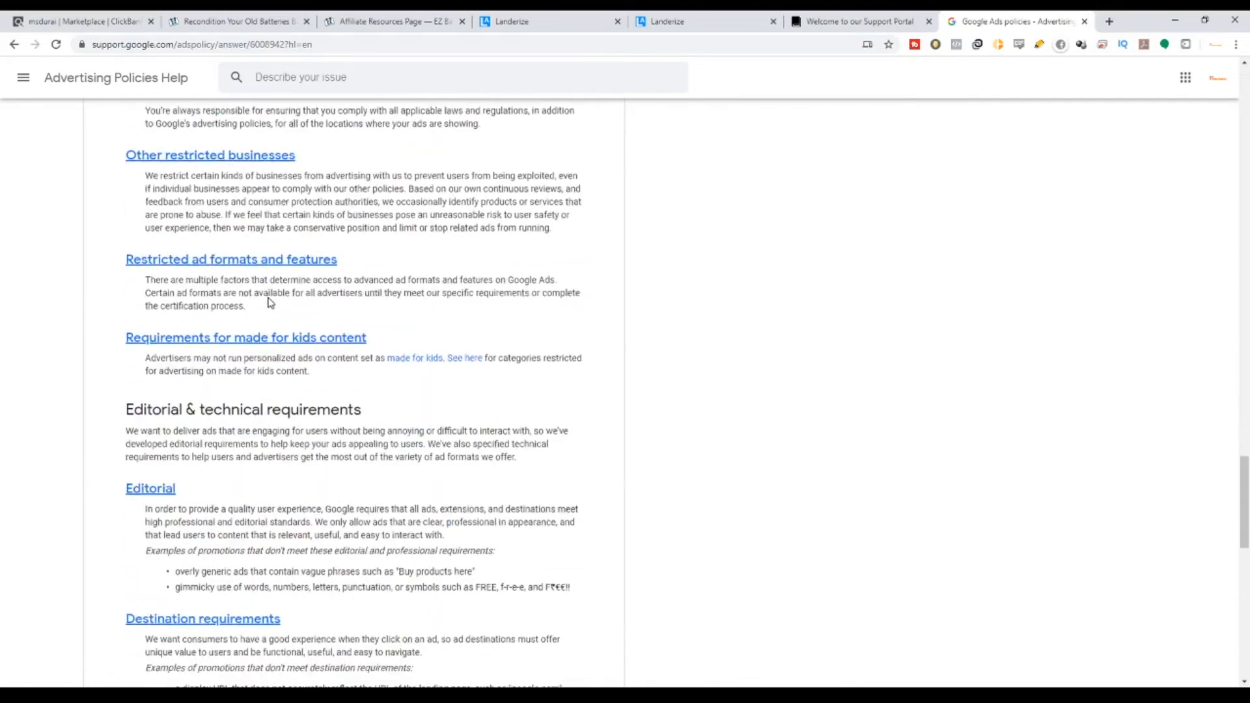
{"action": "scroll", "coordinate": [271, 302], "scroll_direction": "down", "scroll_amount": 6}
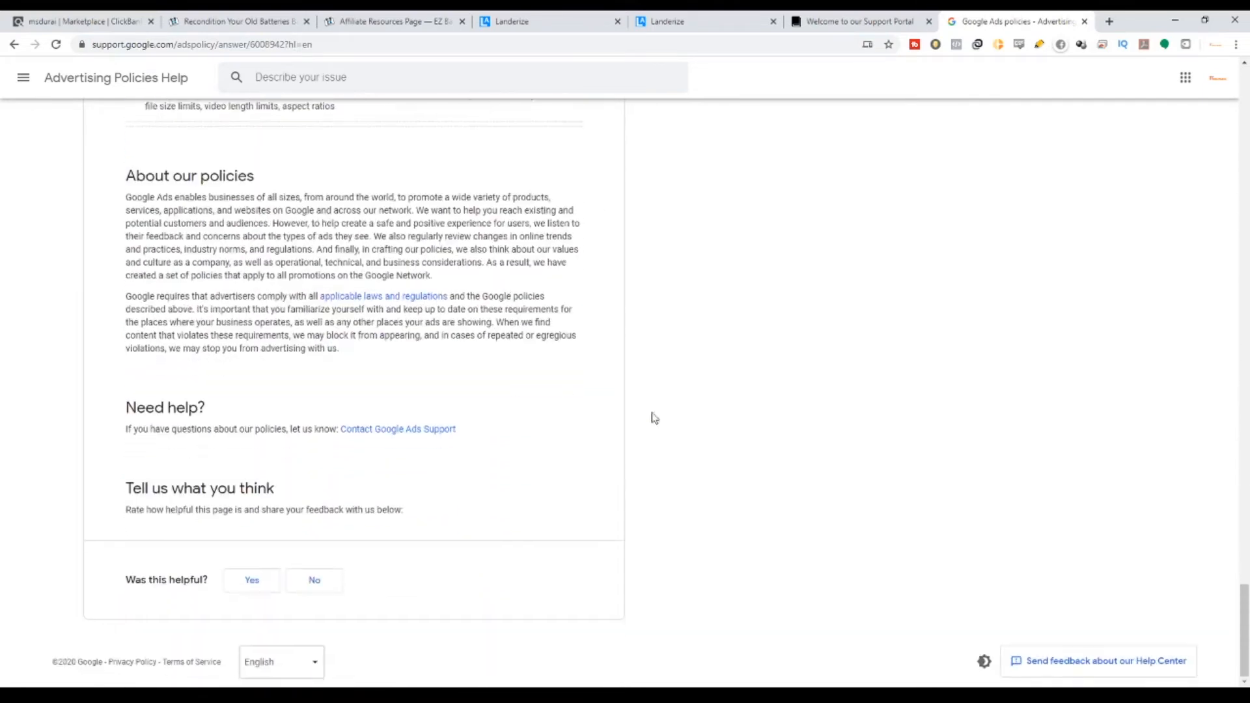
{"action": "left_click_drag", "start_coordinate": [1246, 594], "coordinate": [1208, 20]}
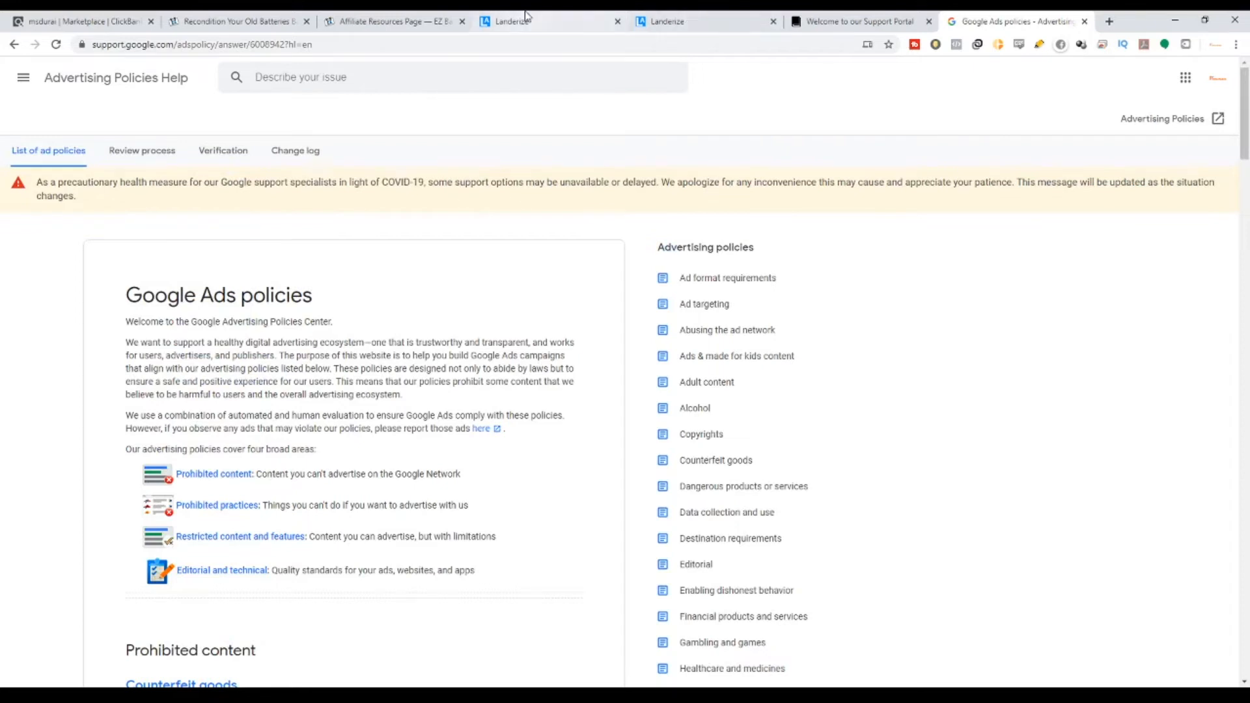
Look through the suggested headlines and banner sizes on the EZ Battery Reconditioning affiliate resources page for a header image.
{"action": "left_click", "coordinate": [687, 19]}
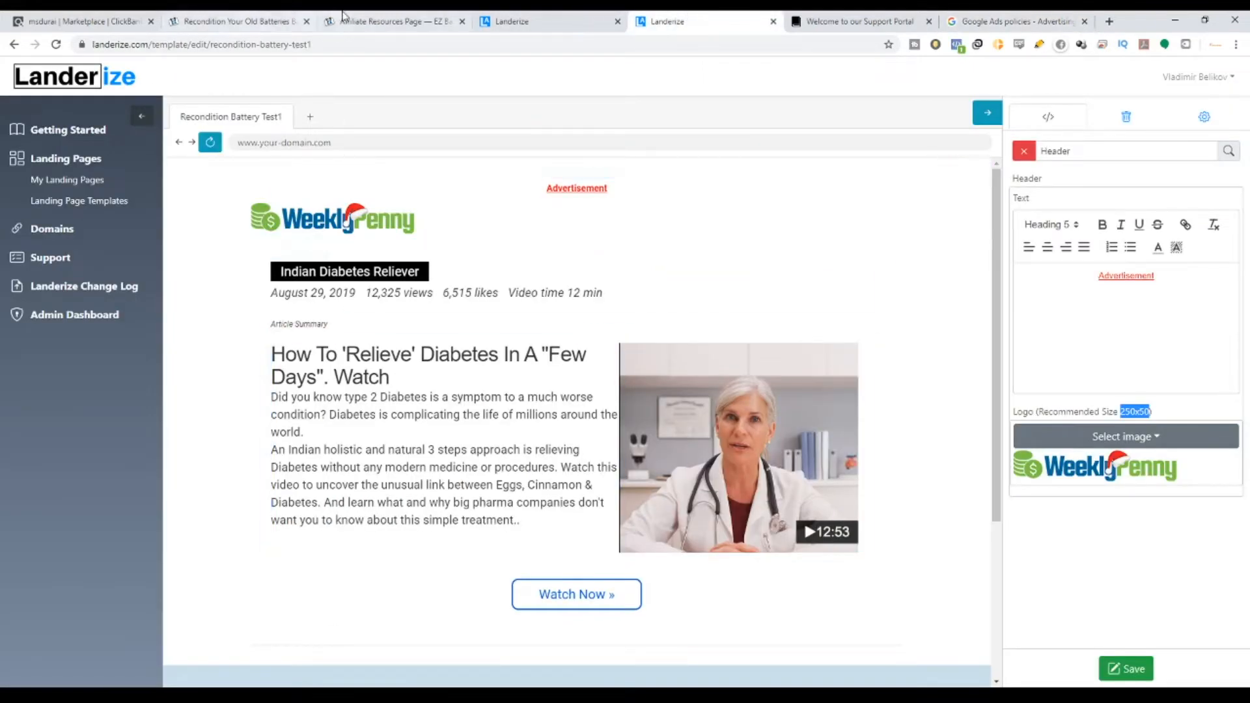
{"action": "left_click", "coordinate": [394, 21]}
{"action": "left_click_drag", "start_coordinate": [1247, 657], "coordinate": [1204, 143]}
{"action": "scroll", "coordinate": [808, 417], "scroll_direction": "down", "scroll_amount": 20}
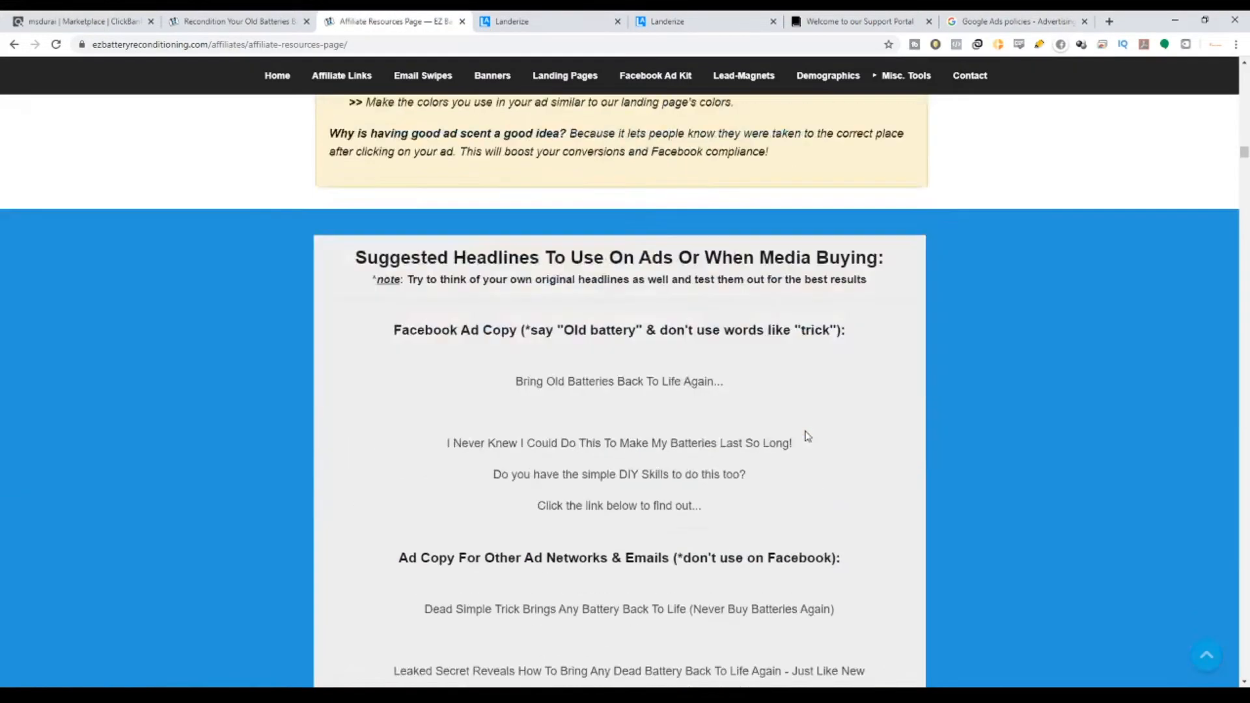
{"action": "scroll", "coordinate": [813, 426], "scroll_direction": "down", "scroll_amount": 15}
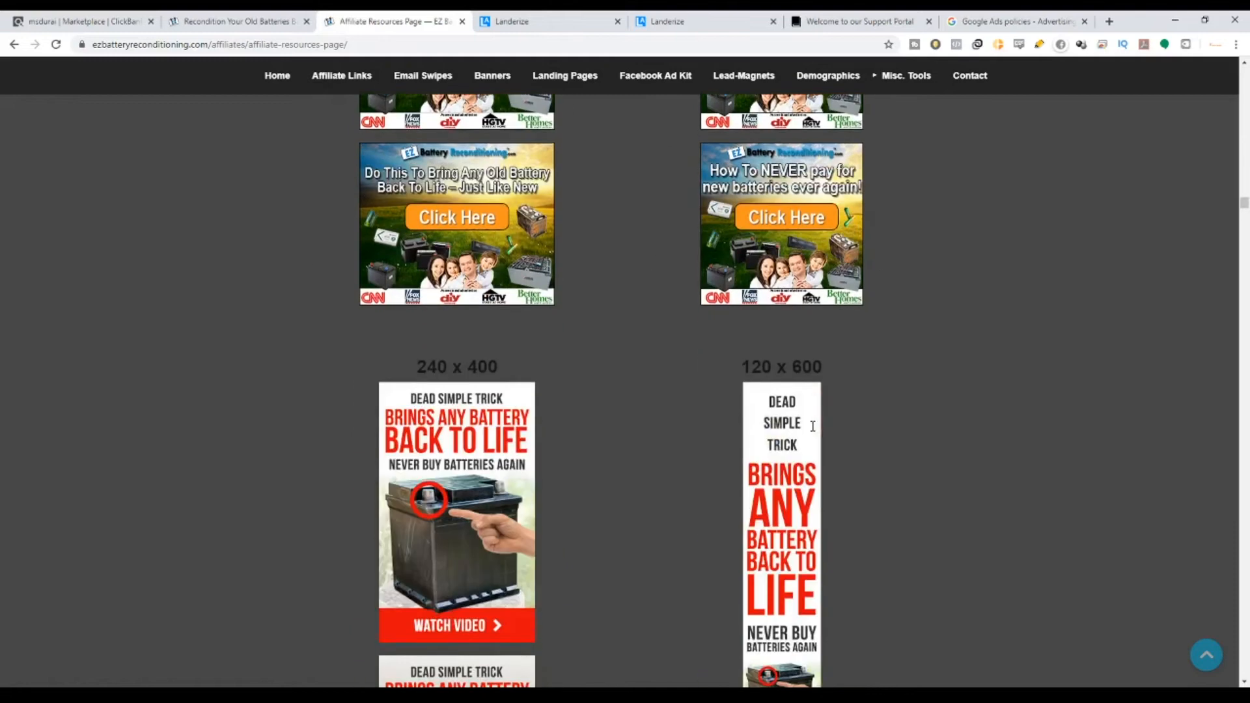
{"action": "scroll", "coordinate": [528, 413], "scroll_direction": "down", "scroll_amount": 15}
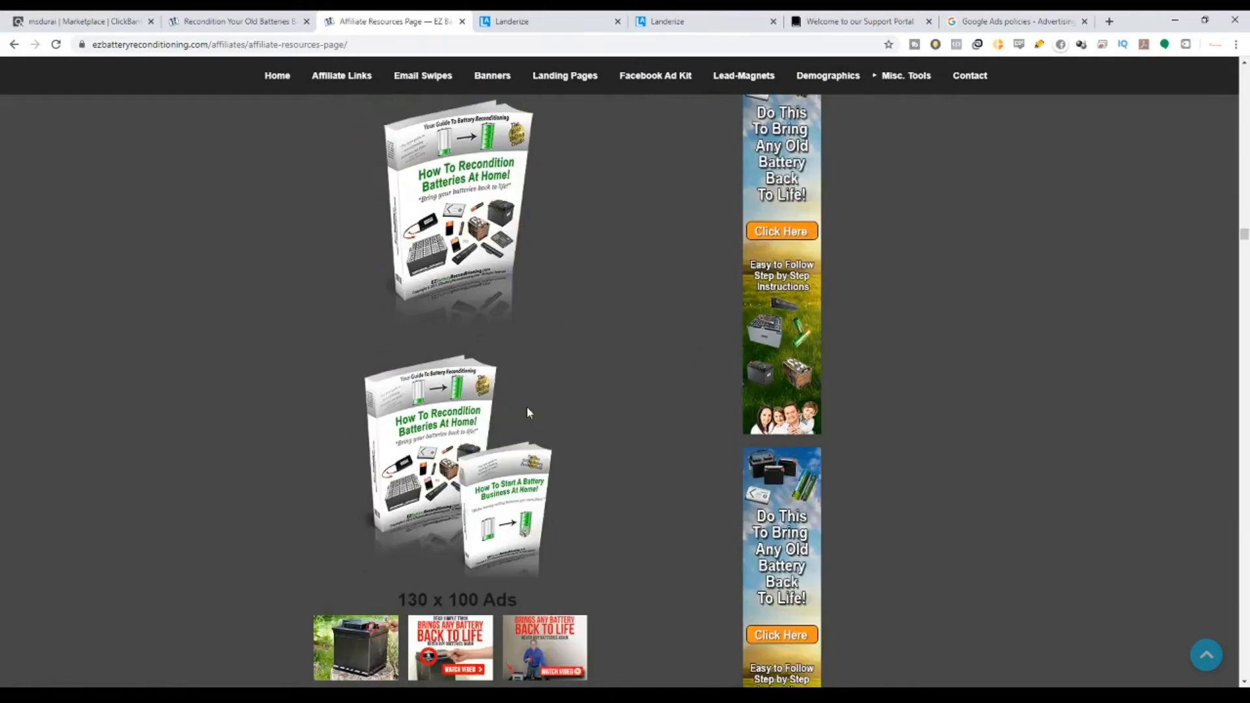
{"action": "scroll", "coordinate": [606, 435], "scroll_direction": "down", "scroll_amount": 4}
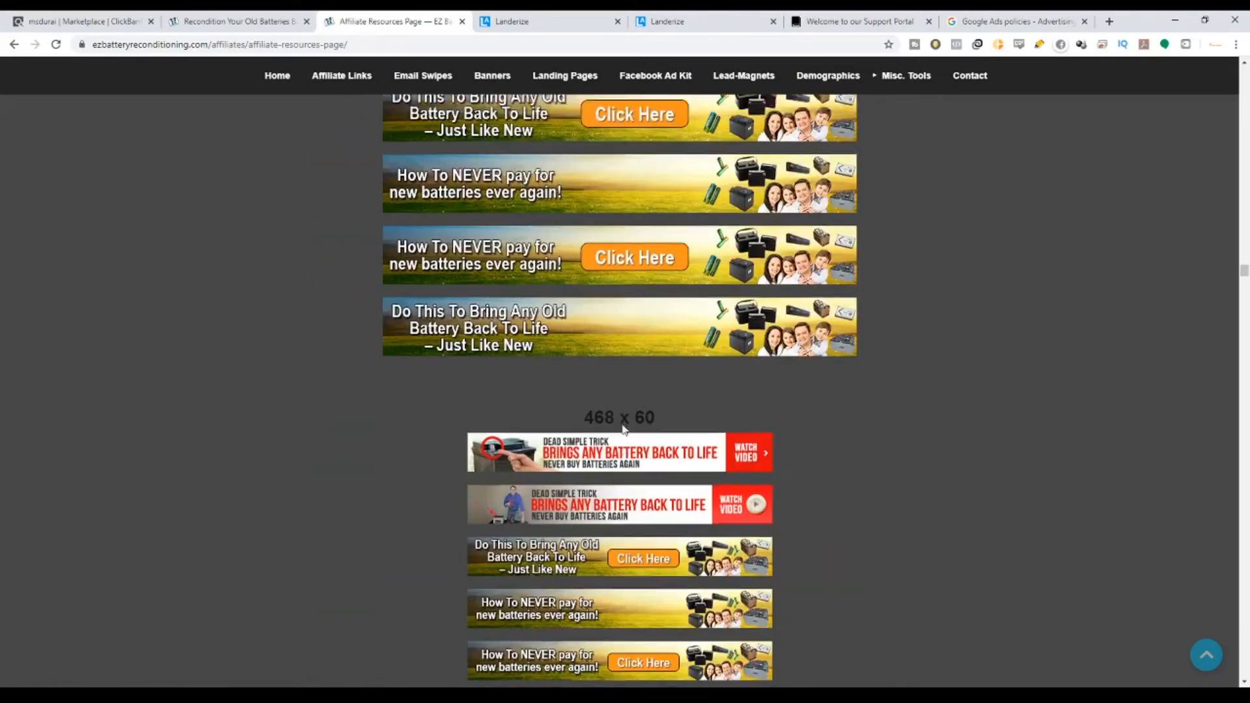
{"action": "scroll", "coordinate": [624, 433], "scroll_direction": "up", "scroll_amount": 3}
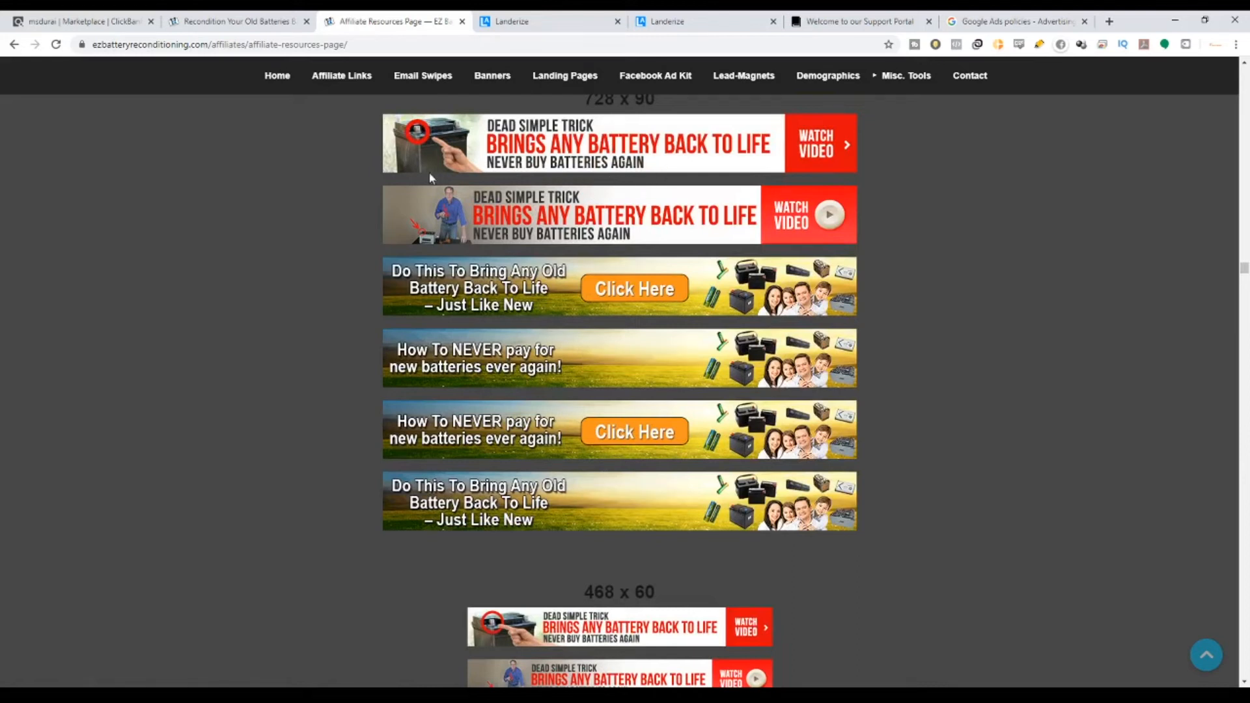
{"action": "scroll", "coordinate": [628, 385], "scroll_direction": "down", "scroll_amount": 7}
{"action": "scroll", "coordinate": [709, 479], "scroll_direction": "up", "scroll_amount": 8}
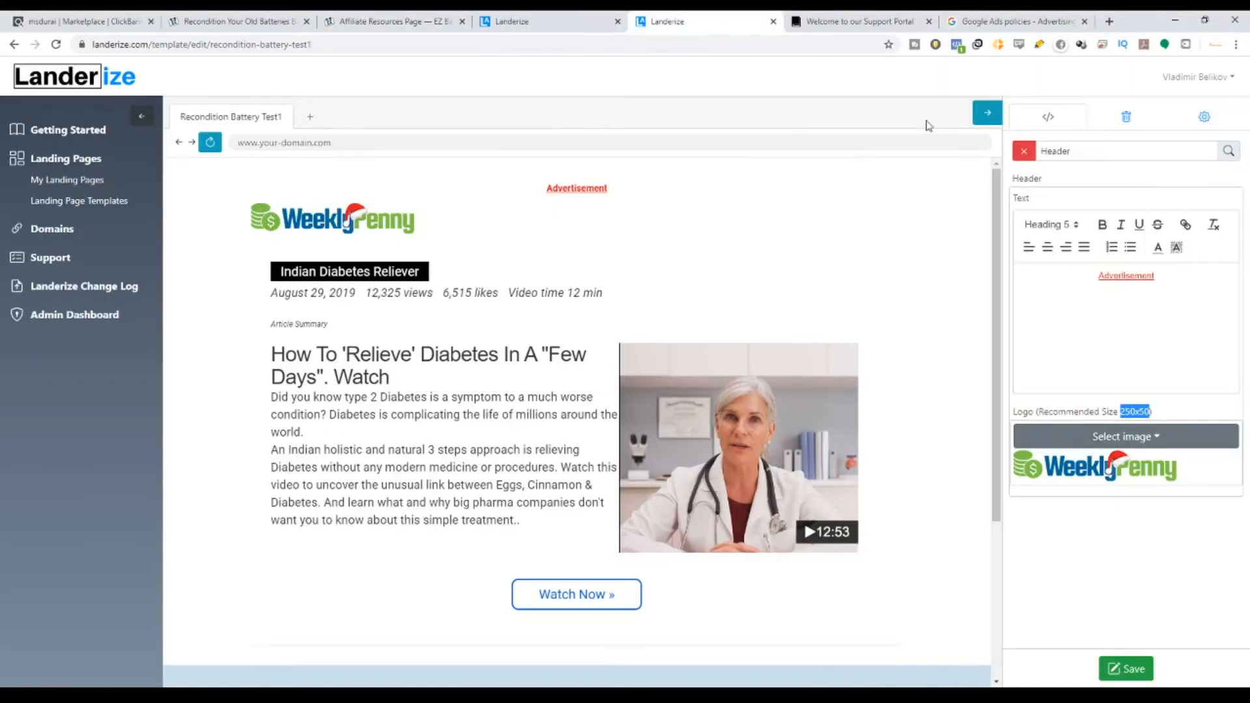
Replace the landing page header's logo in Landerize with the 728x90-3.png banner.
{"action": "left_click", "coordinate": [671, 21]}
{"action": "left_click", "coordinate": [1172, 438]}
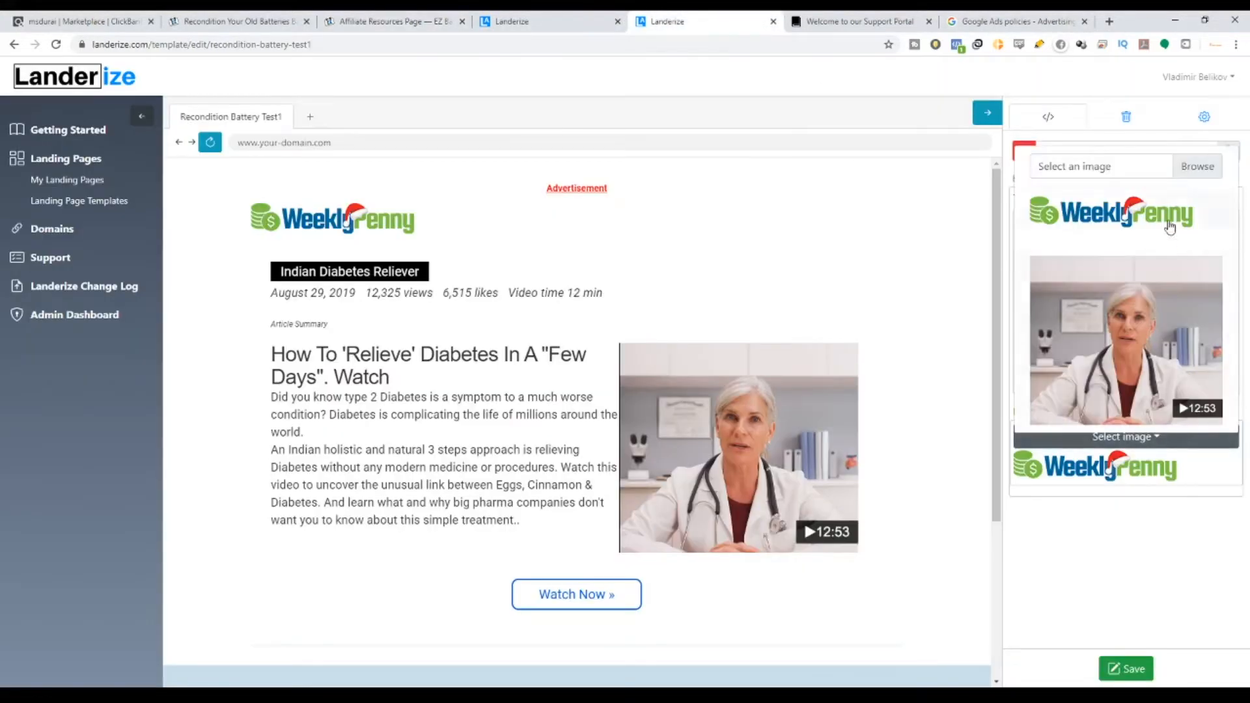
{"action": "left_click", "coordinate": [1196, 166]}
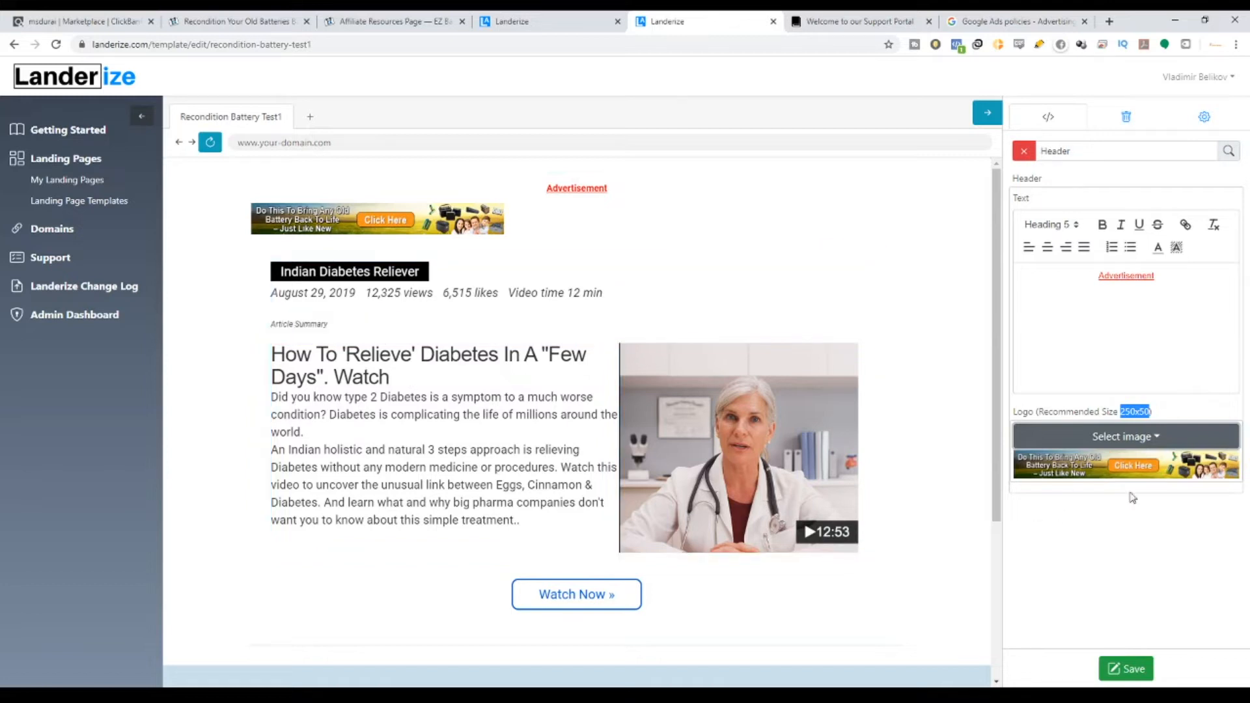
Highlight the logo's recommended size of 250x50 and open canva.com in a new browser tab.
{"action": "left_click", "coordinate": [1048, 248]}
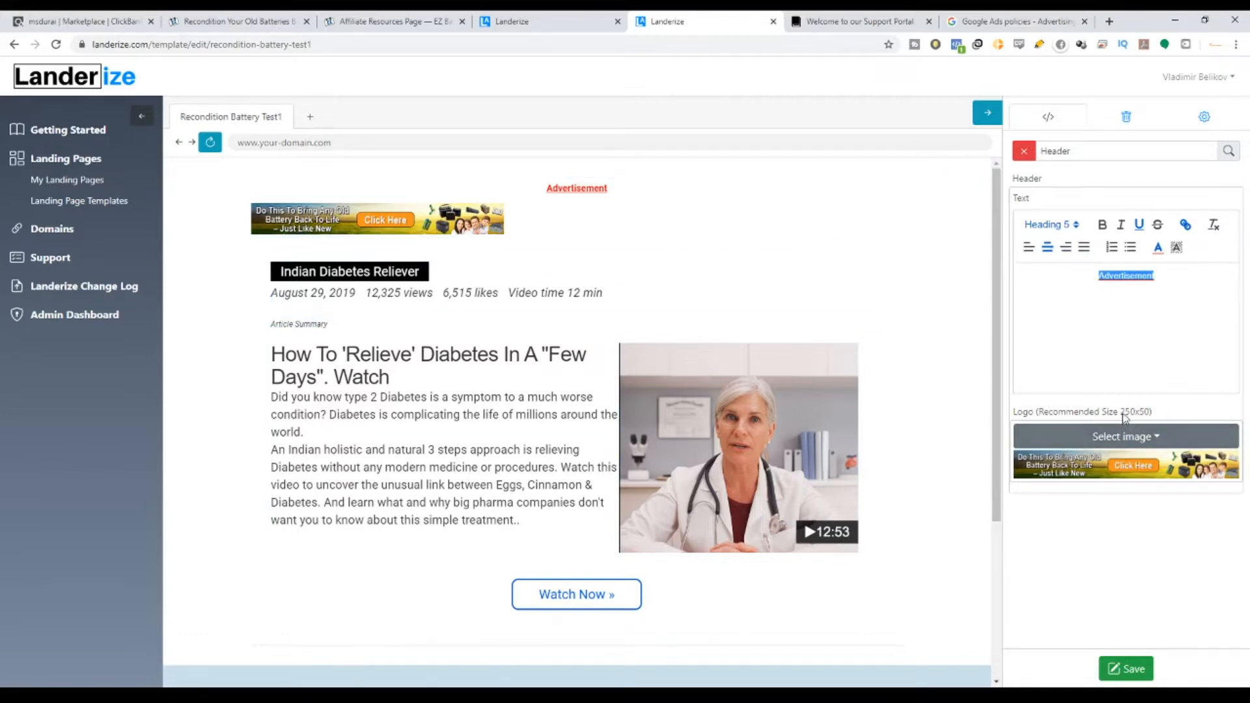
{"action": "left_click_drag", "start_coordinate": [1123, 413], "coordinate": [1144, 412]}
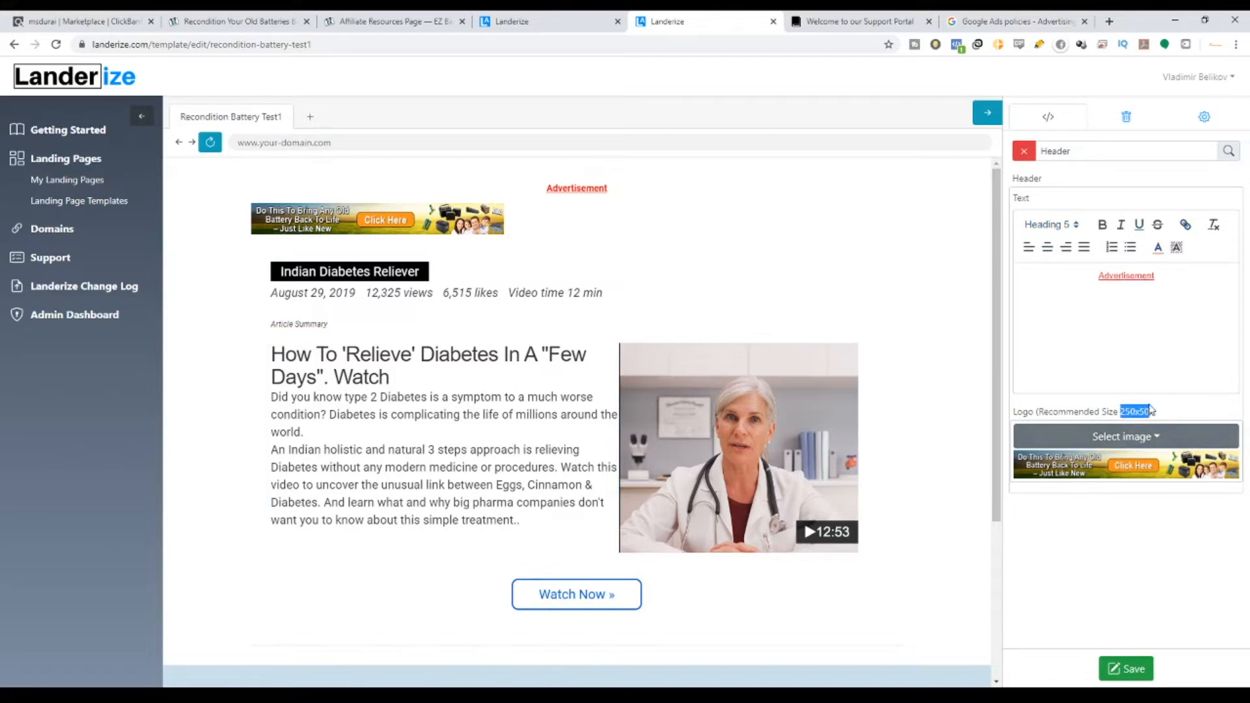
{"action": "left_click", "coordinate": [1109, 21]}
{"action": "type", "text": "canva"}
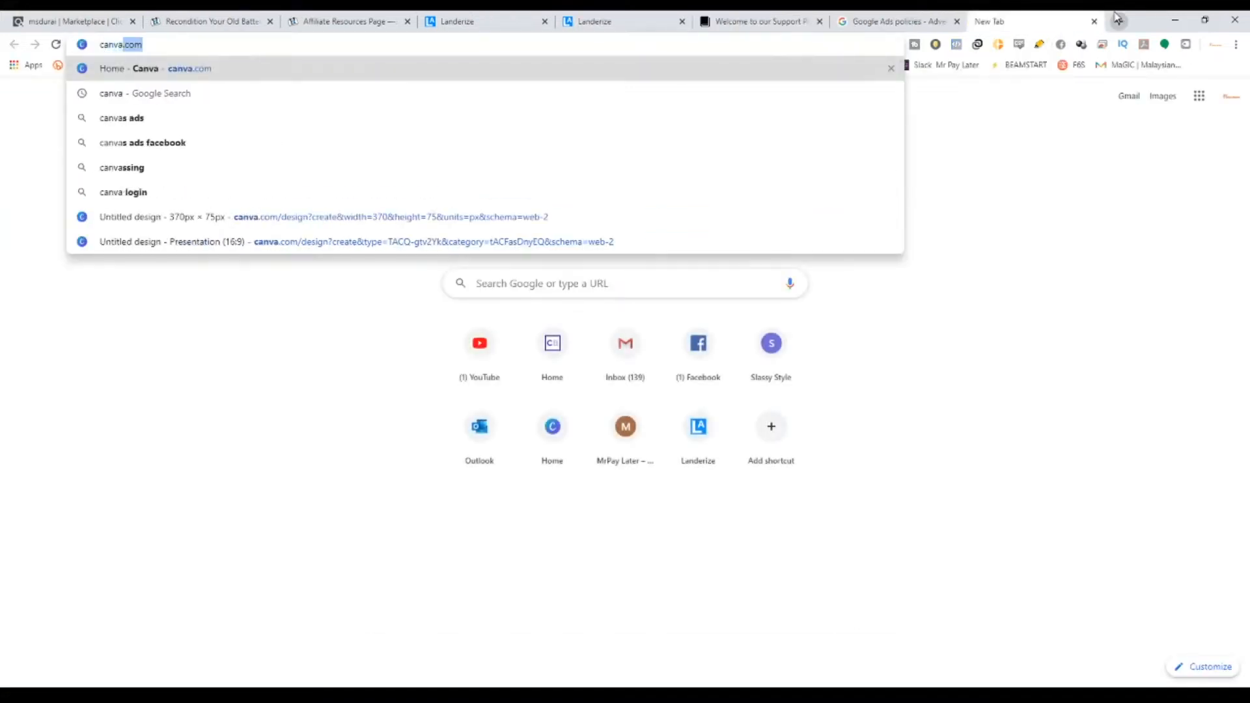
{"action": "key", "text": "Return"}
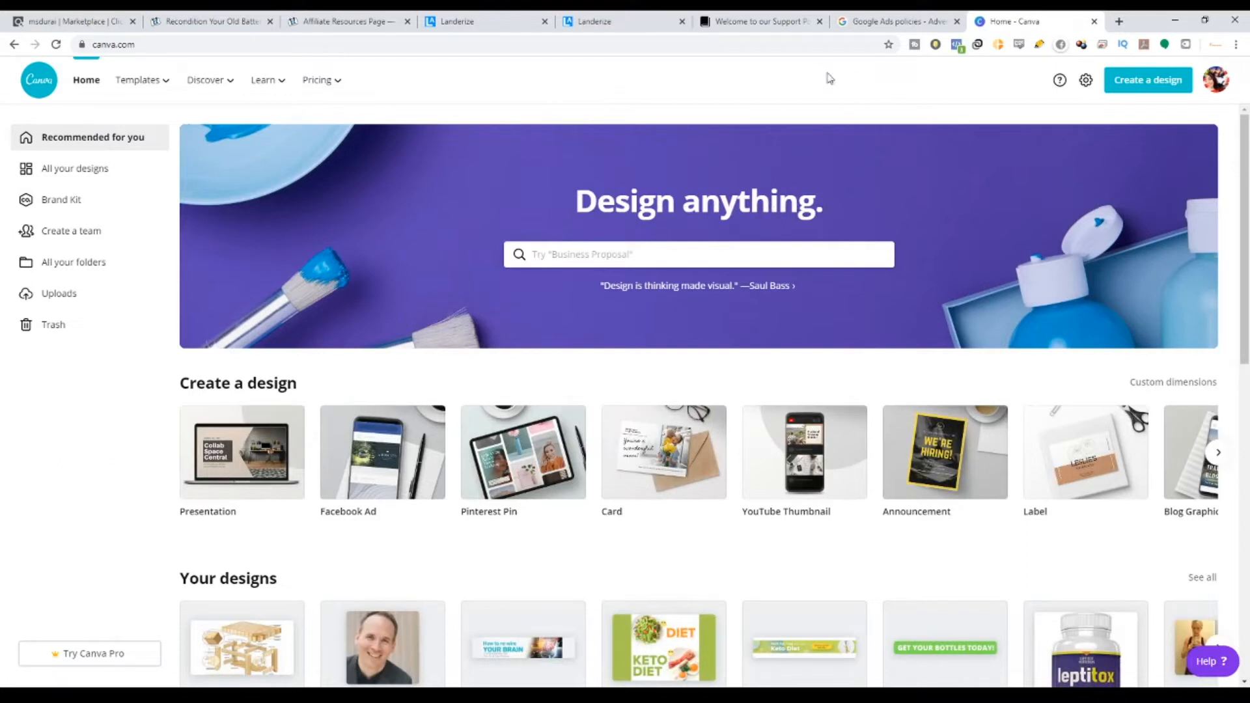
Create a blank custom-size design of 250 × 50 px in Canva after checking the recommended logo size in Landerize.
{"action": "left_click", "coordinate": [1154, 86]}
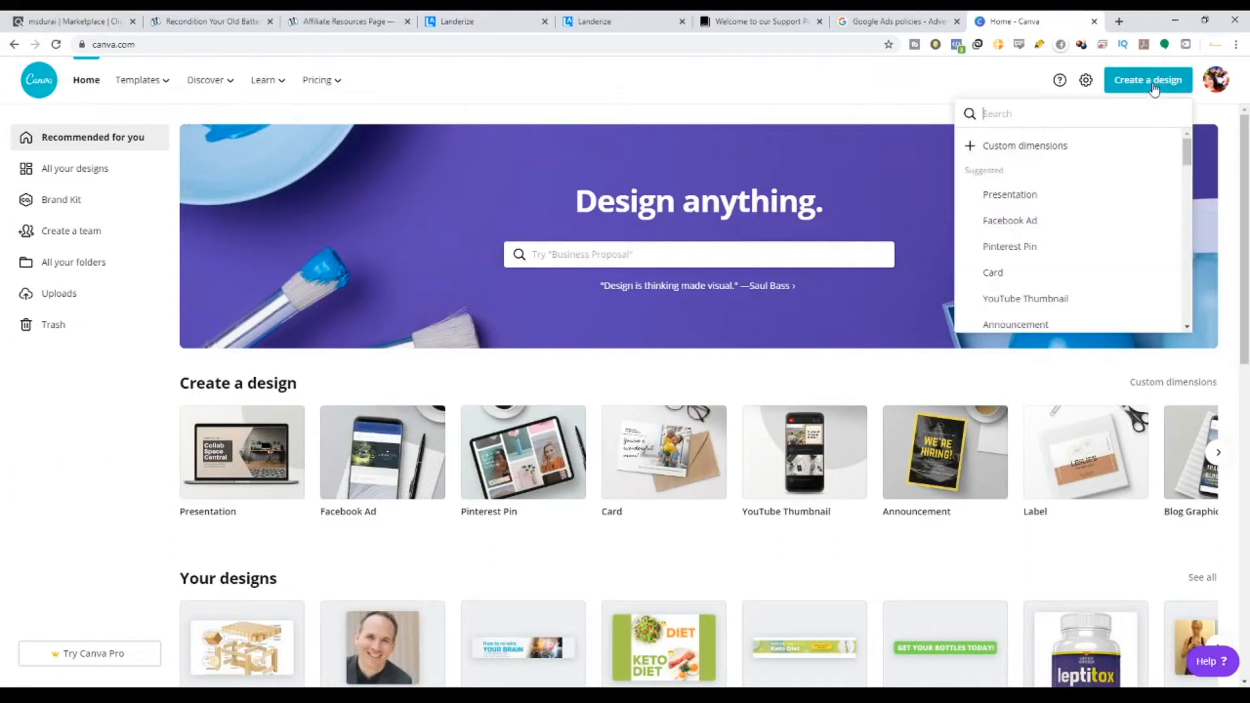
{"action": "left_click", "coordinate": [1098, 148]}
{"action": "left_click", "coordinate": [645, 23]}
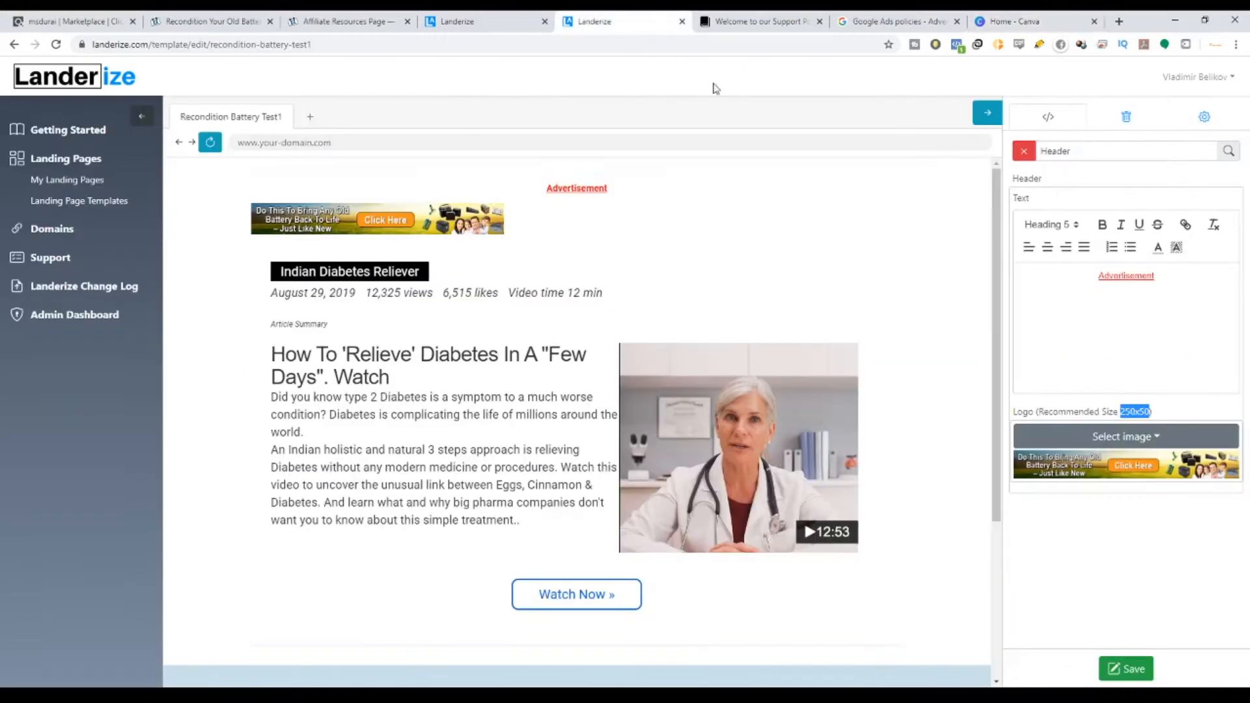
{"action": "left_click", "coordinate": [1019, 21]}
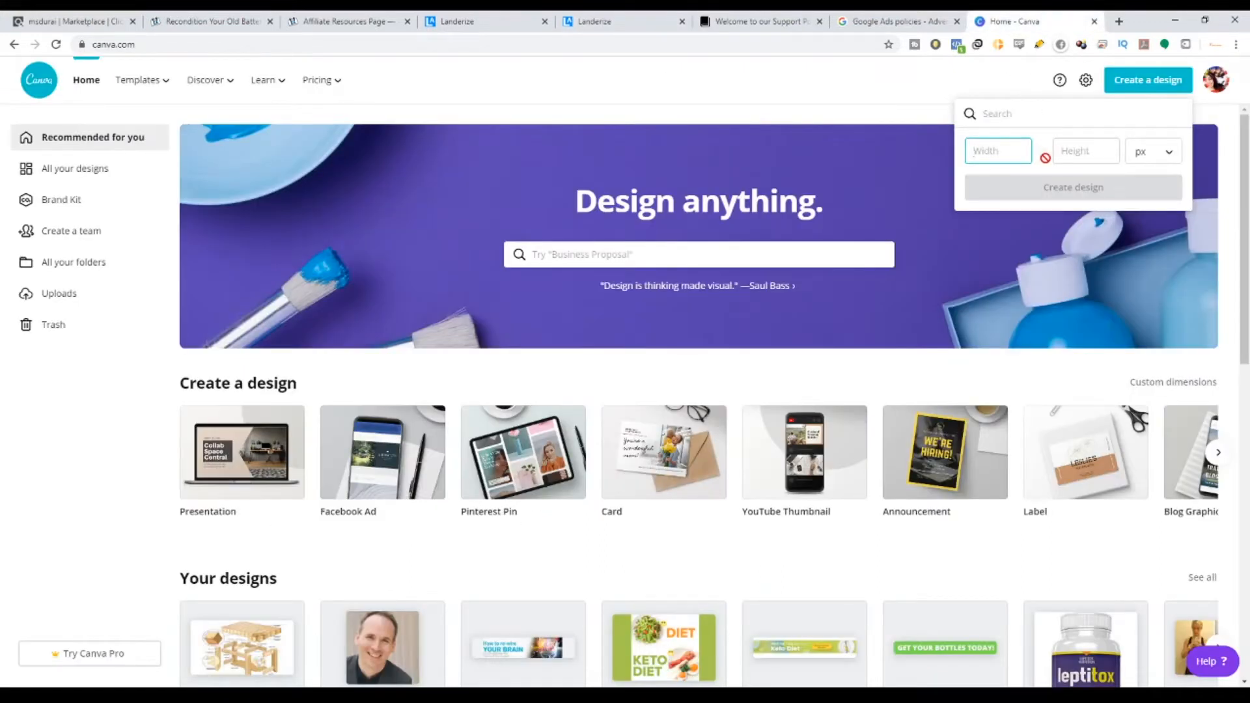
{"action": "key", "text": "Tab"}
{"action": "type", "text": "50"}
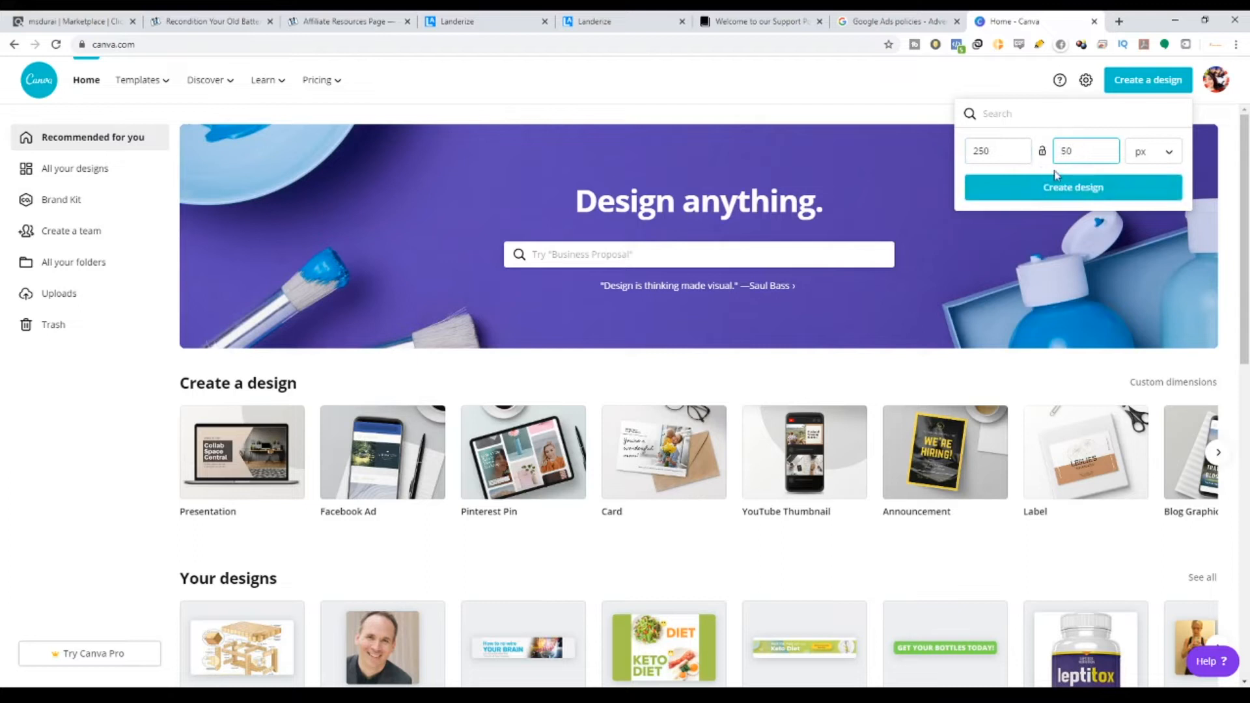
{"action": "left_click", "coordinate": [1055, 187]}
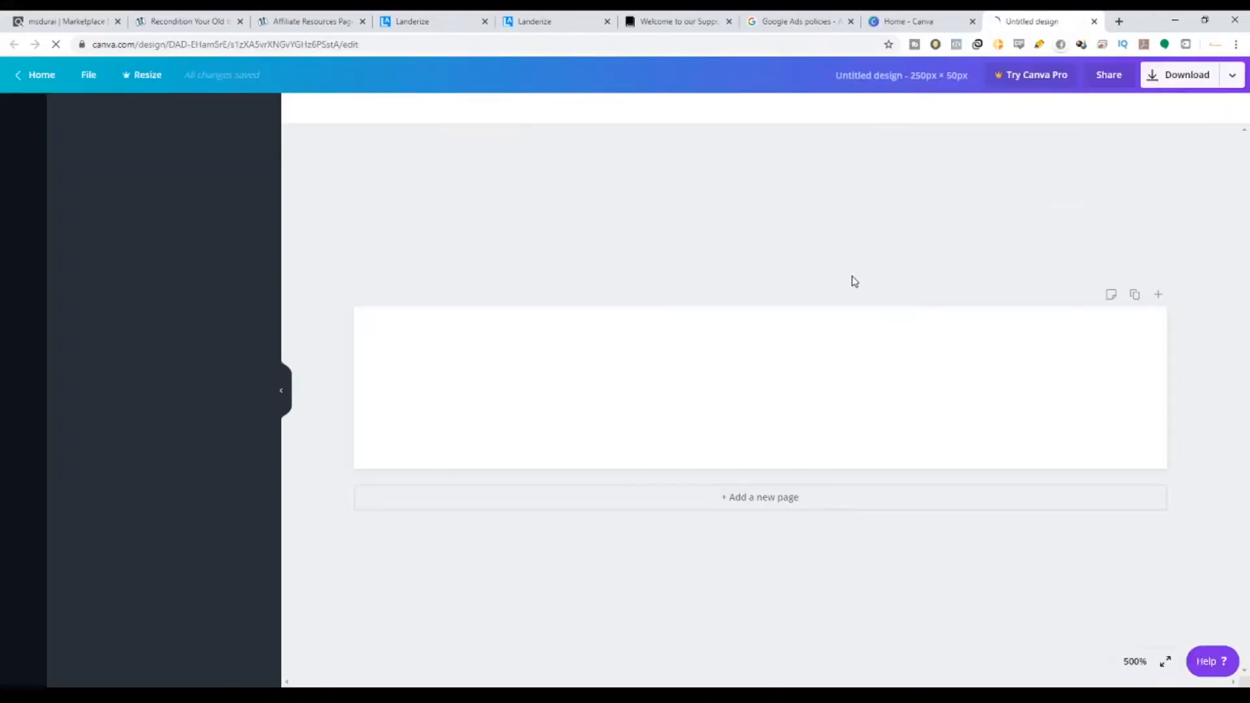
Place the uploaded battery banner on the blank page and enlarge it to the page's full width.
{"action": "left_click", "coordinate": [23, 445]}
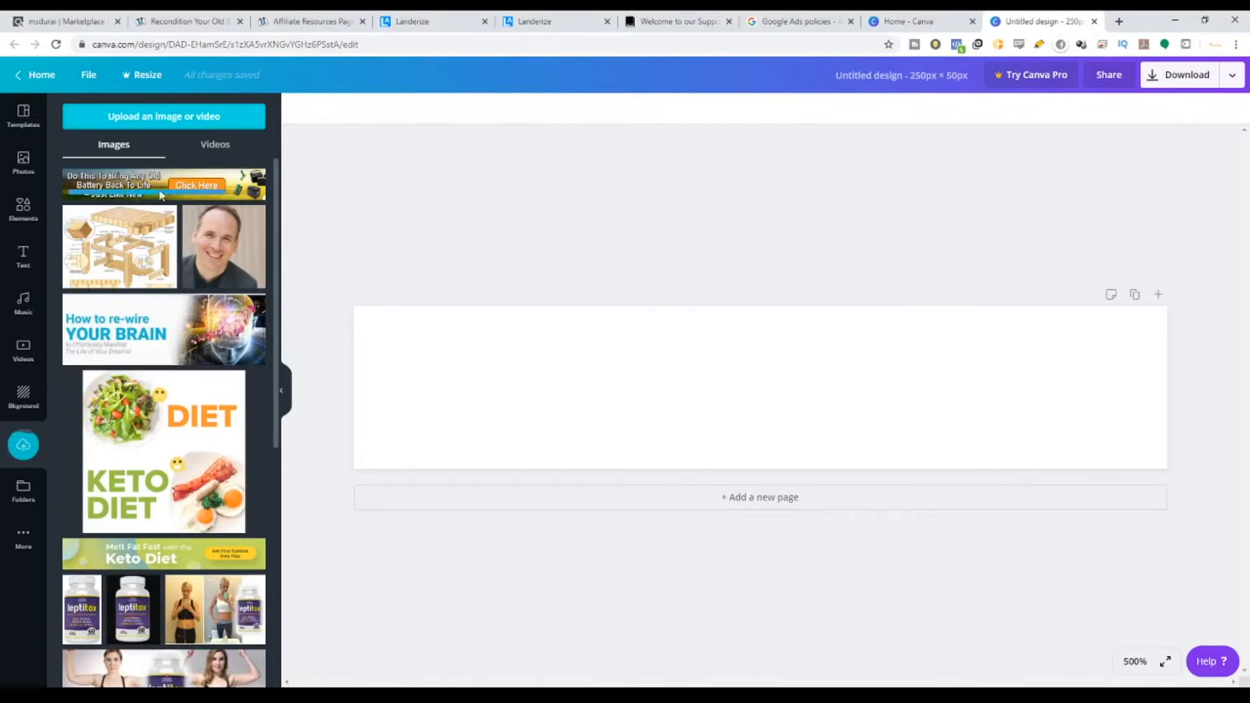
{"action": "left_click_drag", "start_coordinate": [148, 185], "coordinate": [412, 326]}
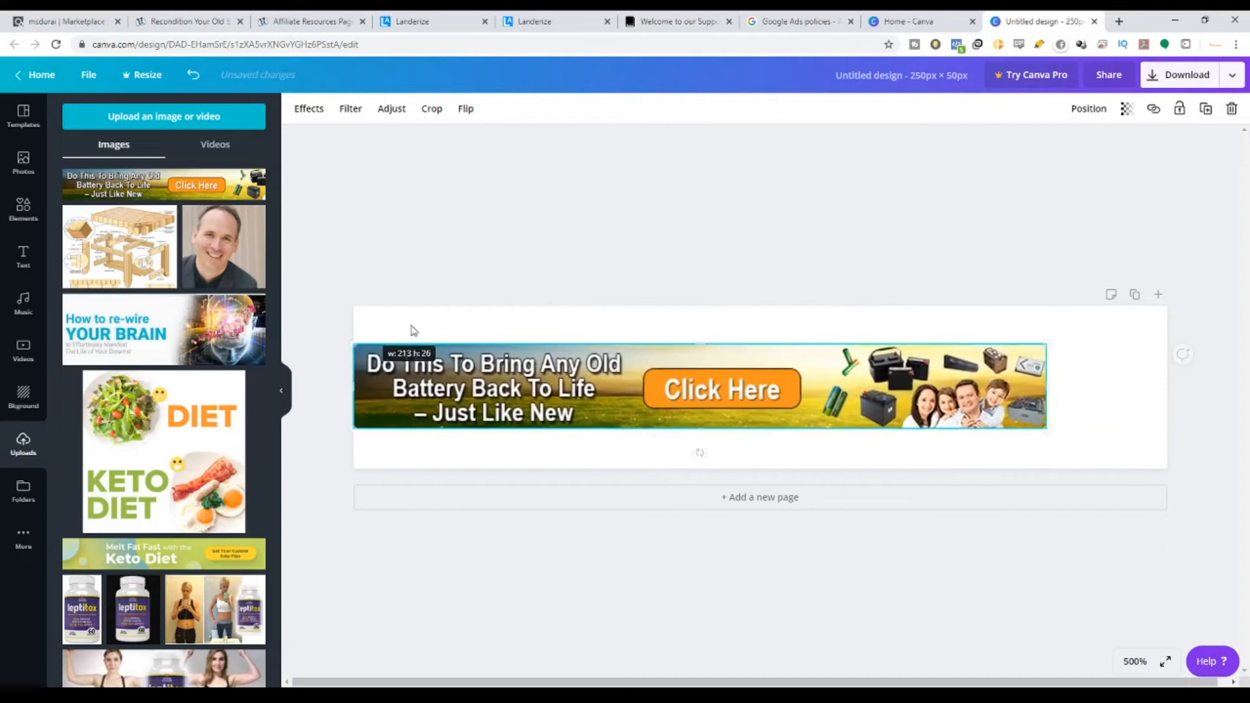
{"action": "left_click_drag", "start_coordinate": [1049, 343], "coordinate": [1166, 330]}
{"action": "left_click_drag", "start_coordinate": [765, 329], "coordinate": [768, 330]}
{"action": "left_click_drag", "start_coordinate": [765, 430], "coordinate": [768, 433]}
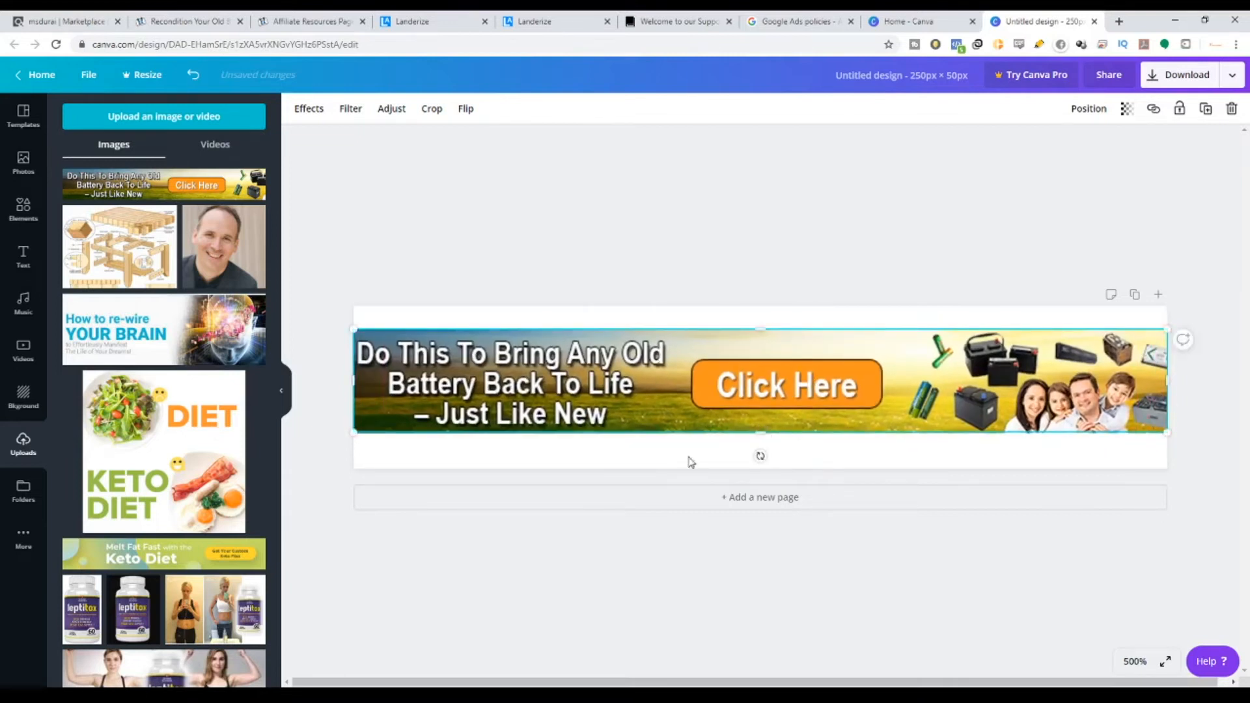
Try orange and mustard photo colours for the page background behind the banner, and settle on the light beige one.
{"action": "left_click", "coordinate": [690, 460]}
{"action": "left_click", "coordinate": [299, 110]}
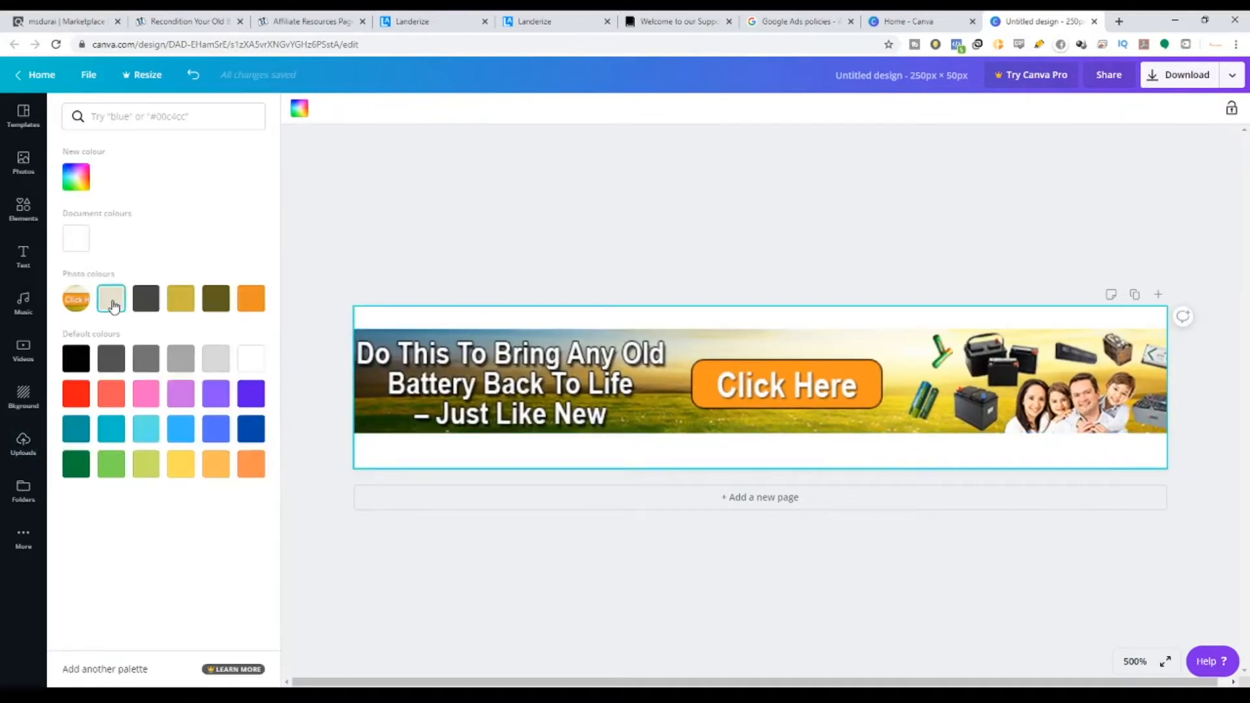
{"action": "left_click", "coordinate": [112, 299]}
{"action": "left_click", "coordinate": [261, 303]}
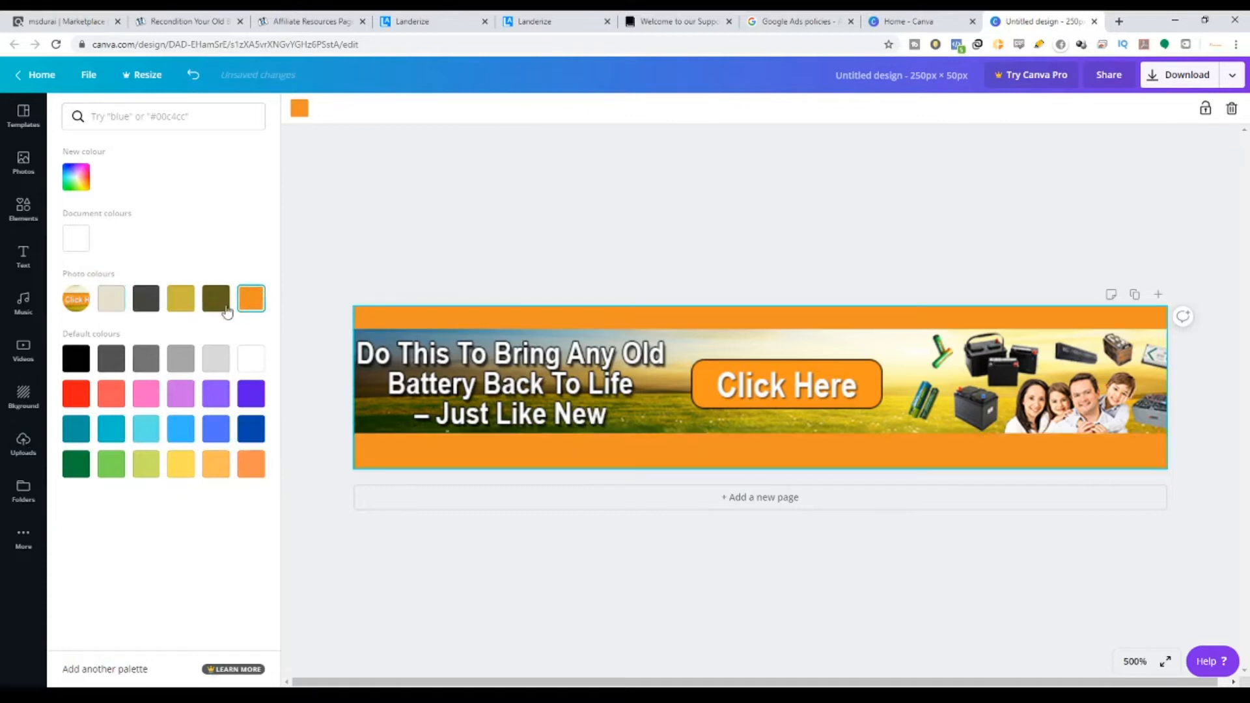
{"action": "left_click", "coordinate": [183, 301]}
{"action": "left_click", "coordinate": [113, 301]}
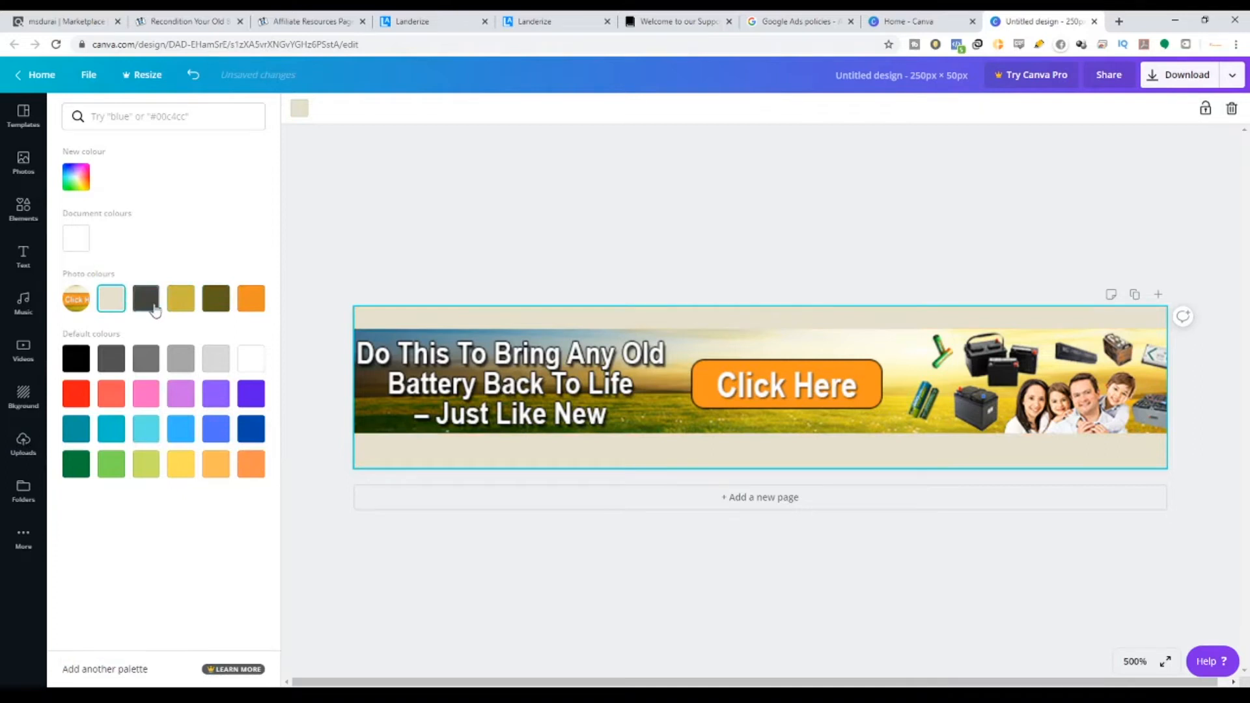
{"action": "left_click", "coordinate": [180, 301]}
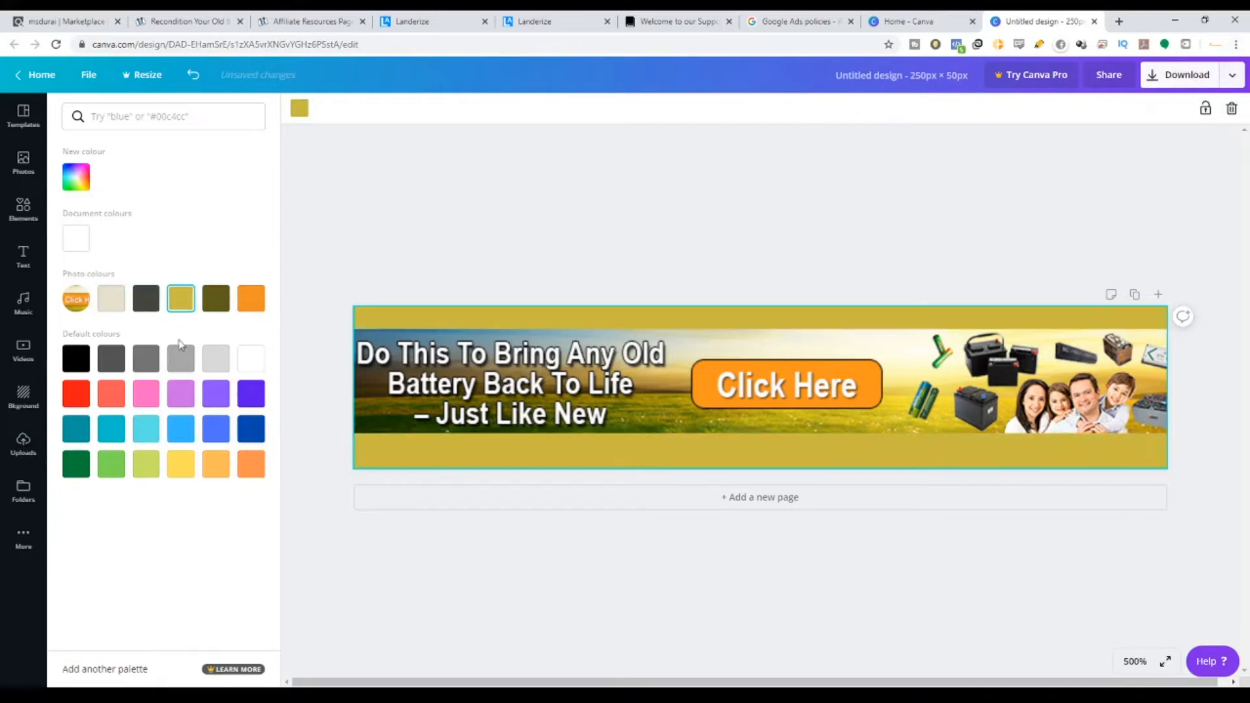
{"action": "left_click", "coordinate": [108, 303]}
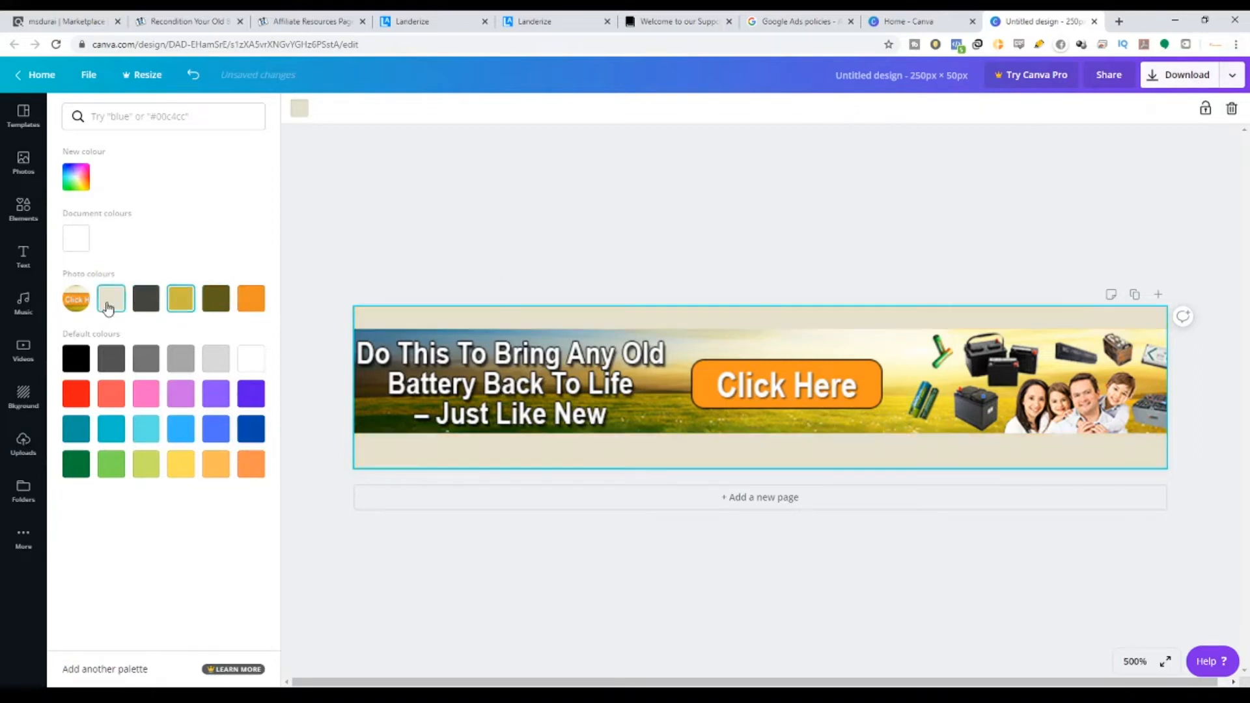
Download the banner design as a PNG and upload it in Landerize as the header's logo.
{"action": "left_click", "coordinate": [1179, 77]}
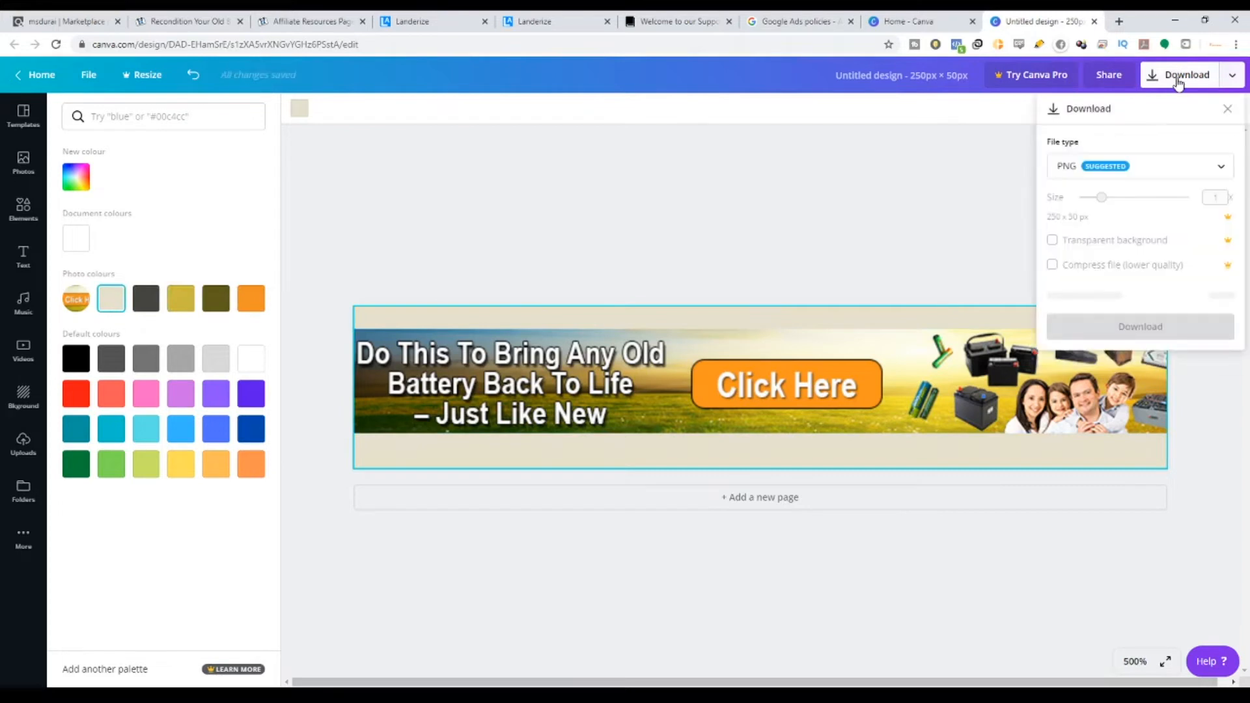
{"action": "left_click", "coordinate": [1139, 293]}
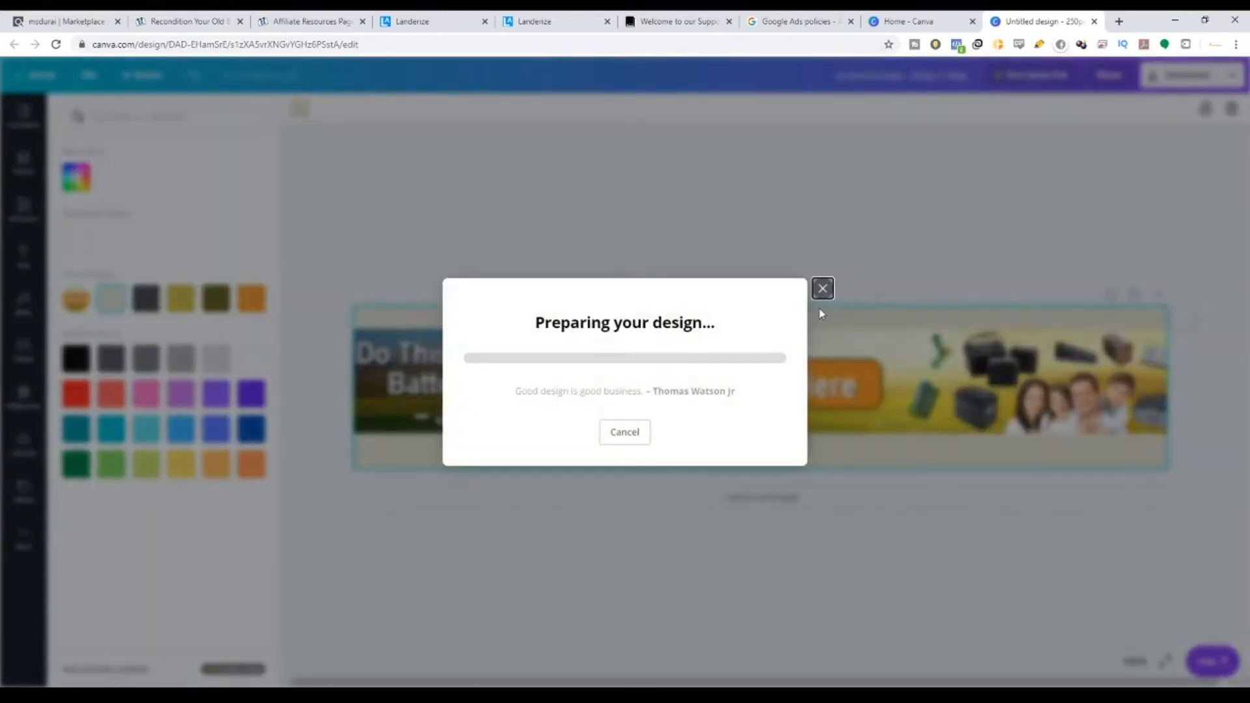
{"action": "left_click", "coordinate": [547, 21]}
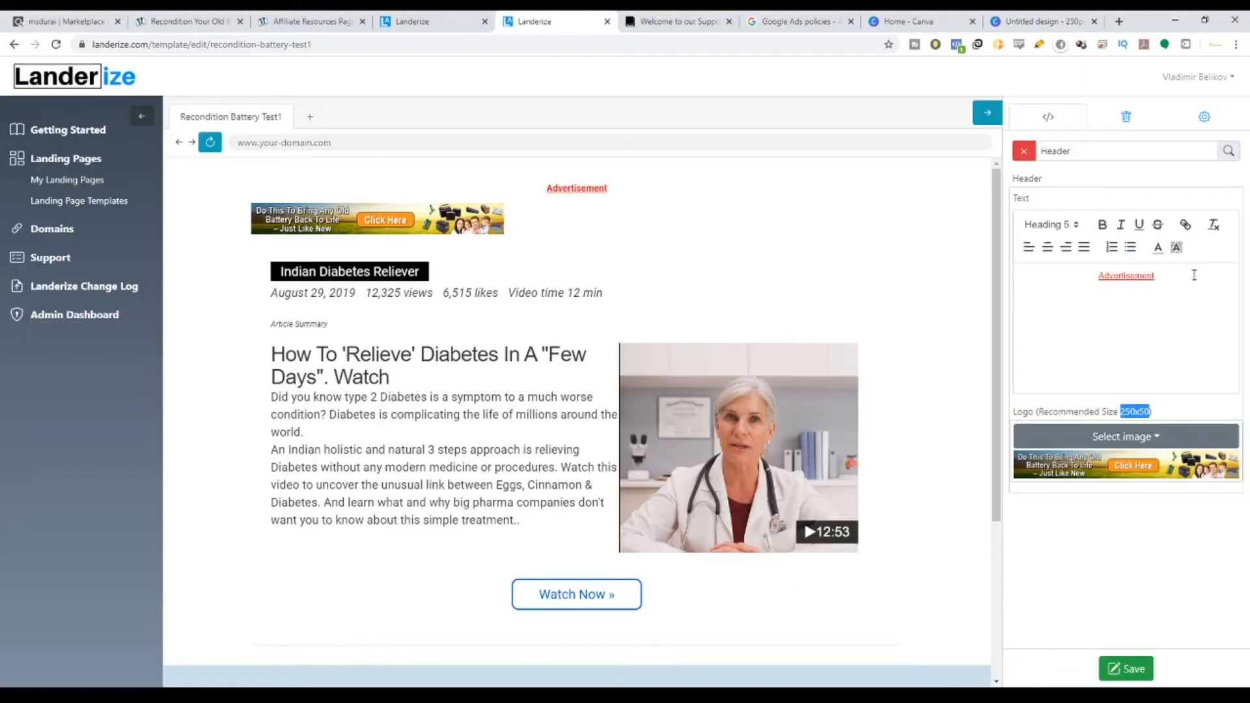
{"action": "left_click", "coordinate": [1163, 441]}
{"action": "left_click", "coordinate": [1195, 162]}
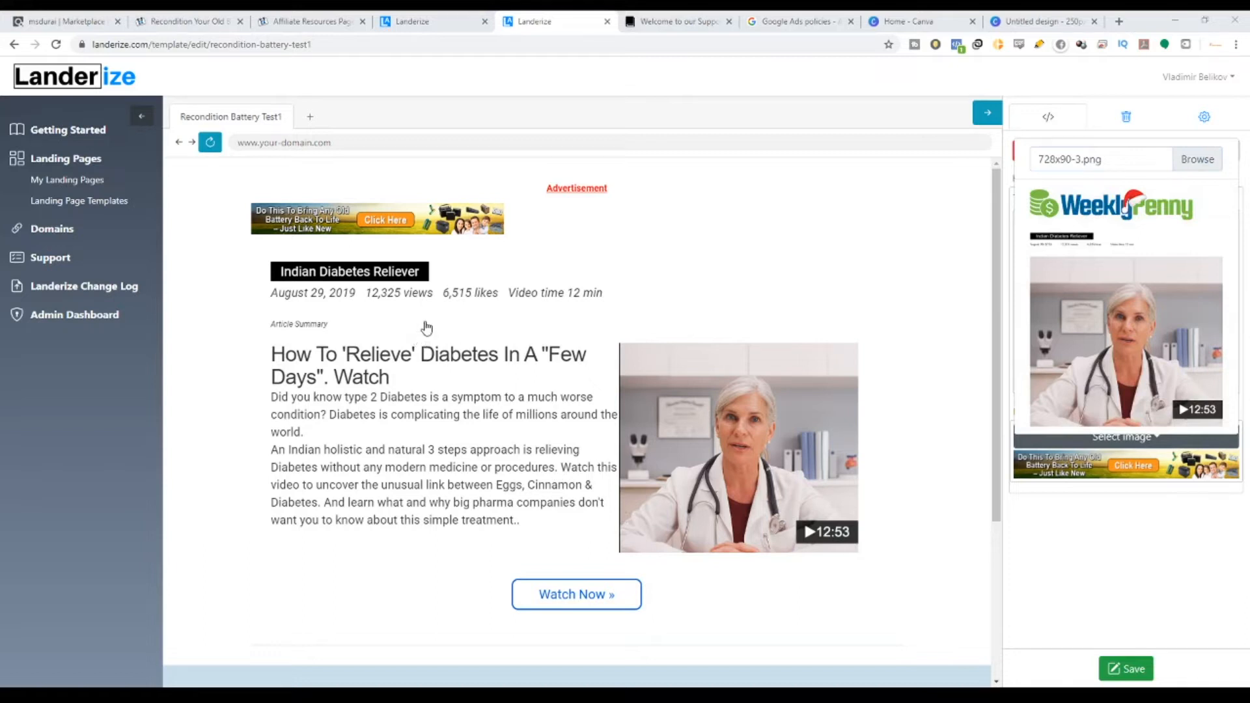
{"action": "left_click", "coordinate": [859, 539]}
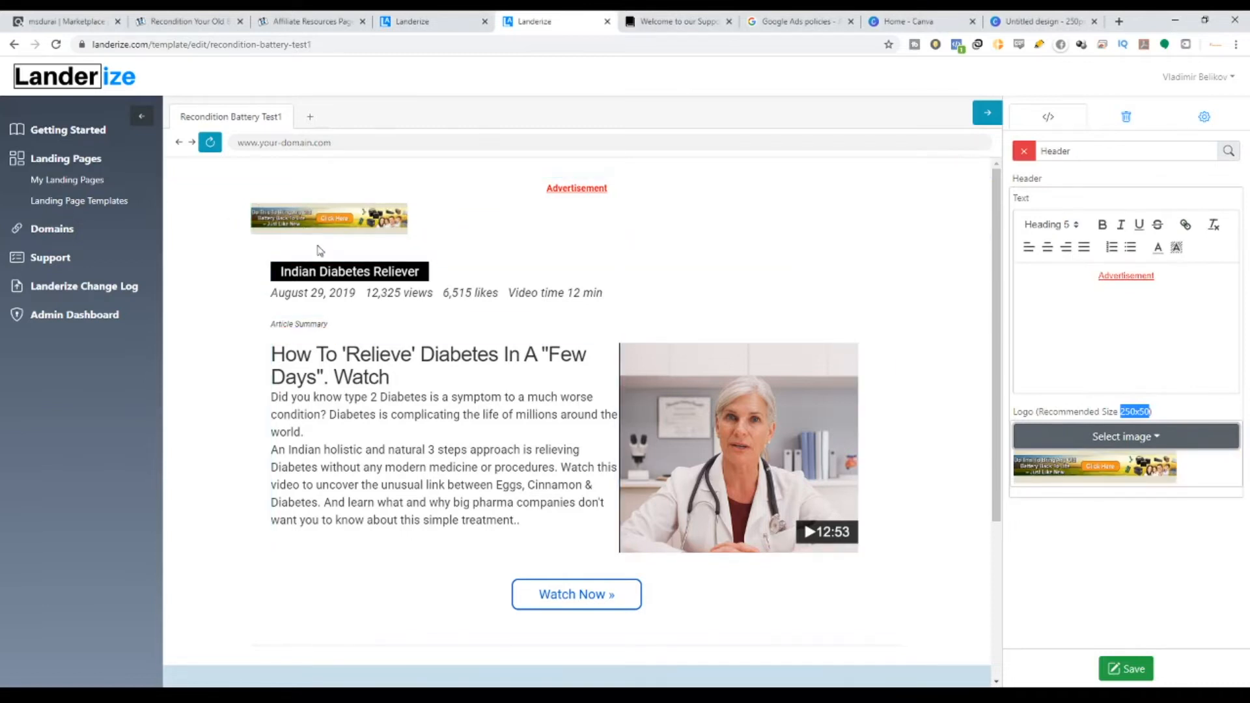
Replace the header's logo with the enlarged battery banner image that fills the full logo width.
{"action": "left_click", "coordinate": [1135, 450]}
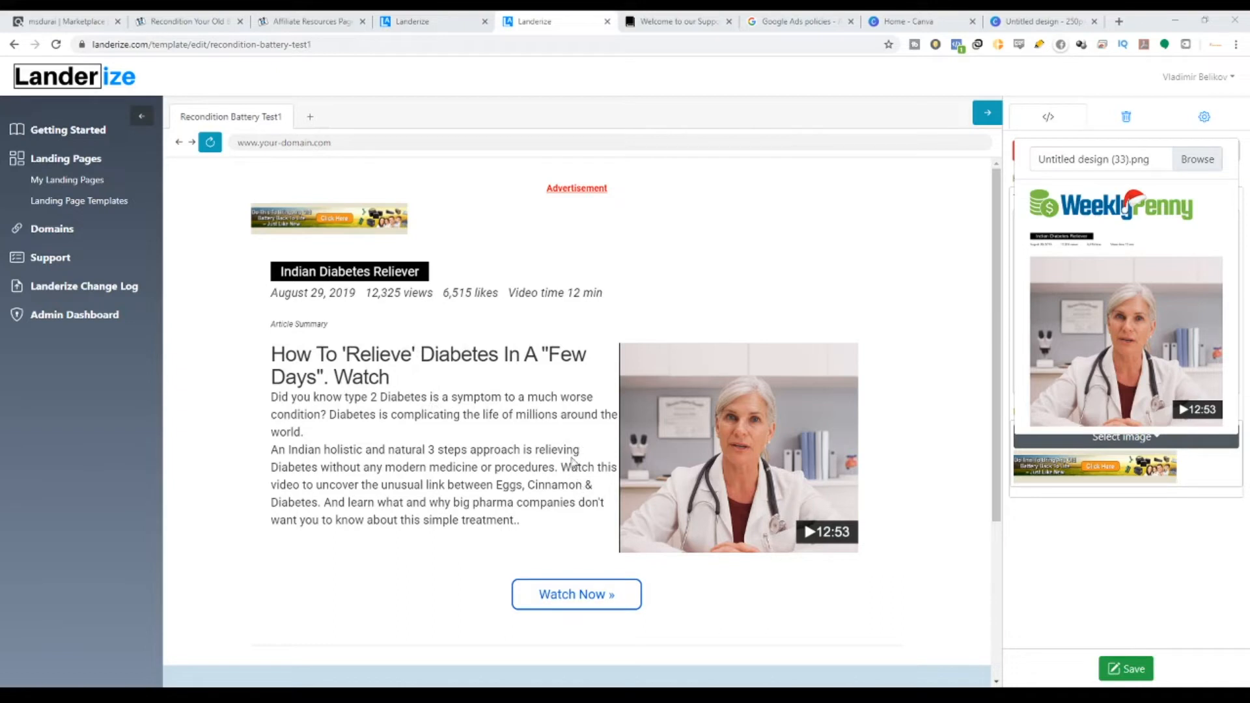
{"action": "left_click", "coordinate": [894, 543]}
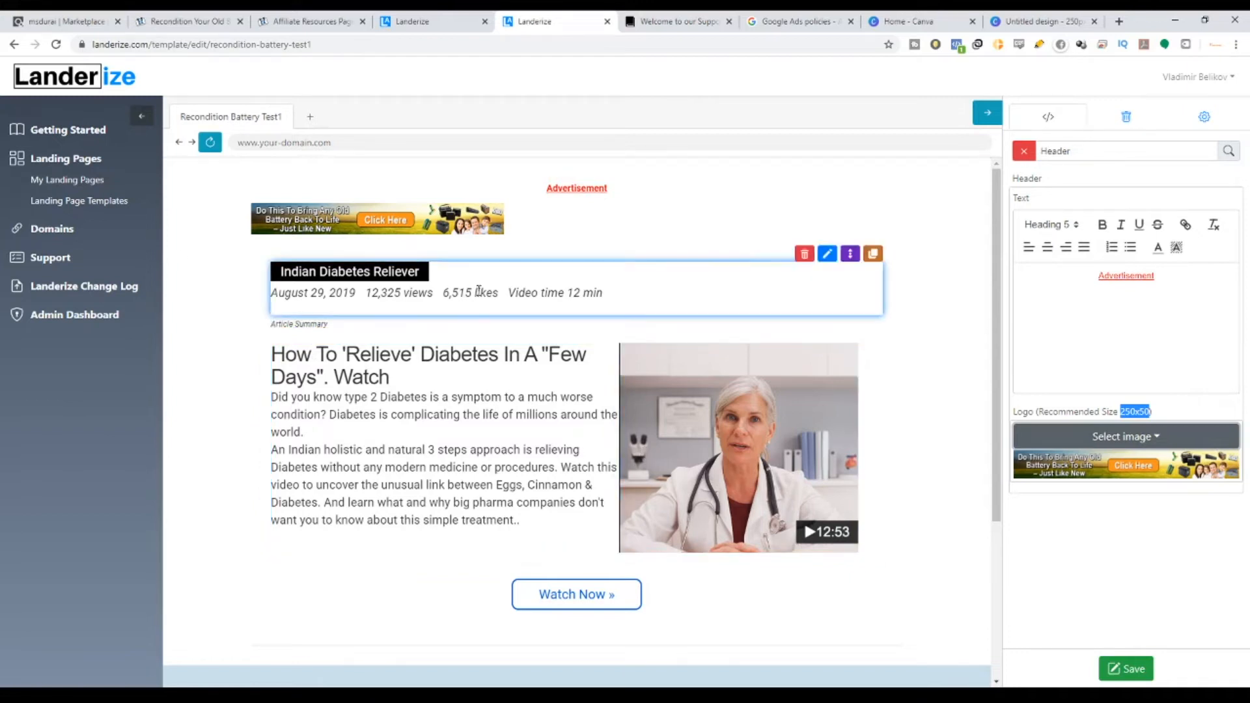
Remove the "Indian Diabetes Reliever" title from the text group below the header.
{"action": "left_click", "coordinate": [825, 258]}
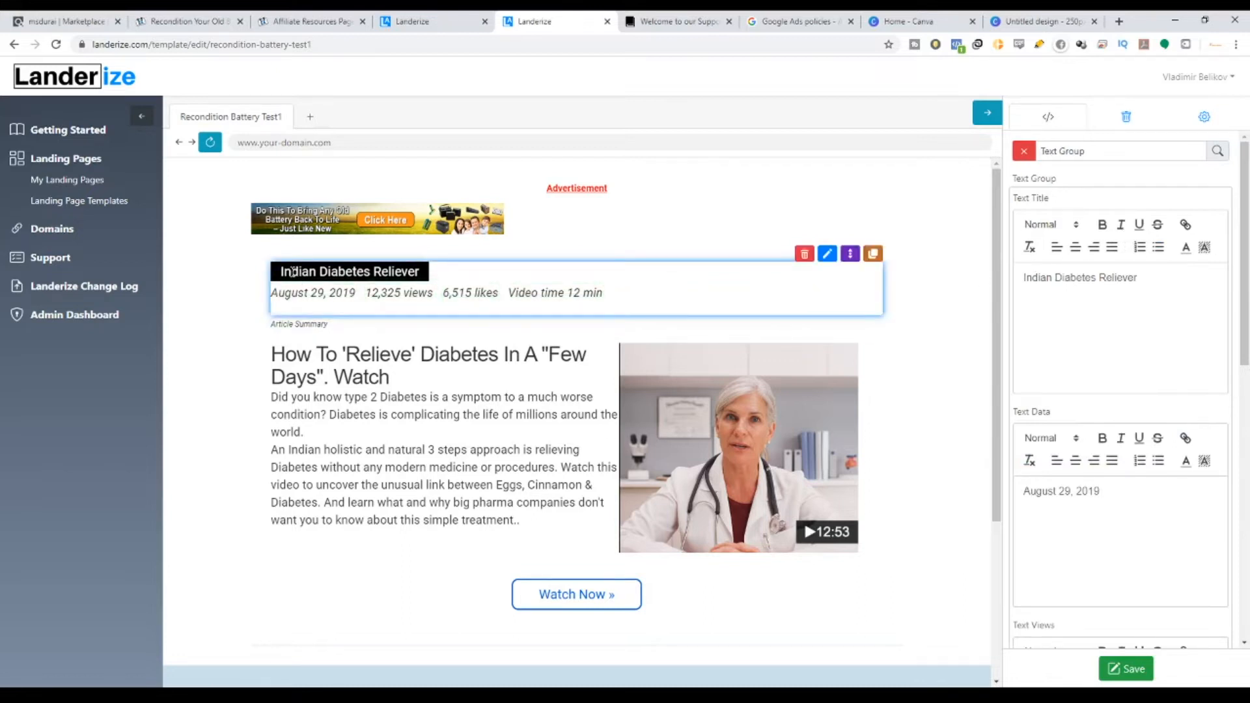
{"action": "left_click_drag", "start_coordinate": [278, 274], "coordinate": [419, 273]}
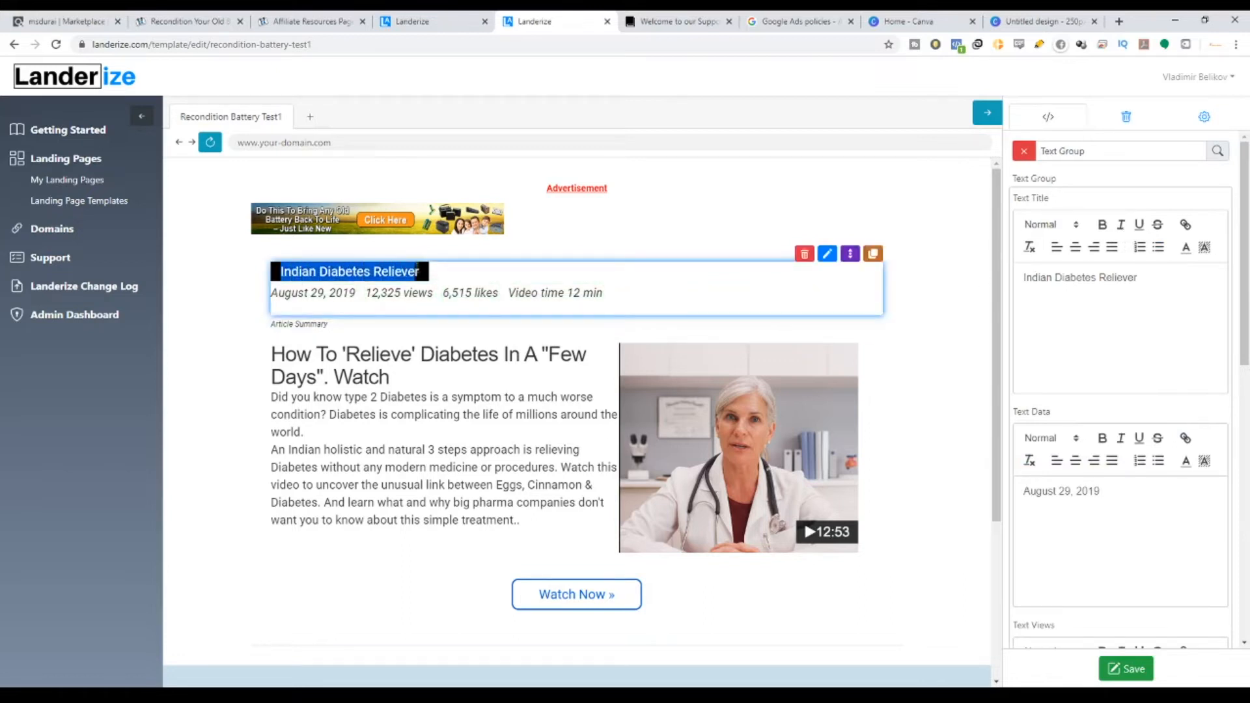
{"action": "left_click_drag", "start_coordinate": [1173, 279], "coordinate": [1016, 278]}
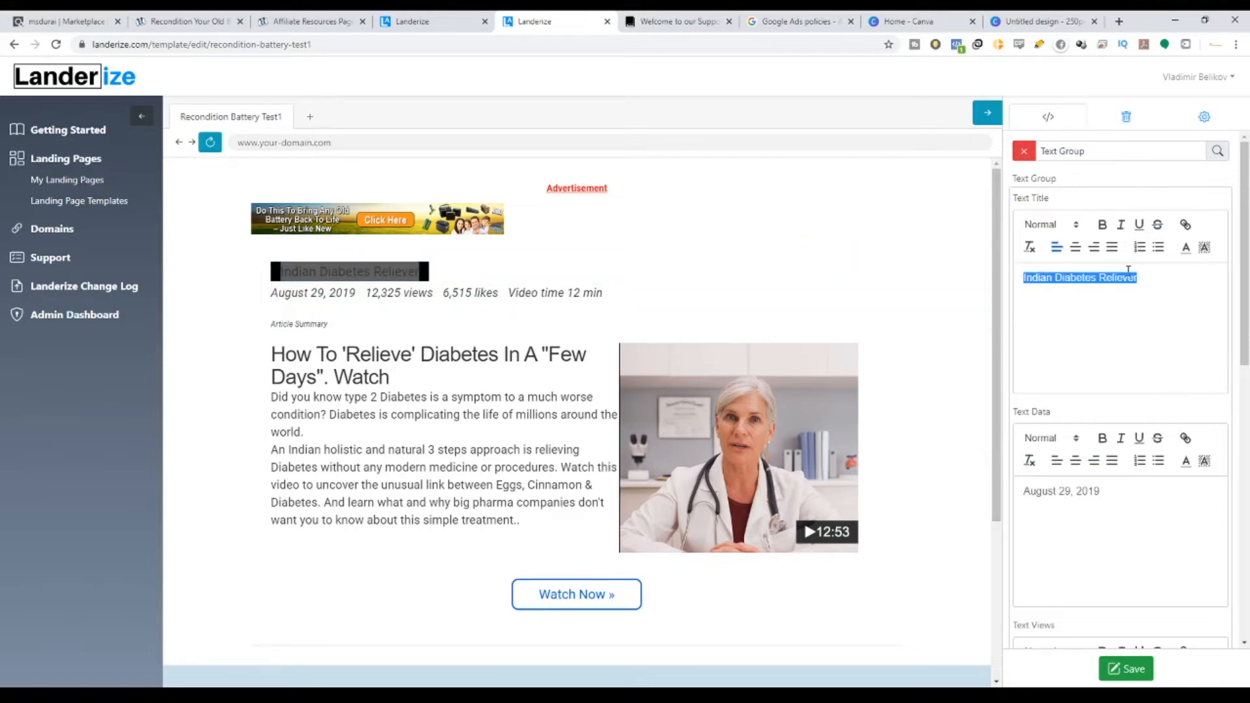
{"action": "key", "text": "BackSpace"}
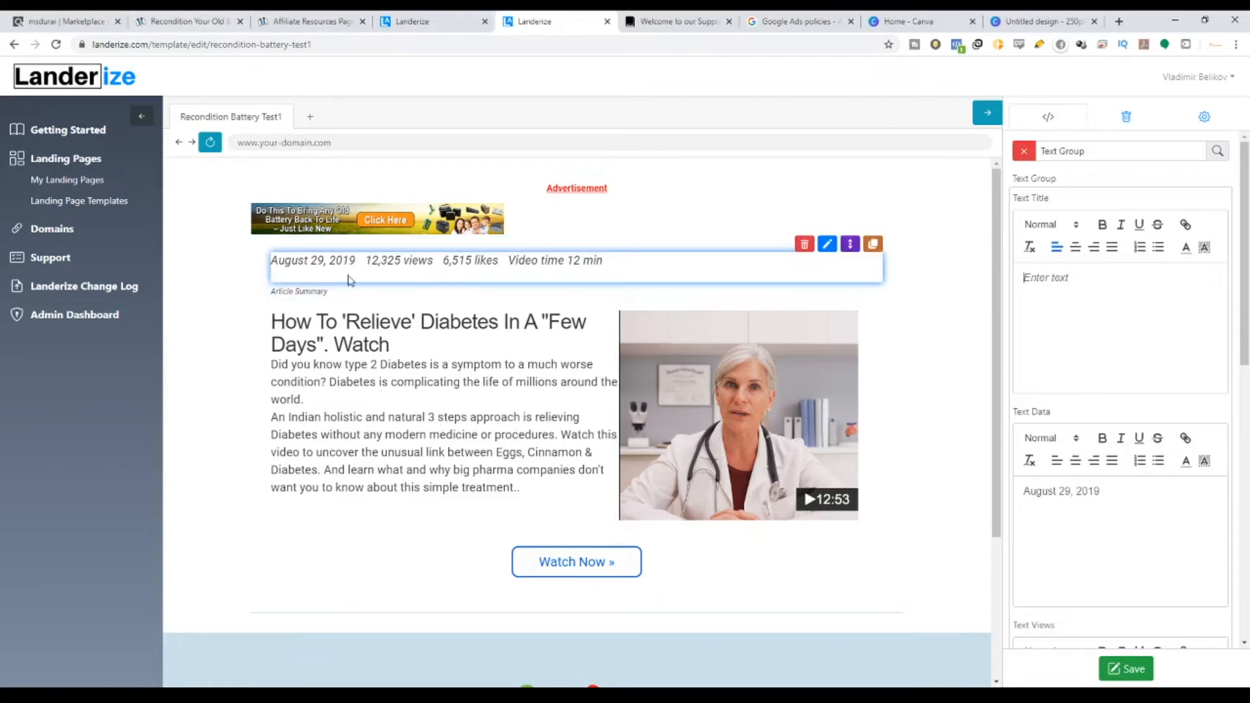
Check the EZ Battery Reconditioning sales page in the browser, dismissing its exit pop-up.
{"action": "left_click", "coordinate": [207, 17]}
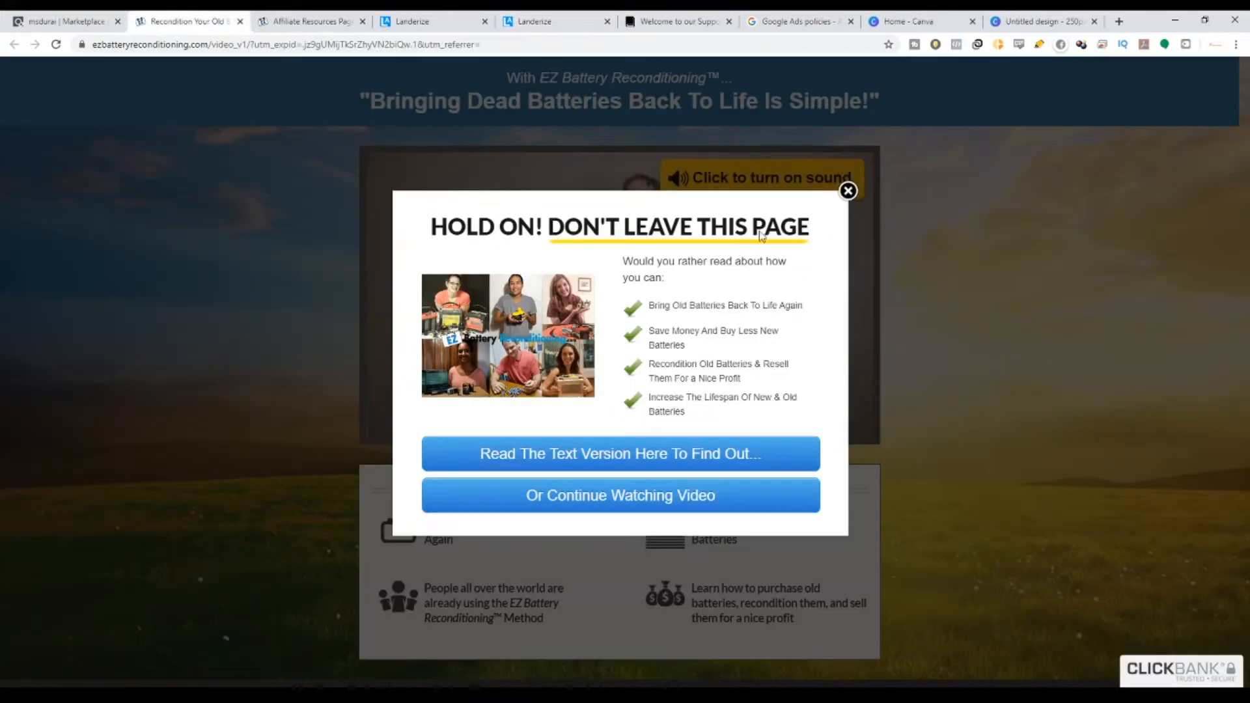
{"action": "left_click", "coordinate": [849, 193]}
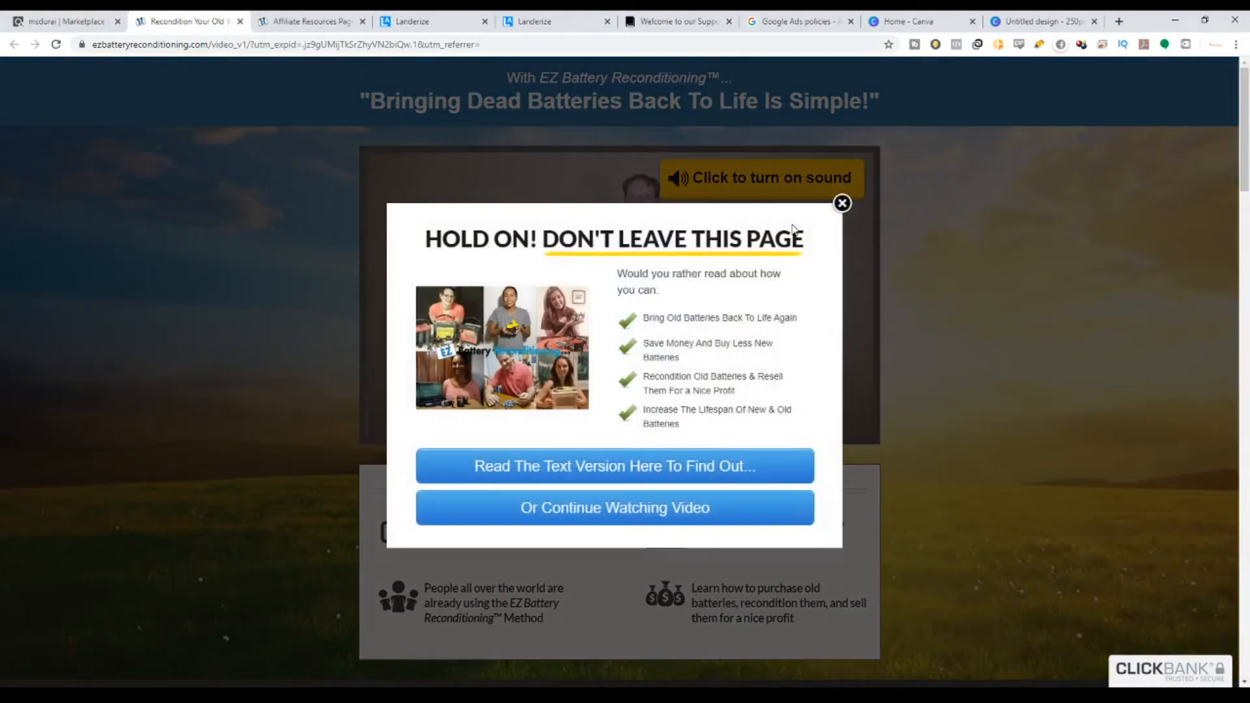
{"action": "left_click", "coordinate": [844, 204]}
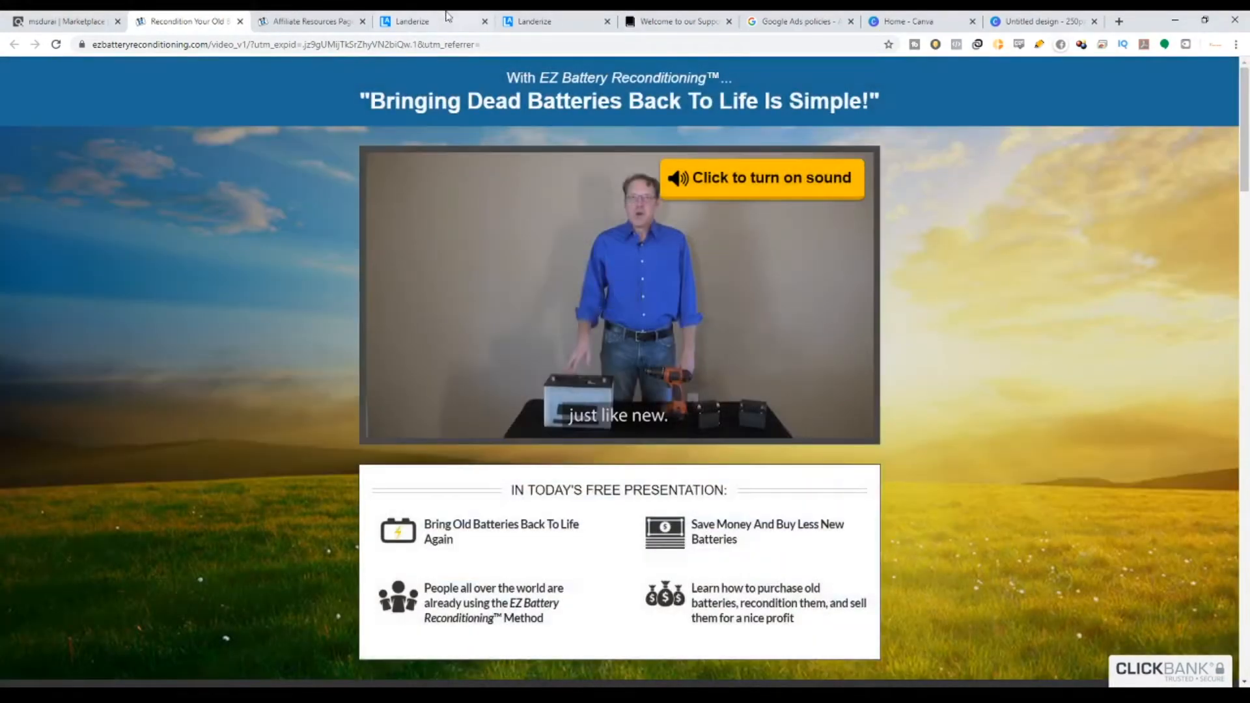
Switch back to Landerize and set the text group's date to "03 June, 2020".
{"action": "left_click", "coordinate": [547, 21]}
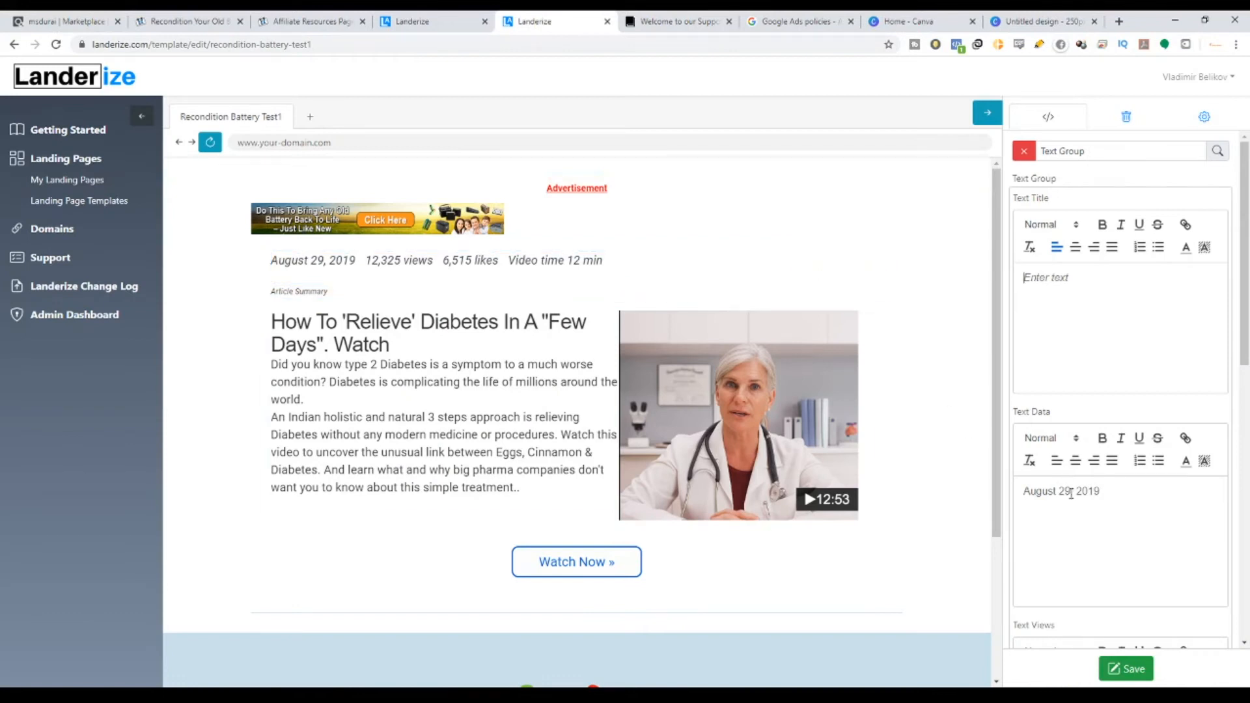
{"action": "left_click_drag", "start_coordinate": [1068, 493], "coordinate": [1014, 495]}
{"action": "type", "text": "03June"}
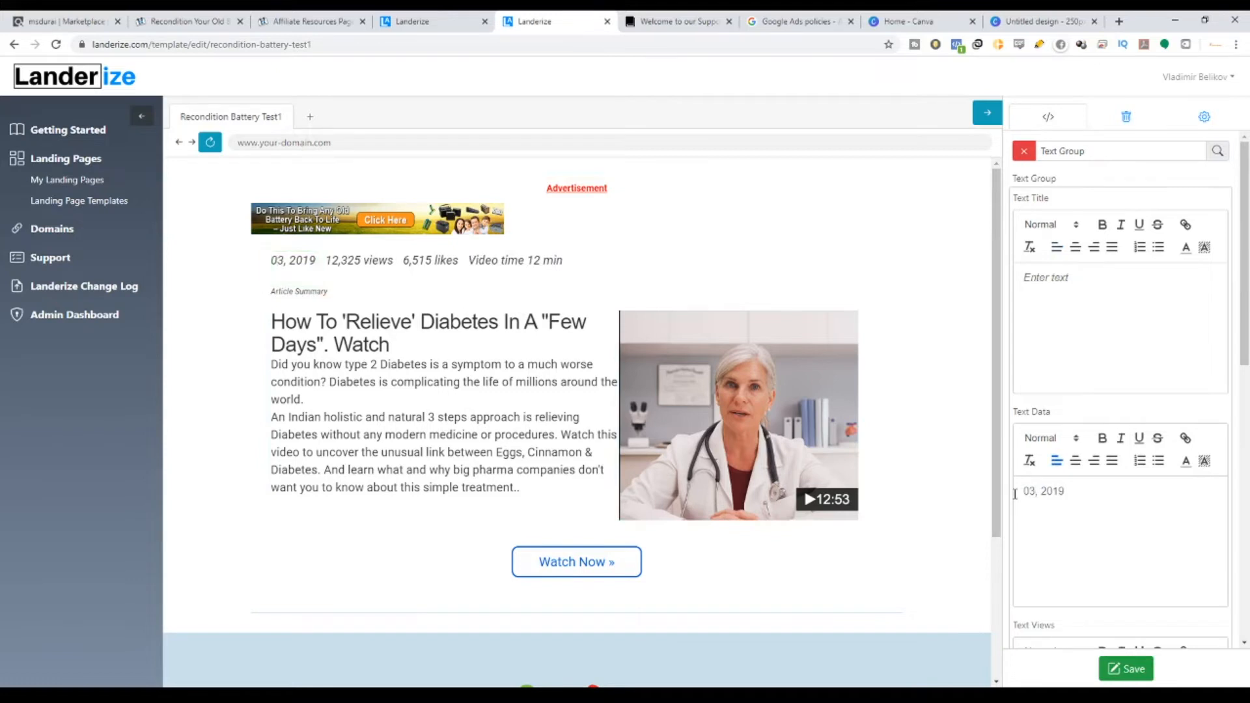
{"action": "key", "text": "BackSpace"}
{"action": "key", "text": "BackSpace"}
{"action": "key", "text": "BackSpace"}
{"action": "key", "text": "BackSpace"}
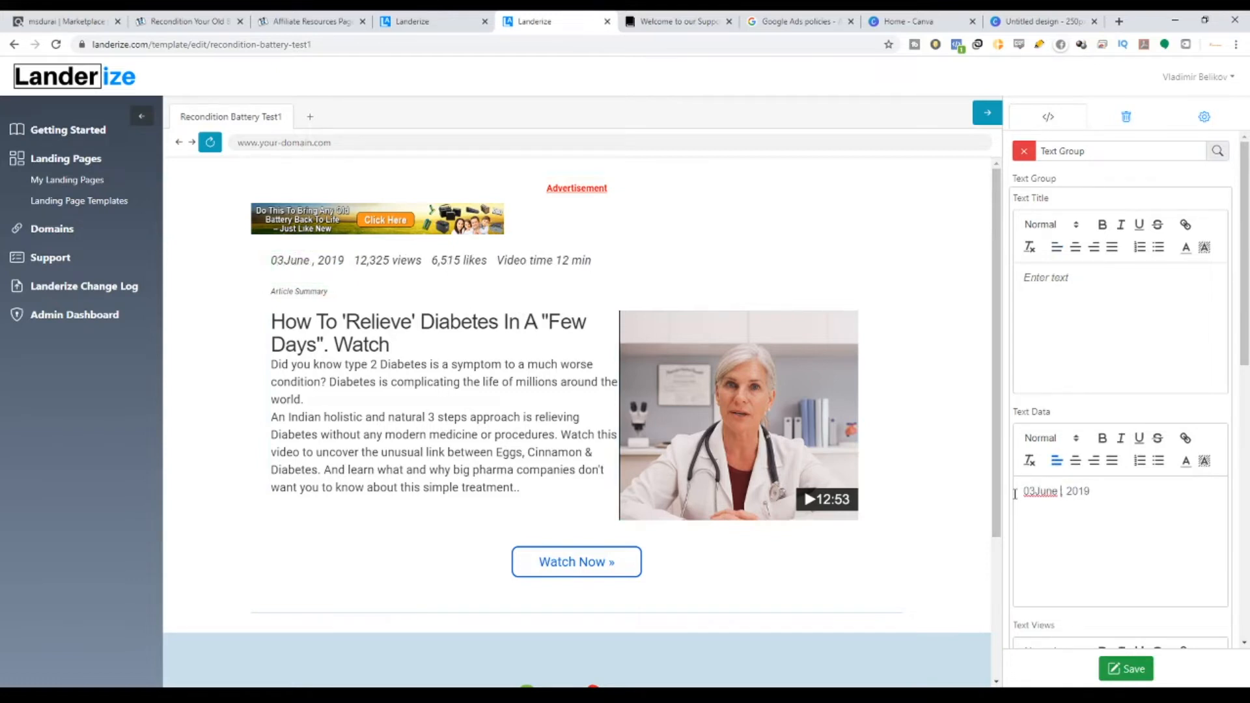
{"action": "type", "text": "jun"}
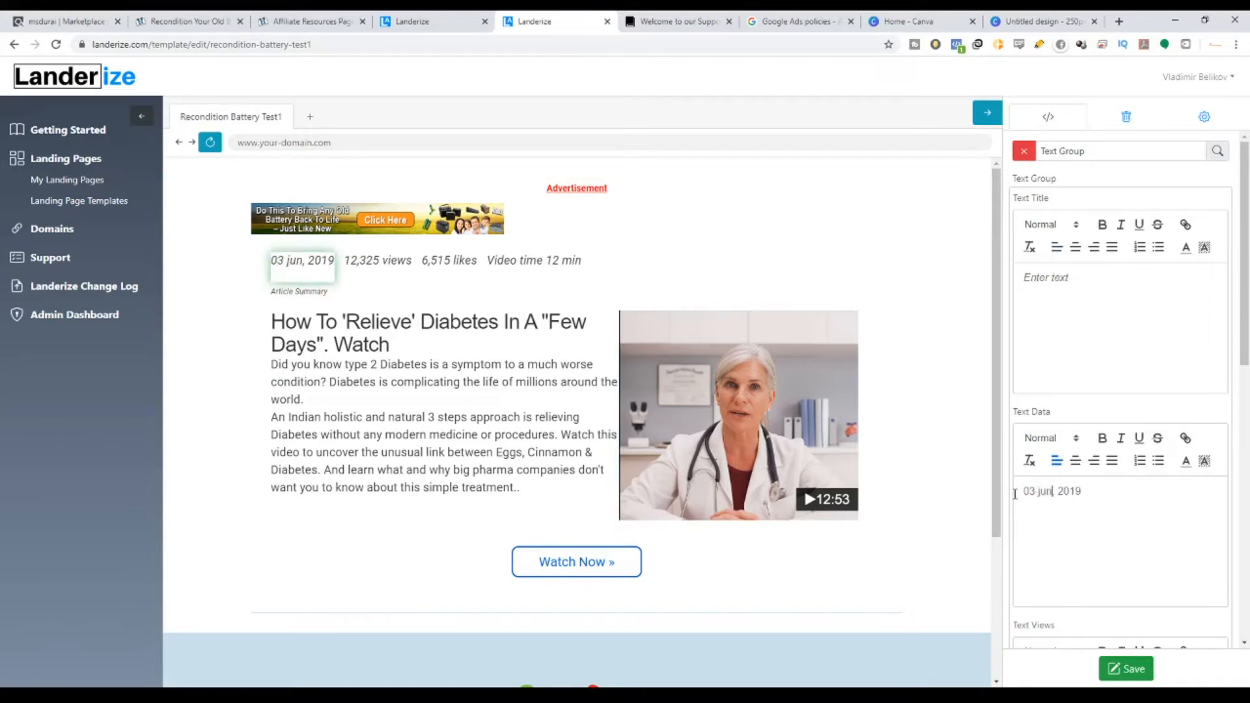
{"action": "key", "text": "BackSpace"}
{"action": "key", "text": "BackSpace"}
{"action": "key", "text": "BackSpace"}
{"action": "type", "text": "JU"}
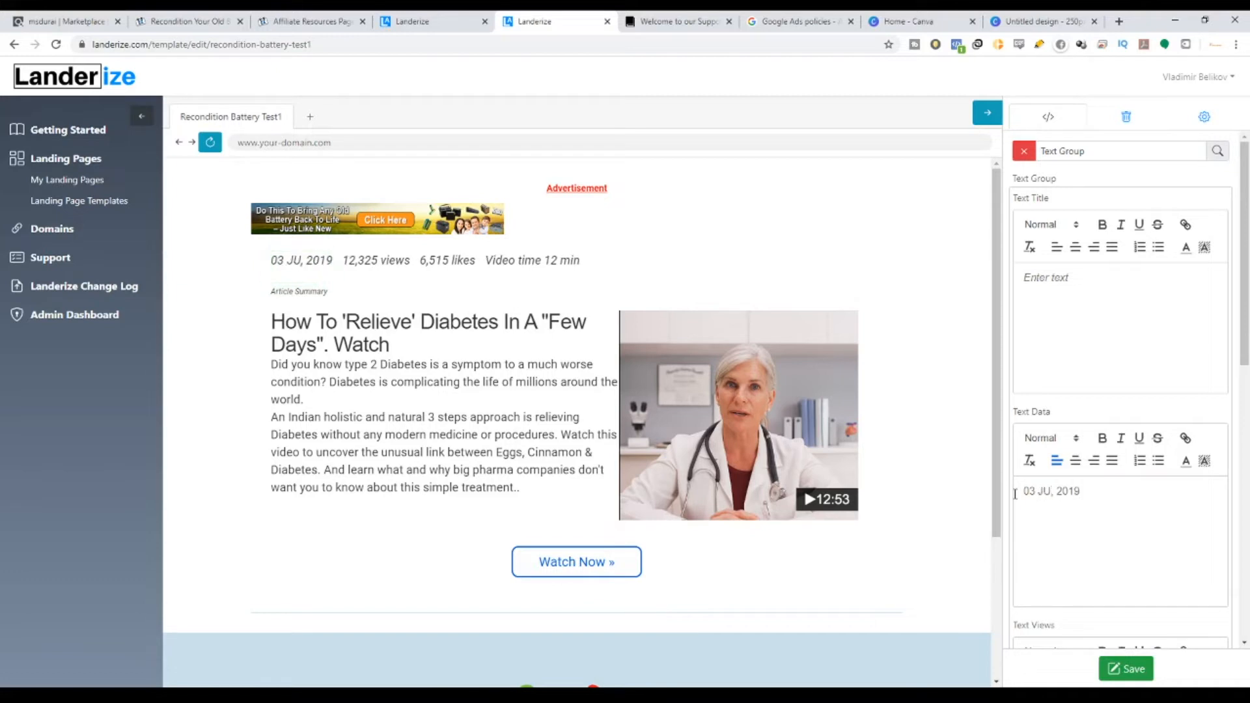
{"action": "key", "text": "BackSpace"}
{"action": "type", "text": "une"}
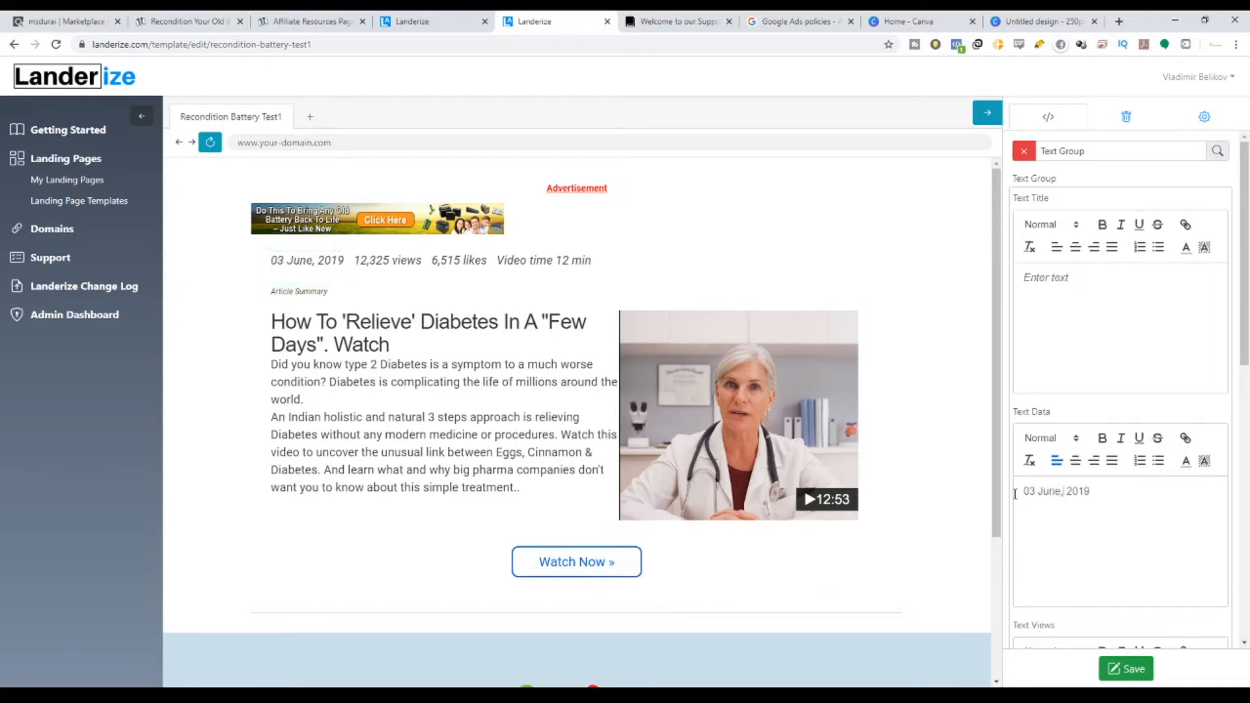
{"action": "key", "text": "BackSpace"}
{"action": "key", "text": "BackSpace"}
{"action": "type", "text": "20"}
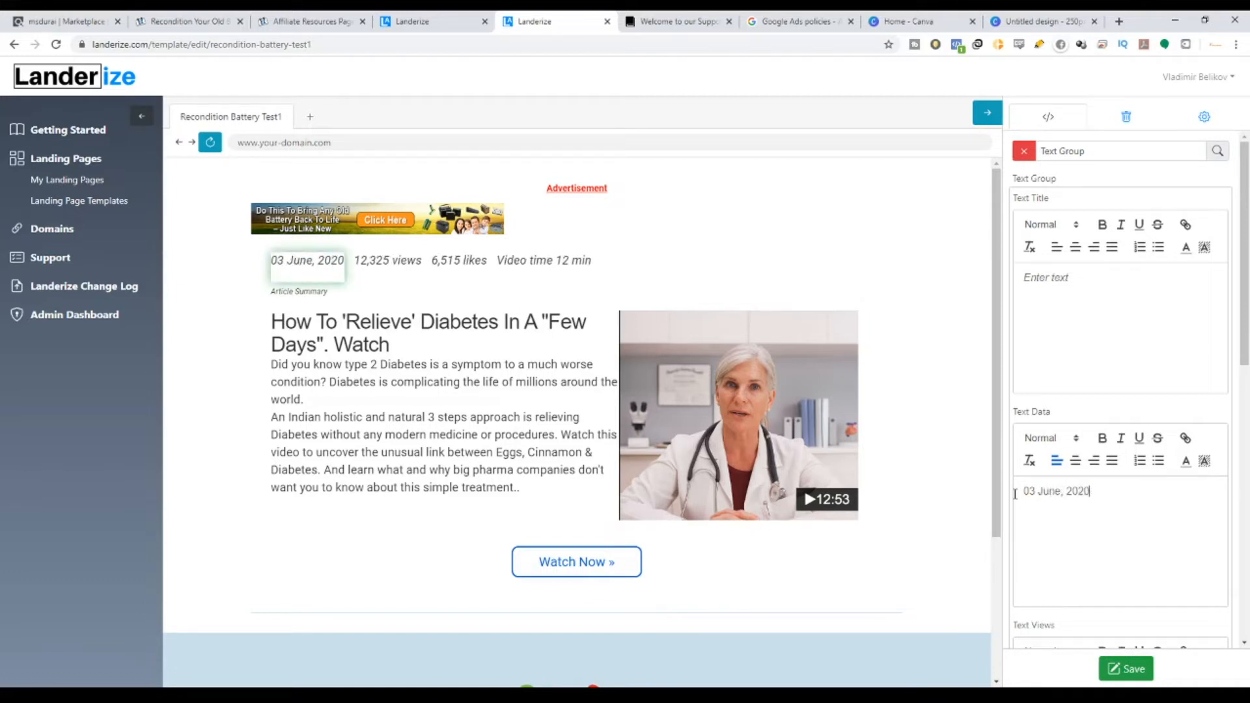
Set the text group's view count to "102,325 views" and its like count to "89,515 likes".
{"action": "scroll", "coordinate": [1145, 539], "scroll_direction": "down", "scroll_amount": 6}
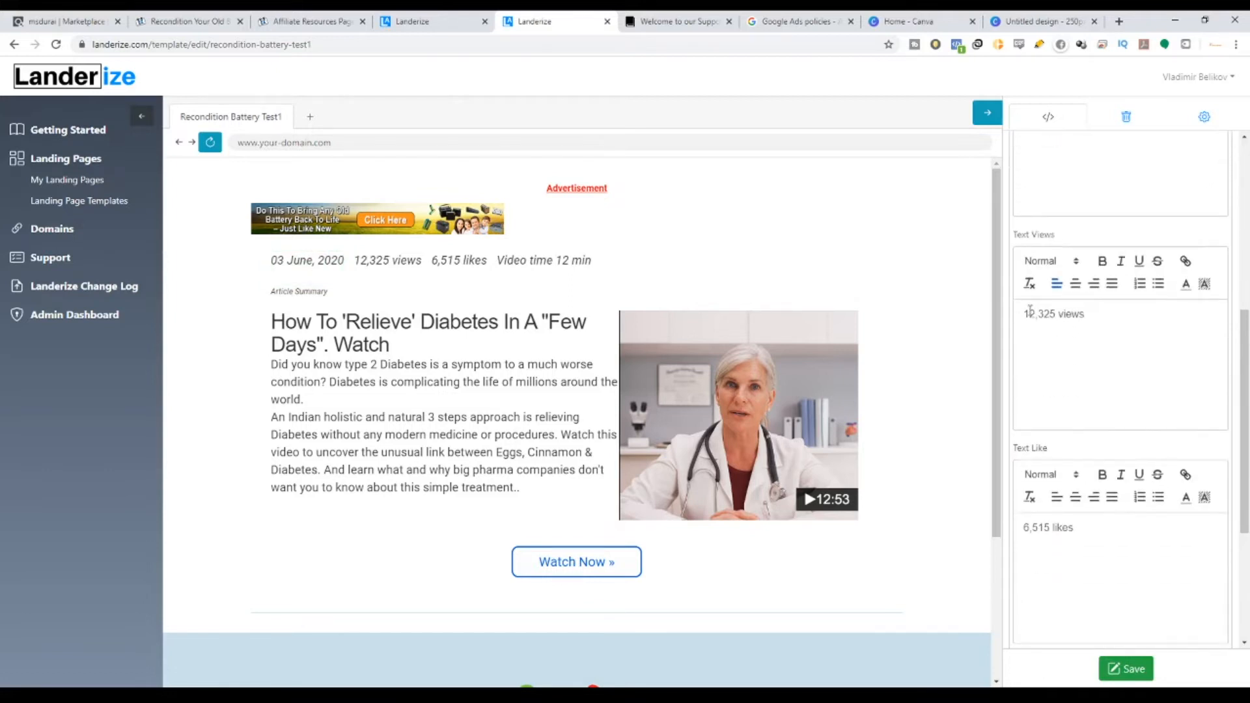
{"action": "left_click", "coordinate": [1029, 313]}
{"action": "type", "text": "0"}
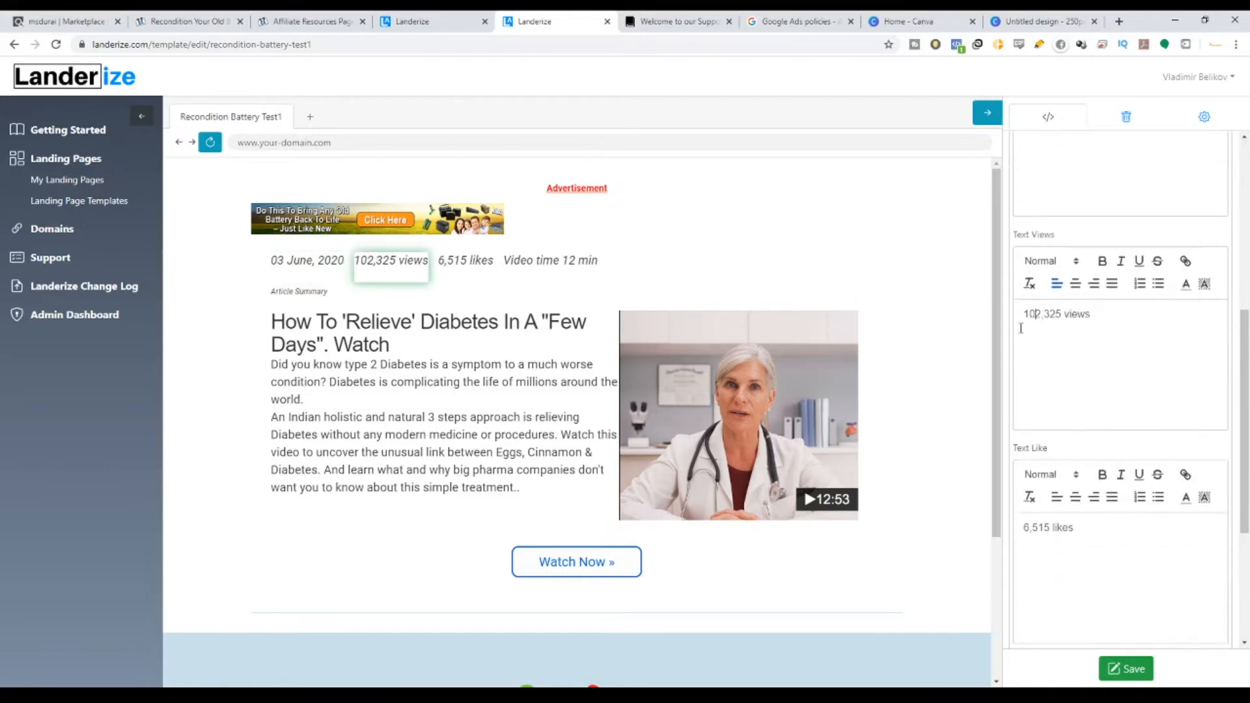
{"action": "left_click", "coordinate": [1030, 528]}
{"action": "key", "text": "BackSpace"}
{"action": "type", "text": "89"}
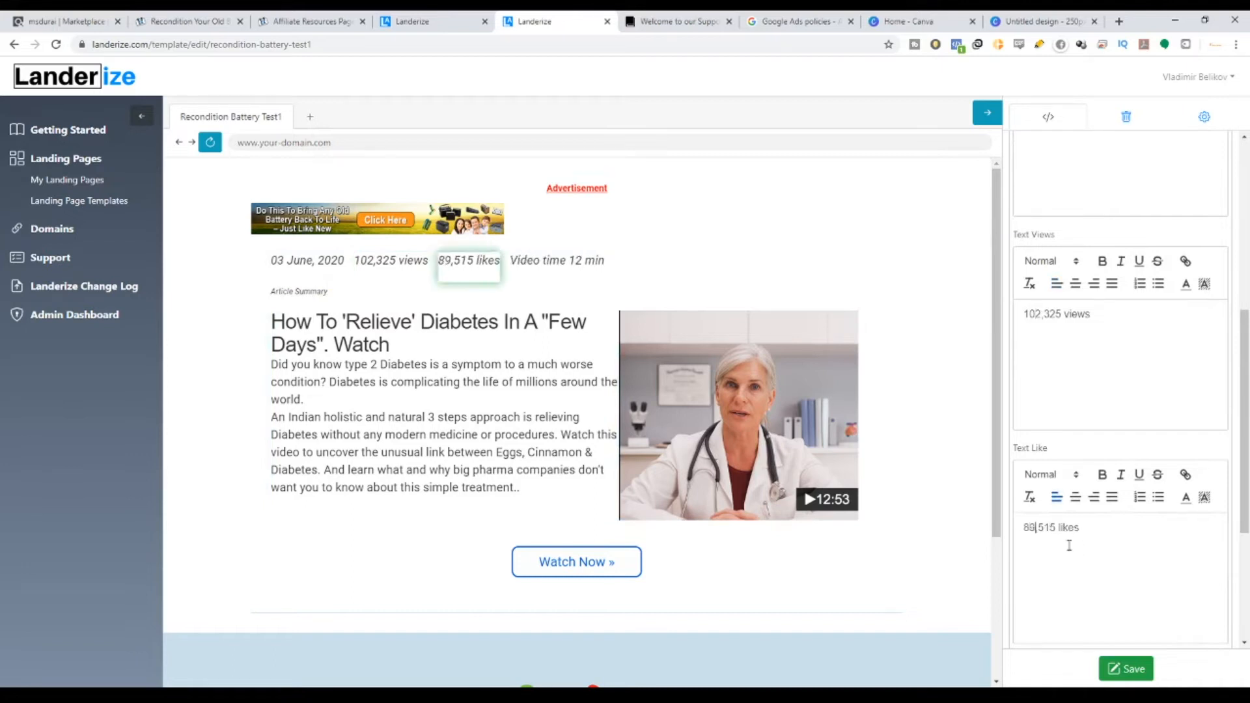
Clear the "Video time 12 min" text from the text group.
{"action": "scroll", "coordinate": [1070, 547], "scroll_direction": "down", "scroll_amount": 3}
{"action": "scroll", "coordinate": [1069, 549], "scroll_direction": "down", "scroll_amount": 1}
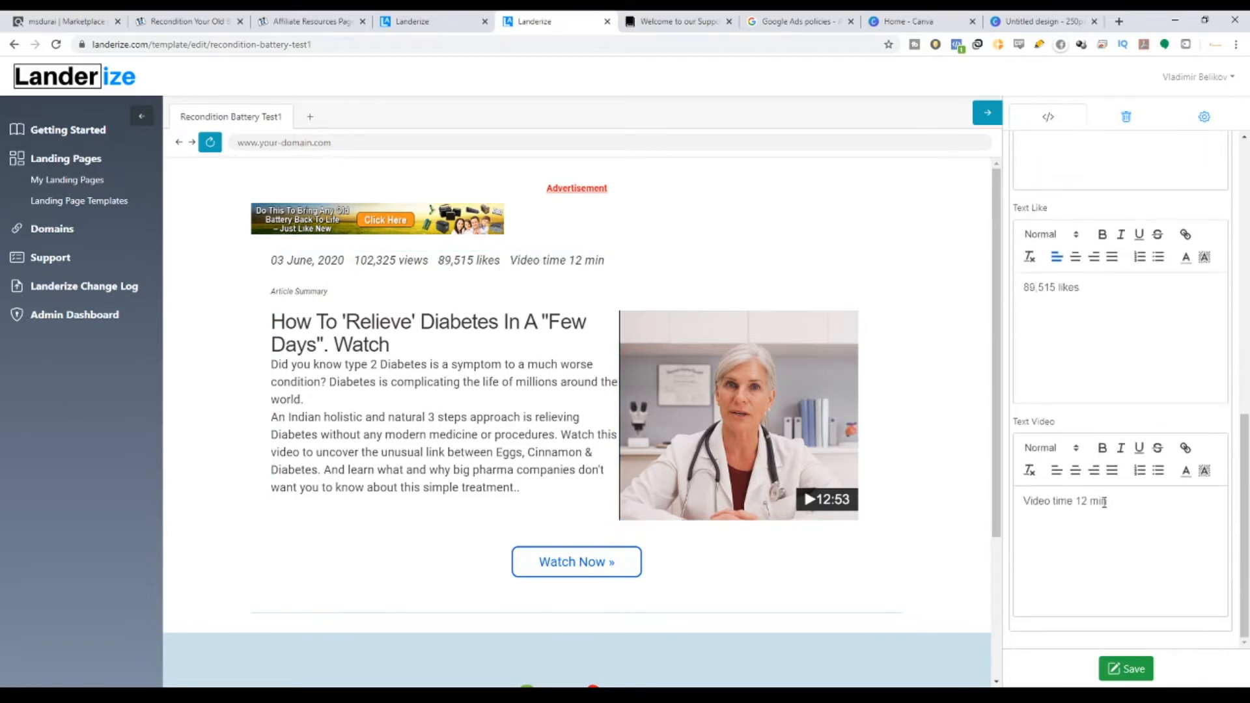
{"action": "triple_click", "coordinate": [1024, 502]}
{"action": "key", "text": "BackSpace"}
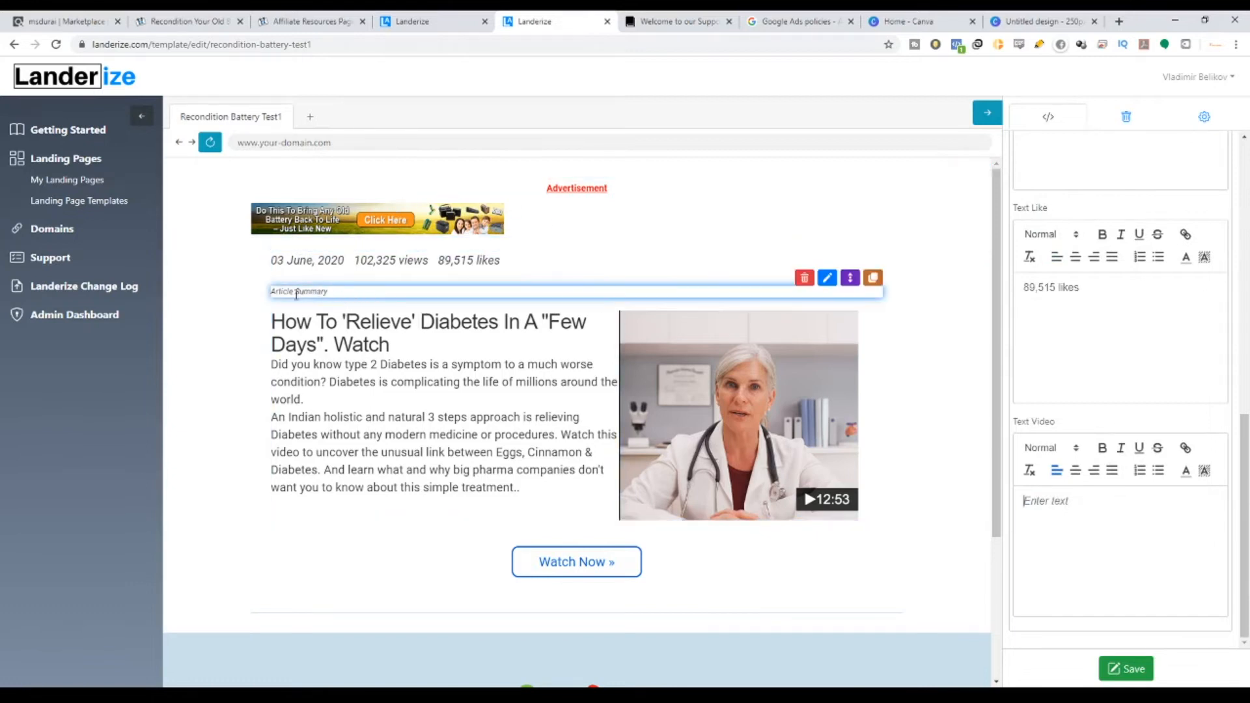
Shorten the "Article Summary" label above the headline to "Summary".
{"action": "left_click_drag", "start_coordinate": [280, 291], "coordinate": [332, 298]}
{"action": "left_click", "coordinate": [827, 279]}
{"action": "left_click_drag", "start_coordinate": [1054, 203], "coordinate": [987, 216]}
{"action": "key", "text": "BackSpace"}
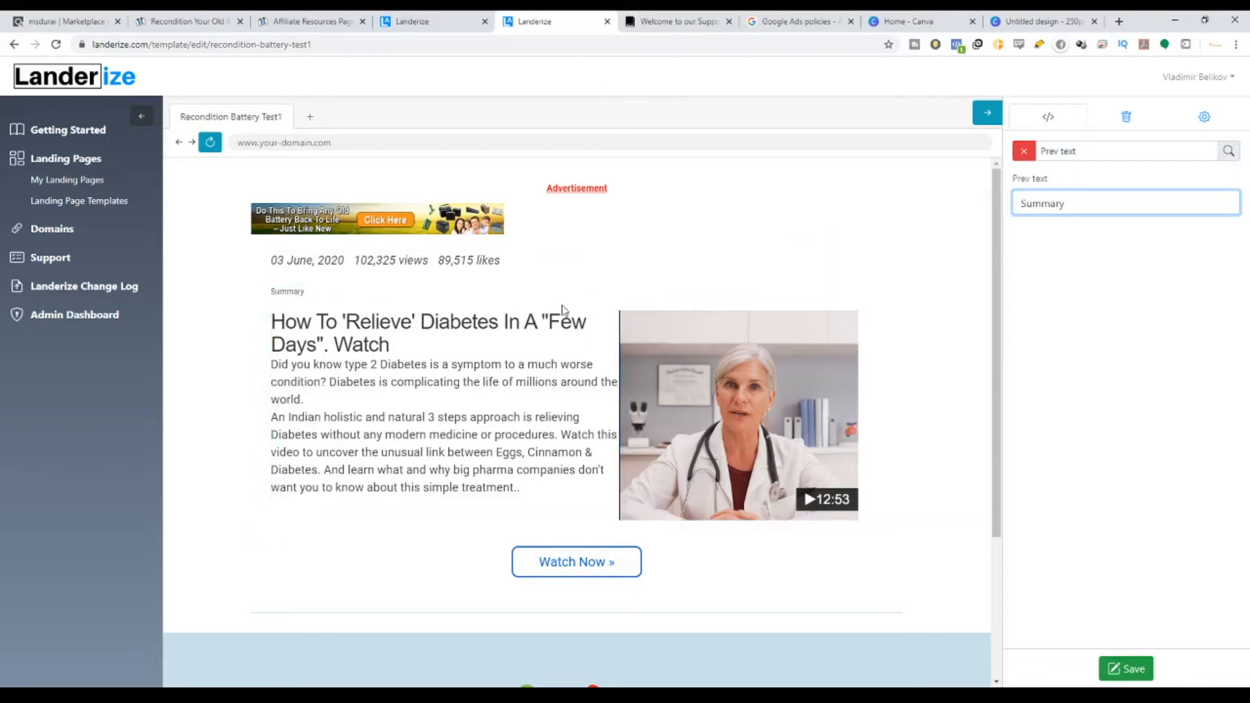
Copy "Leaked Secret Reveals How To Bring Any Dead Battery Back To Life Again - Just Like New" from the affiliate resources page's suggested headlines.
{"action": "left_click", "coordinate": [609, 303]}
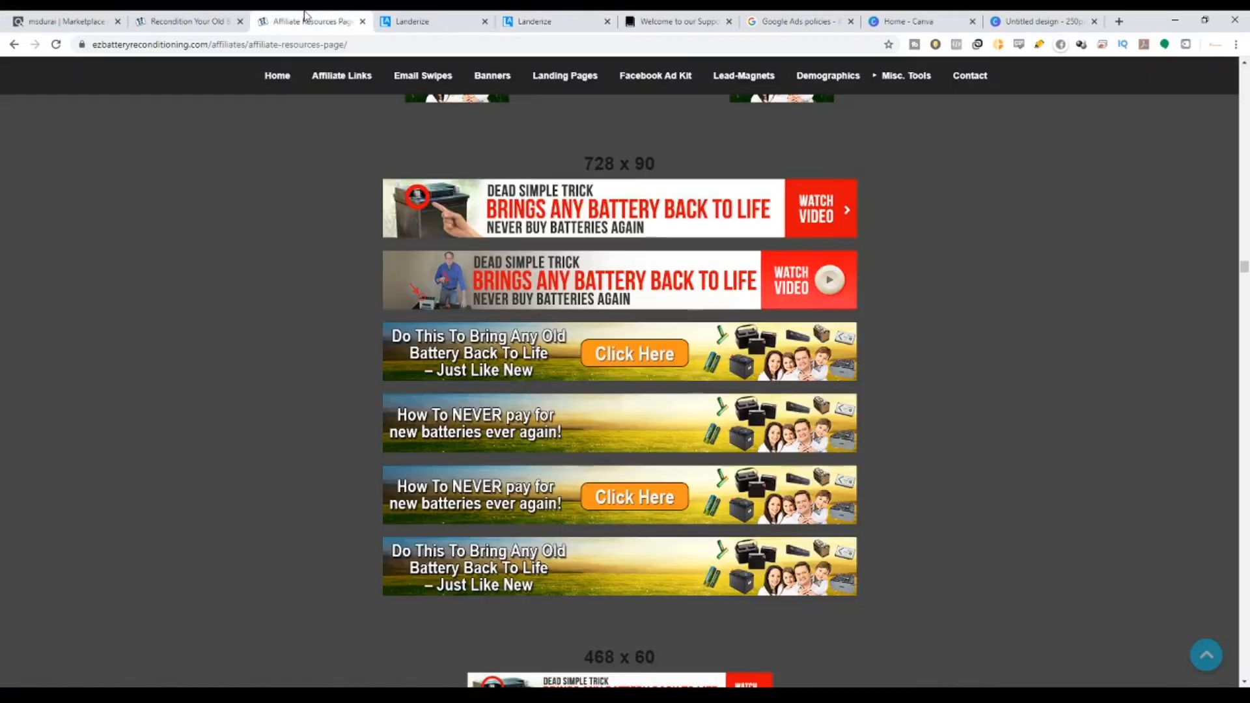
{"action": "left_click", "coordinate": [307, 21]}
{"action": "left_click_drag", "start_coordinate": [1244, 267], "coordinate": [1233, 79]}
{"action": "scroll", "coordinate": [627, 449], "scroll_direction": "down", "scroll_amount": 6}
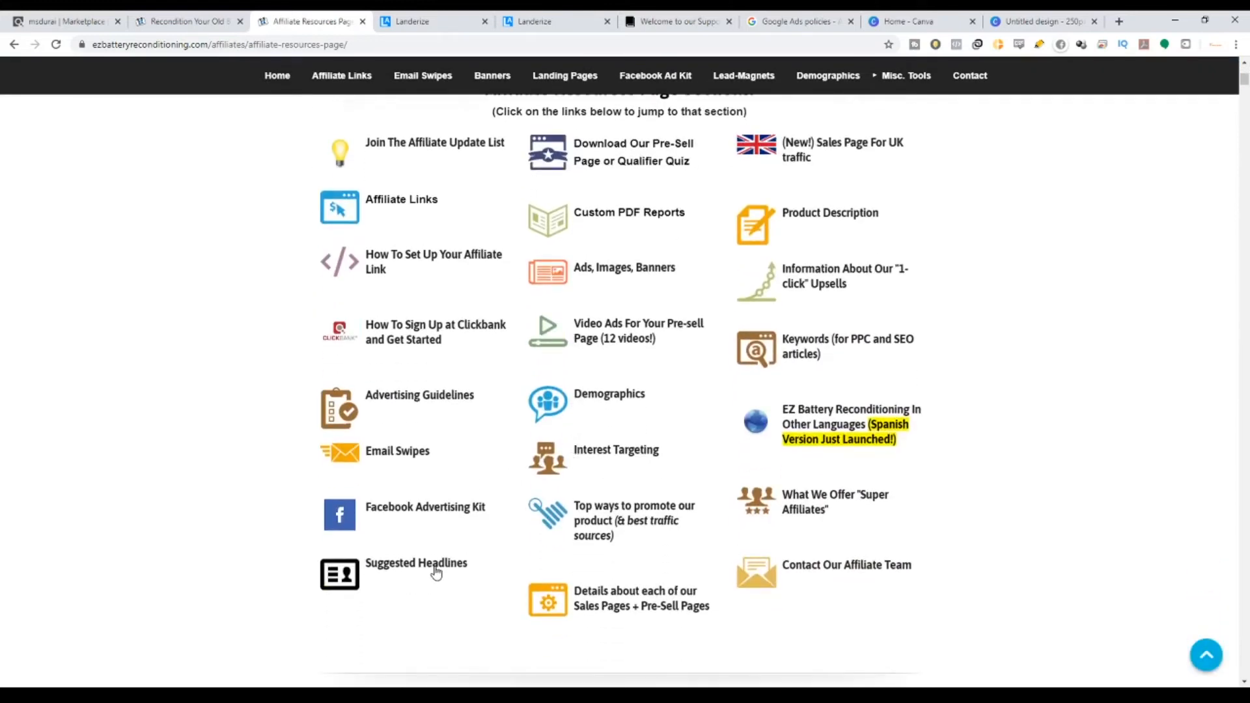
{"action": "left_click", "coordinate": [435, 572]}
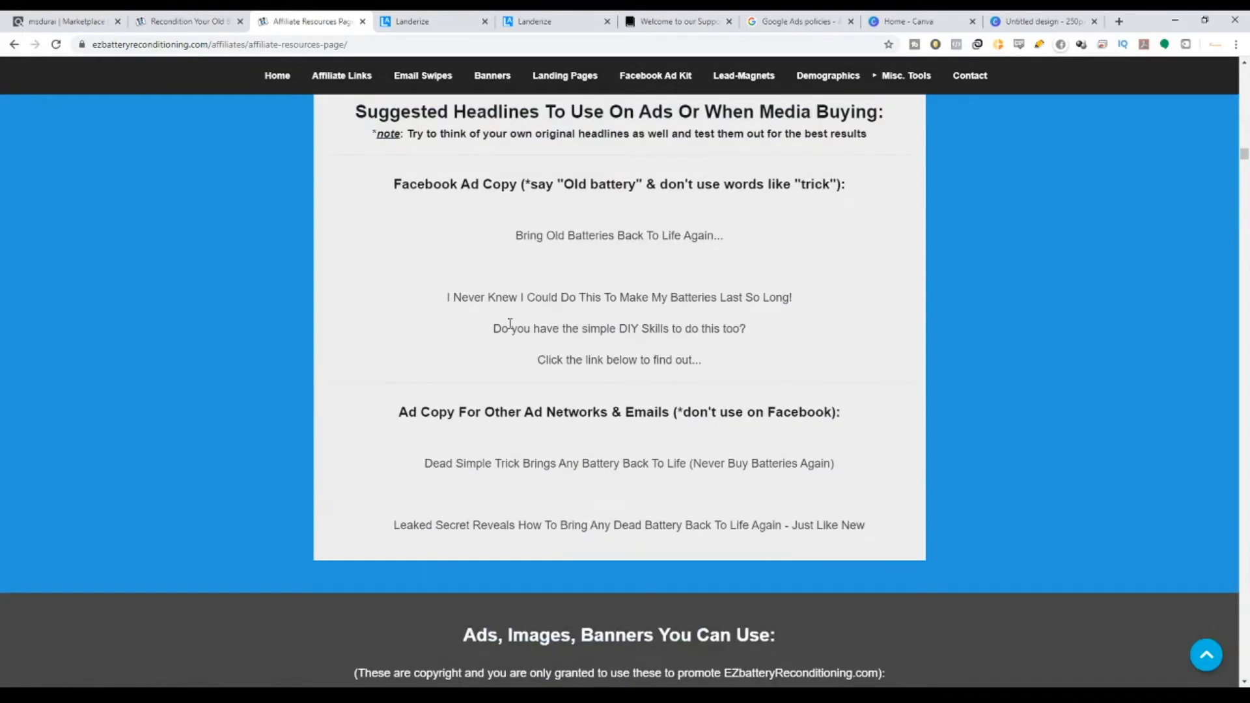
{"action": "scroll", "coordinate": [553, 311], "scroll_direction": "up", "scroll_amount": 1}
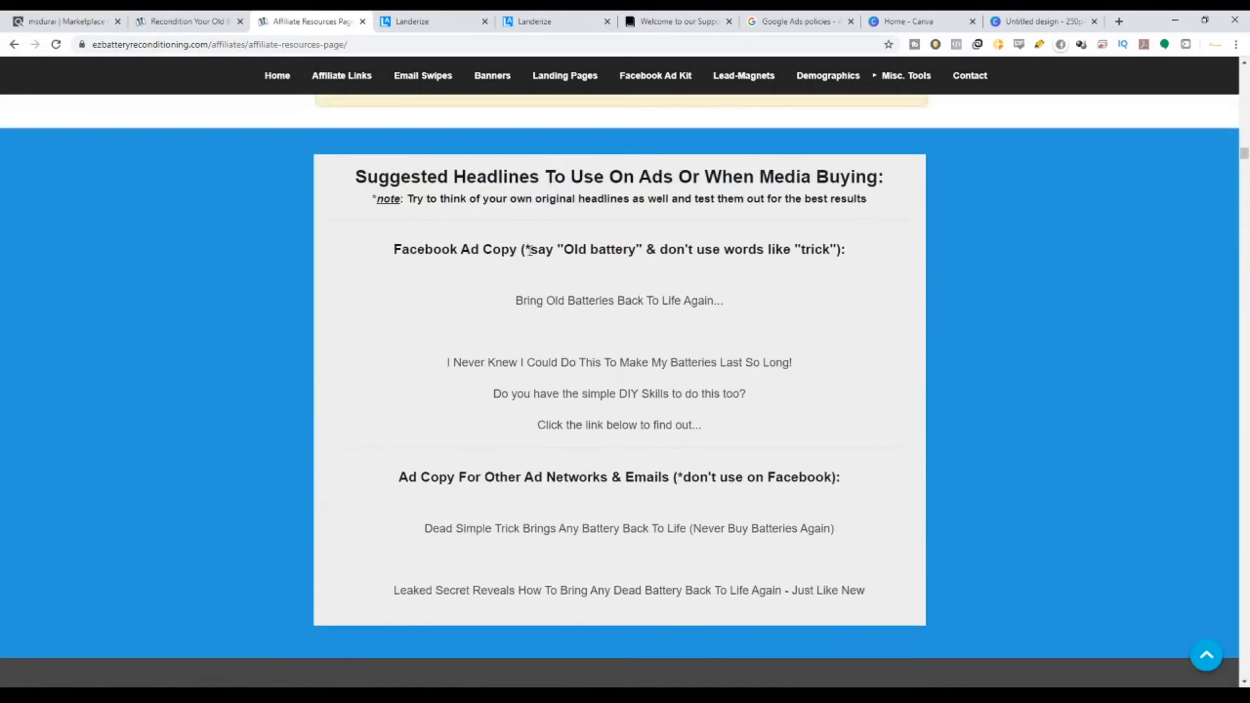
{"action": "left_click_drag", "start_coordinate": [403, 250], "coordinate": [521, 250]}
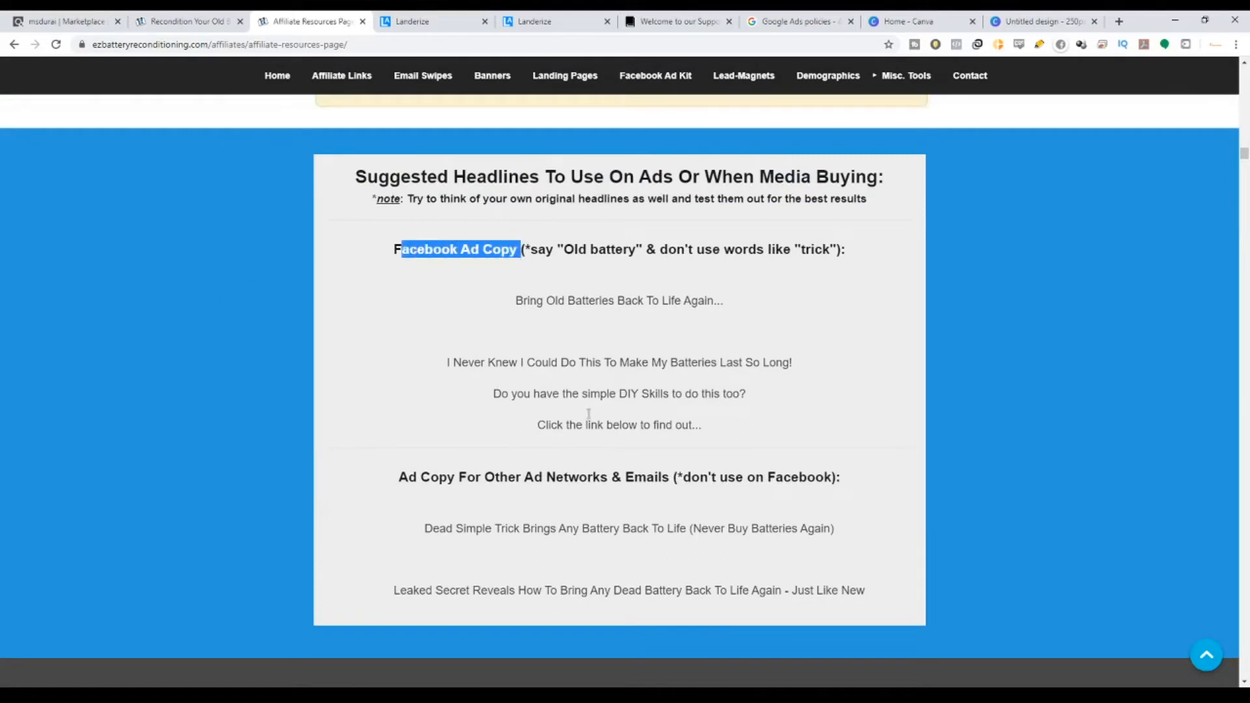
{"action": "left_click_drag", "start_coordinate": [456, 479], "coordinate": [713, 480]}
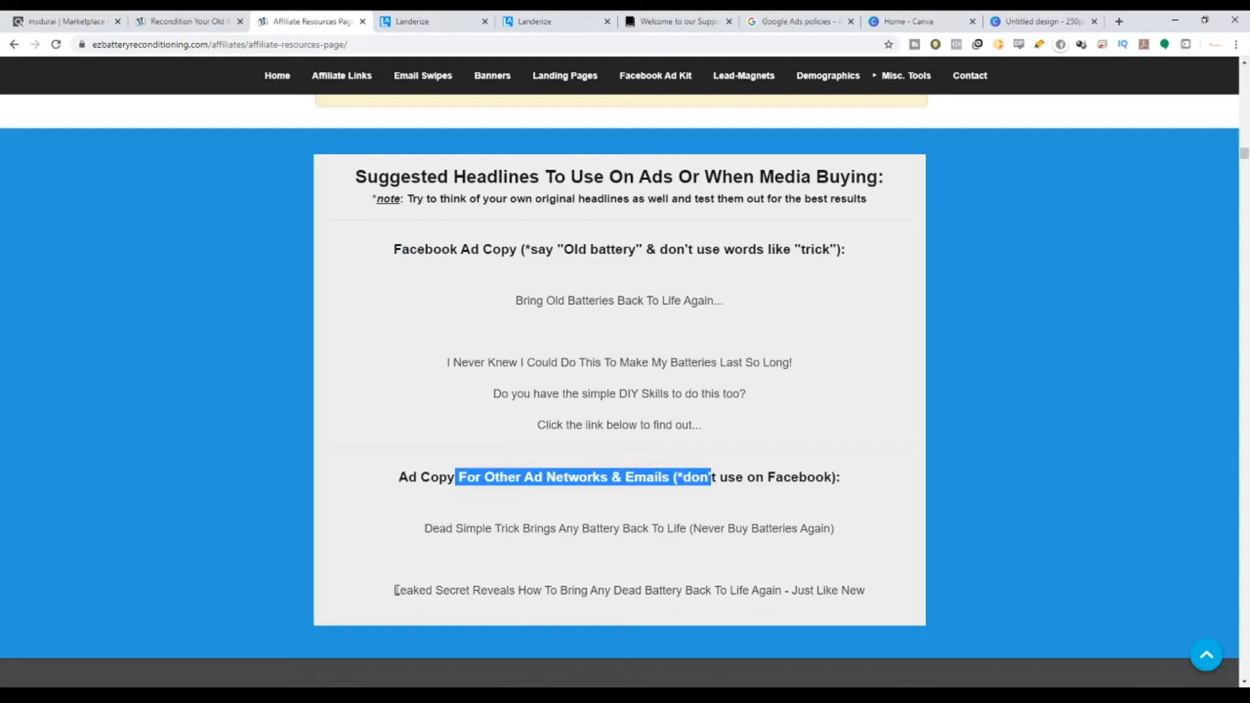
{"action": "left_click_drag", "start_coordinate": [396, 590], "coordinate": [865, 590]}
Replace the diabetes headline with "Leaked Secret Reveals How To Bring Any Dead Battery Back To Life Again - Just Like New" before the word "Watch".
{"action": "left_click", "coordinate": [554, 21]}
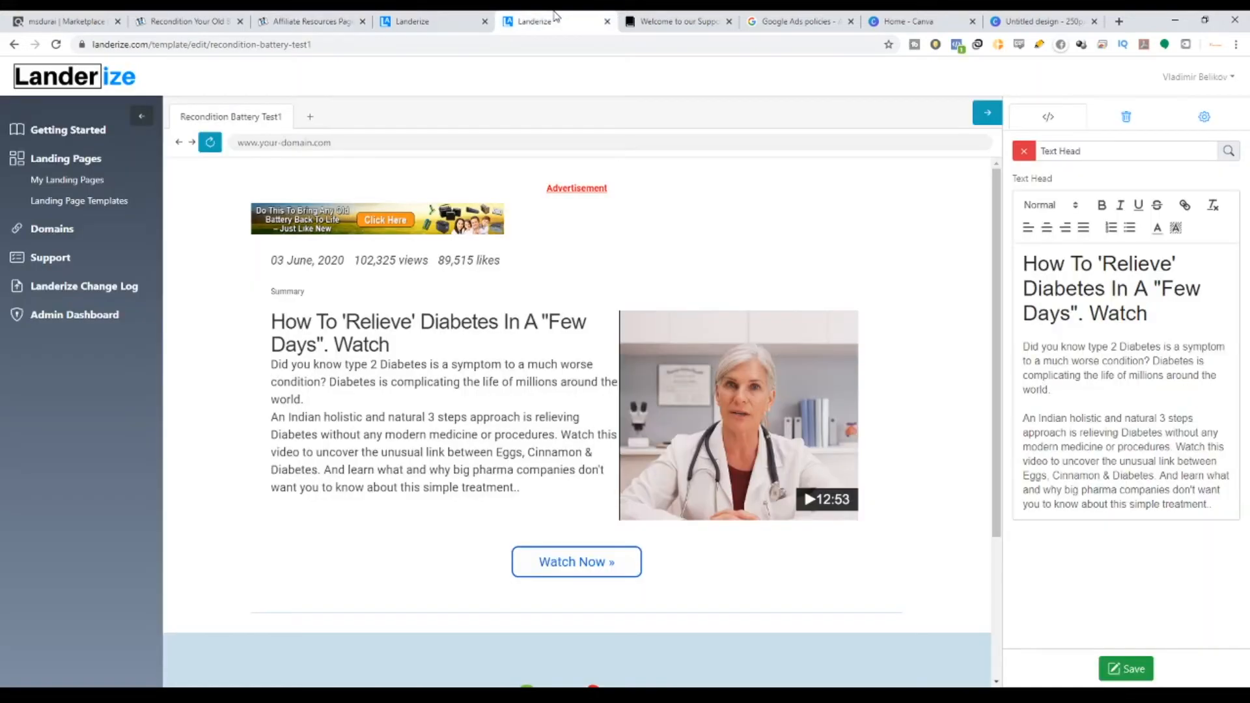
{"action": "left_click", "coordinate": [1092, 314]}
{"action": "left_click_drag", "start_coordinate": [1078, 314], "coordinate": [1023, 264]}
{"action": "key", "text": "ctrl+v"}
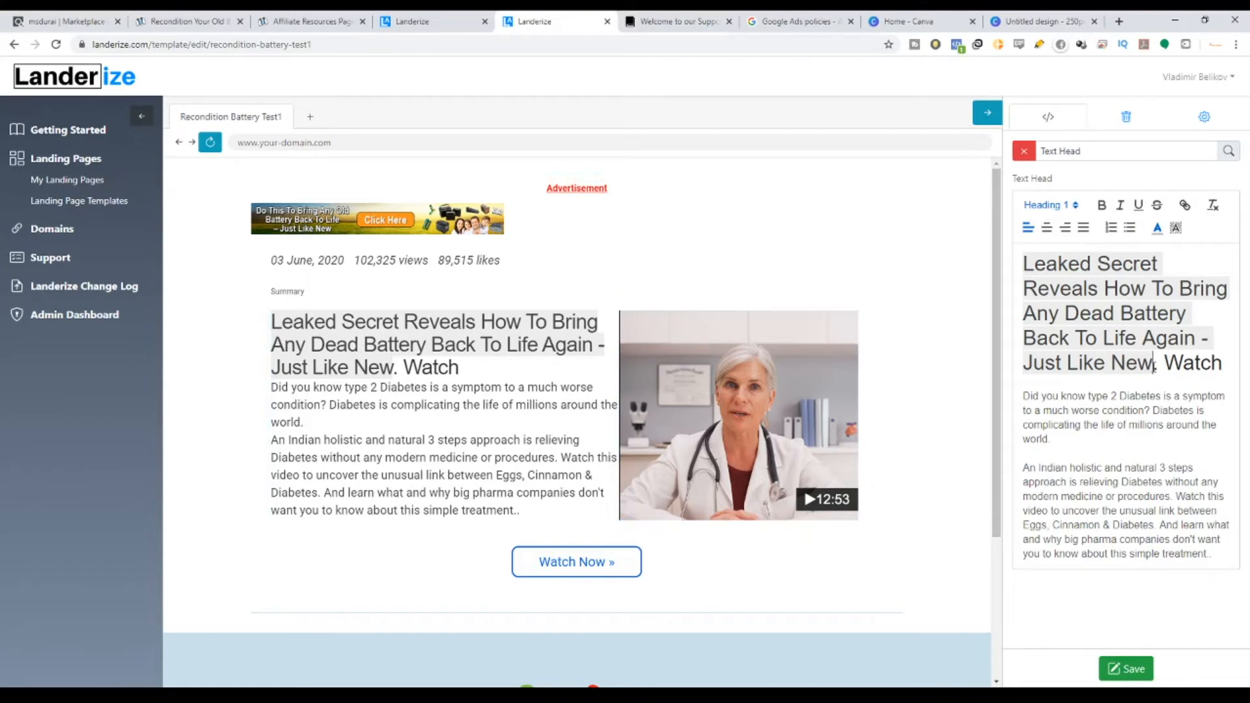
Remove the grey background highlight from the pasted battery headline.
{"action": "left_click_drag", "start_coordinate": [1154, 366], "coordinate": [1022, 259]}
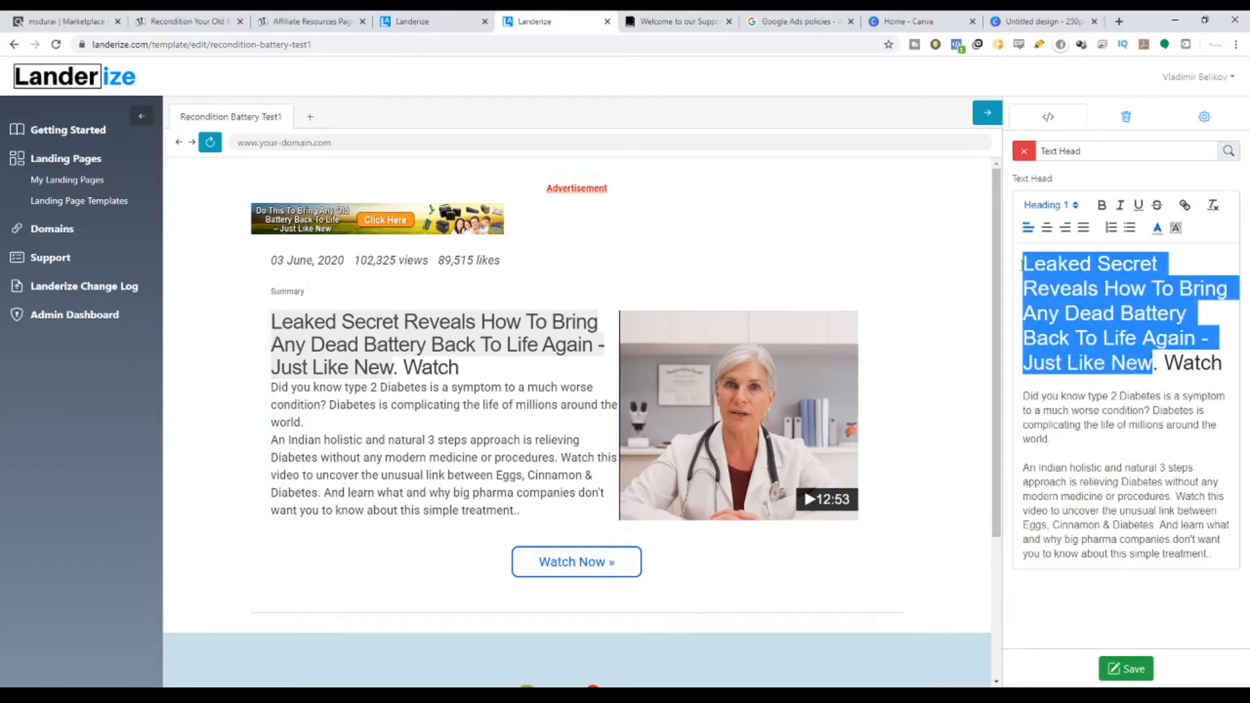
{"action": "left_click", "coordinate": [1178, 229]}
{"action": "left_click", "coordinate": [1177, 251]}
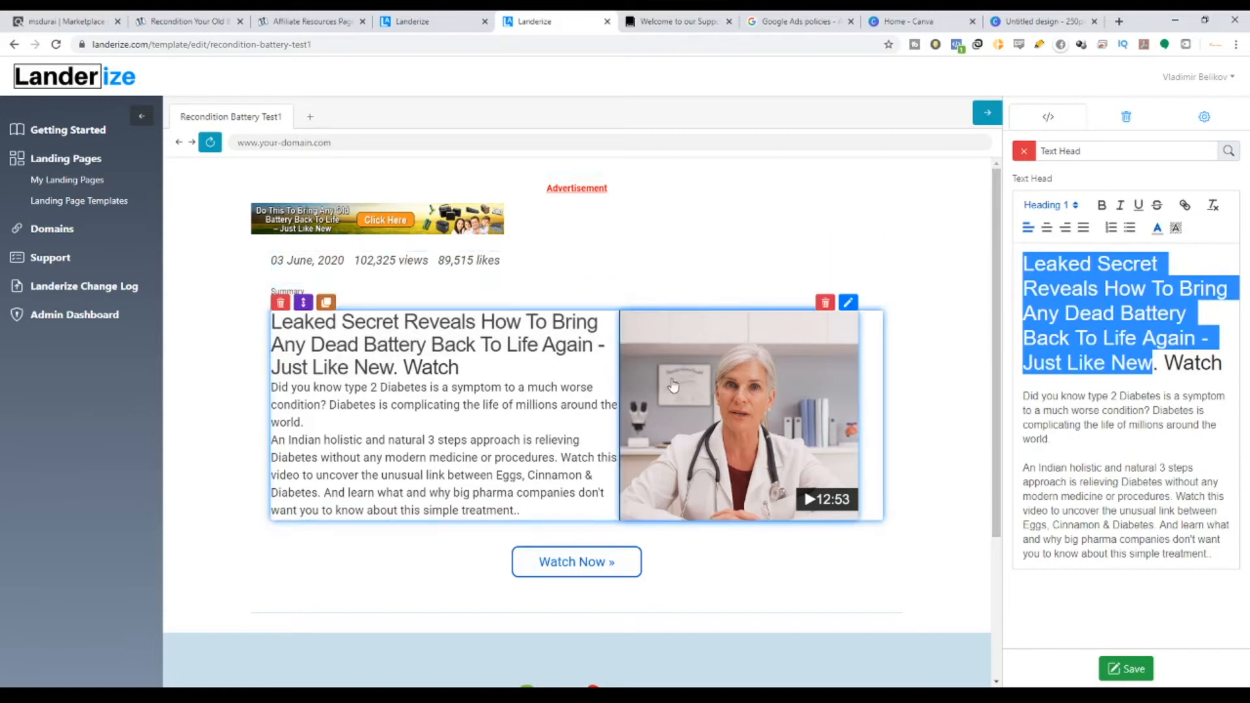
{"action": "left_click", "coordinate": [1166, 363]}
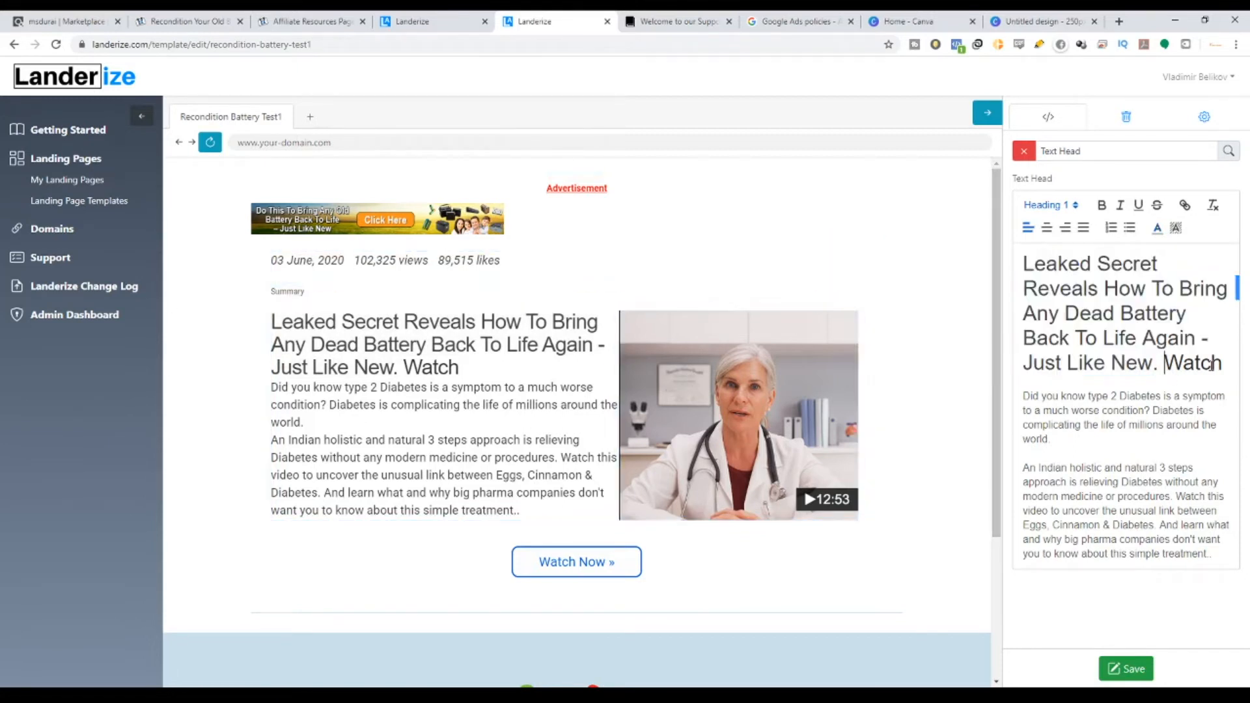
{"action": "left_click_drag", "start_coordinate": [1222, 363], "coordinate": [1166, 363]}
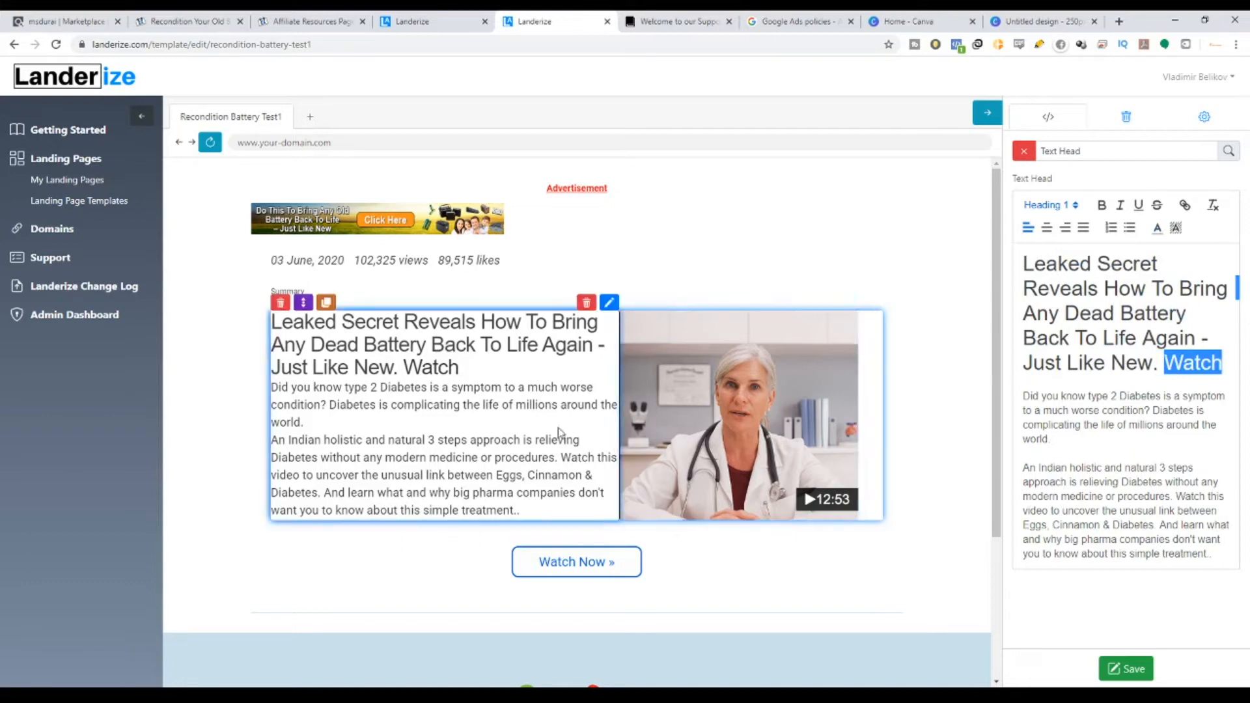
{"action": "left_click", "coordinate": [211, 19]}
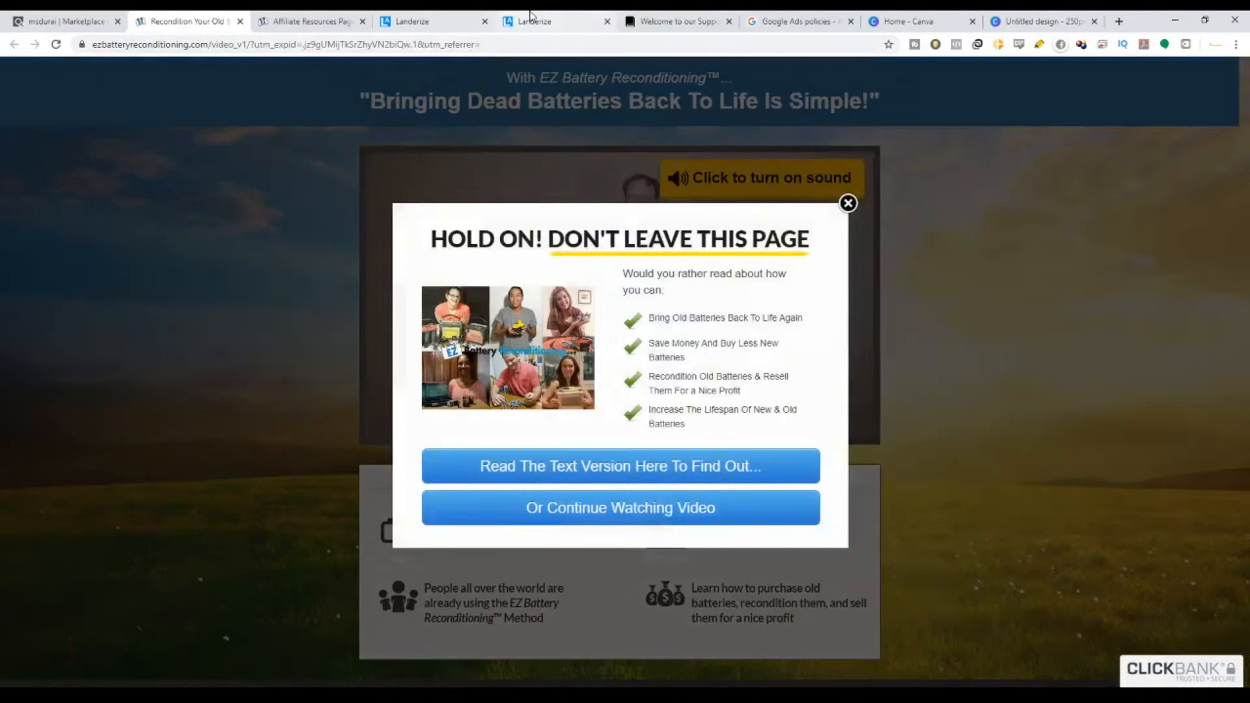
{"action": "left_click", "coordinate": [530, 18]}
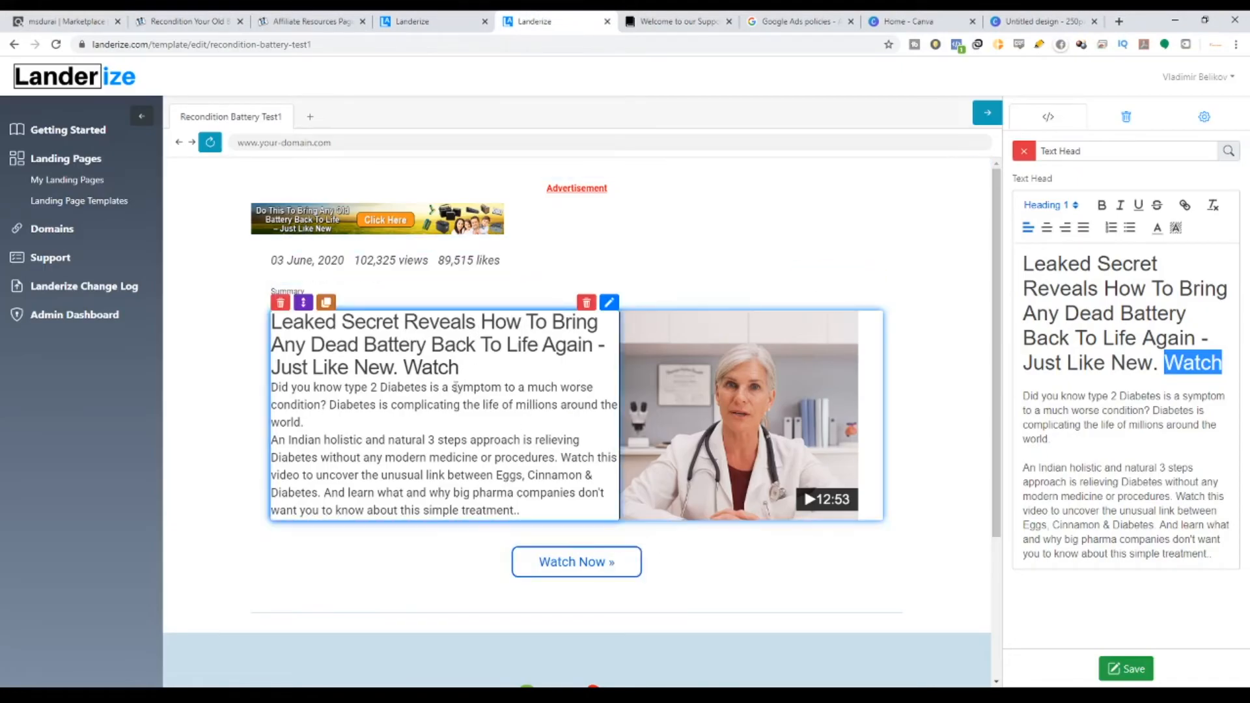
Make the whole battery headline bold, from "Leaked Secret" through "Watch".
{"action": "left_click_drag", "start_coordinate": [1223, 362], "coordinate": [1066, 237]}
{"action": "left_click", "coordinate": [1075, 206]}
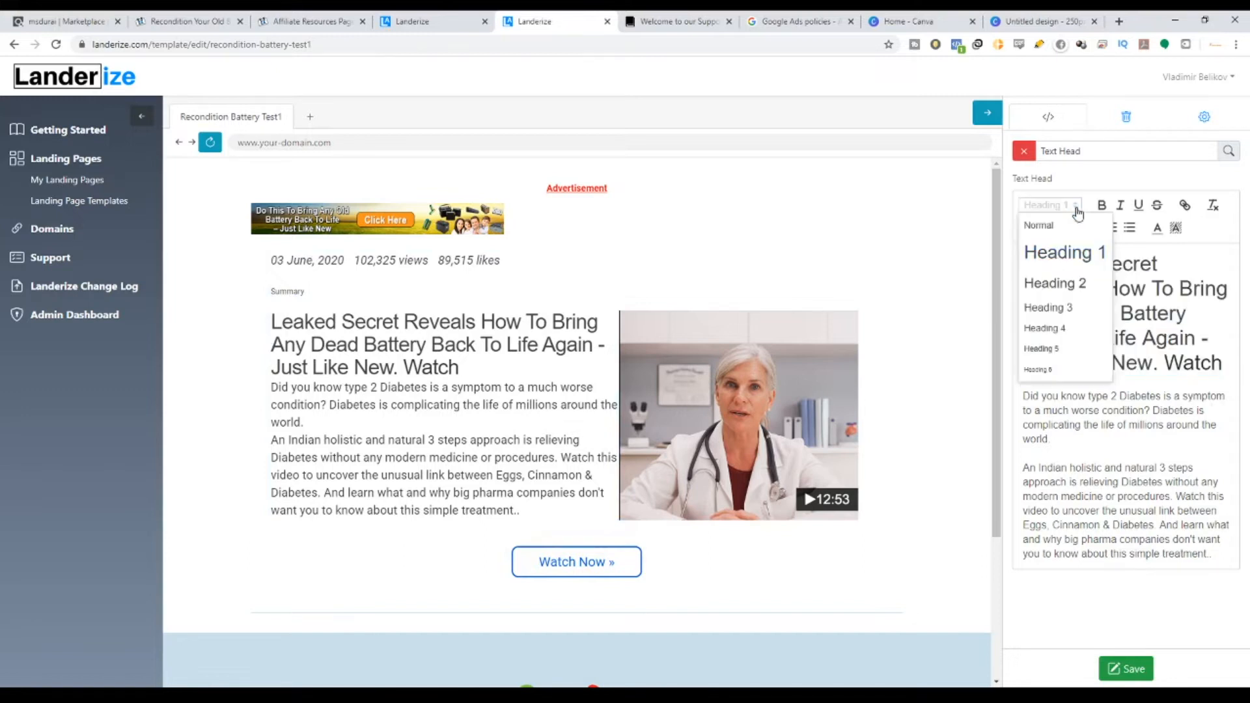
{"action": "left_click", "coordinate": [1109, 205]}
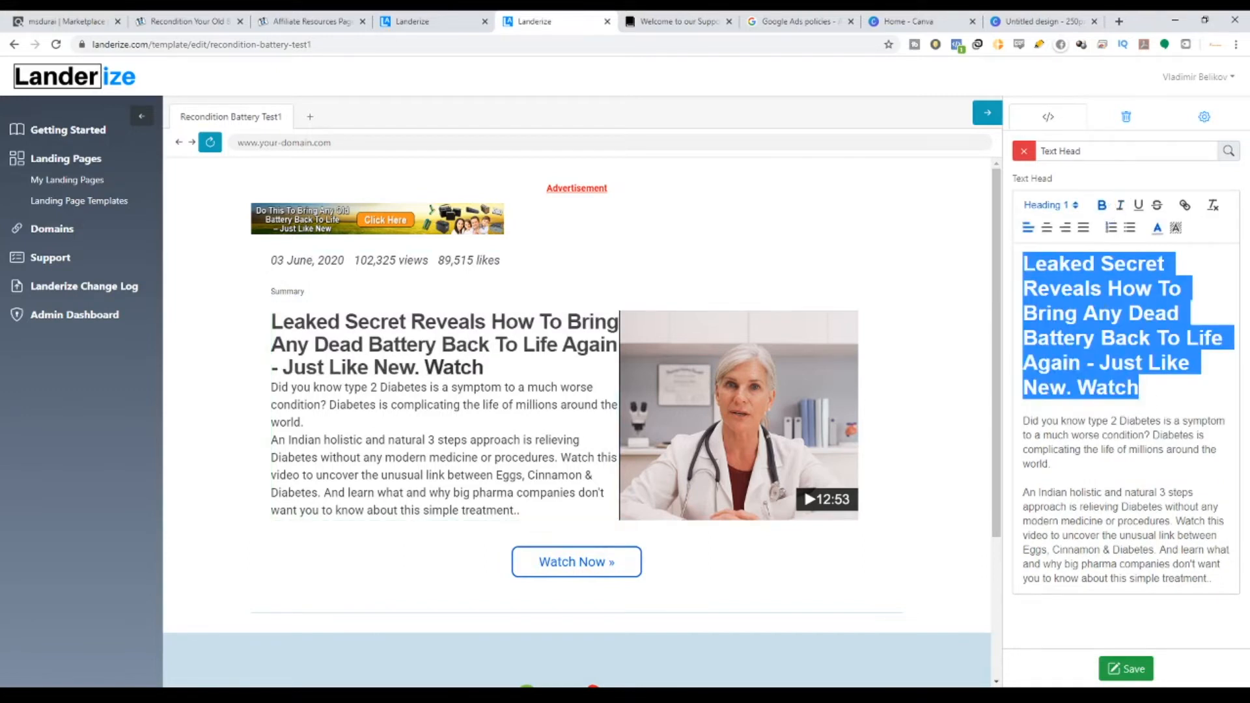
{"action": "left_click", "coordinate": [1102, 205]}
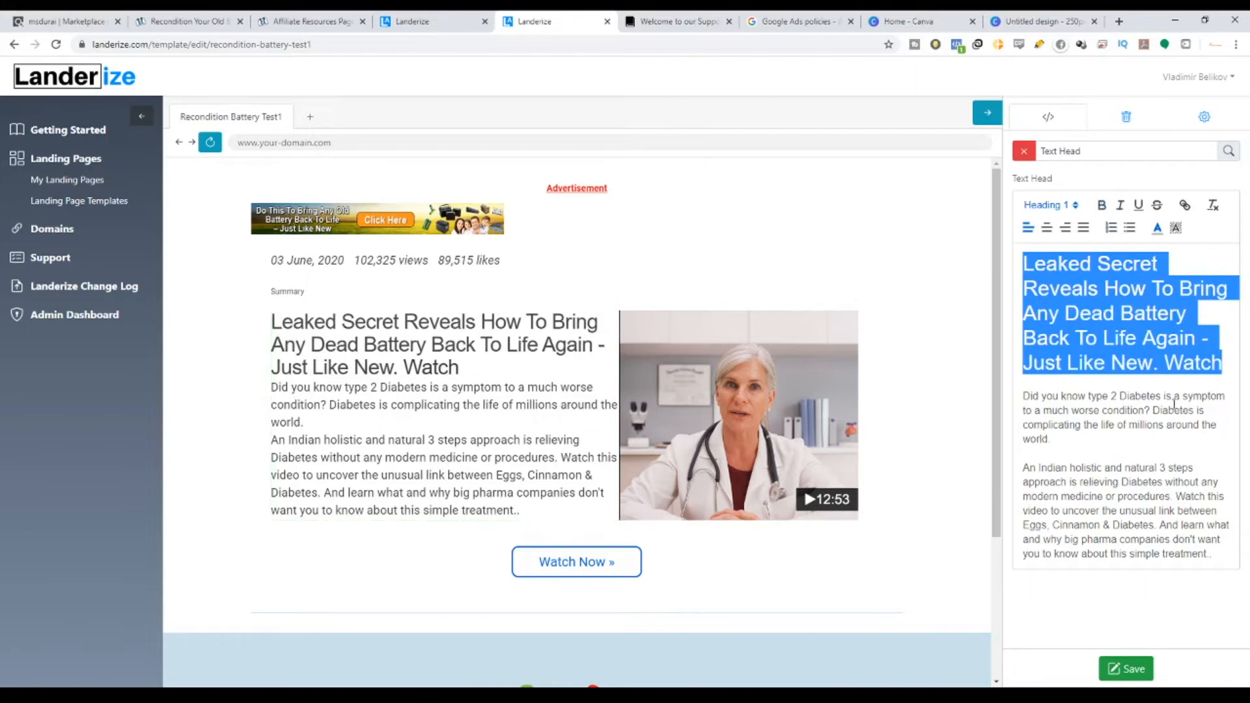
{"action": "left_click", "coordinate": [1102, 205]}
Colour the bold battery headline blue, closing the exit pop-up on the EZ Battery Reconditioning sales page along the way.
{"action": "left_click", "coordinate": [1158, 228]}
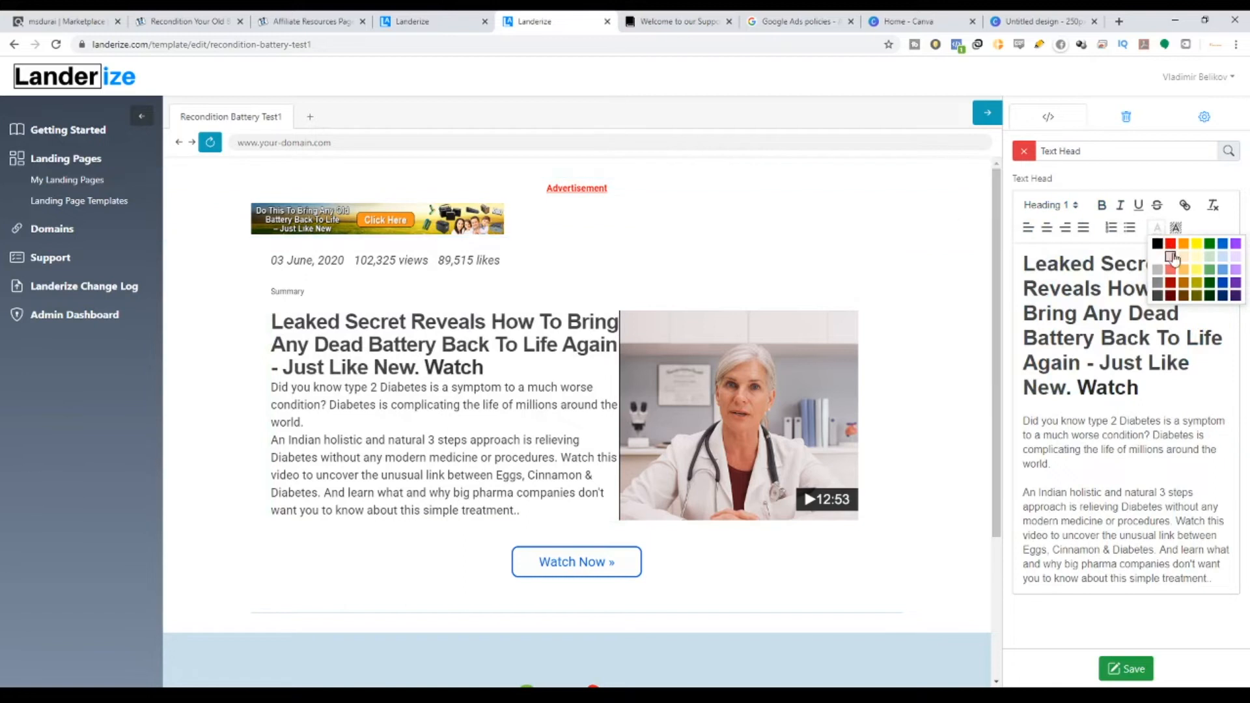
{"action": "left_click", "coordinate": [190, 23]}
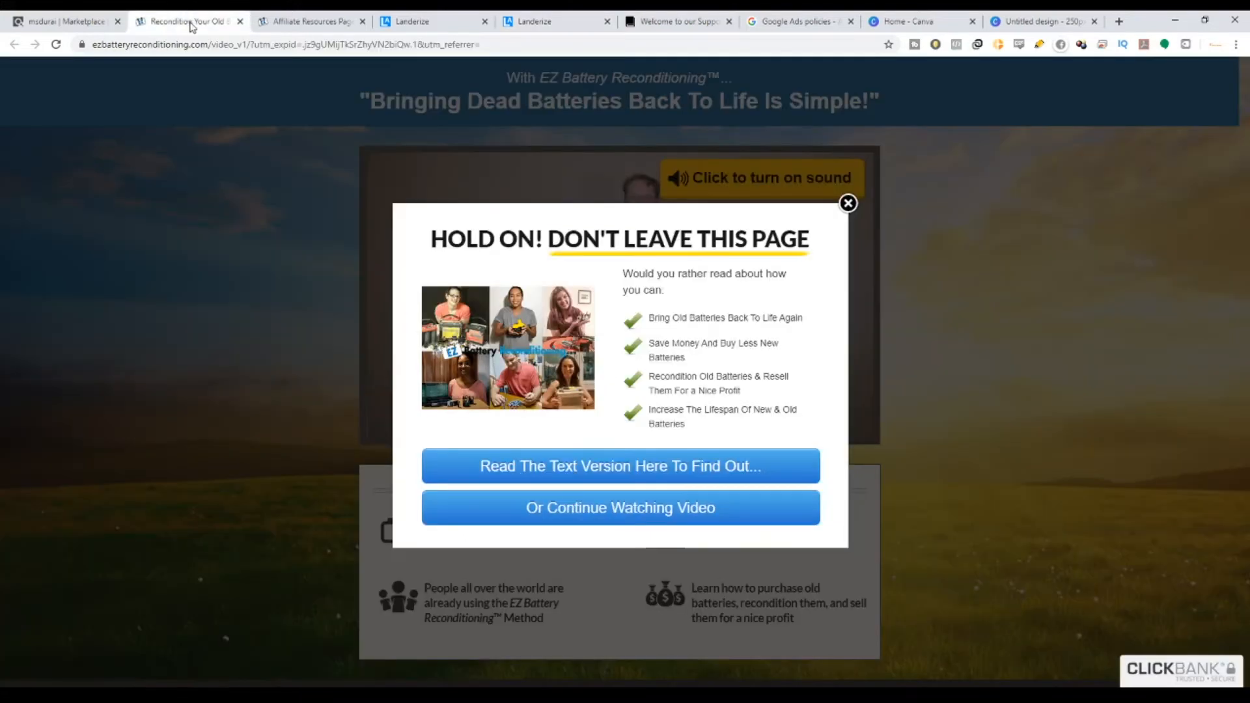
{"action": "left_click", "coordinate": [848, 203]}
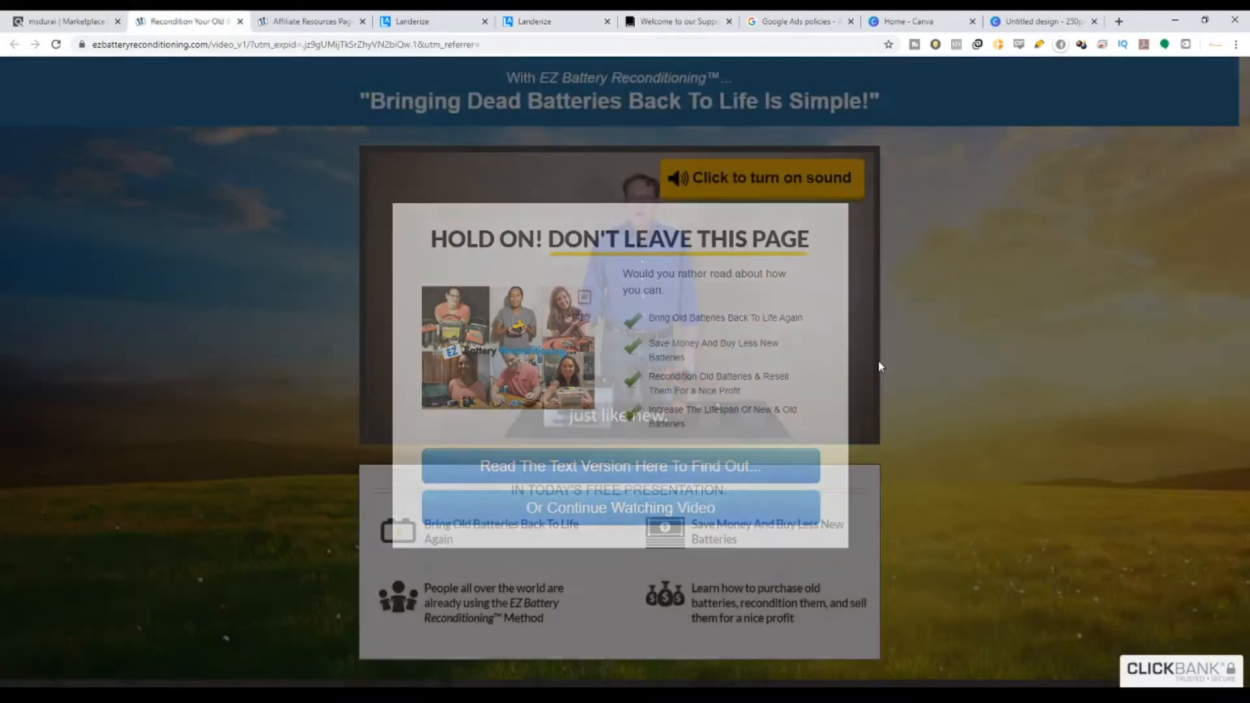
{"action": "left_click", "coordinate": [309, 15]}
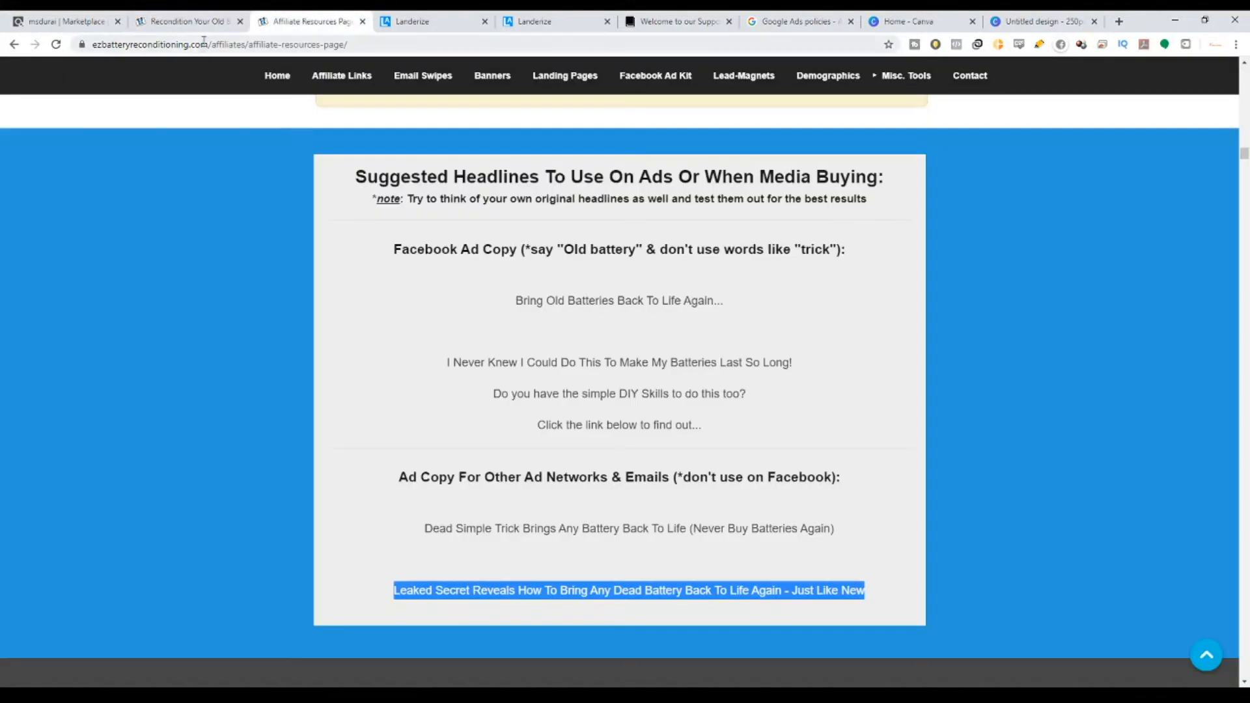
{"action": "left_click", "coordinate": [540, 21]}
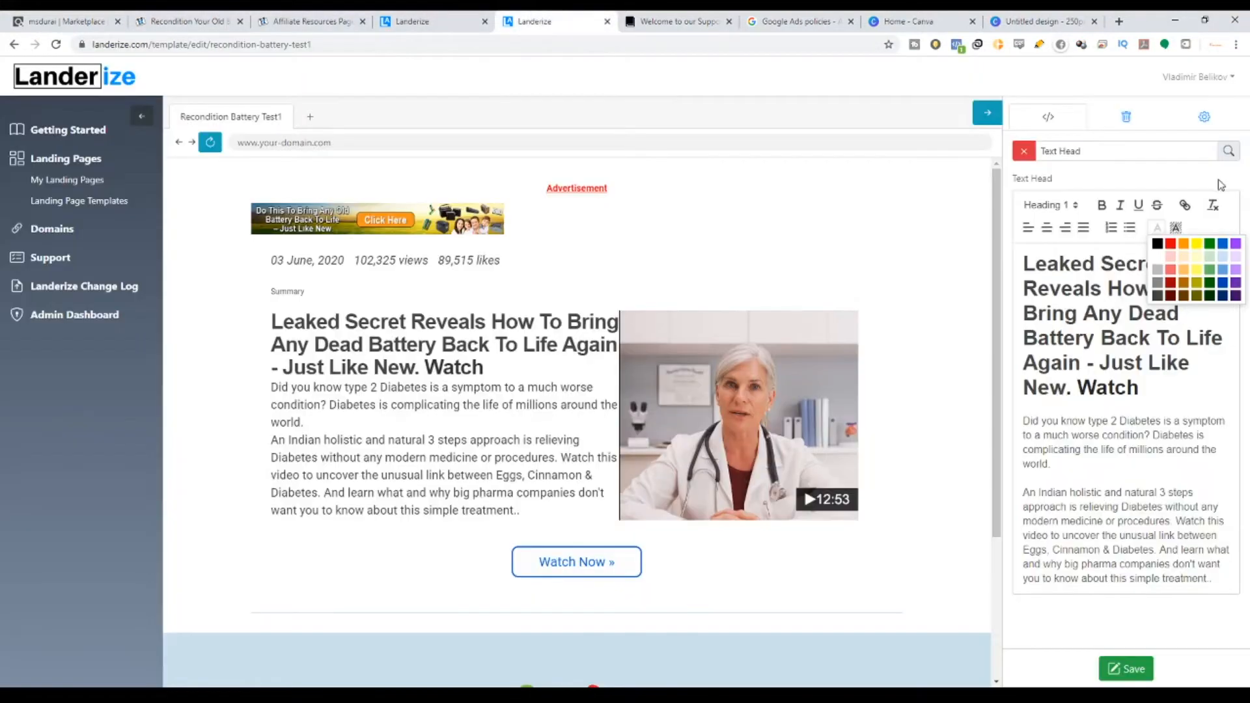
{"action": "left_click", "coordinate": [1224, 245]}
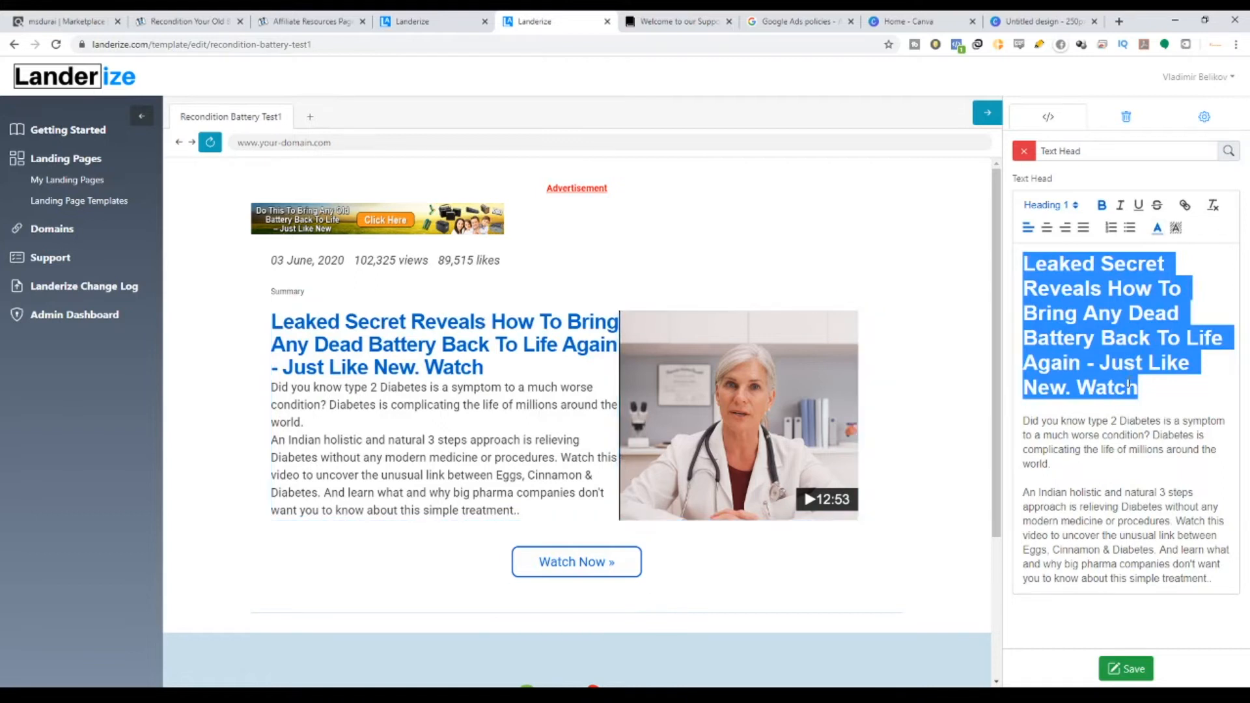
Turn the whole blue headline into a hyperlink with the pasted link address and add a blank line beneath it.
{"action": "left_click_drag", "start_coordinate": [1154, 388], "coordinate": [1024, 264]}
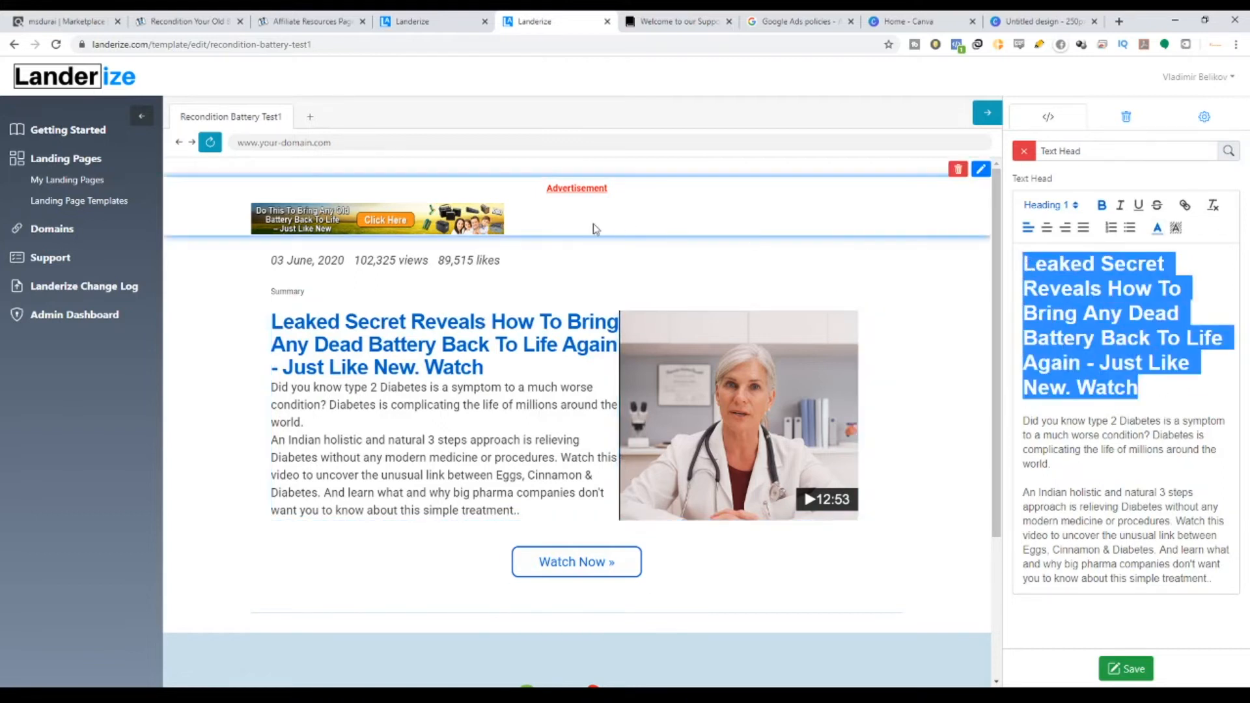
{"action": "left_click", "coordinate": [1184, 207]}
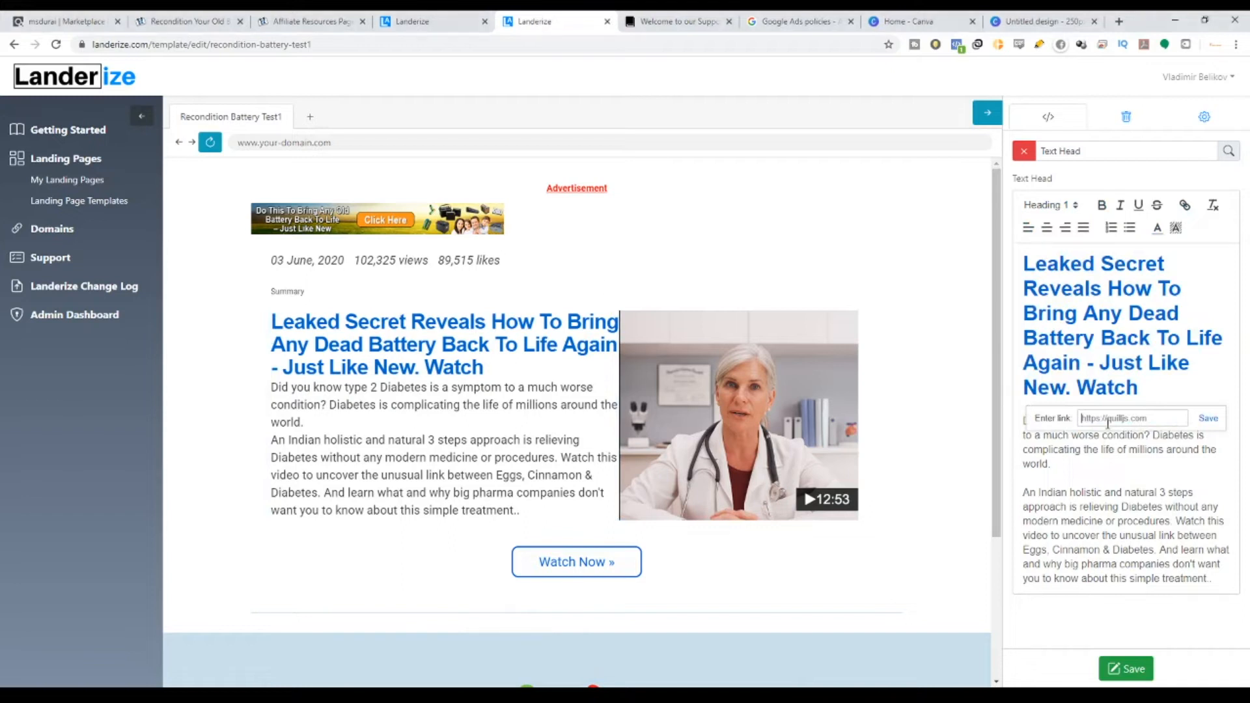
{"action": "key", "text": "ctrl+v"}
{"action": "left_click", "coordinate": [1208, 418]}
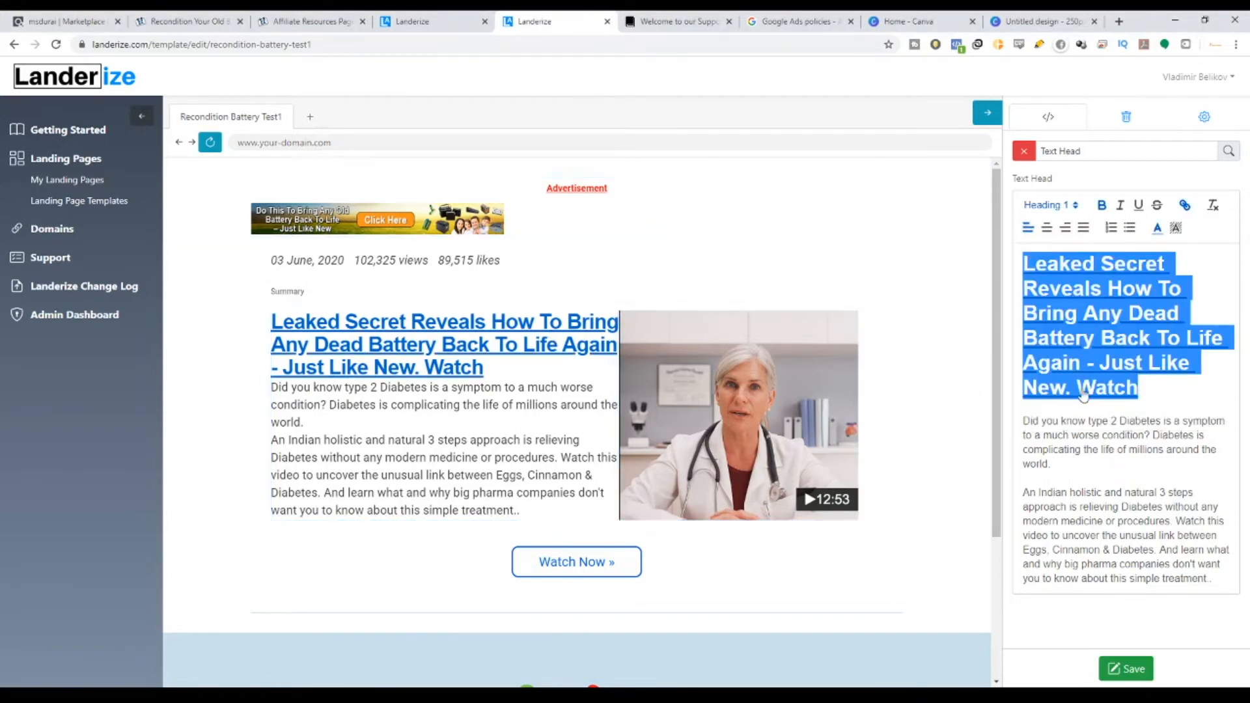
{"action": "left_click", "coordinate": [1165, 384]}
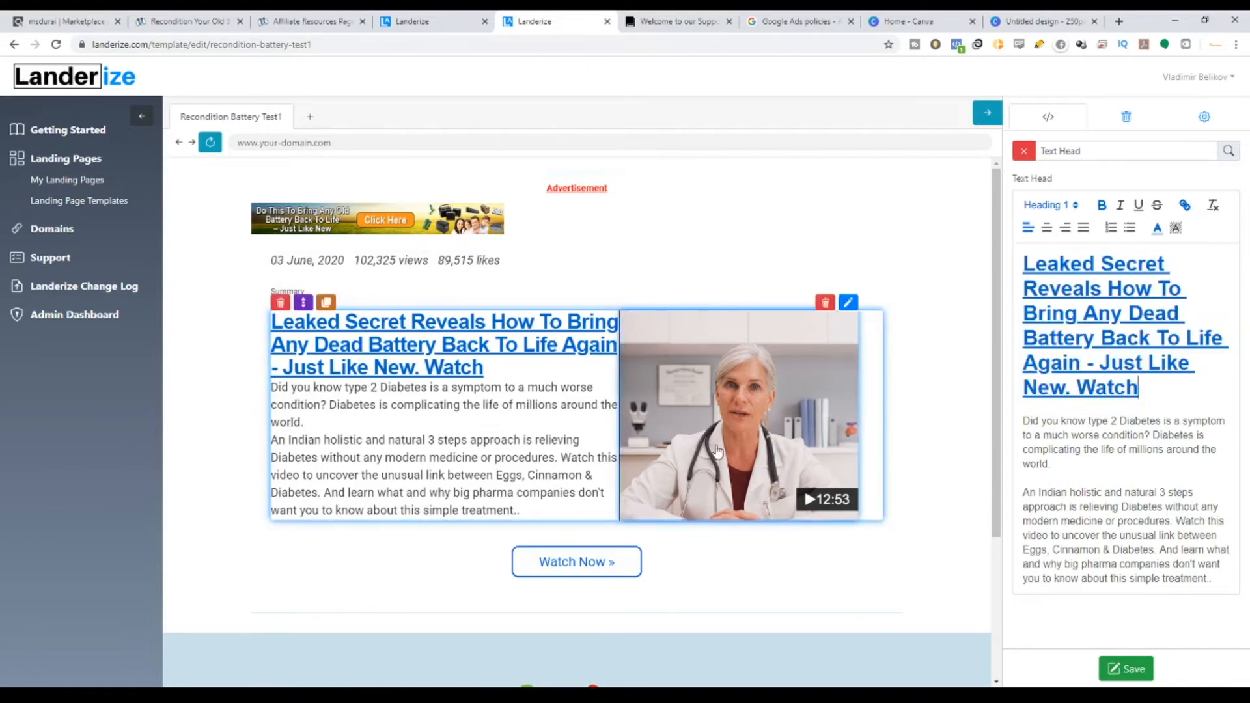
{"action": "key", "text": "Return"}
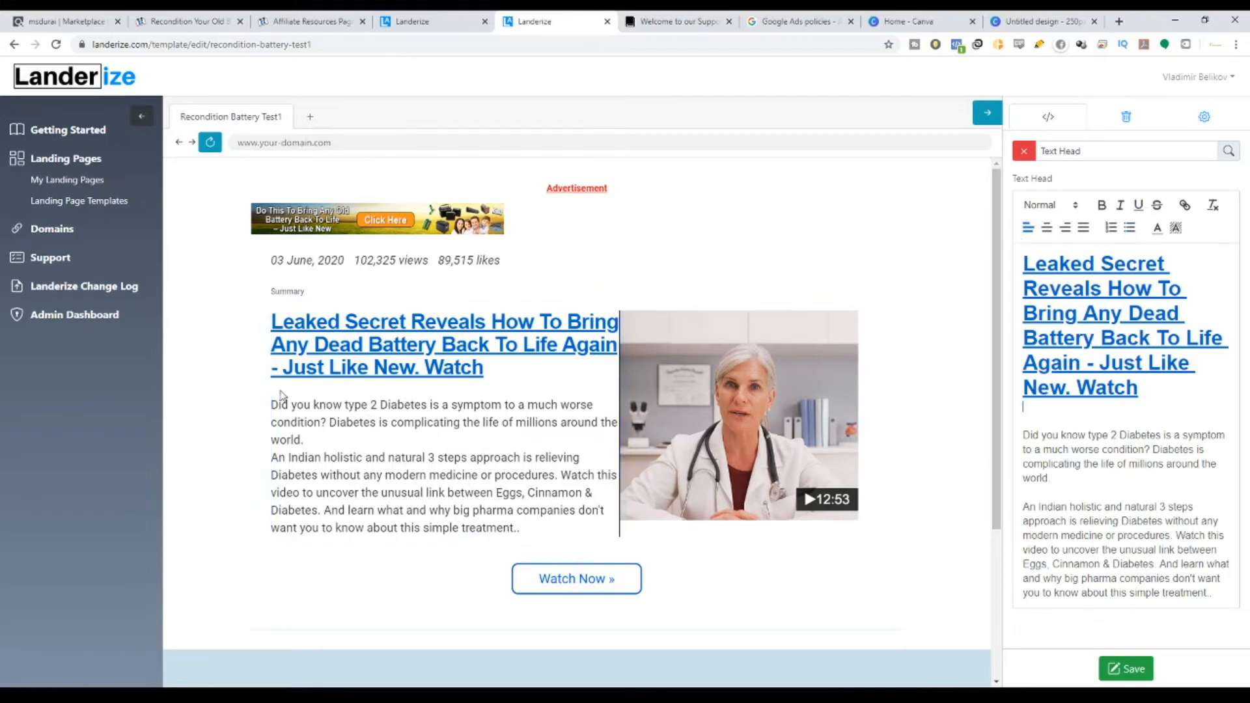
Look through the section list on the EZ Battery Reconditioning affiliate resources page for copy to replace the diabetes paragraphs.
{"action": "left_click_drag", "start_coordinate": [1217, 595], "coordinate": [995, 433]}
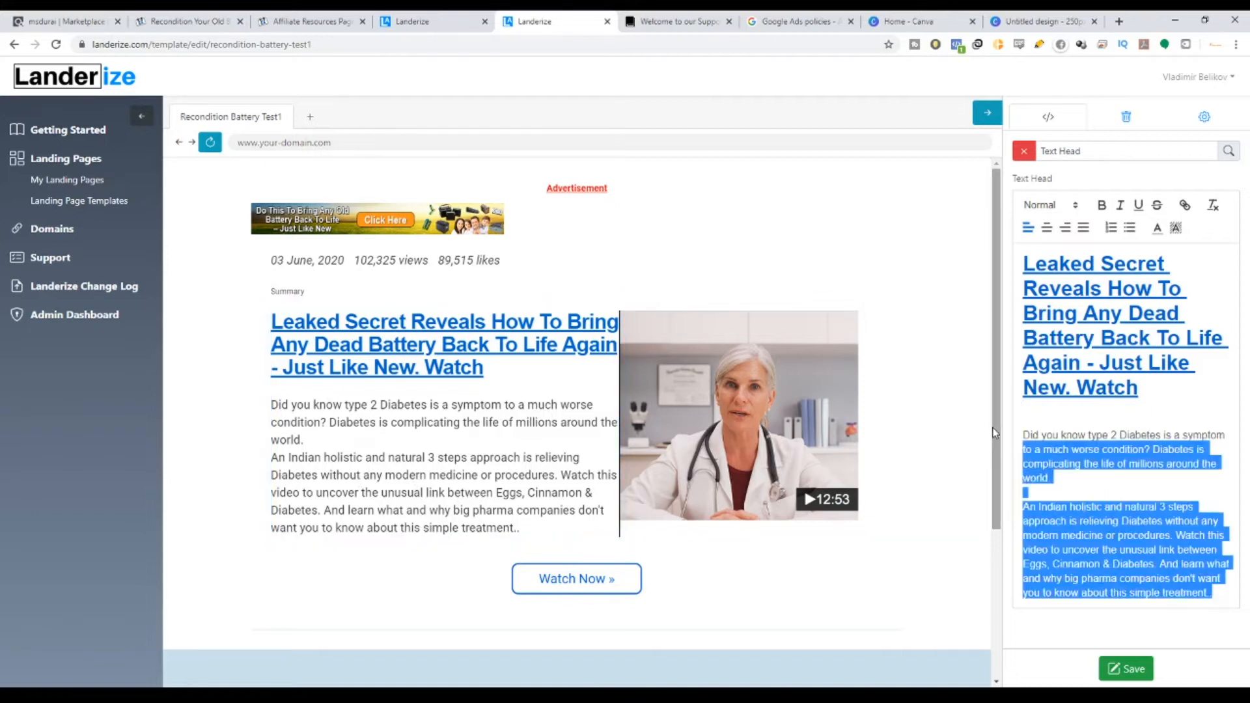
{"action": "left_click", "coordinate": [335, 21]}
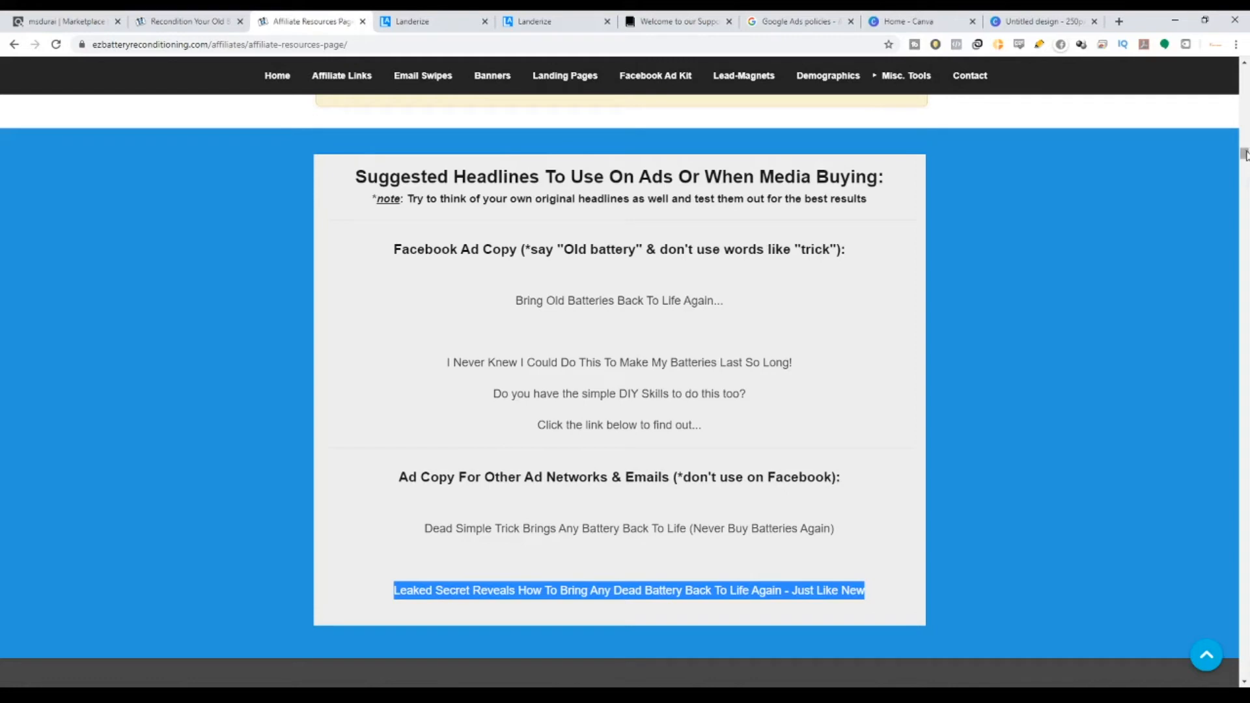
{"action": "left_click_drag", "start_coordinate": [1246, 156], "coordinate": [1246, 70]}
{"action": "scroll", "coordinate": [540, 355], "scroll_direction": "down", "scroll_amount": 4}
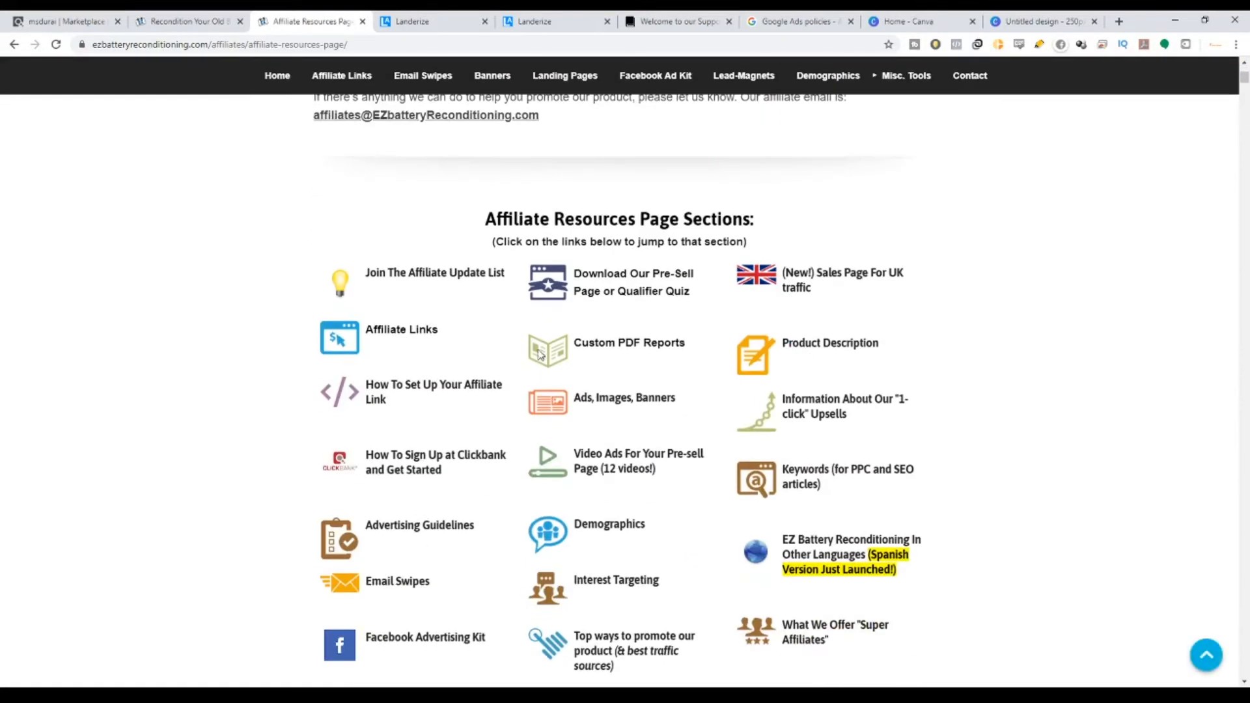
{"action": "scroll", "coordinate": [540, 355], "scroll_direction": "down", "scroll_amount": 1}
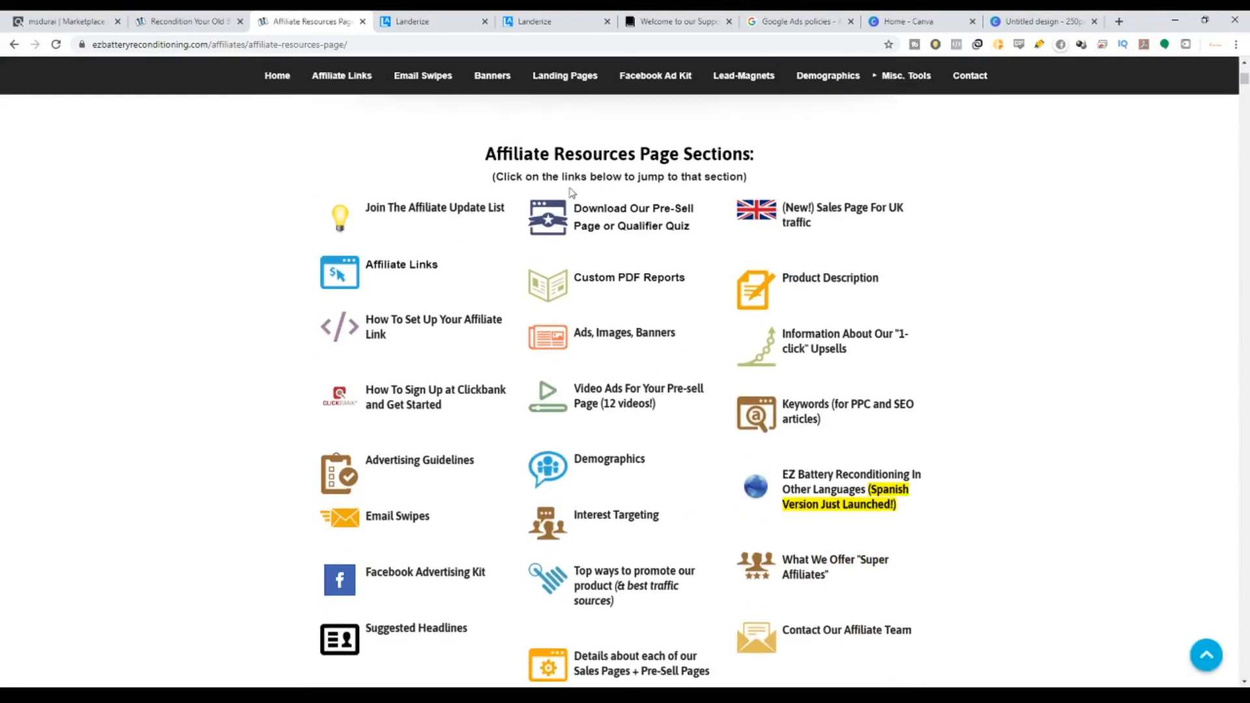
{"action": "scroll", "coordinate": [508, 398], "scroll_direction": "down", "scroll_amount": 1}
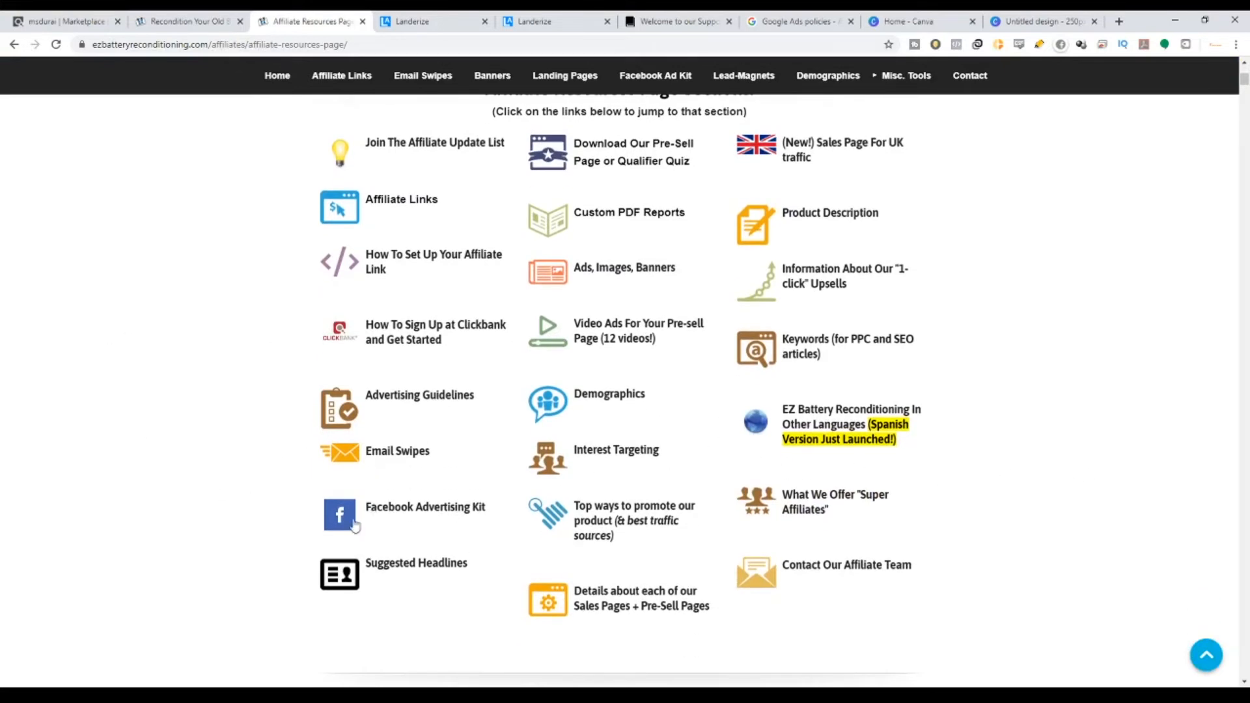
{"action": "scroll", "coordinate": [409, 511], "scroll_direction": "down", "scroll_amount": 3}
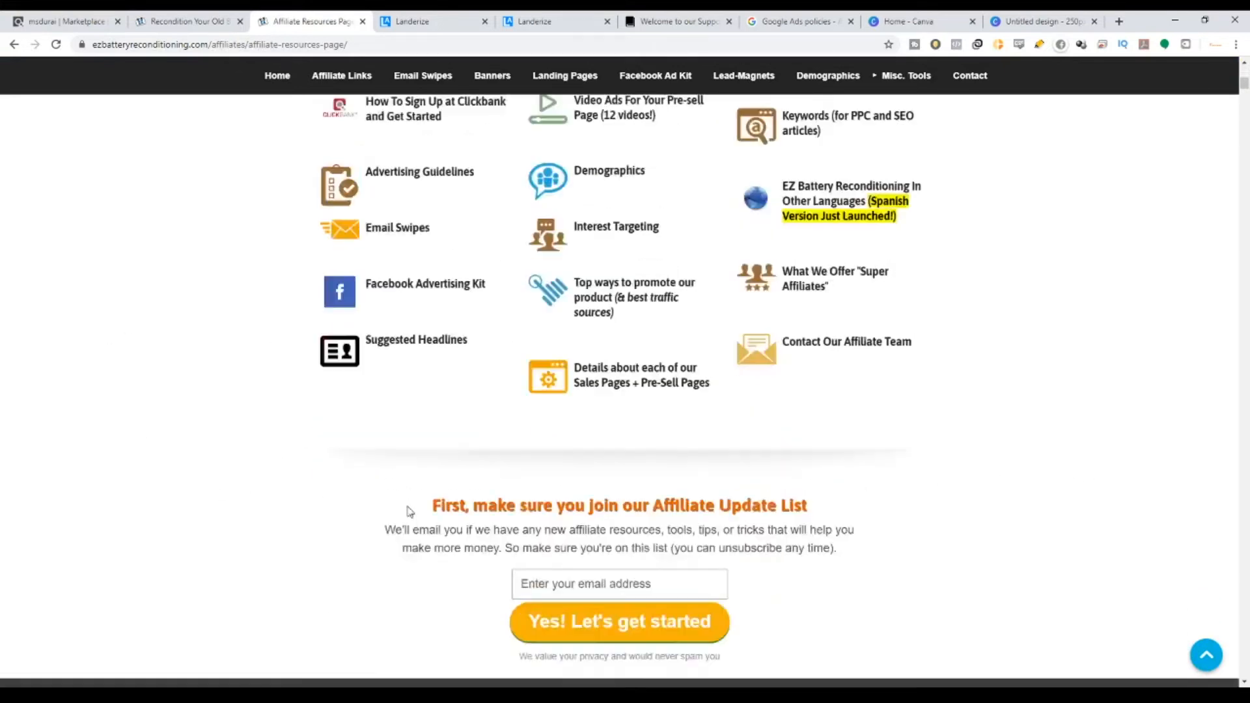
{"action": "scroll", "coordinate": [409, 511], "scroll_direction": "down", "scroll_amount": 15}
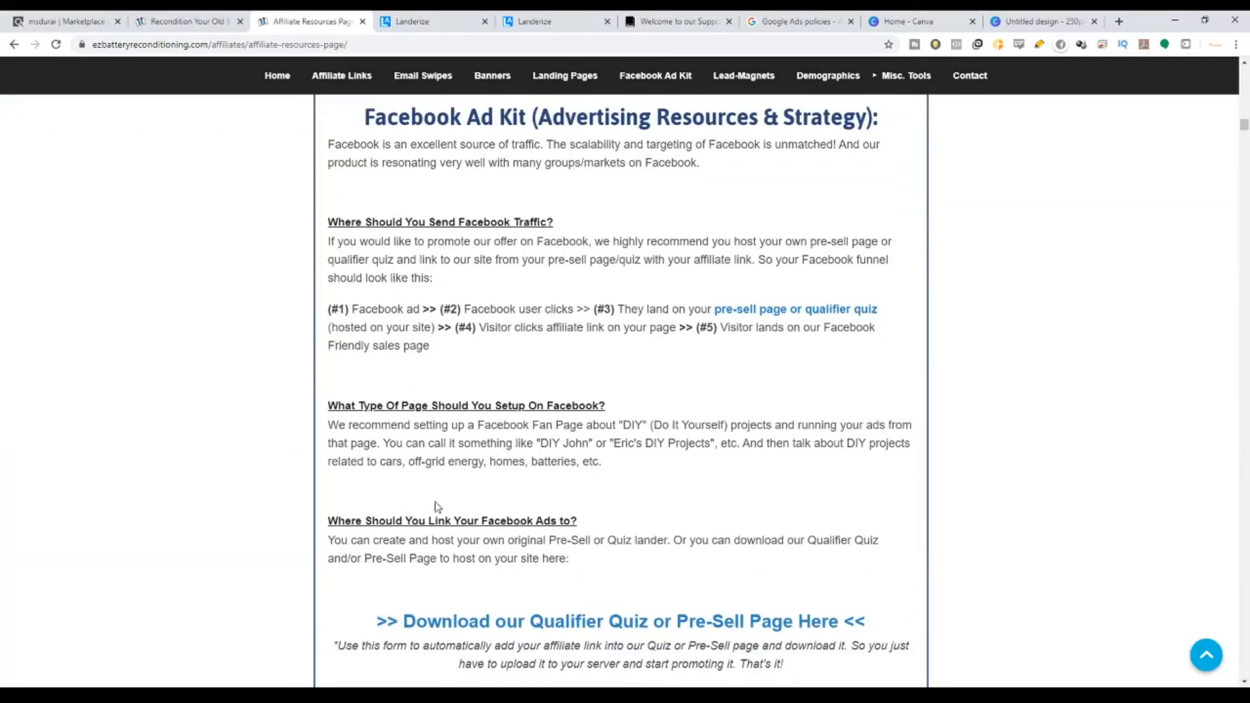
{"action": "left_click_drag", "start_coordinate": [1246, 125], "coordinate": [1242, 70]}
{"action": "scroll", "coordinate": [671, 482], "scroll_direction": "down", "scroll_amount": 5}
{"action": "scroll", "coordinate": [496, 386], "scroll_direction": "down", "scroll_amount": 3}
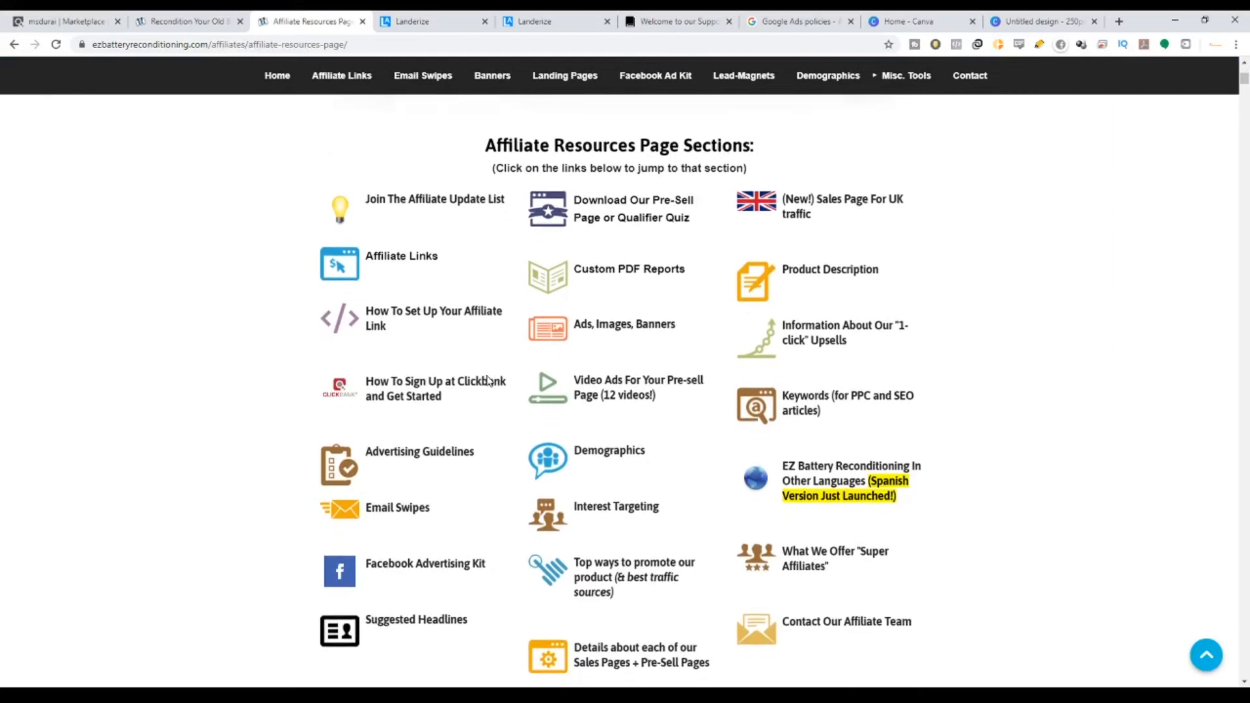
{"action": "scroll", "coordinate": [414, 408], "scroll_direction": "up", "scroll_amount": 1}
Download the 1st Email Series and the Energy/Solar/Off-grid email series from the Email Swipes section of the affiliate resources page.
{"action": "left_click", "coordinate": [403, 399]}
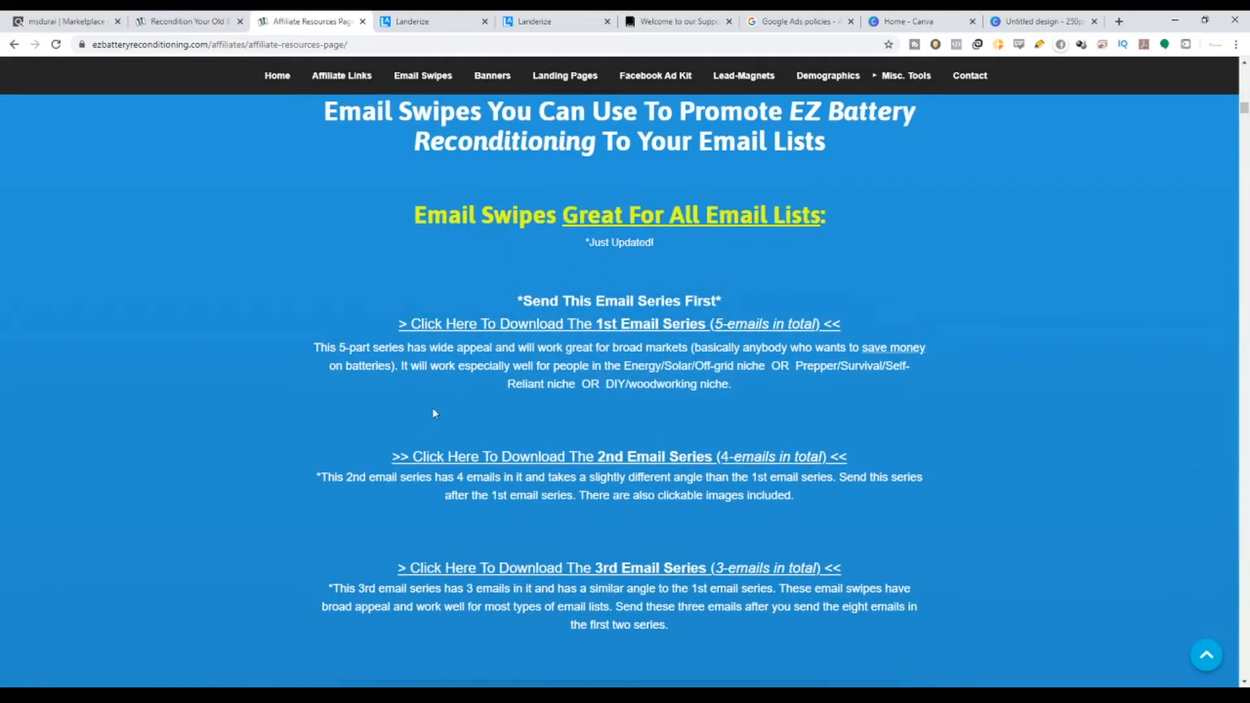
{"action": "scroll", "coordinate": [433, 413], "scroll_direction": "down", "scroll_amount": 6}
{"action": "scroll", "coordinate": [550, 404], "scroll_direction": "up", "scroll_amount": 3}
{"action": "scroll", "coordinate": [550, 400], "scroll_direction": "up", "scroll_amount": 5}
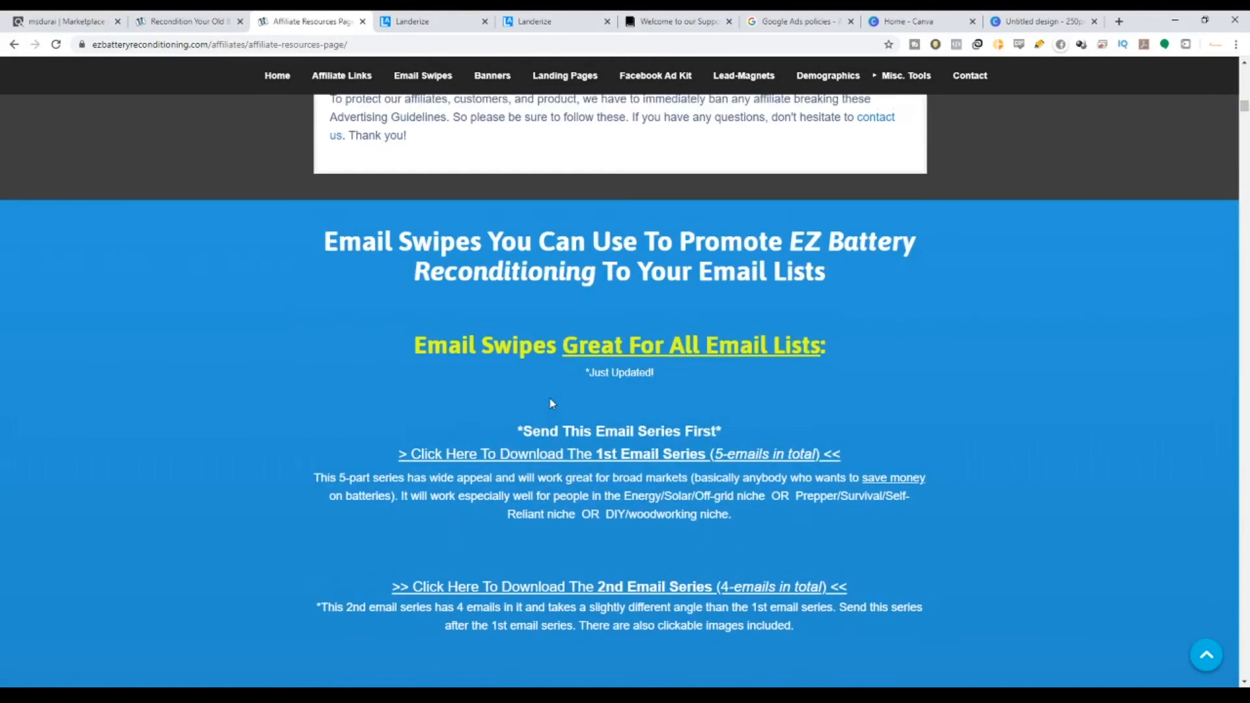
{"action": "scroll", "coordinate": [664, 433], "scroll_direction": "down", "scroll_amount": 12}
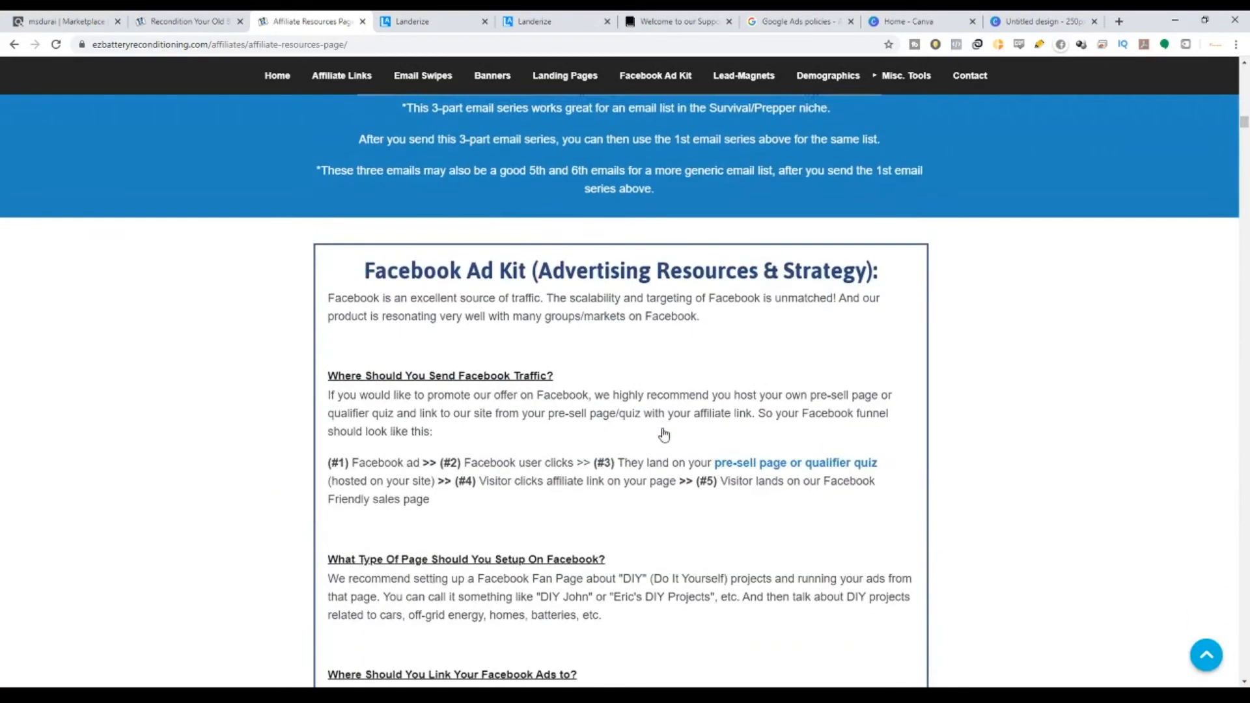
{"action": "scroll", "coordinate": [664, 434], "scroll_direction": "up", "scroll_amount": 5}
{"action": "scroll", "coordinate": [625, 401], "scroll_direction": "down", "scroll_amount": 3}
{"action": "scroll", "coordinate": [606, 274], "scroll_direction": "up", "scroll_amount": 12}
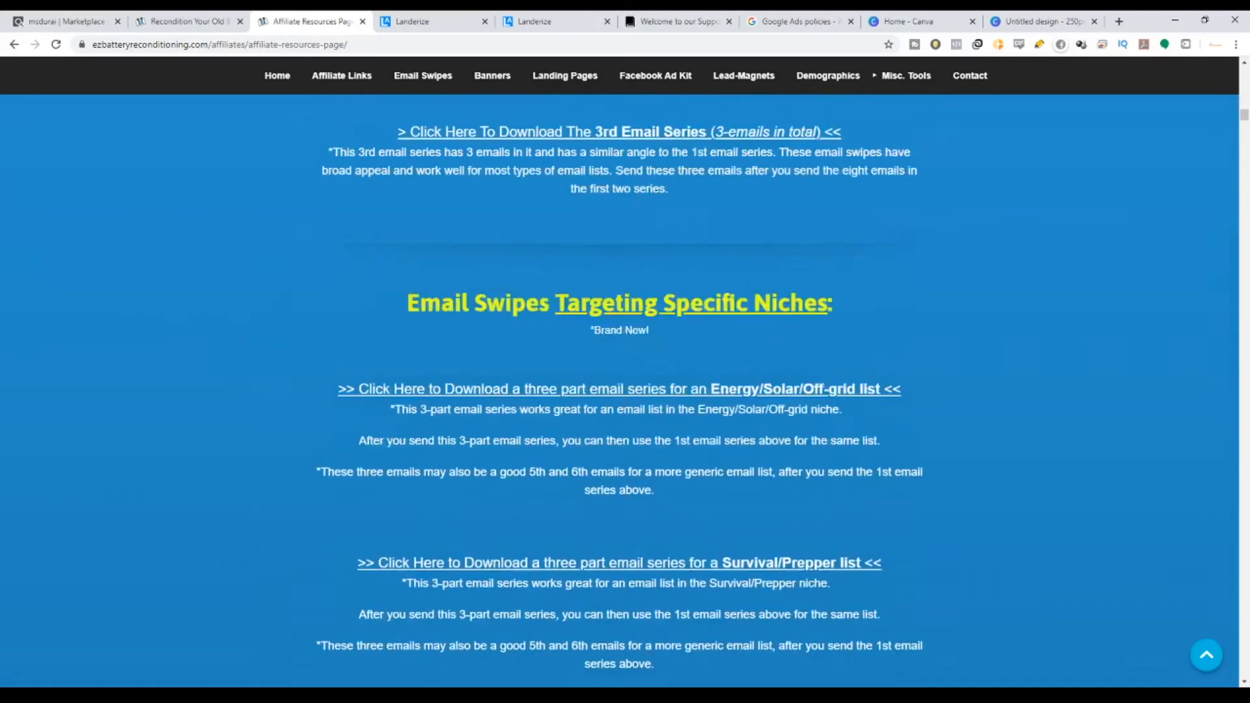
{"action": "left_click", "coordinate": [603, 260]}
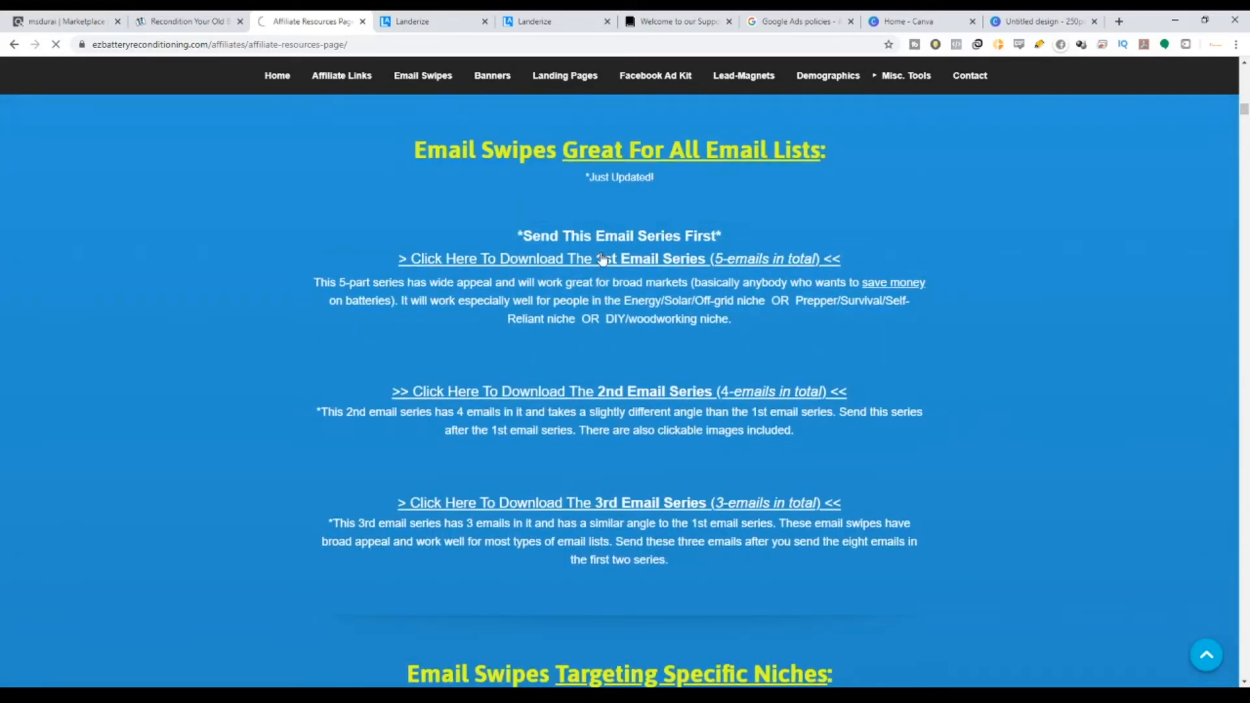
{"action": "scroll", "coordinate": [607, 280], "scroll_direction": "down", "scroll_amount": 7}
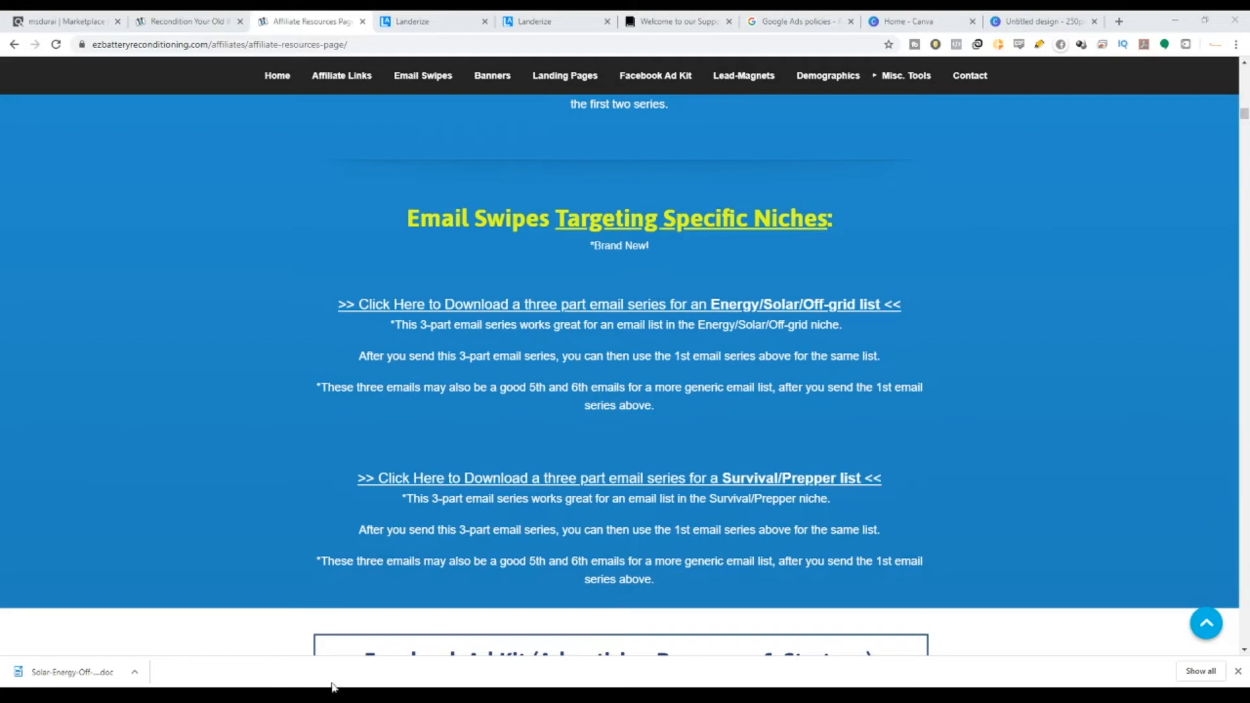
Replace the diabetes paragraphs below the Landerize headline with the copied email text starting "I just discovered a dead simple trick that brings any battery back".
{"action": "left_click", "coordinate": [531, 20]}
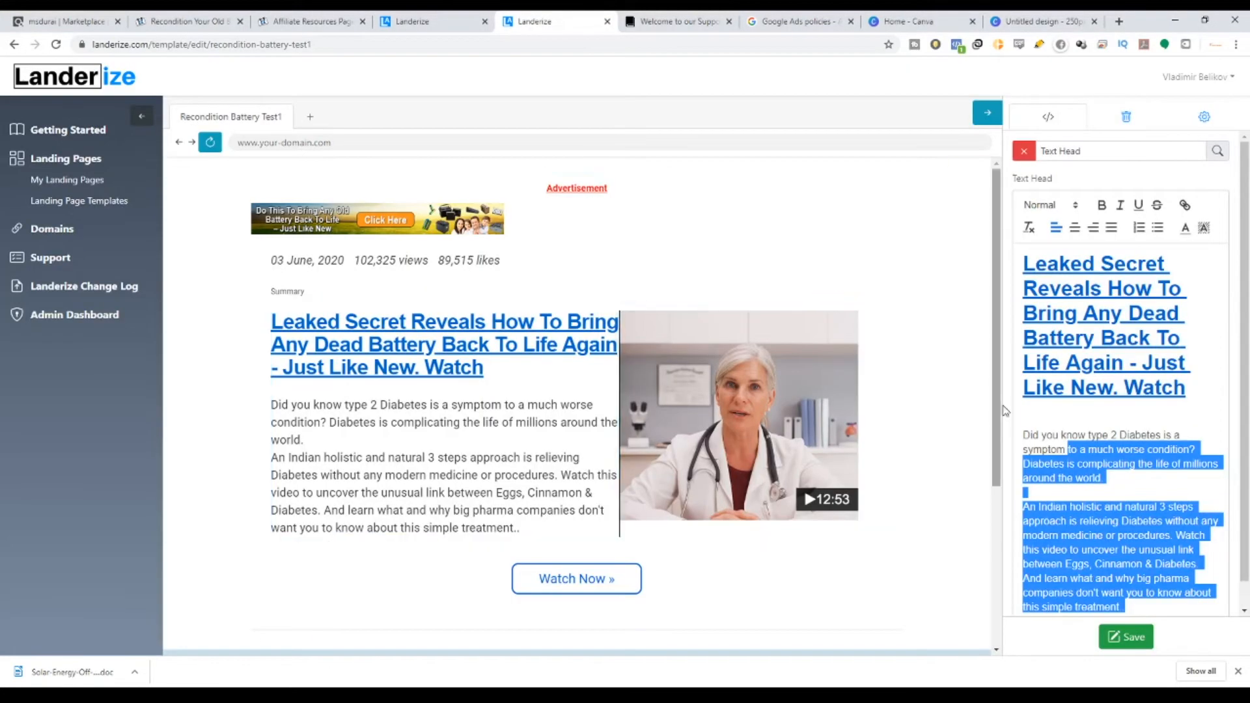
{"action": "left_click", "coordinate": [1160, 551]}
{"action": "left_click_drag", "start_coordinate": [1141, 603], "coordinate": [1028, 425]}
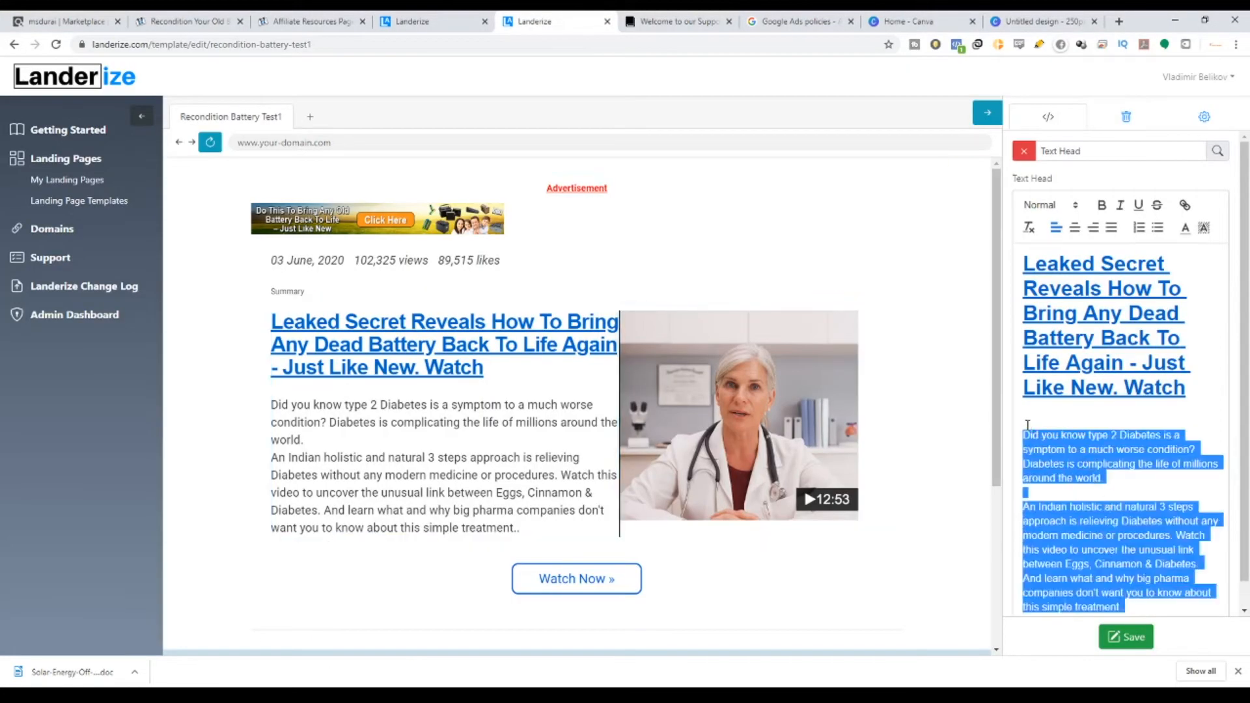
{"action": "key", "text": "ctrl+v"}
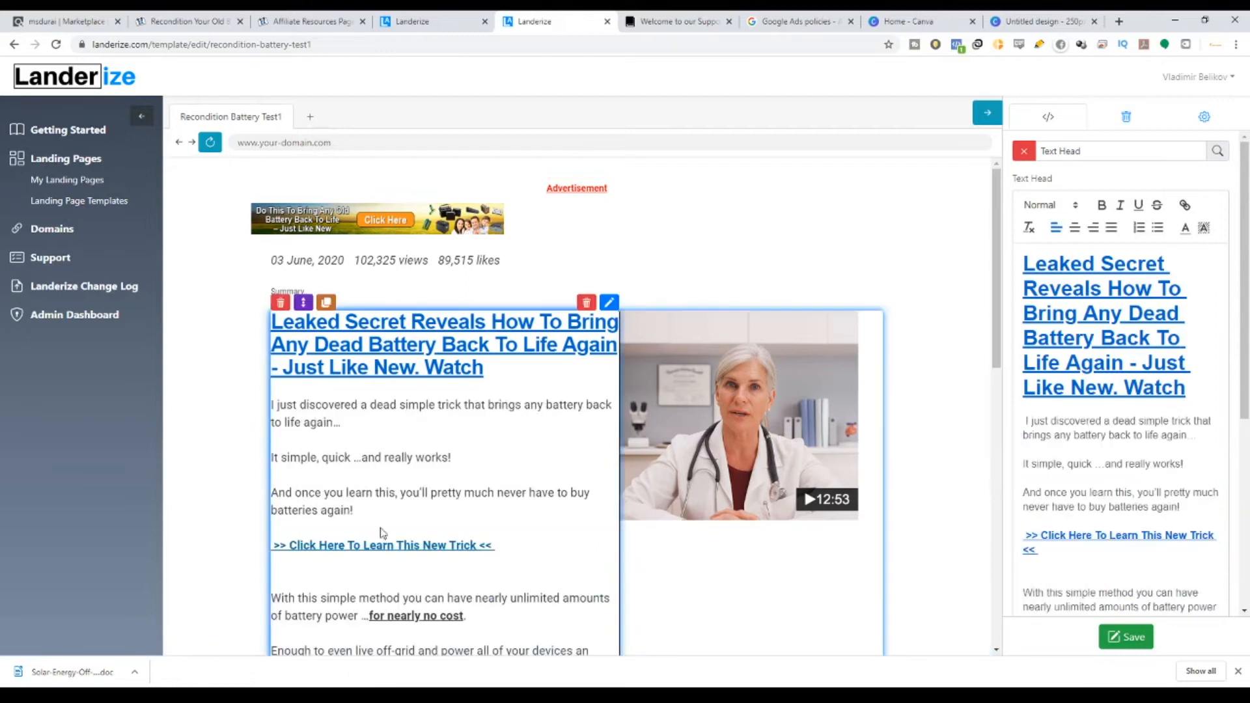
Merge the first three body paragraphs below the headline, from "I just discovered" through "never have to buy batteries again!", into one paragraph.
{"action": "scroll", "coordinate": [381, 521], "scroll_direction": "down", "scroll_amount": 6}
{"action": "scroll", "coordinate": [378, 519], "scroll_direction": "up", "scroll_amount": 5}
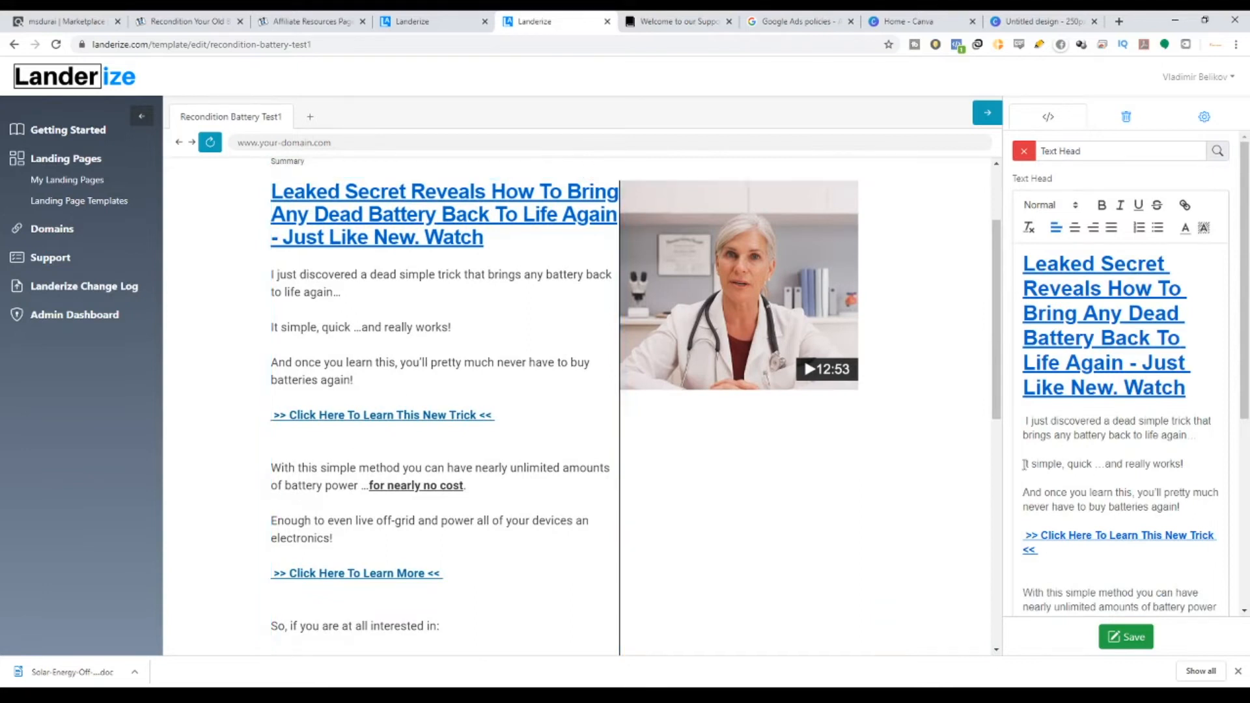
{"action": "key", "text": "BackSpace"}
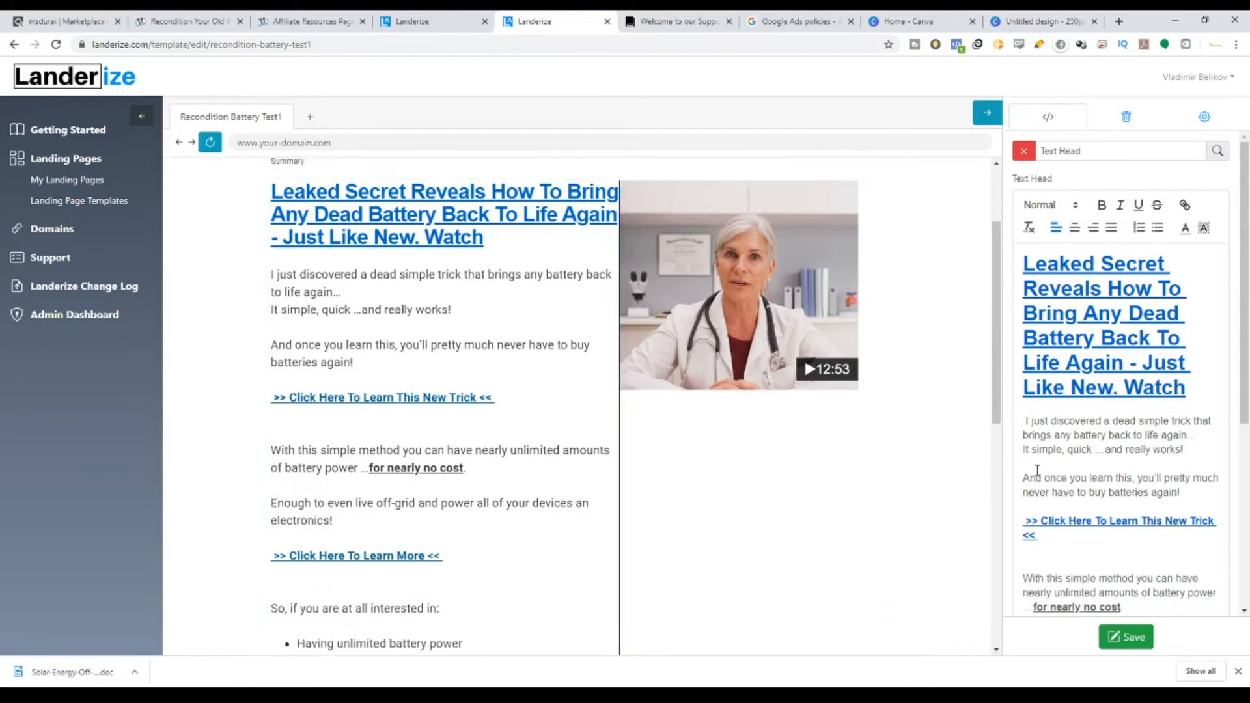
{"action": "key", "text": "BackSpace"}
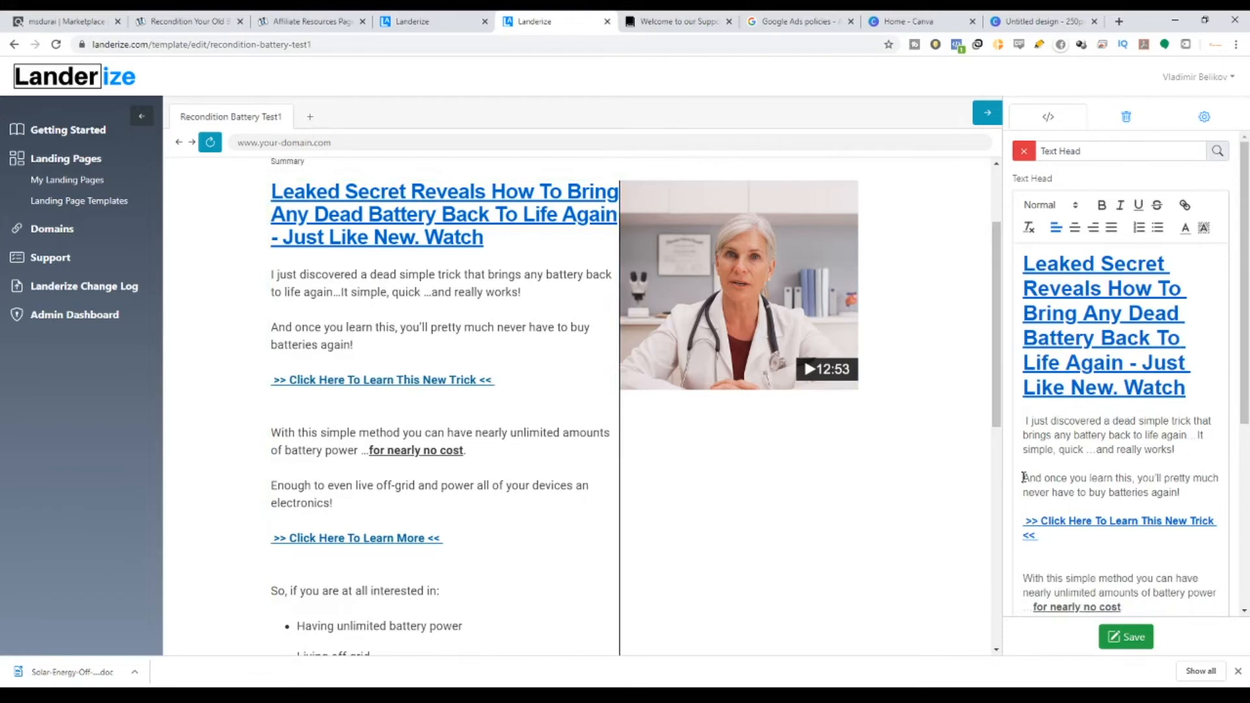
{"action": "key", "text": "BackSpace"}
{"action": "key", "text": "BackSpace"}
{"action": "scroll", "coordinate": [989, 473], "scroll_direction": "down", "scroll_amount": 1}
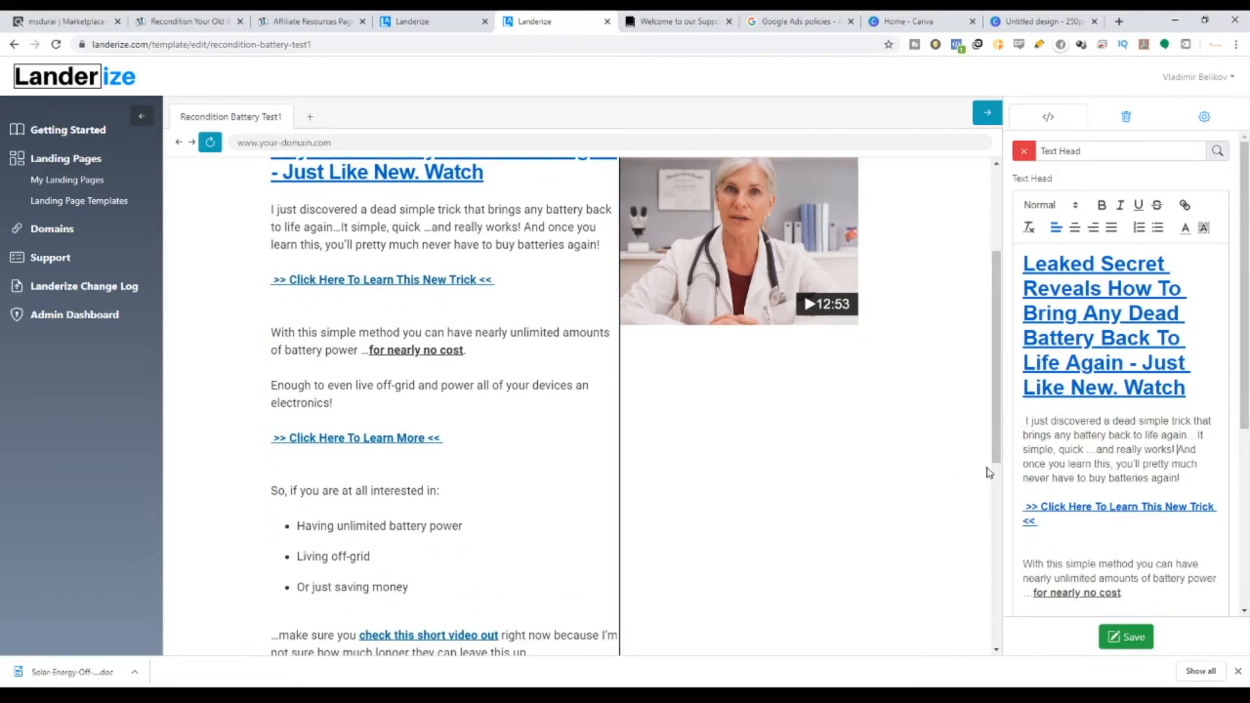
Remove the extra blank line above "With this simple method" and join the "Enough to even live off-grid" paragraph onto it.
{"action": "scroll", "coordinate": [1023, 510], "scroll_direction": "down", "scroll_amount": 2}
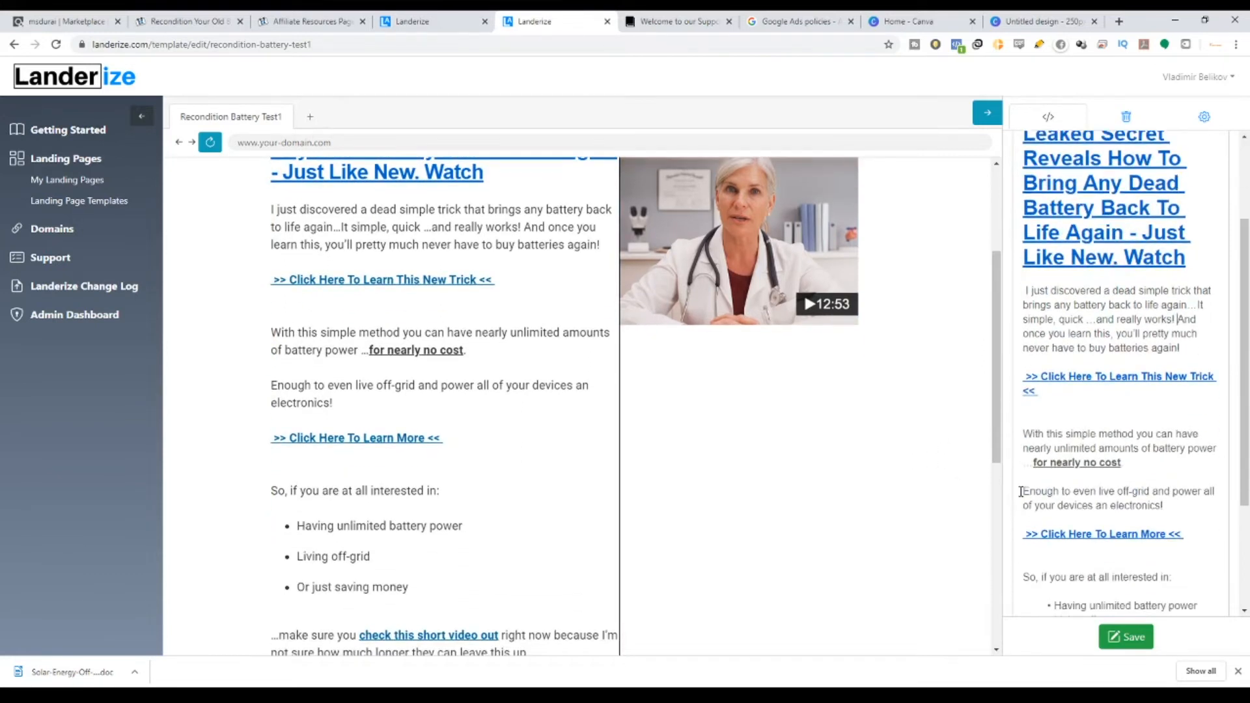
{"action": "key", "text": "BackSpace"}
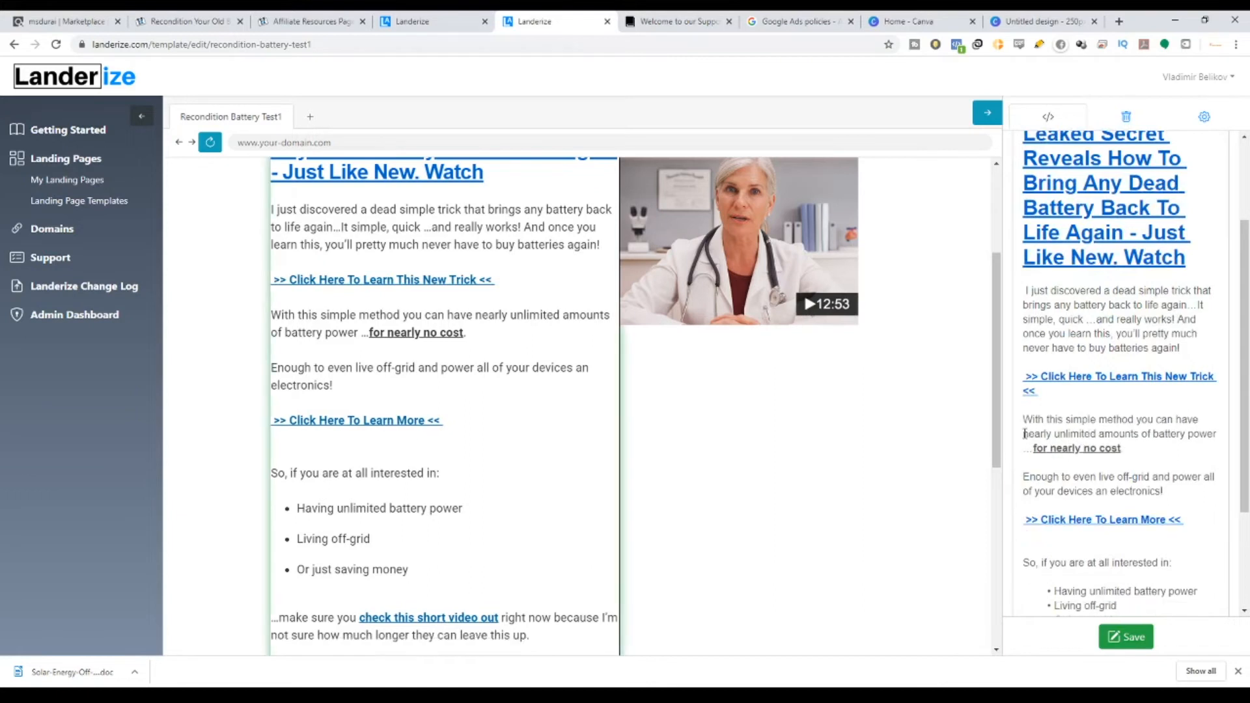
{"action": "left_click", "coordinate": [1023, 480]}
{"action": "key", "text": "BackSpace"}
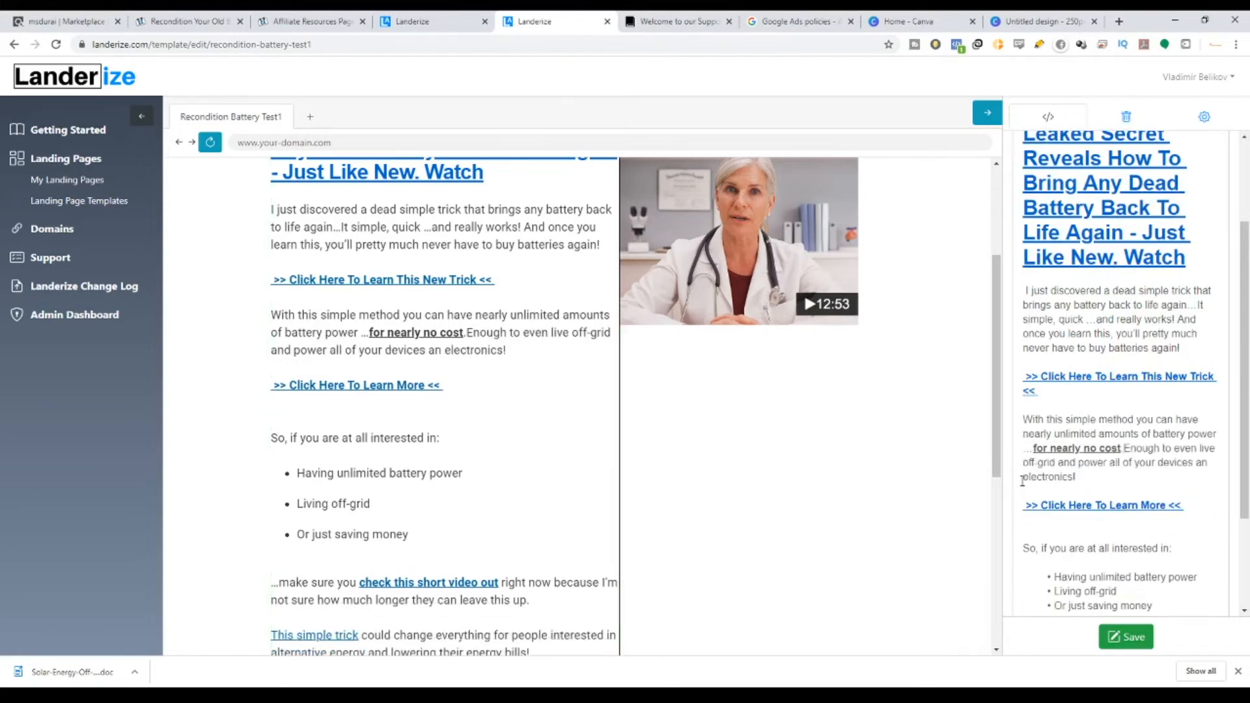
Delete all body text from "So, if you are at all interested in:" through "lowering their energy bills!".
{"action": "scroll", "coordinate": [1034, 516], "scroll_direction": "down", "scroll_amount": 2}
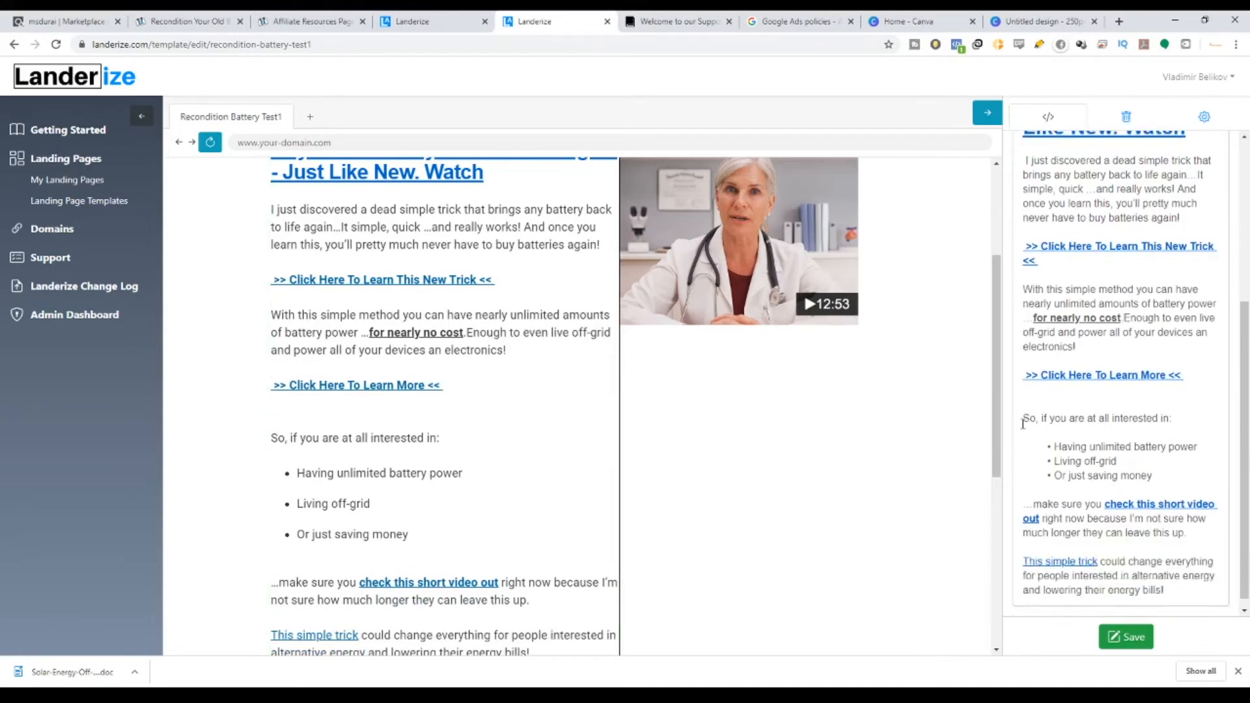
{"action": "left_click_drag", "start_coordinate": [1027, 422], "coordinate": [1186, 583]}
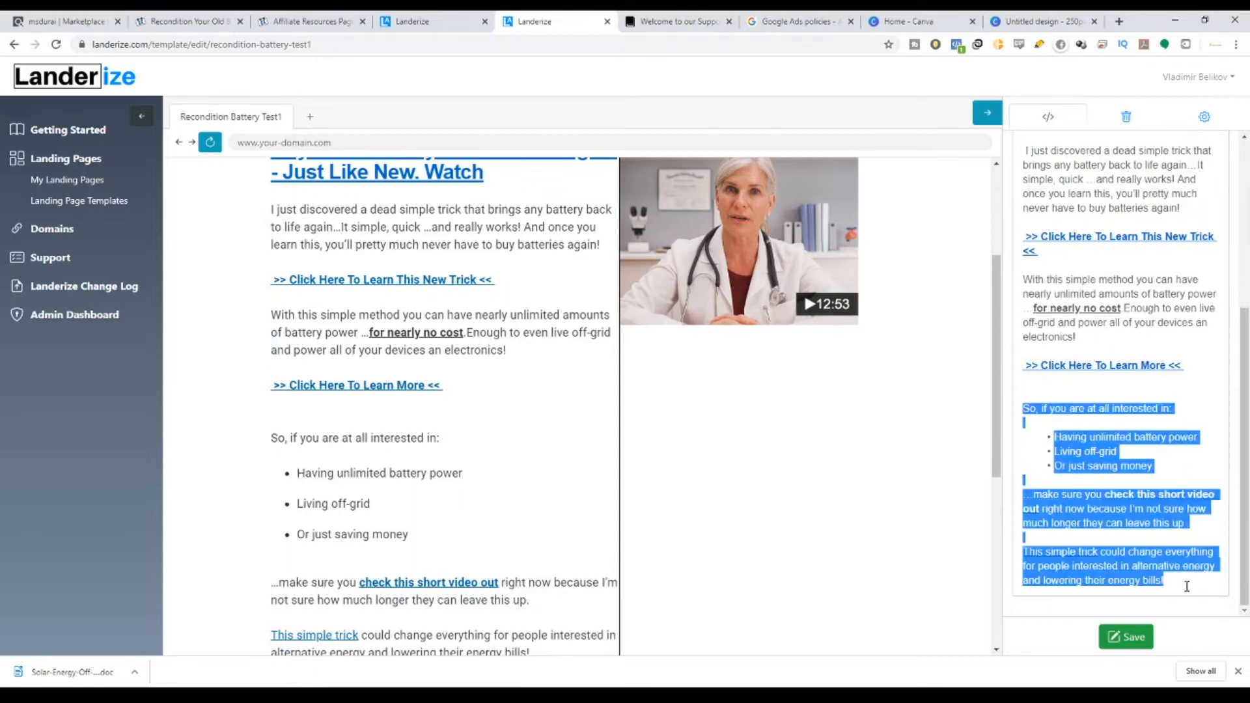
{"action": "key", "text": "BackSpace"}
{"action": "scroll", "coordinate": [469, 214], "scroll_direction": "up", "scroll_amount": 1}
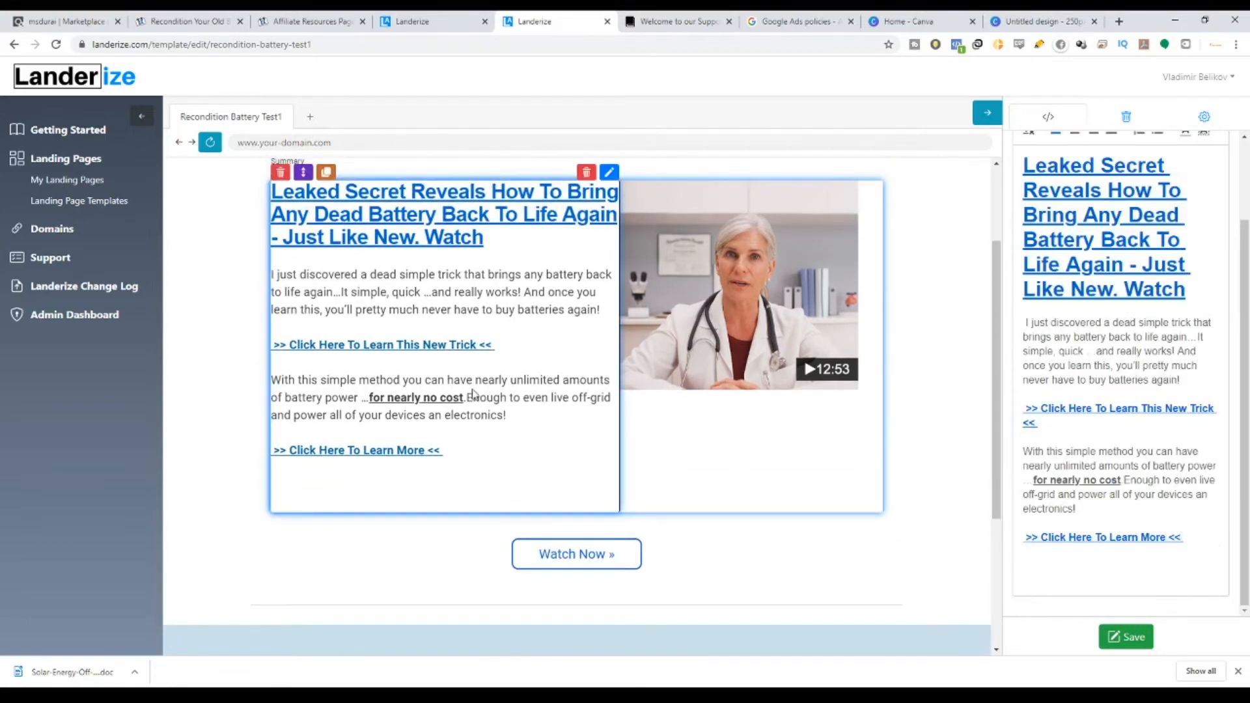
{"action": "scroll", "coordinate": [473, 394], "scroll_direction": "up", "scroll_amount": 1}
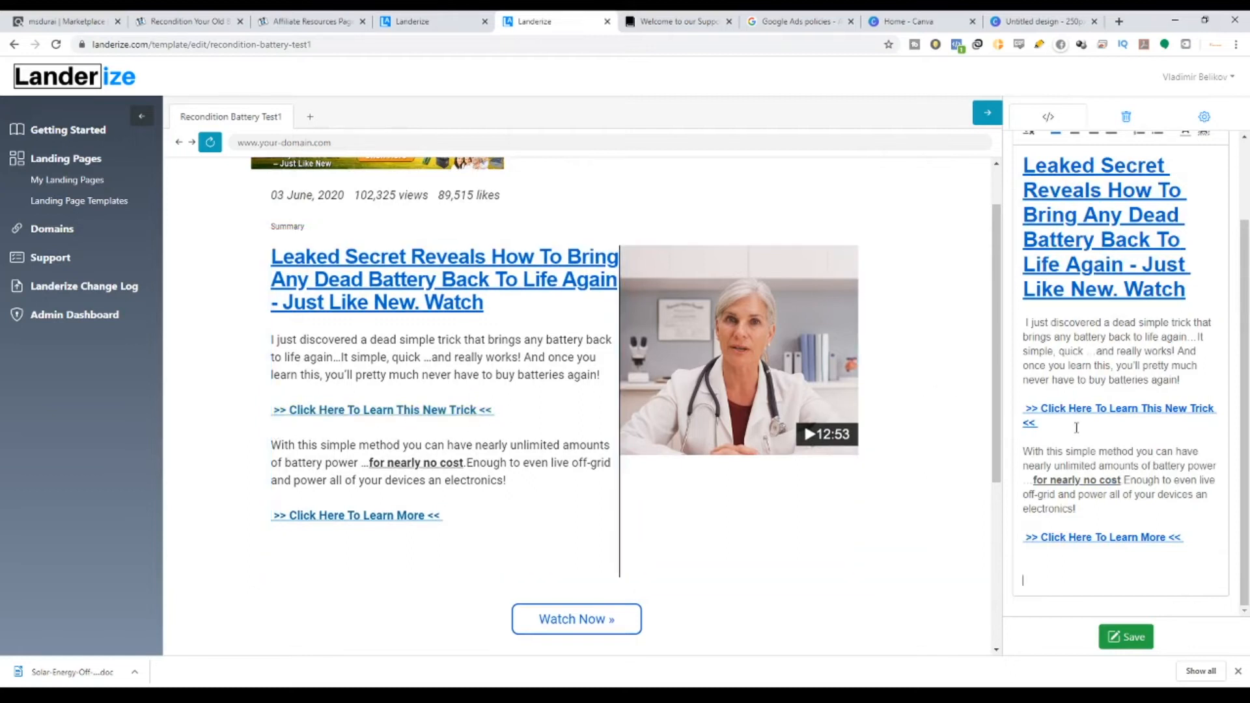
Check the EZ Battery Reconditioning sales video page that the links should lead to, and return to the Landerize editor.
{"action": "triple_click", "coordinate": [1039, 420]}
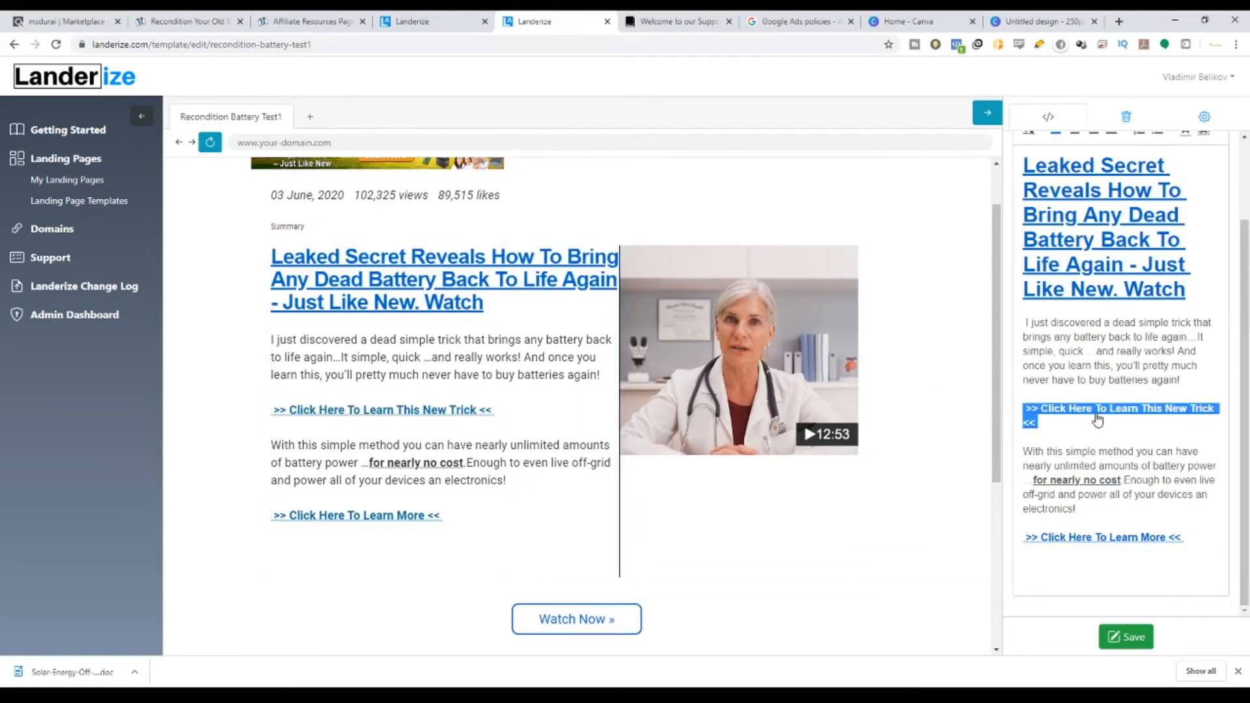
{"action": "scroll", "coordinate": [1097, 420], "scroll_direction": "up", "scroll_amount": 1}
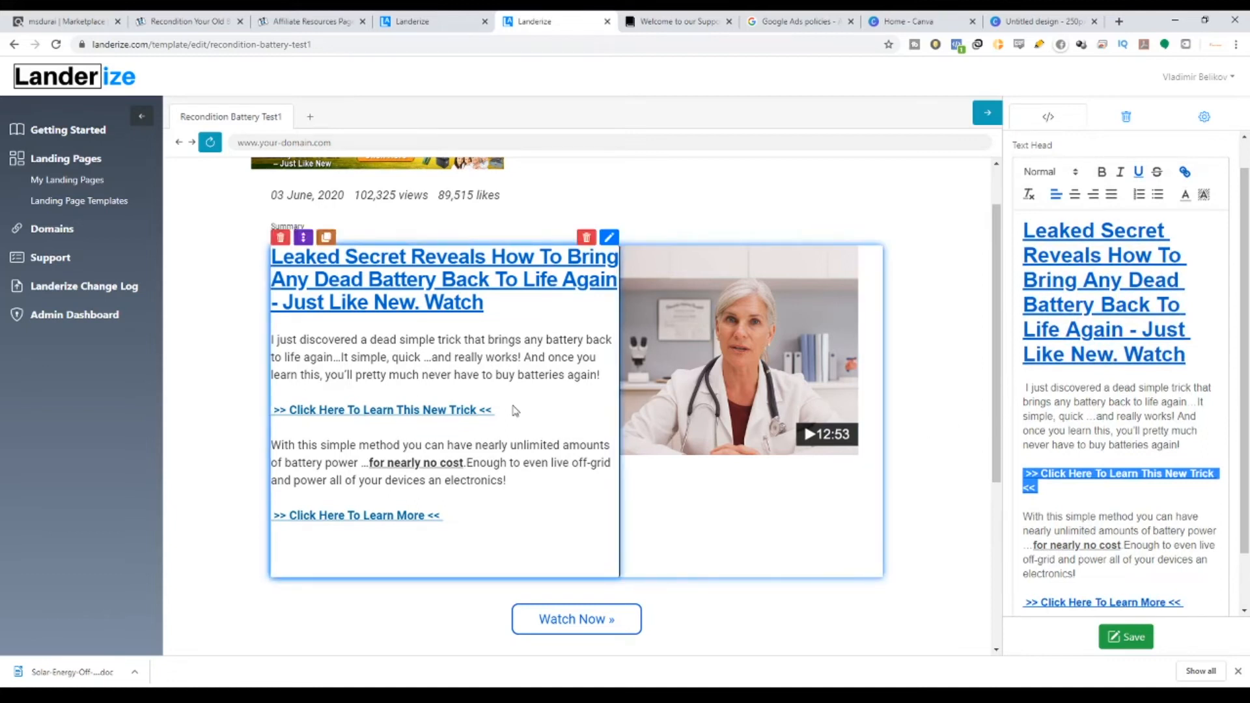
{"action": "left_click", "coordinate": [188, 21]}
{"action": "left_click", "coordinate": [848, 184]}
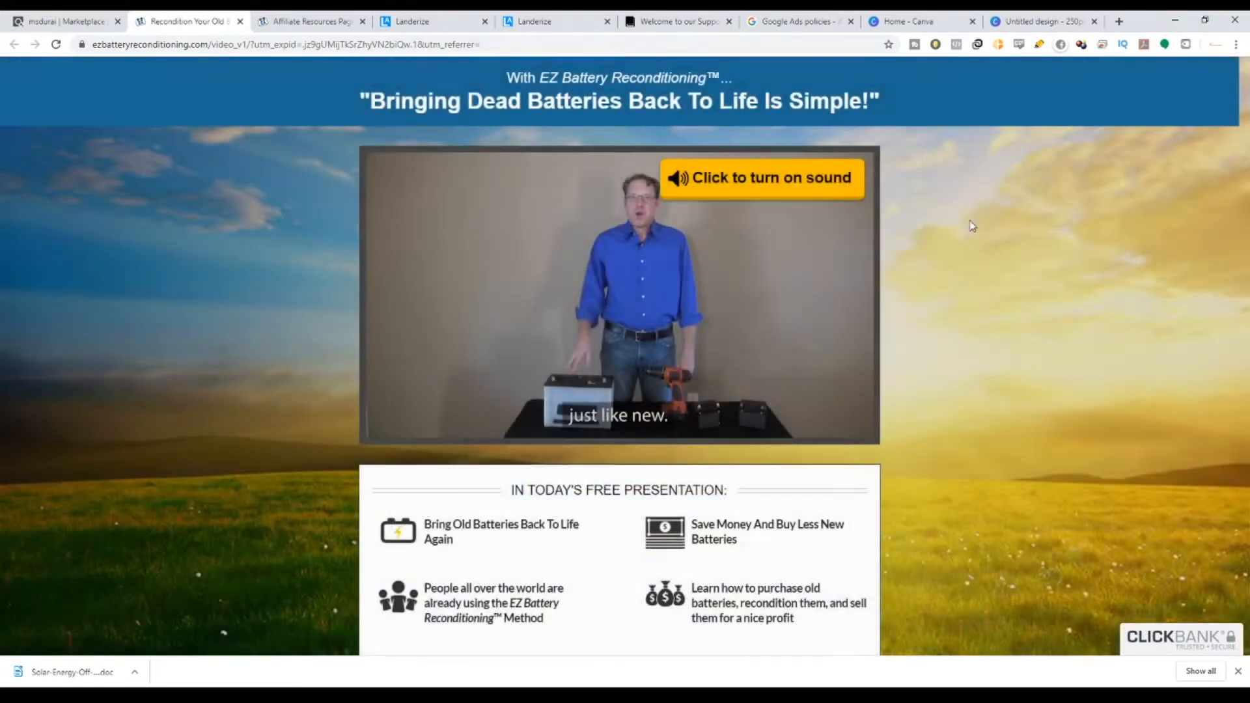
{"action": "left_click_drag", "start_coordinate": [1245, 131], "coordinate": [1226, 114]}
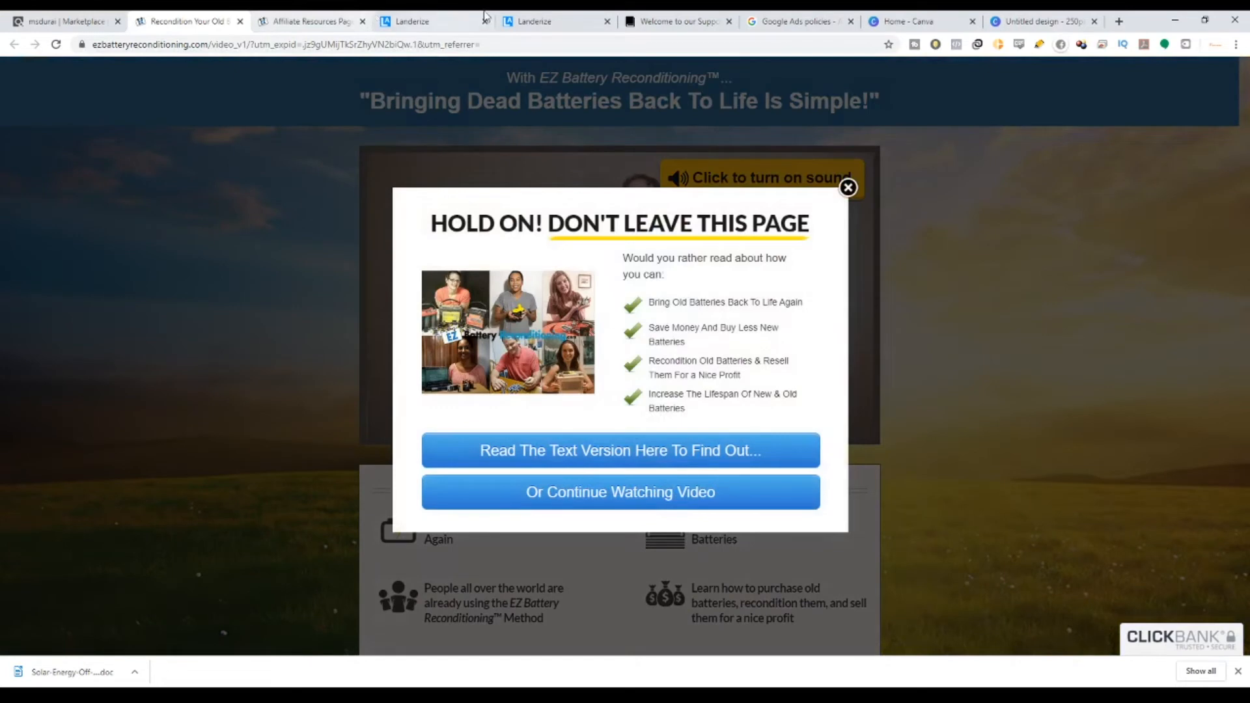
{"action": "left_click", "coordinate": [521, 20]}
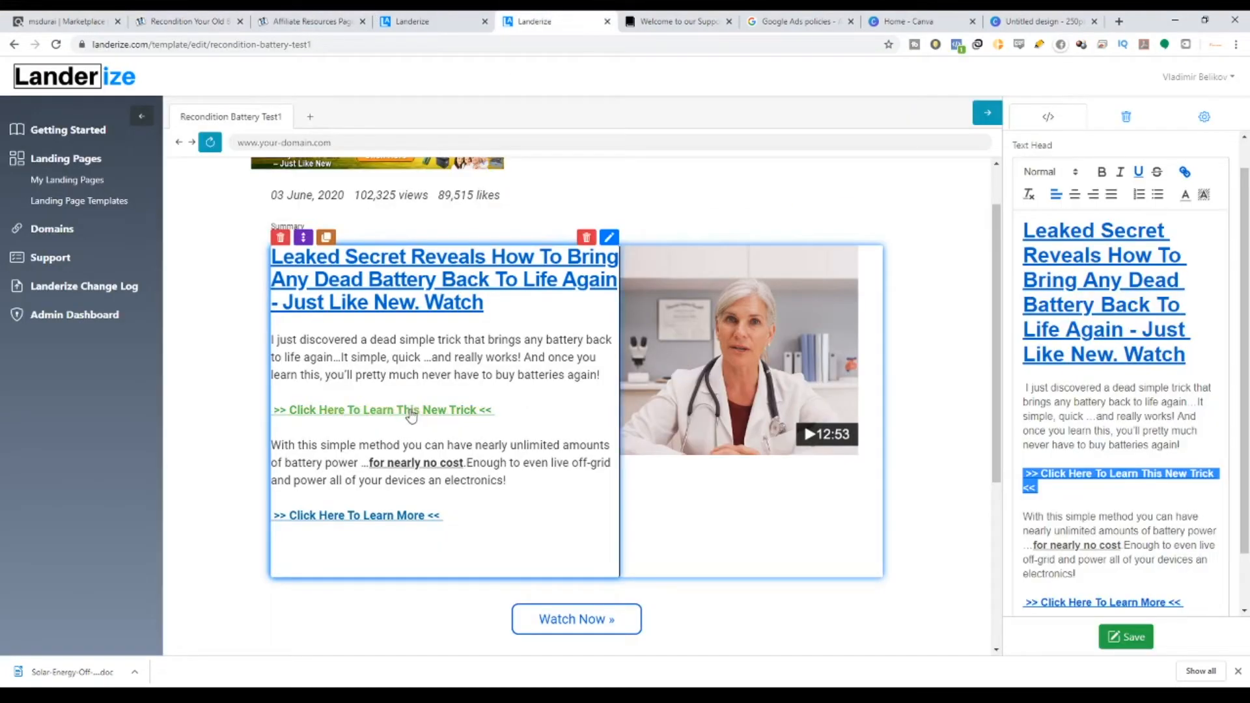
Remove the placeholder YOURAFFID links from the "Click Here To Learn This New Trick" and "Click Here To Learn More" lines.
{"action": "left_click", "coordinate": [1045, 486]}
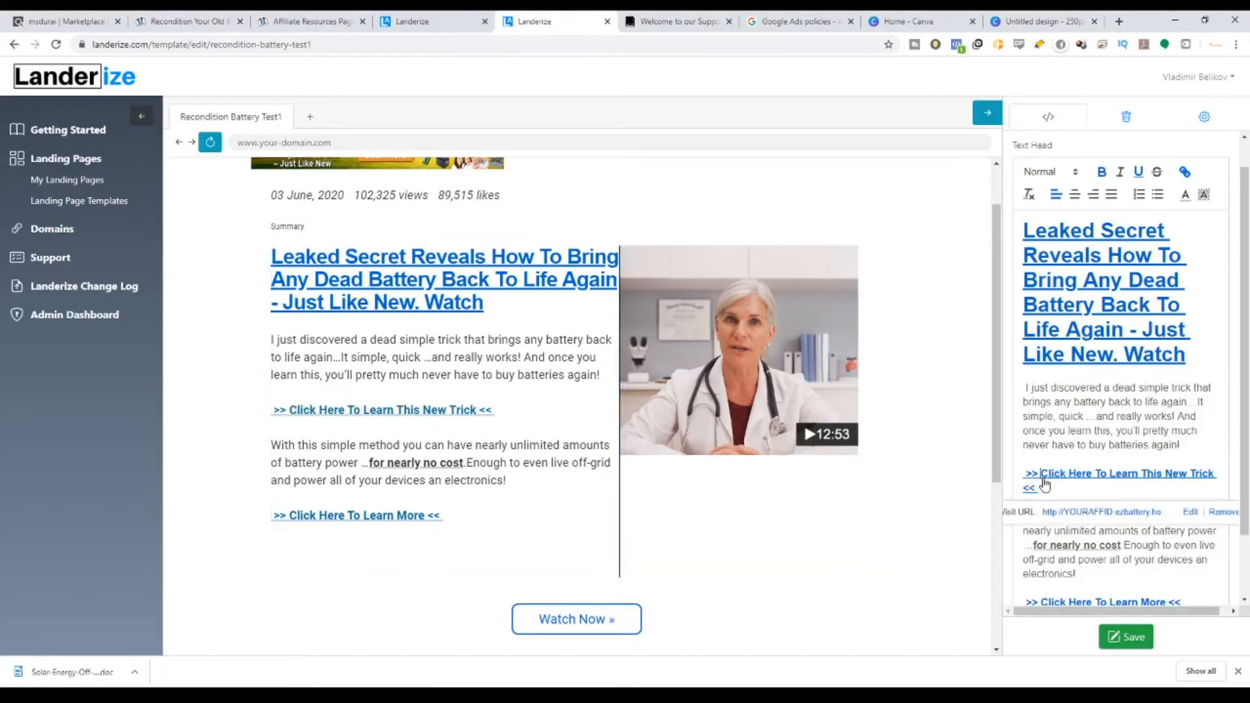
{"action": "left_click", "coordinate": [1048, 490]}
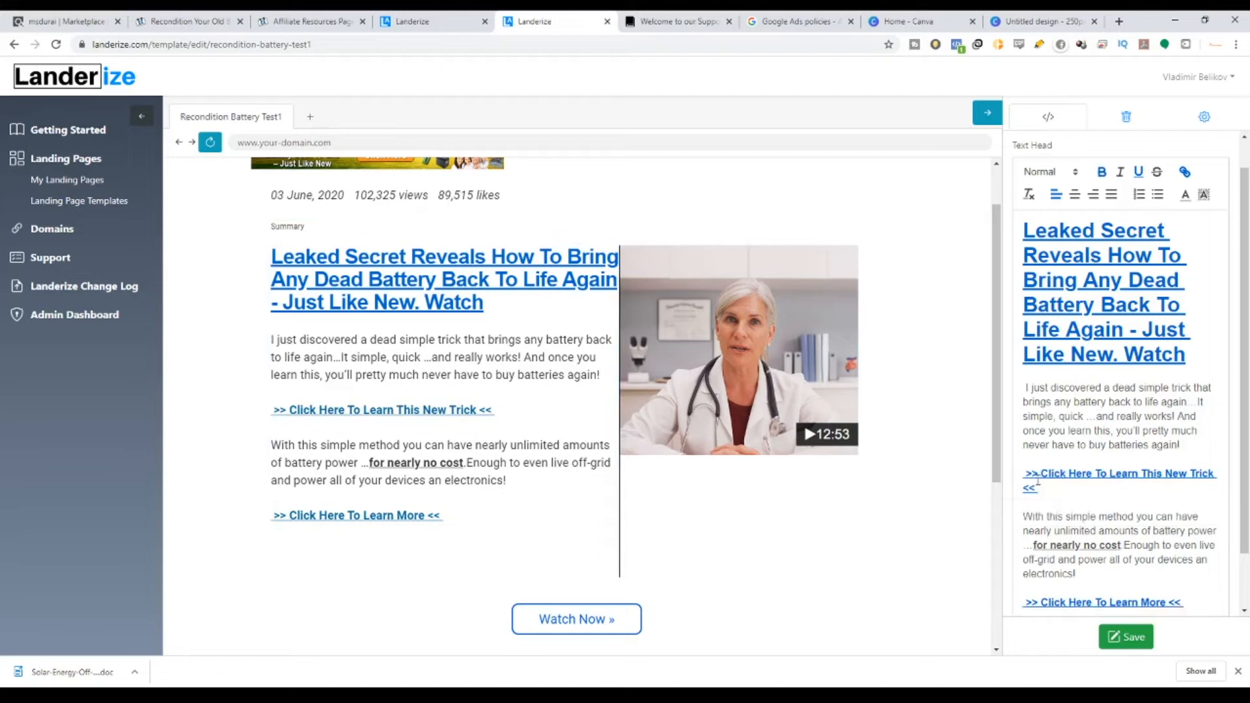
{"action": "left_click", "coordinate": [1039, 484]}
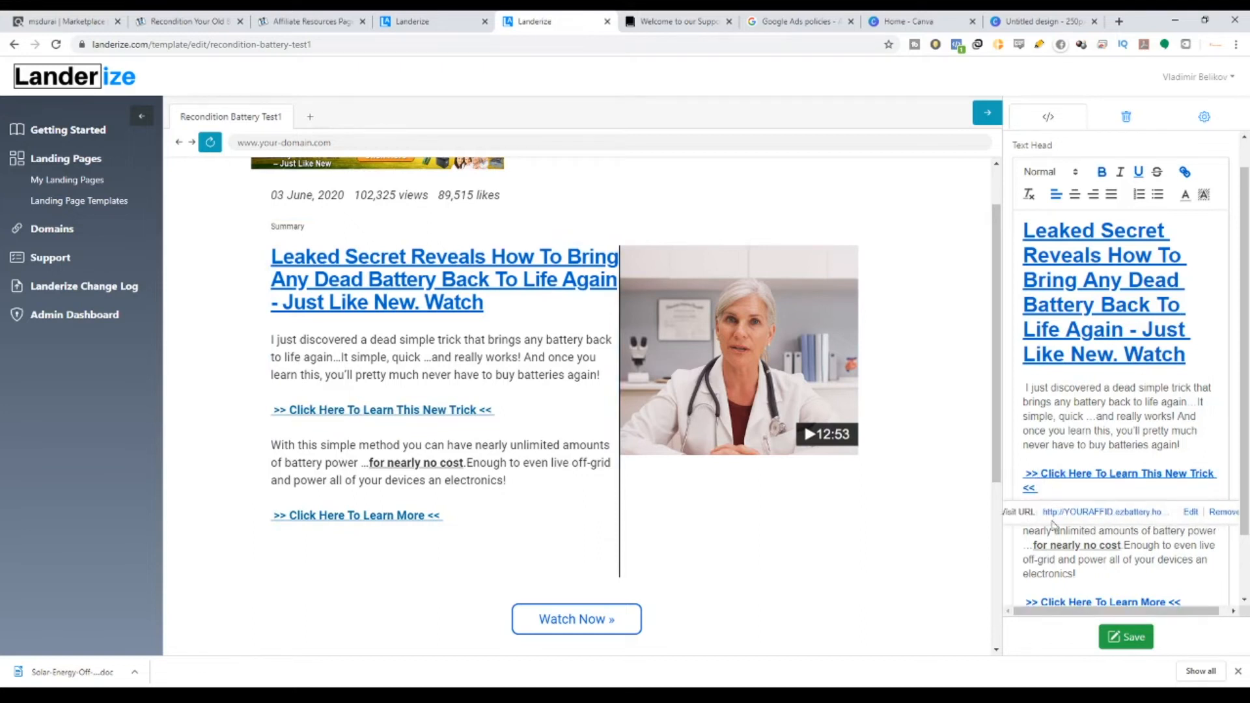
{"action": "left_click", "coordinate": [1225, 512]}
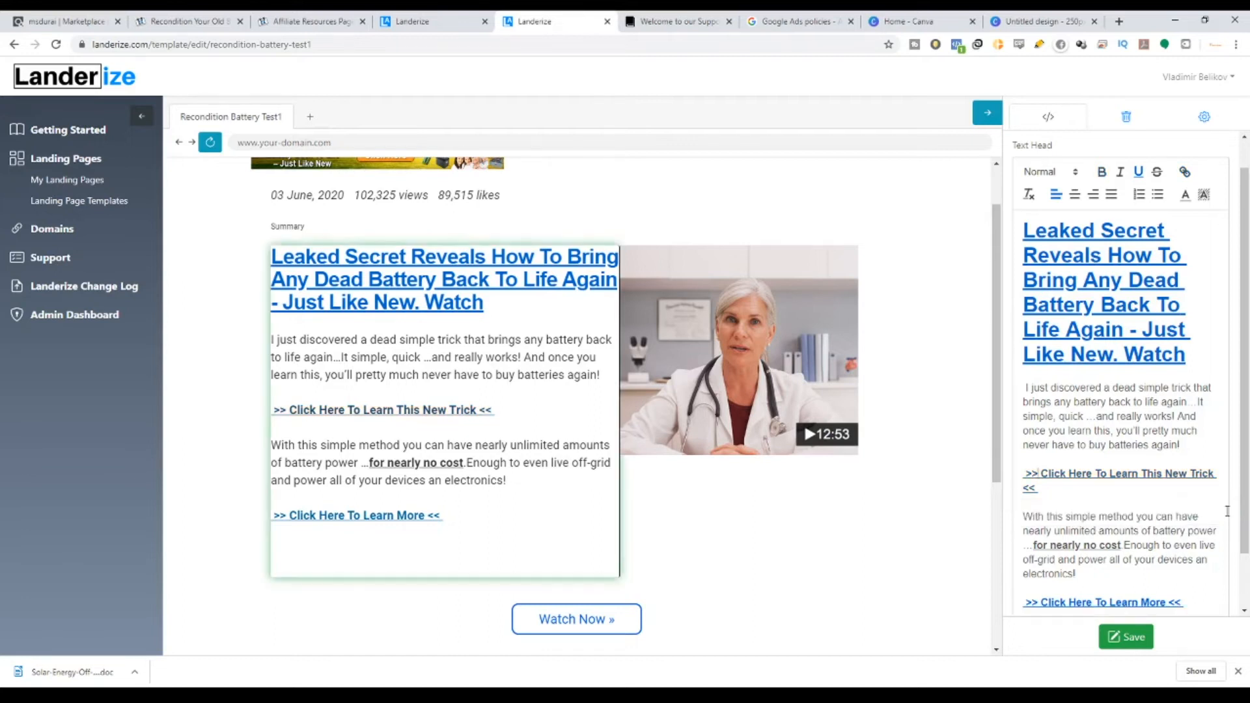
{"action": "scroll", "coordinate": [1120, 551], "scroll_direction": "down", "scroll_amount": 1}
{"action": "left_click", "coordinate": [1118, 540]}
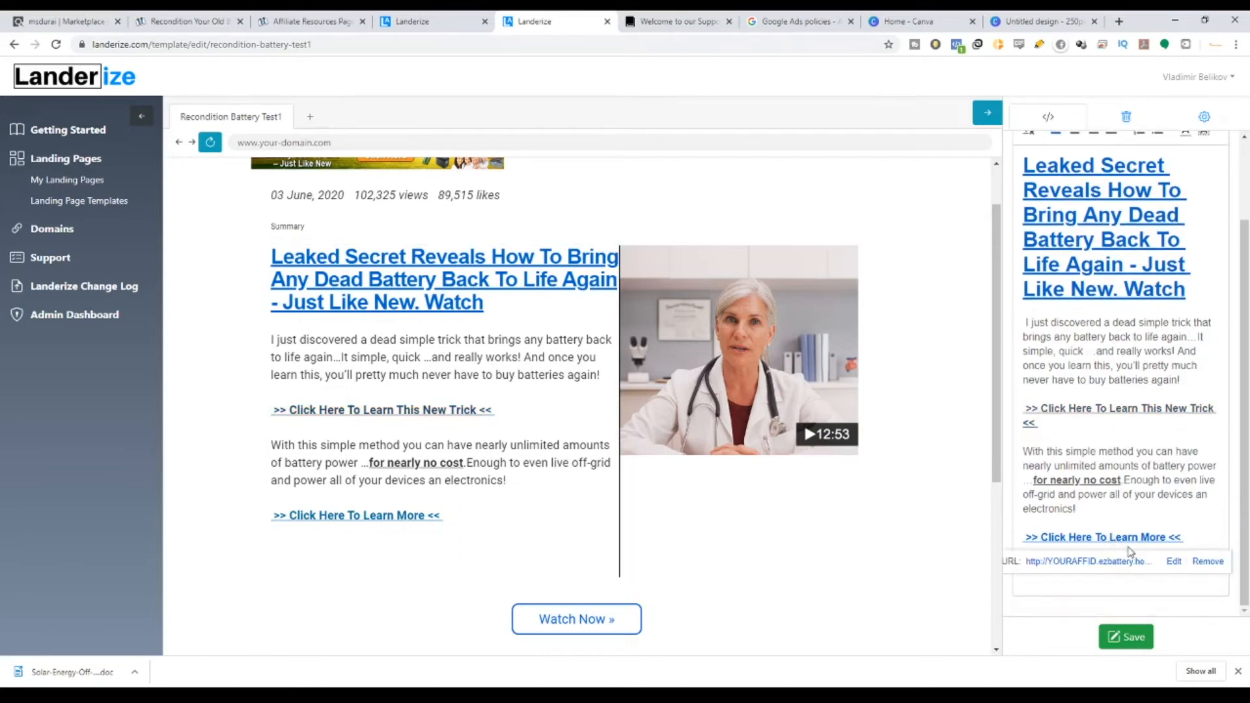
{"action": "left_click", "coordinate": [1202, 565]}
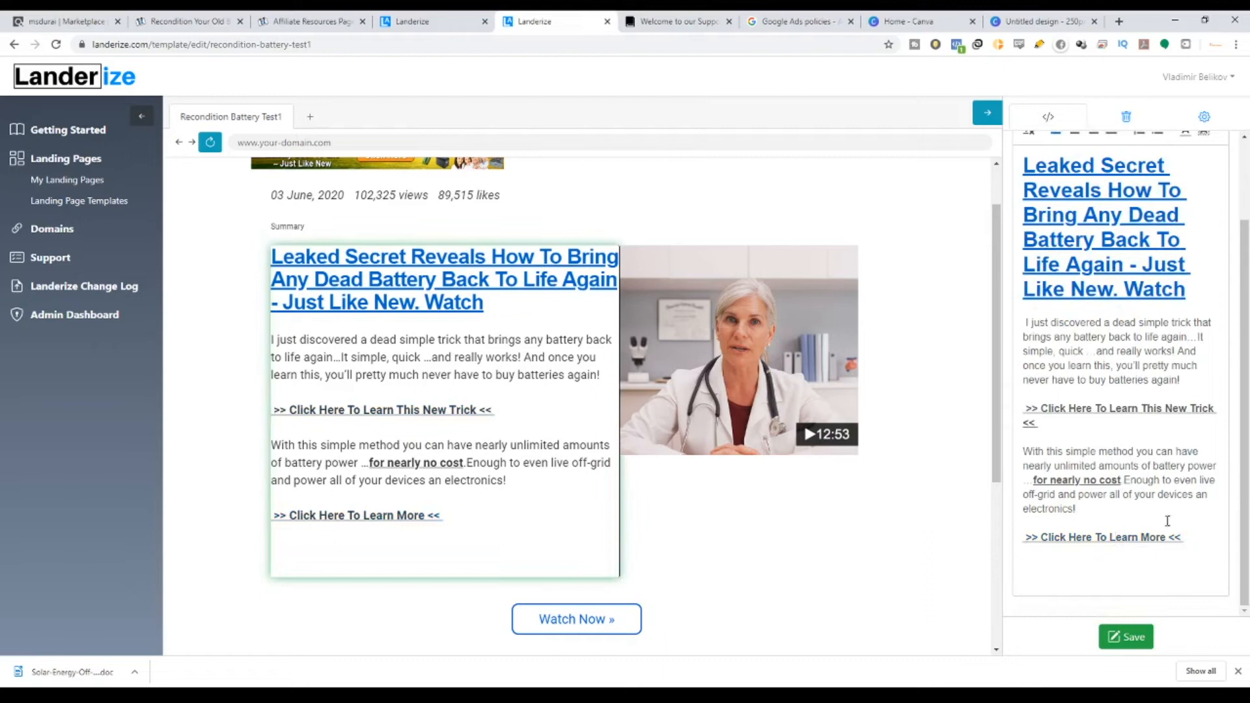
Link the whole ">> Click Here To Learn This New Trick <<" line to the copied ClickBank affiliate address.
{"action": "triple_click", "coordinate": [1032, 416]}
{"action": "scroll", "coordinate": [1086, 343], "scroll_direction": "up", "scroll_amount": 1}
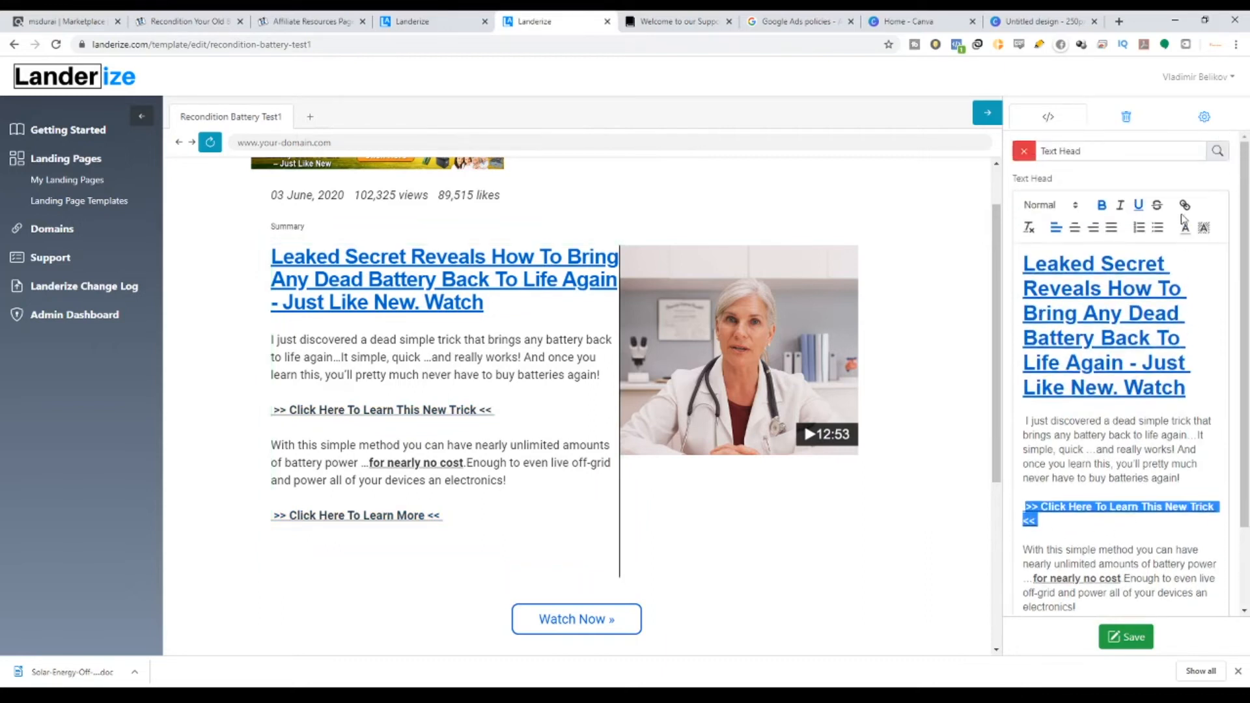
{"action": "left_click", "coordinate": [1184, 207]}
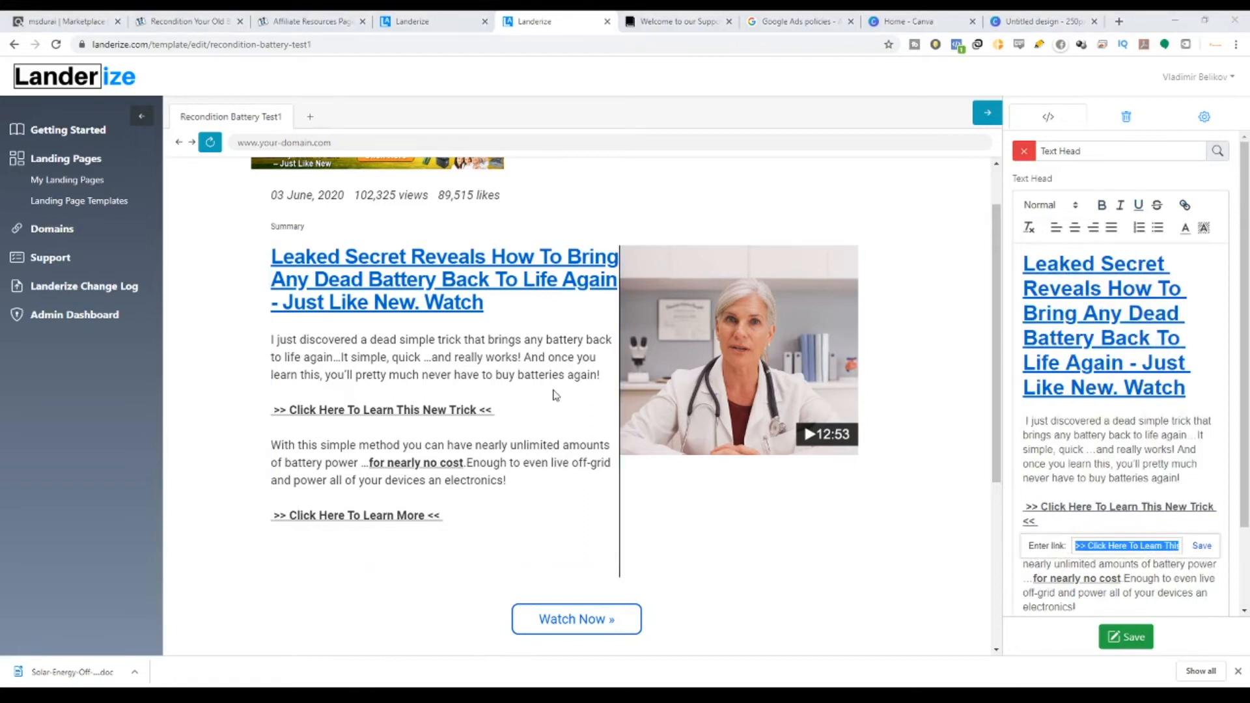
{"action": "left_click", "coordinate": [1109, 549]}
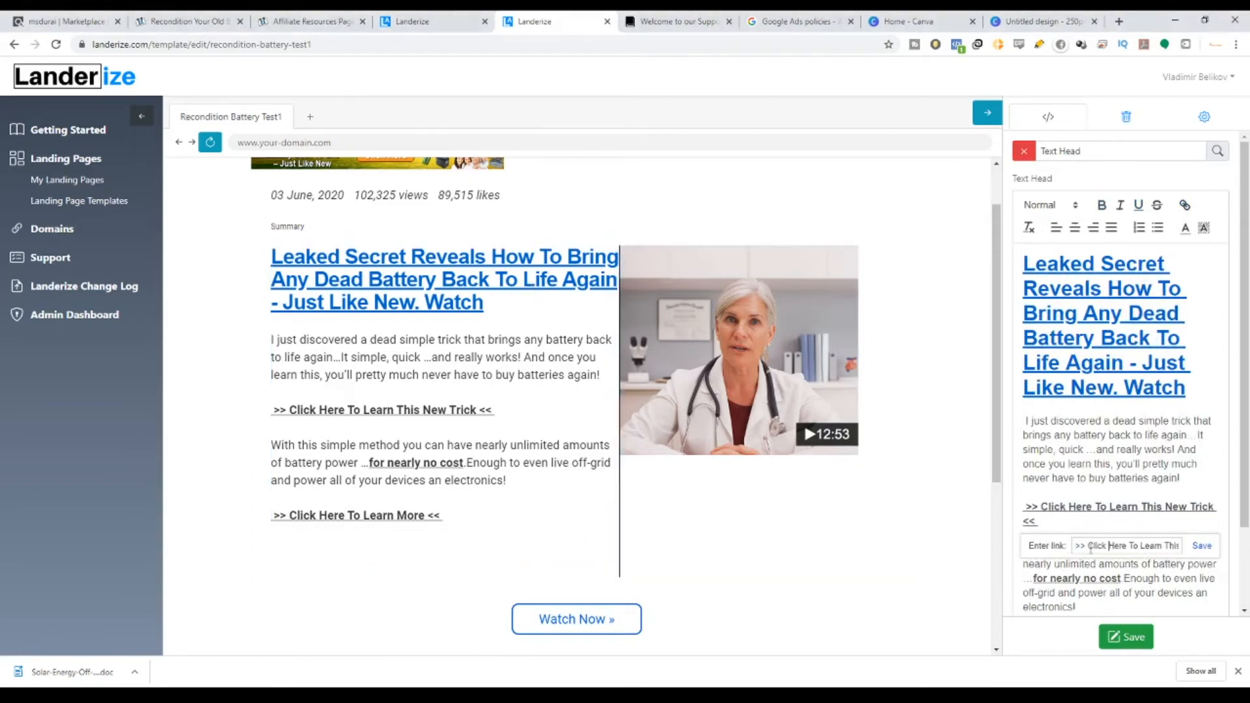
{"action": "key", "text": "ctrl+a"}
{"action": "key", "text": "BackSpace"}
{"action": "key", "text": "ctrl+v"}
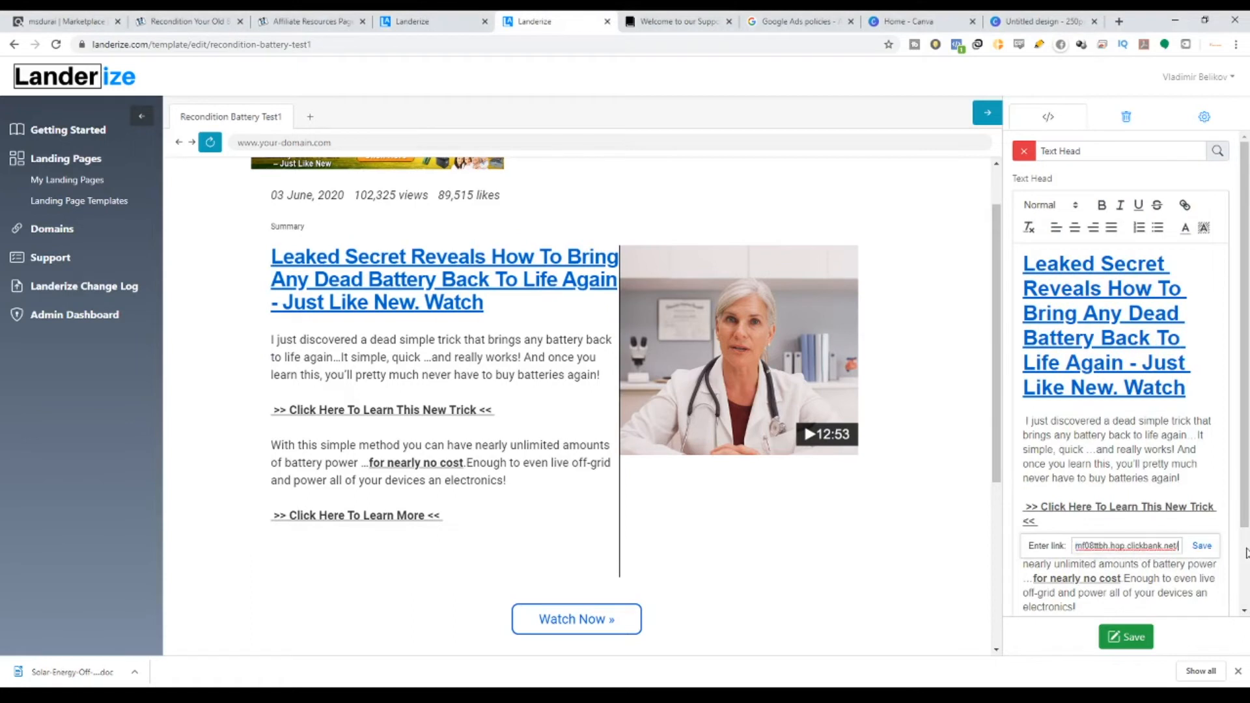
{"action": "left_click", "coordinate": [1202, 546]}
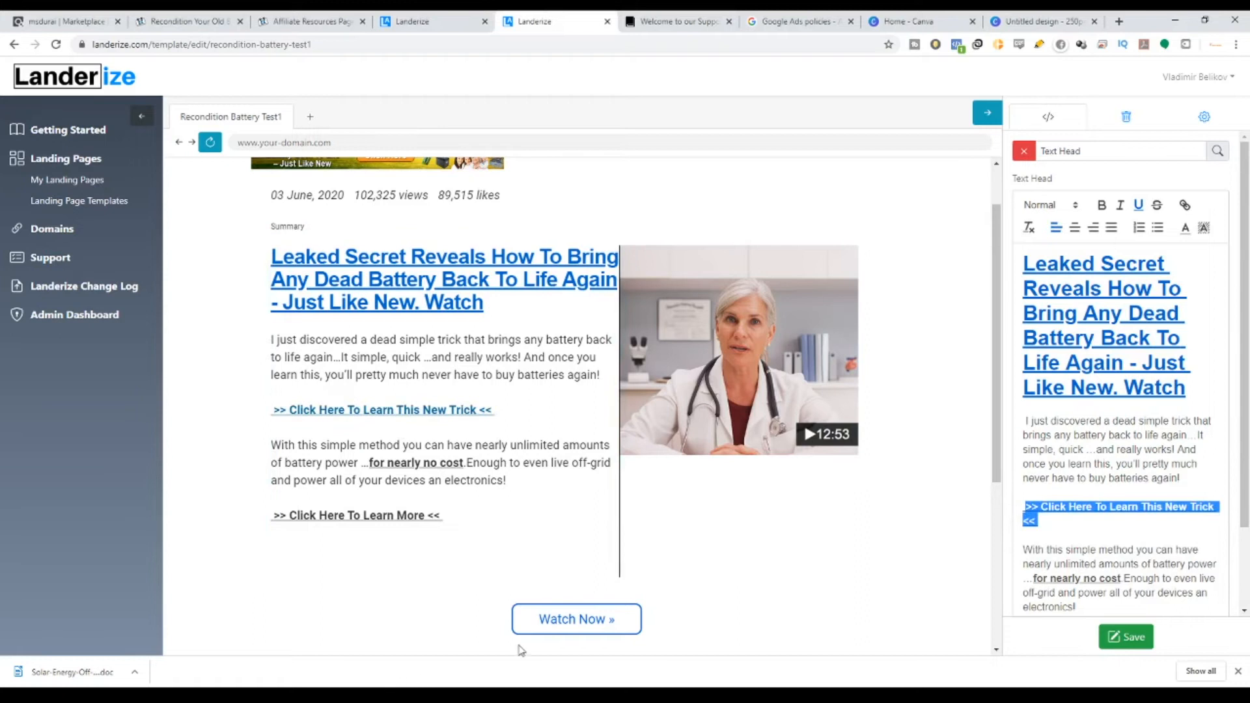
Link the whole ">> Click Here To Learn More <<" line to the same ClickBank affiliate address.
{"action": "scroll", "coordinate": [1145, 559], "scroll_direction": "down", "scroll_amount": 2}
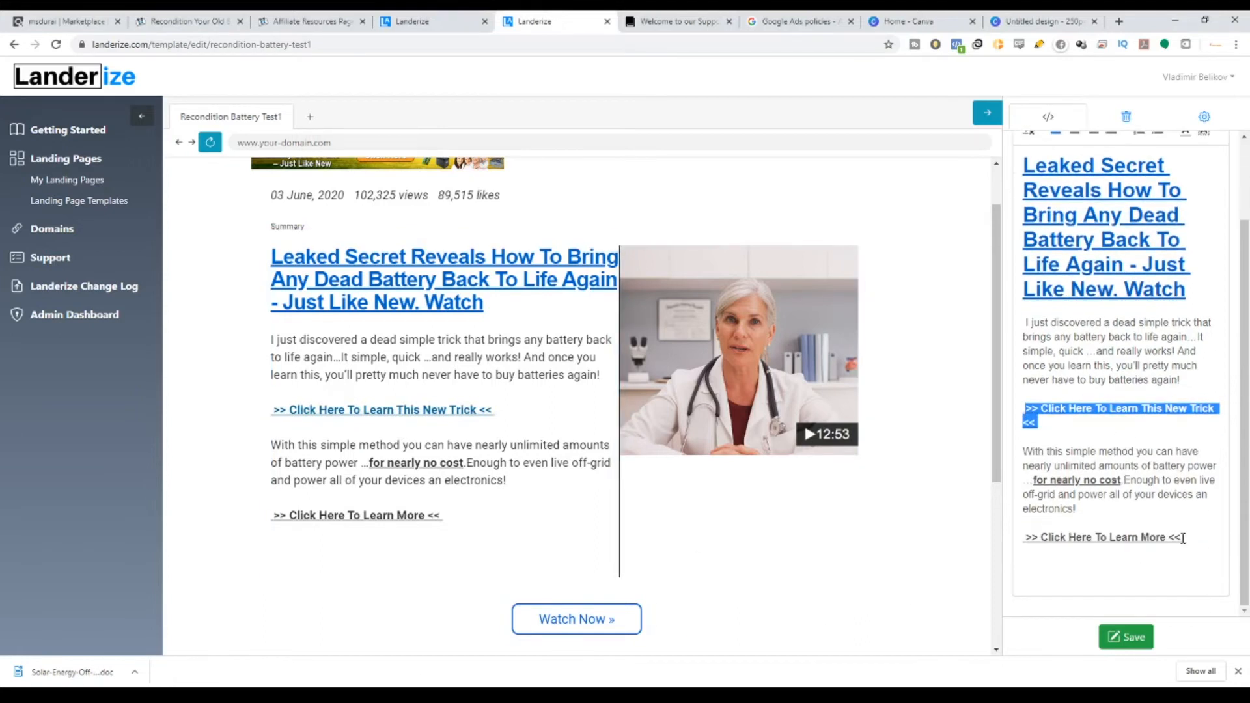
{"action": "left_click_drag", "start_coordinate": [1184, 538], "coordinate": [1026, 538]}
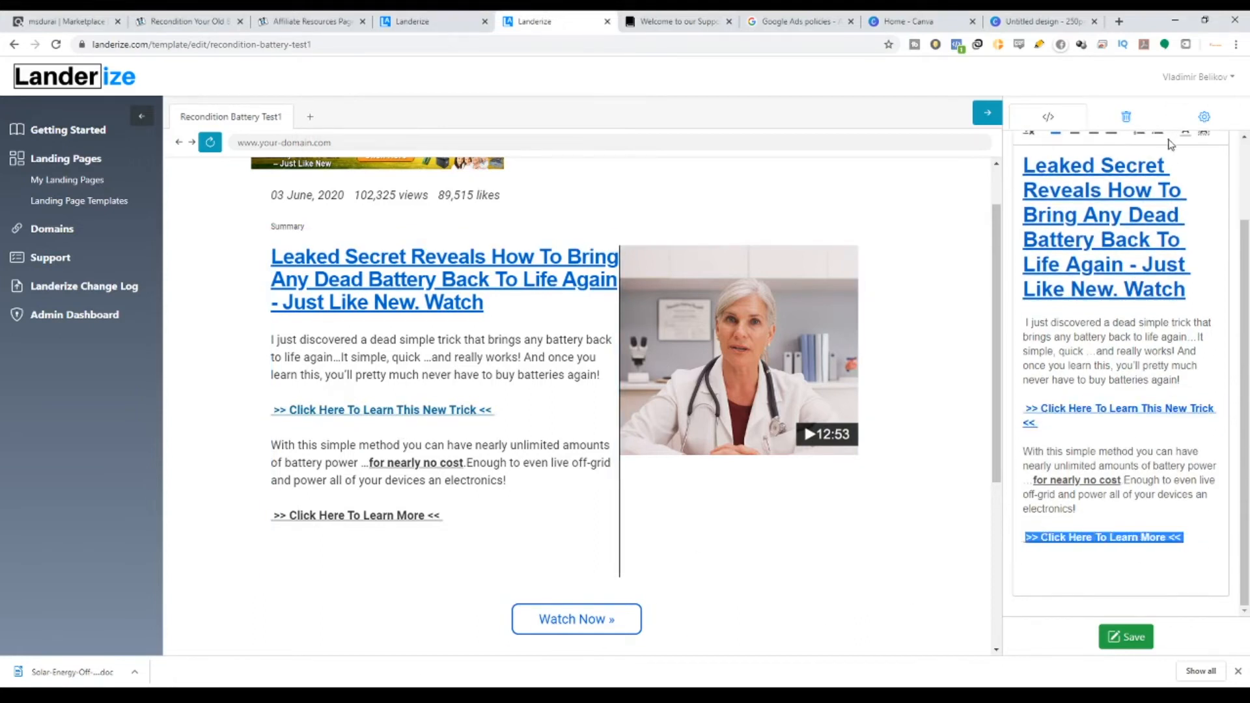
{"action": "scroll", "coordinate": [1170, 146], "scroll_direction": "up", "scroll_amount": 2}
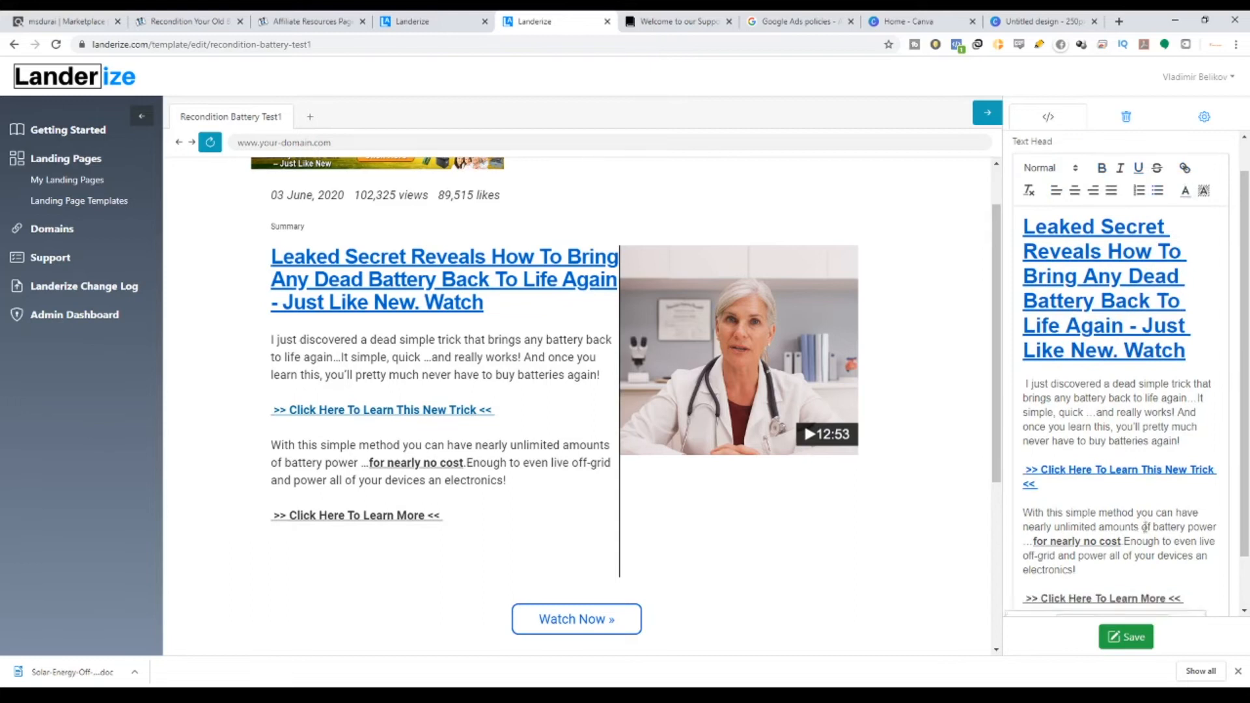
{"action": "scroll", "coordinate": [1181, 548], "scroll_direction": "down", "scroll_amount": 1}
{"action": "key", "text": "BackSpace"}
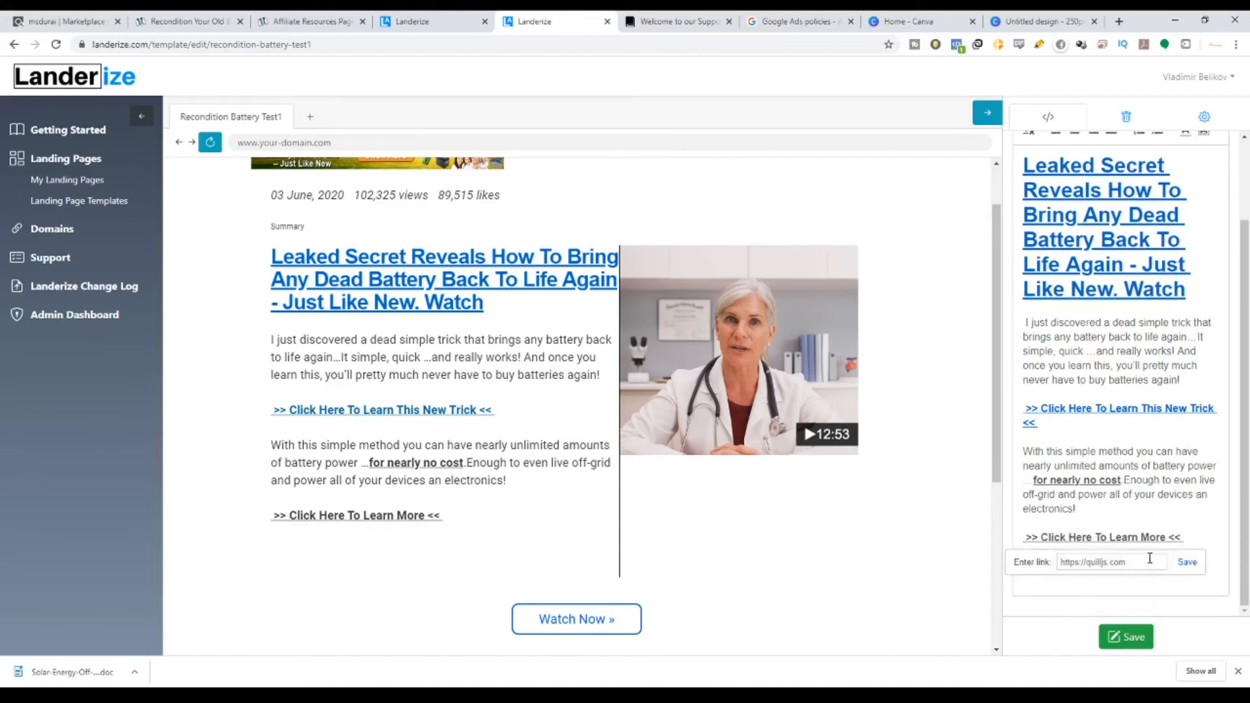
{"action": "key", "text": "ctrl+v"}
{"action": "left_click", "coordinate": [1187, 563]}
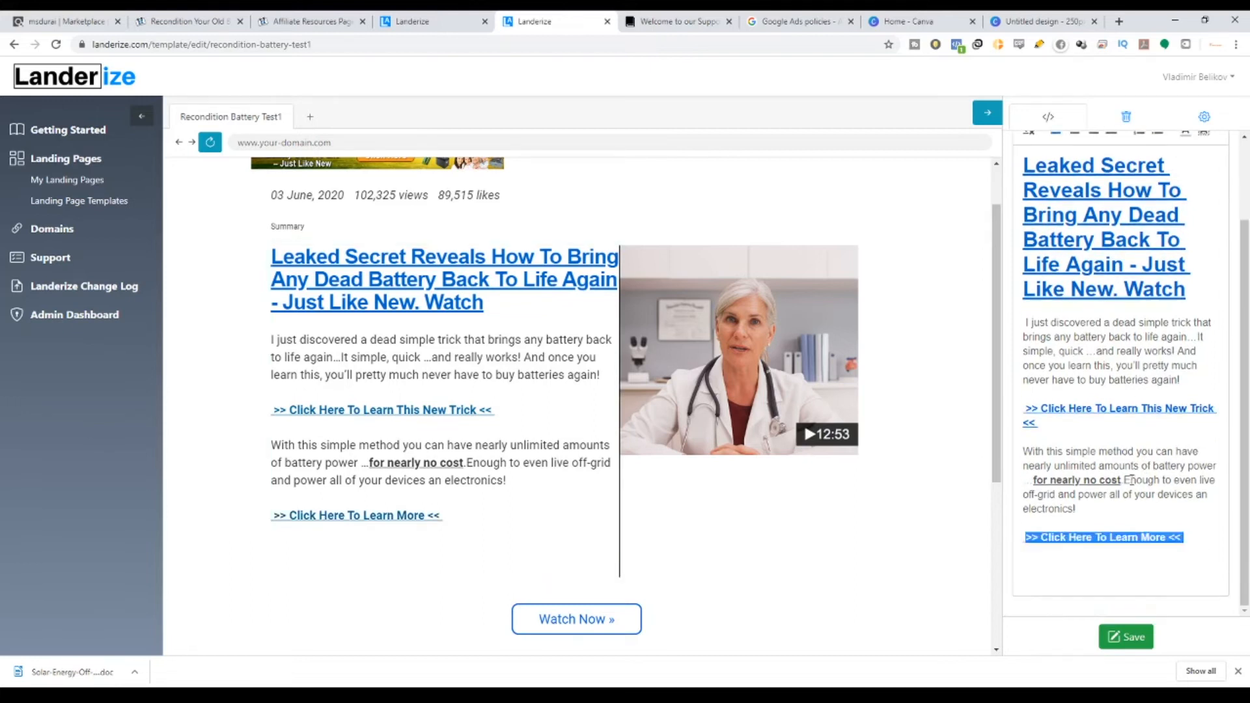
Link the phrase "for nearly no cost" in the second body paragraph to the copied ClickBank affiliate address.
{"action": "left_click_drag", "start_coordinate": [1121, 479], "coordinate": [1043, 480]}
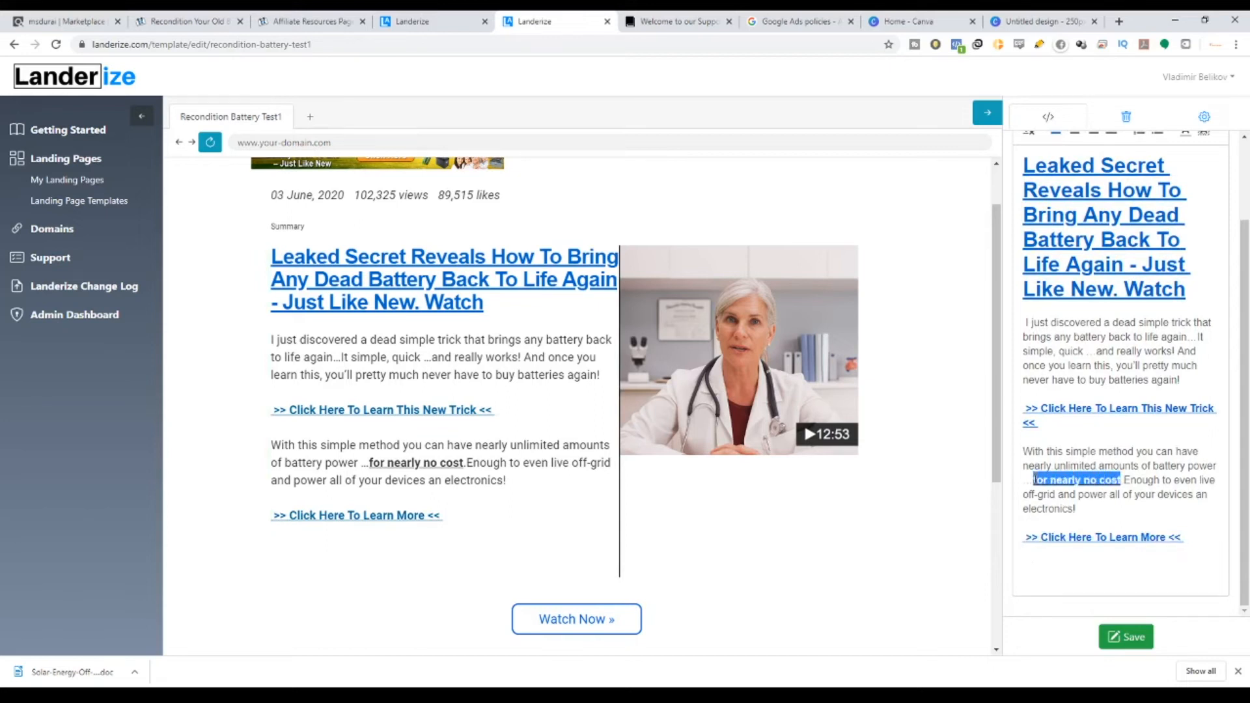
{"action": "scroll", "coordinate": [1166, 207], "scroll_direction": "up", "scroll_amount": 2}
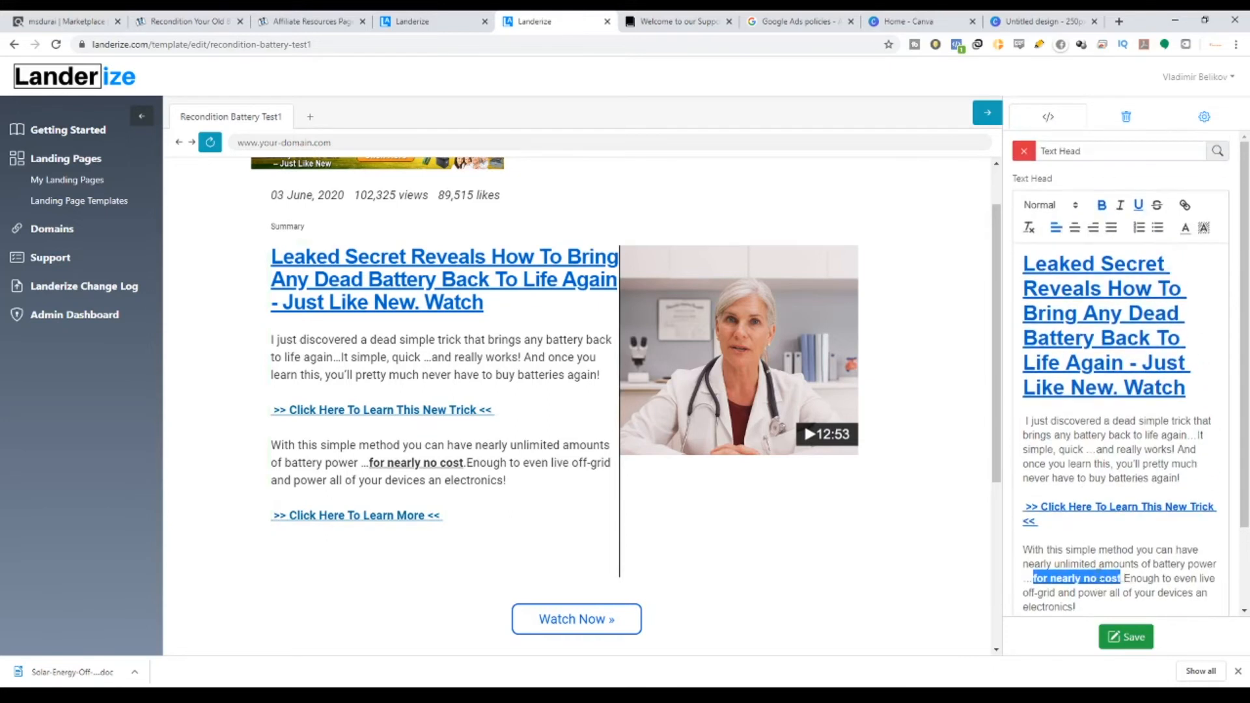
{"action": "scroll", "coordinate": [1100, 579], "scroll_direction": "down", "scroll_amount": 1}
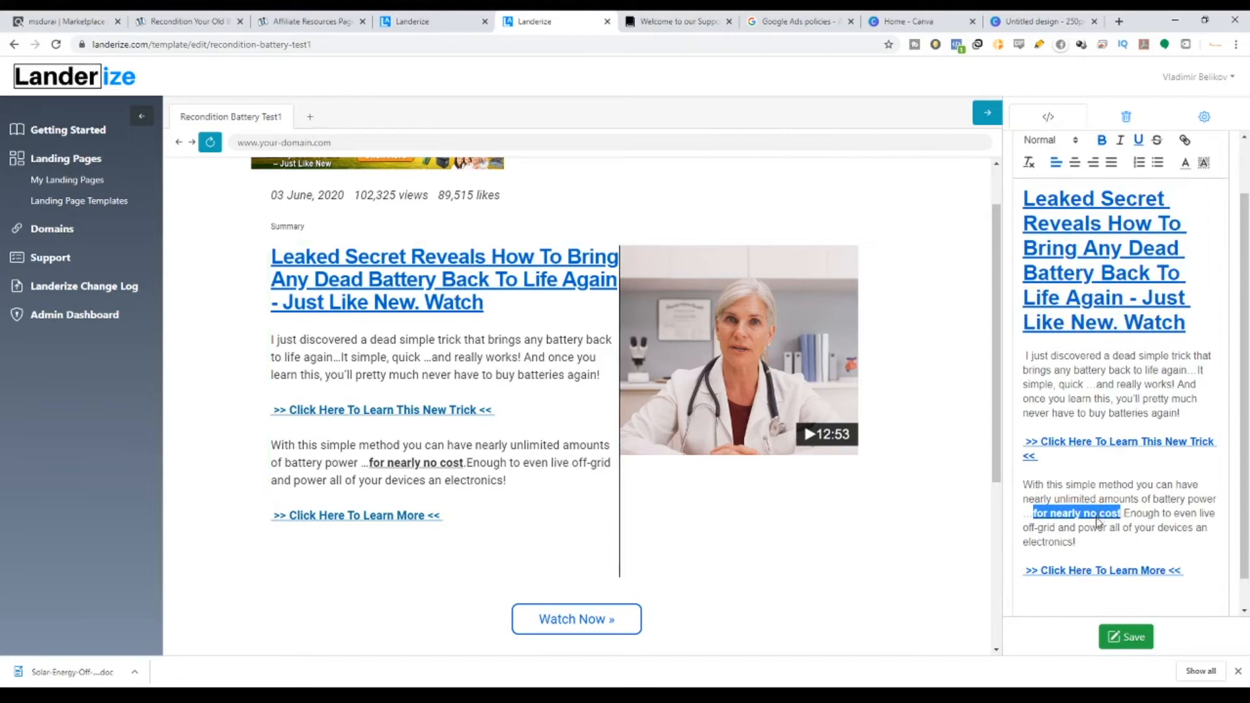
{"action": "scroll", "coordinate": [1175, 240], "scroll_direction": "up", "scroll_amount": 1}
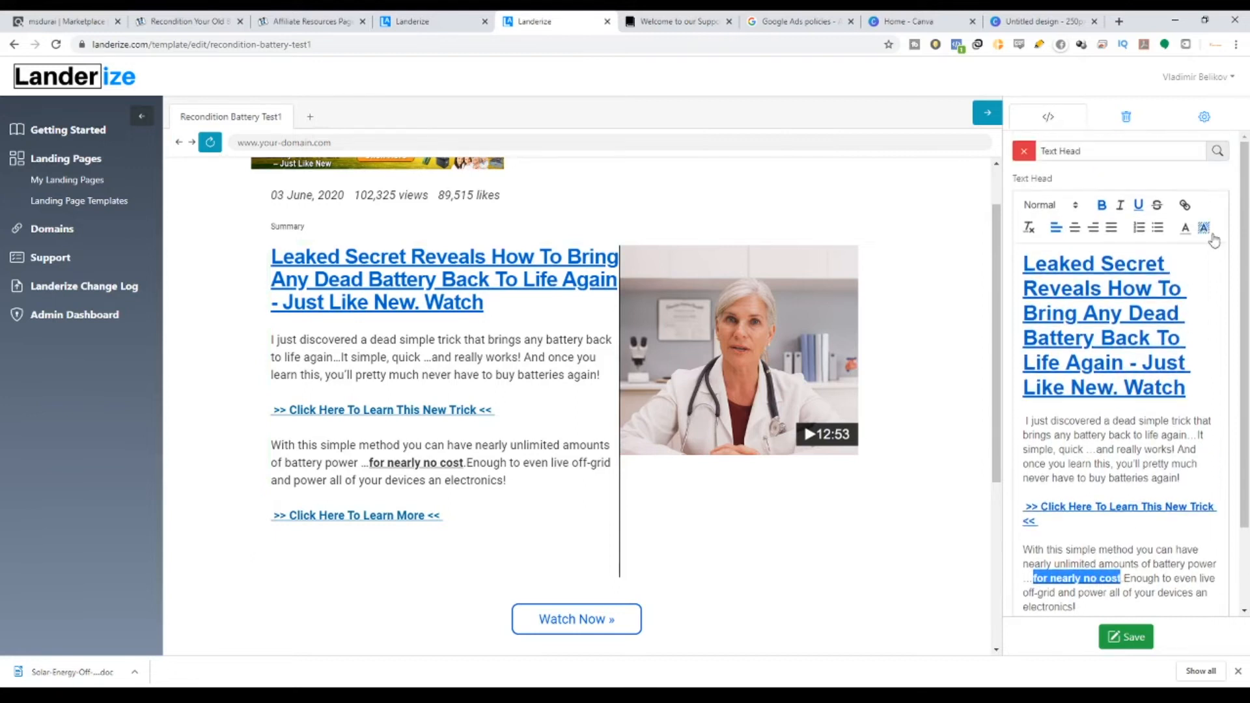
{"action": "left_click", "coordinate": [1137, 206]}
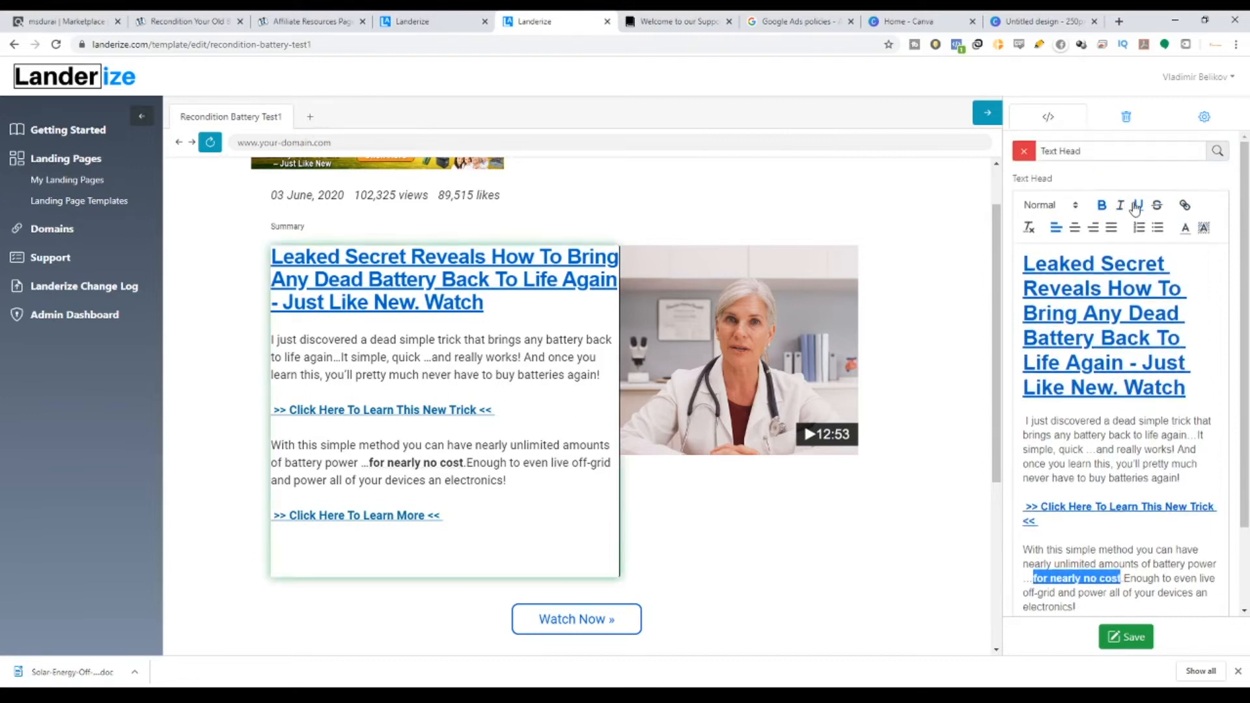
{"action": "left_click", "coordinate": [1185, 206]}
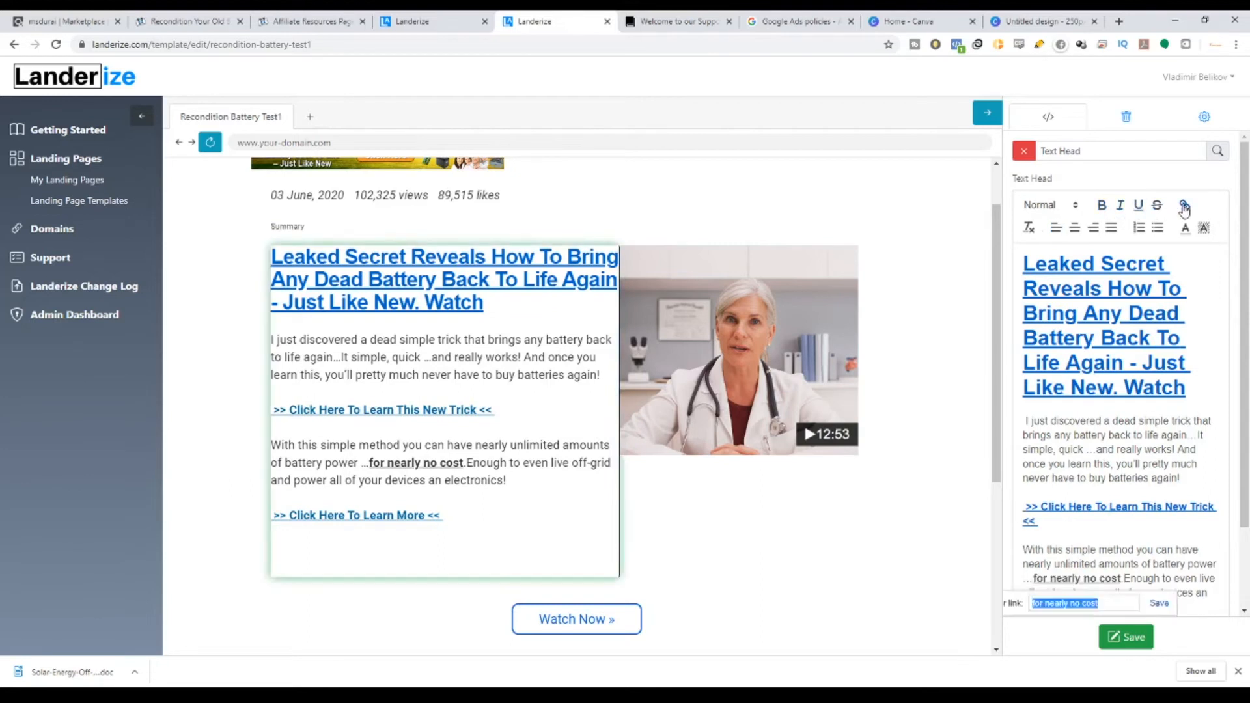
{"action": "key", "text": "BackSpace"}
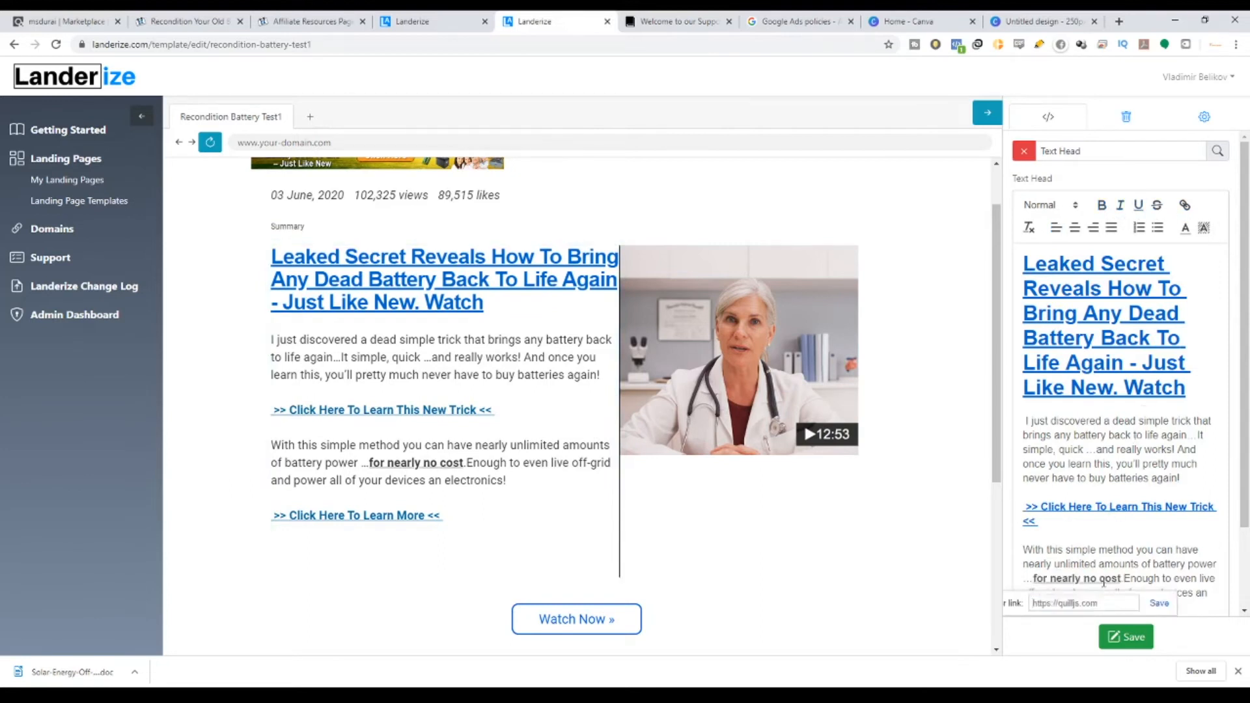
{"action": "key", "text": "ctrl+v"}
{"action": "left_click", "coordinate": [1165, 605]}
{"action": "scroll", "coordinate": [1153, 586], "scroll_direction": "down", "scroll_amount": 2}
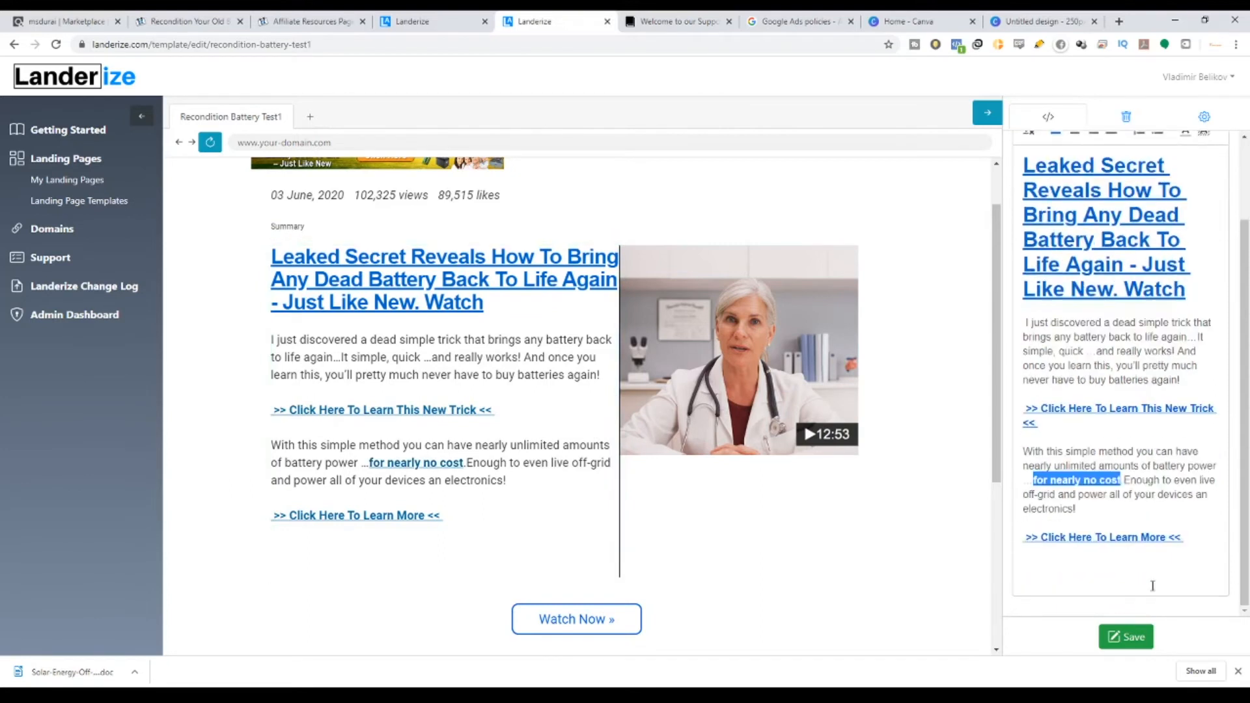
Review the edited text block, open the doctor image beside it for editing, and check its recommended size.
{"action": "left_click_drag", "start_coordinate": [1103, 515], "coordinate": [1013, 313]}
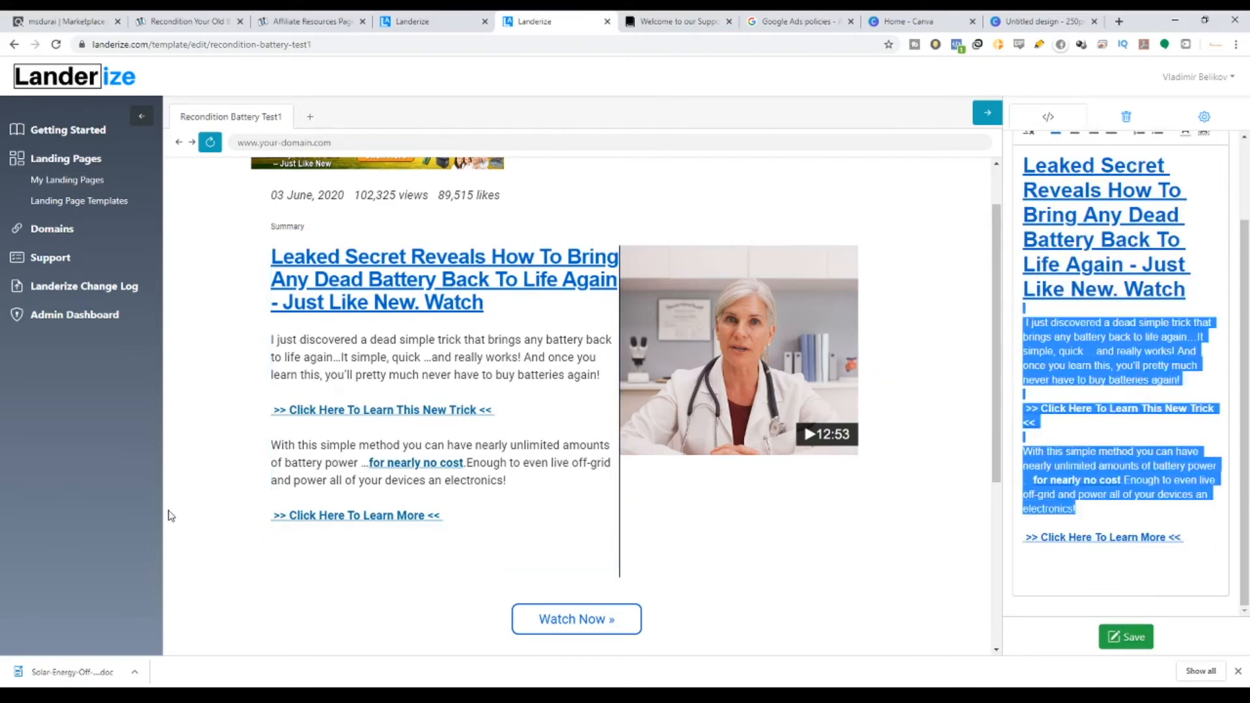
{"action": "scroll", "coordinate": [403, 443], "scroll_direction": "up", "scroll_amount": 1}
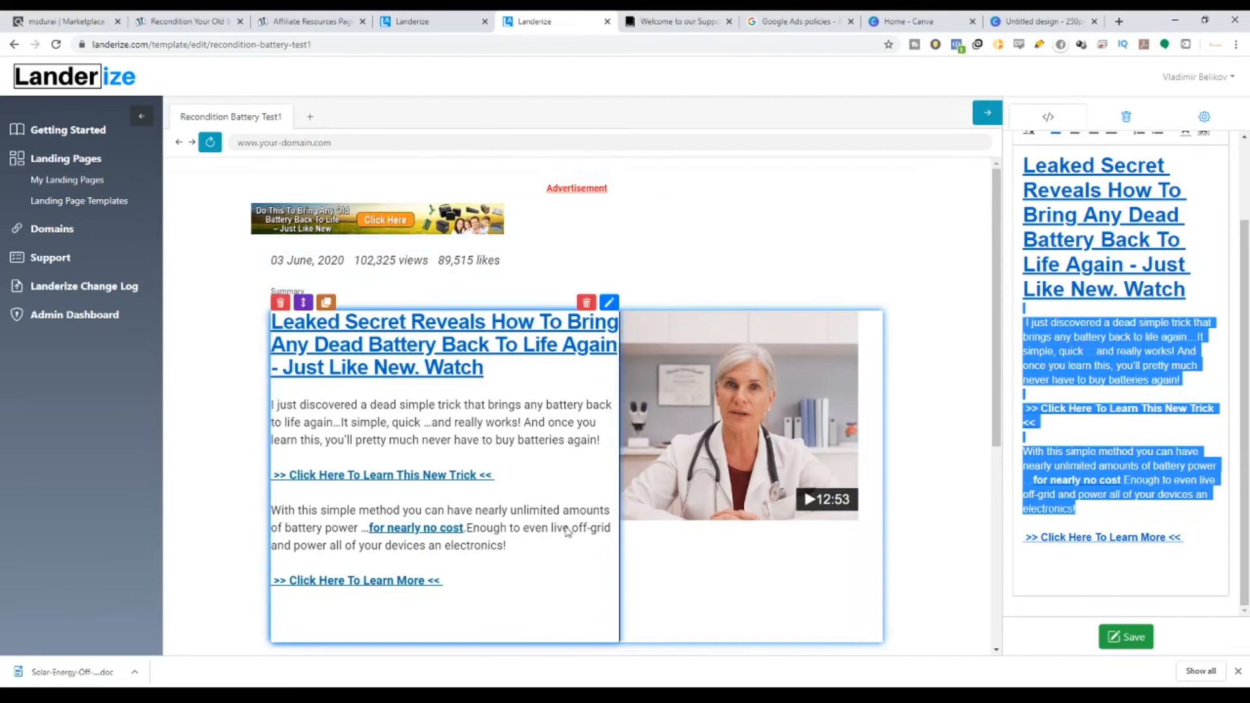
{"action": "scroll", "coordinate": [566, 521], "scroll_direction": "down", "scroll_amount": 5}
{"action": "scroll", "coordinate": [542, 362], "scroll_direction": "up", "scroll_amount": 3}
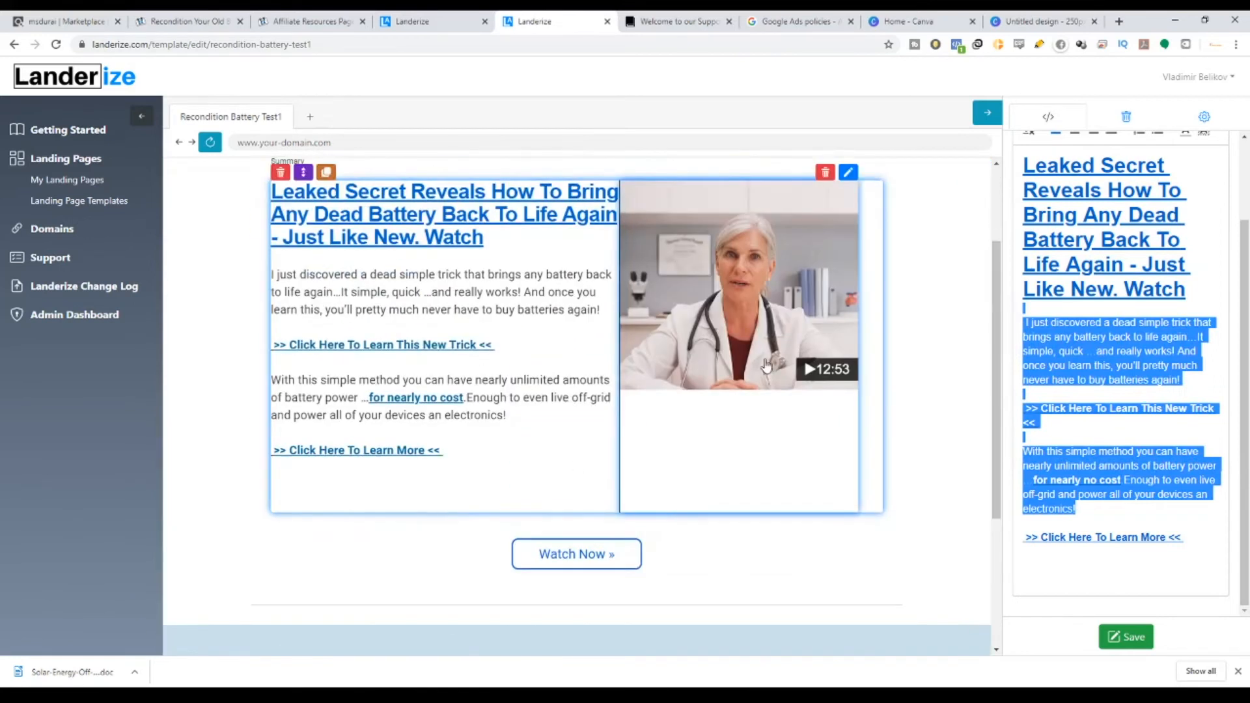
{"action": "scroll", "coordinate": [813, 335], "scroll_direction": "up", "scroll_amount": 2}
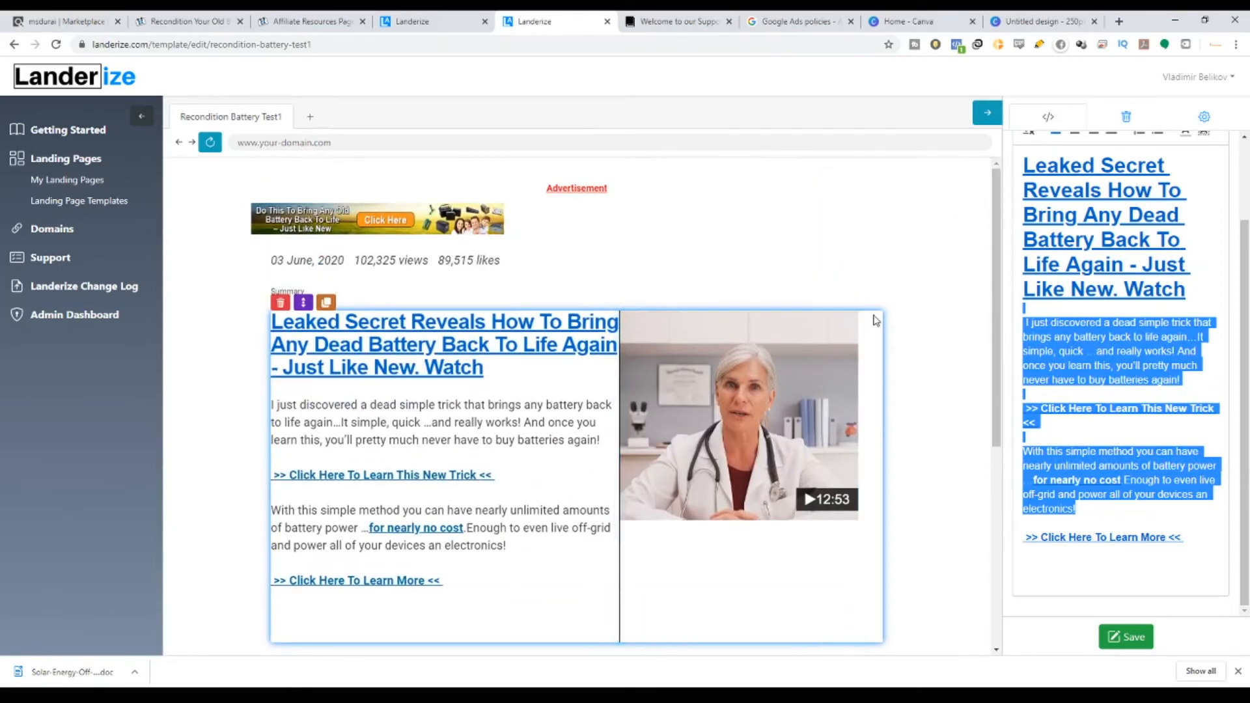
{"action": "mouse_move", "coordinate": [847, 344]}
{"action": "left_click", "coordinate": [848, 303]}
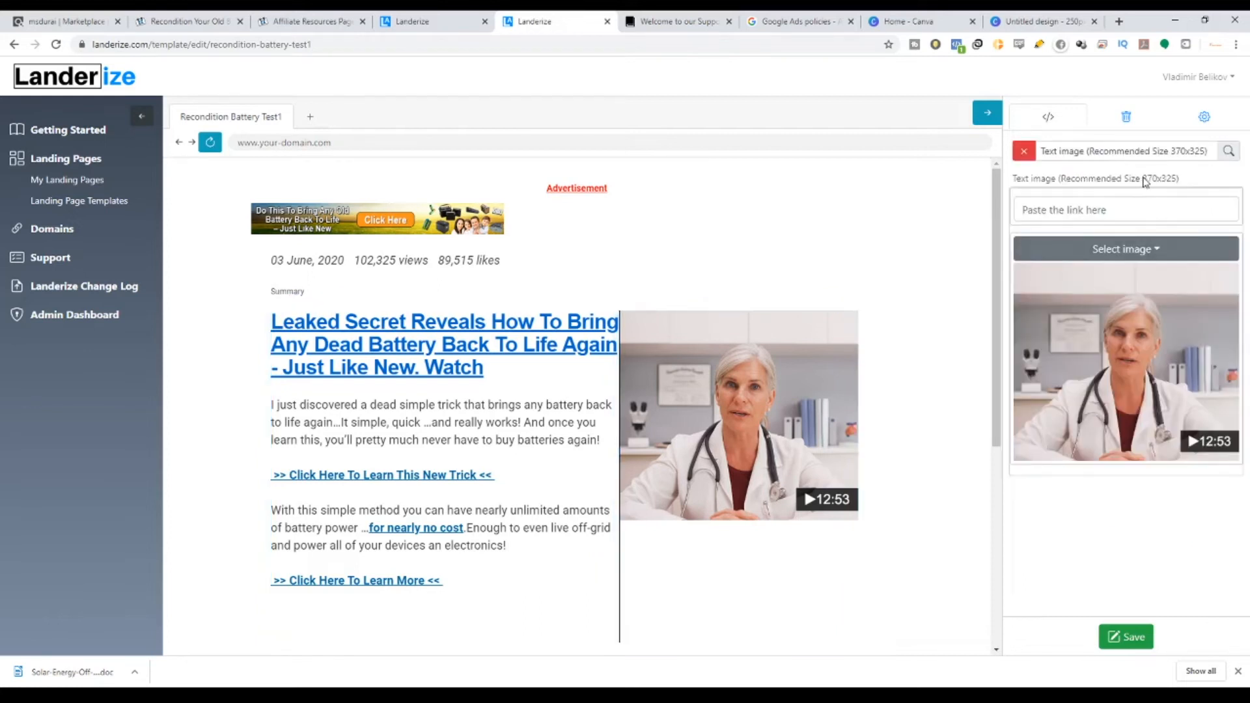
{"action": "left_click_drag", "start_coordinate": [1145, 182], "coordinate": [1172, 180]}
Switch to the EZ Battery Reconditioning affiliate resources page and browse its ads, images and banners for a plain battery photo.
{"action": "left_click", "coordinate": [164, 15]}
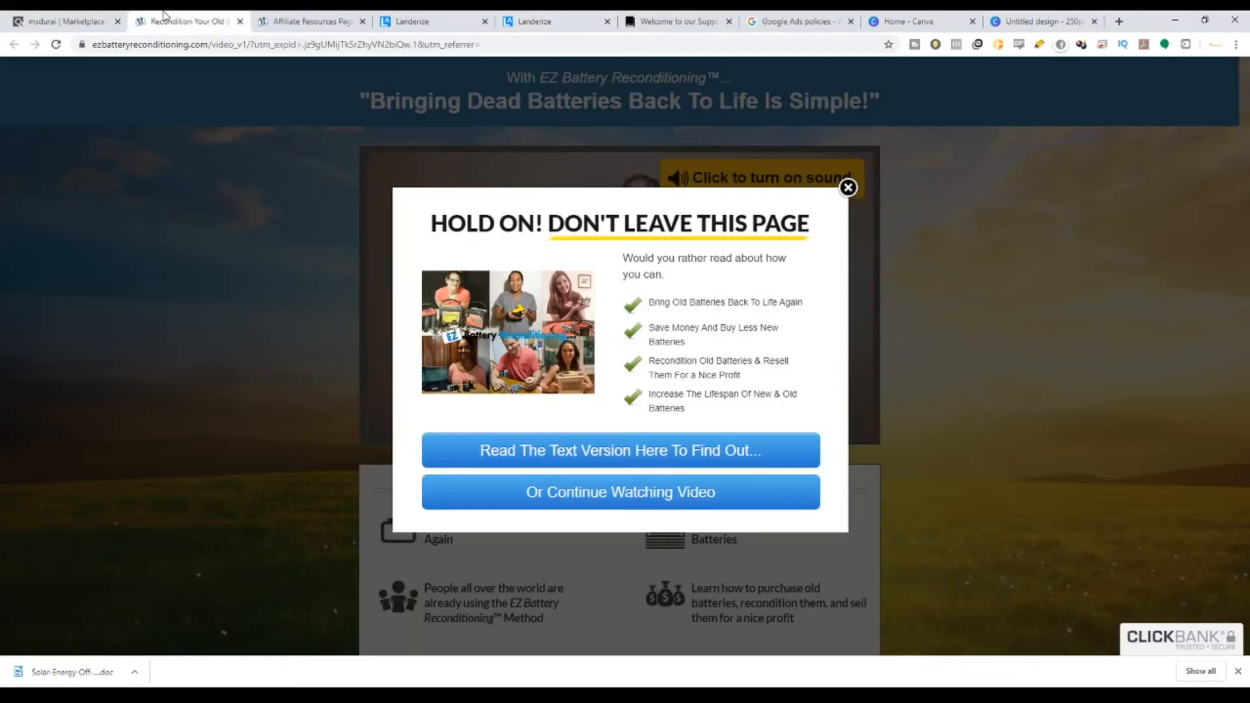
{"action": "left_click", "coordinate": [848, 189]}
{"action": "left_click", "coordinate": [306, 21]}
{"action": "scroll", "coordinate": [1029, 287], "scroll_direction": "up", "scroll_amount": 10}
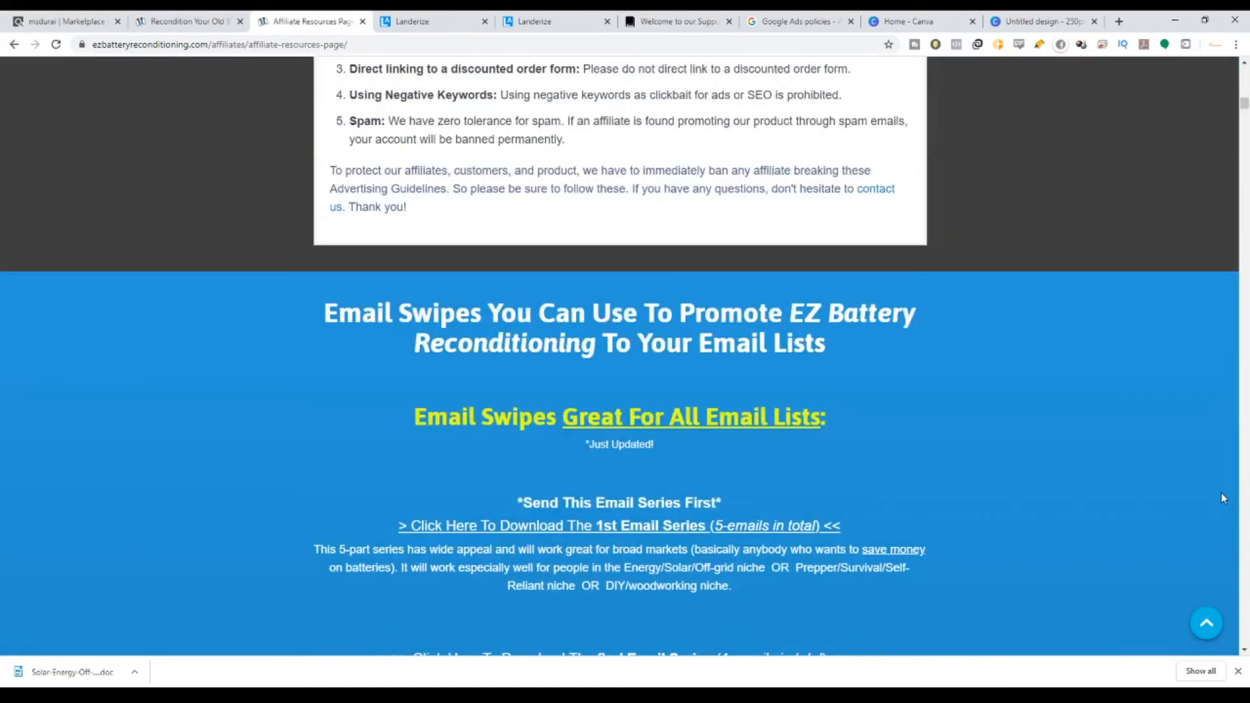
{"action": "scroll", "coordinate": [1245, 104], "scroll_direction": "up", "scroll_amount": 15}
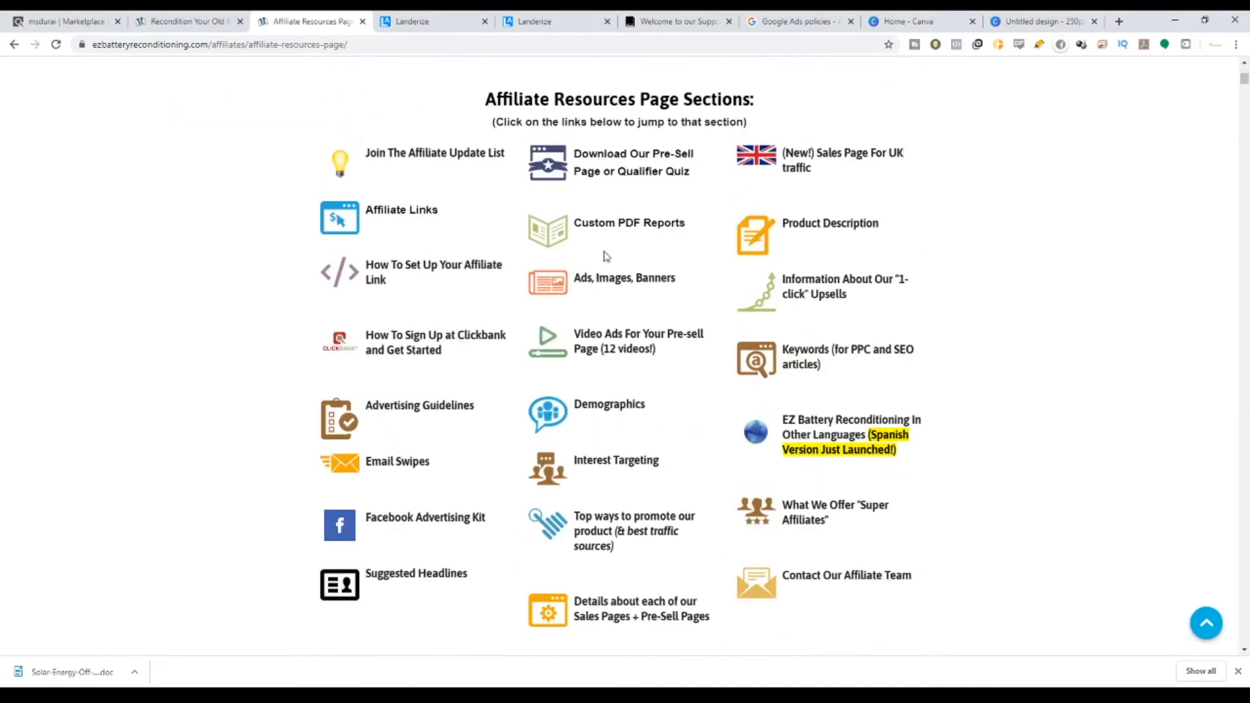
{"action": "left_click", "coordinate": [567, 287]}
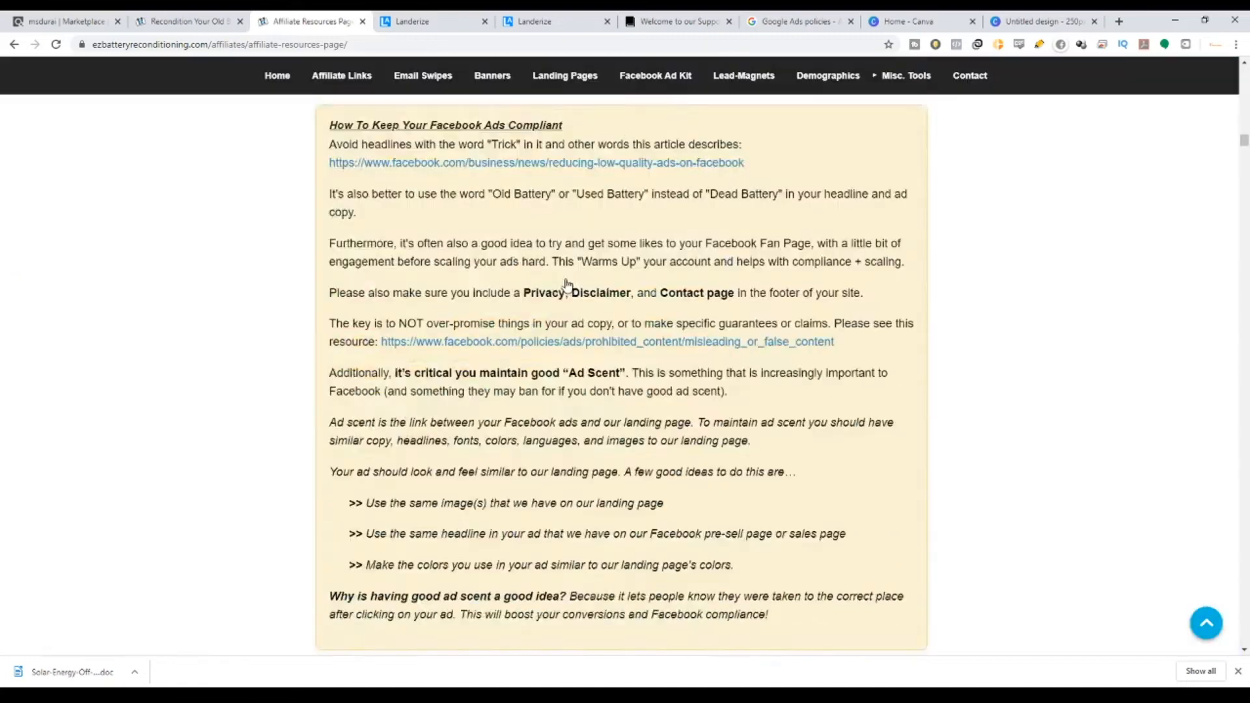
{"action": "scroll", "coordinate": [649, 443], "scroll_direction": "down", "scroll_amount": 20}
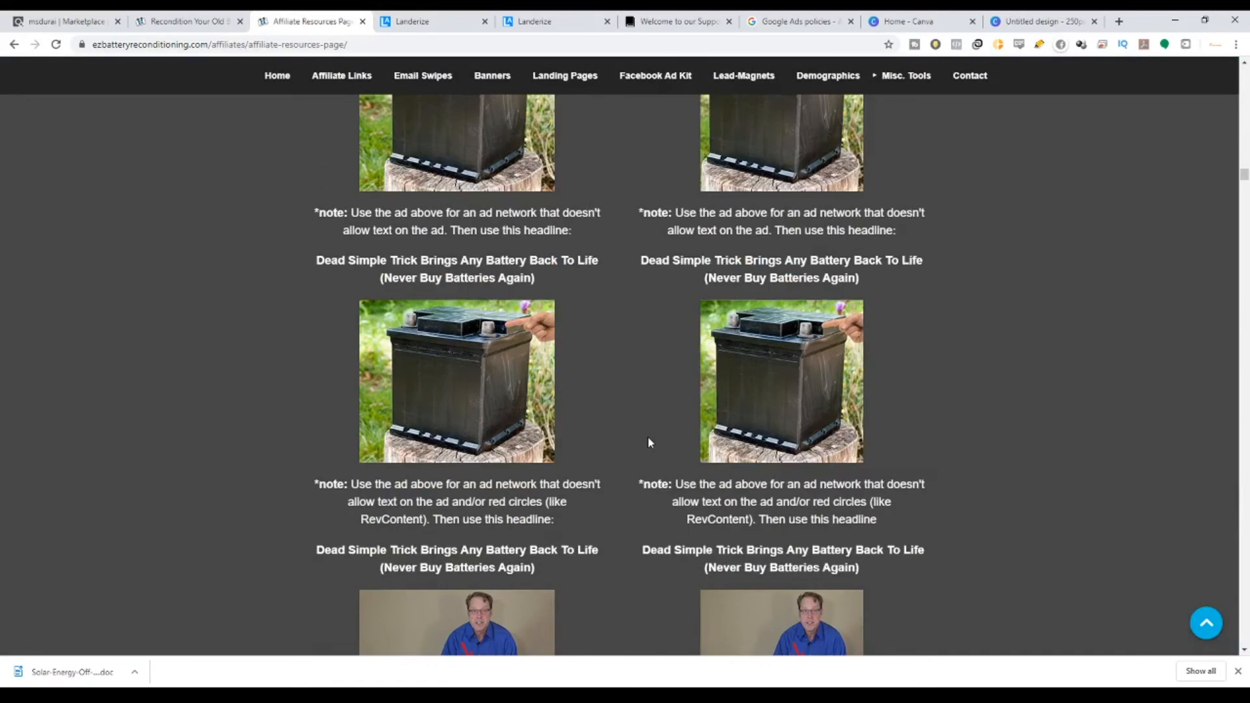
{"action": "scroll", "coordinate": [771, 411], "scroll_direction": "down", "scroll_amount": 10}
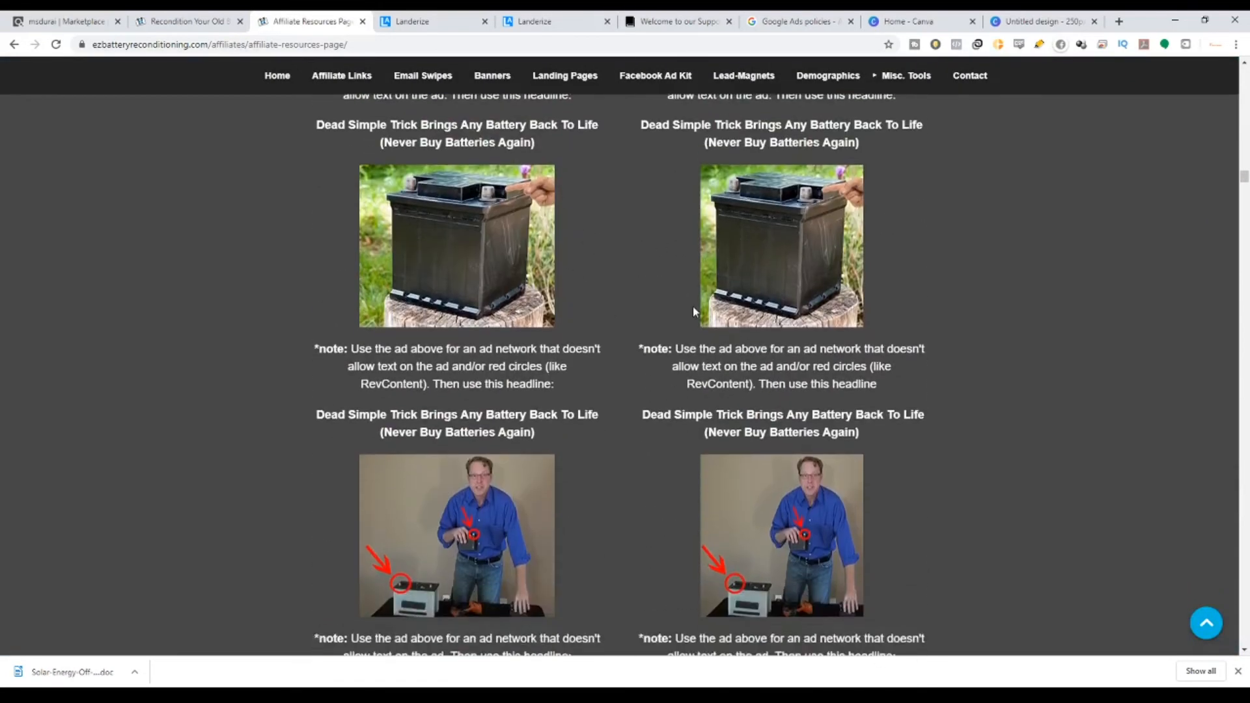
{"action": "scroll", "coordinate": [661, 302], "scroll_direction": "up", "scroll_amount": 10}
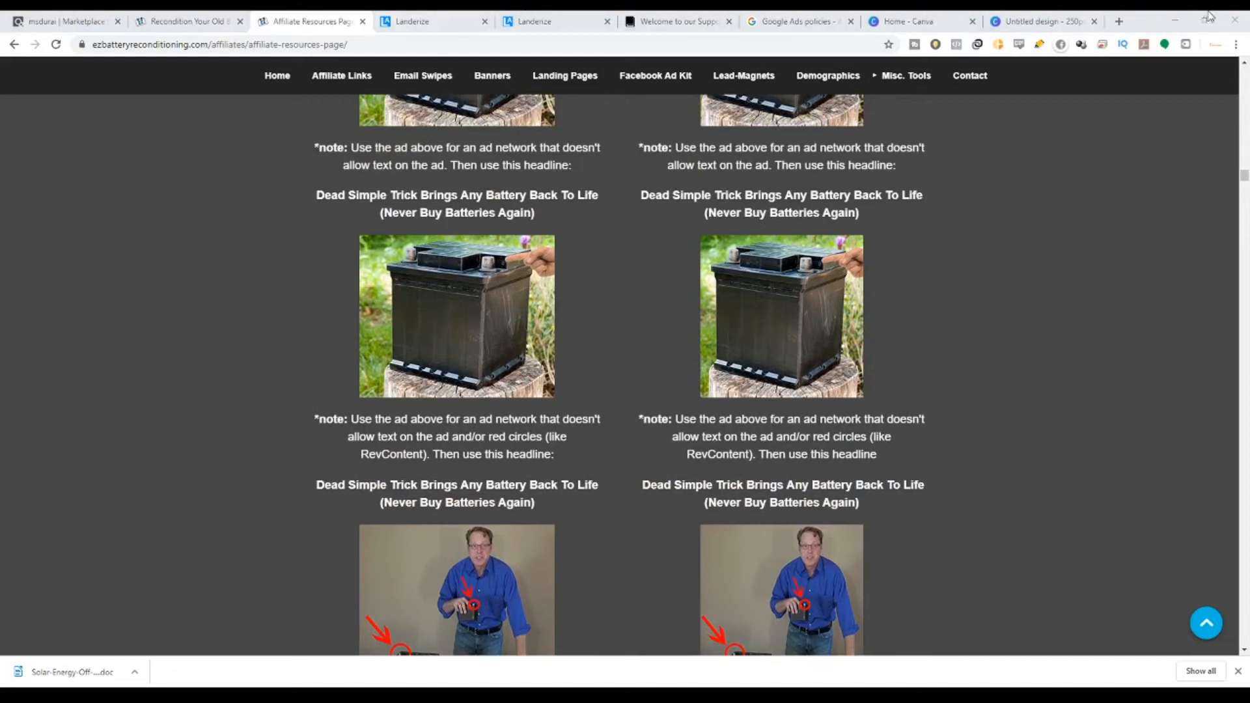
Return to the Landerize editor and replace the doctor image with the battery photo from the computer.
{"action": "left_click", "coordinate": [560, 21]}
{"action": "left_click", "coordinate": [1175, 250]}
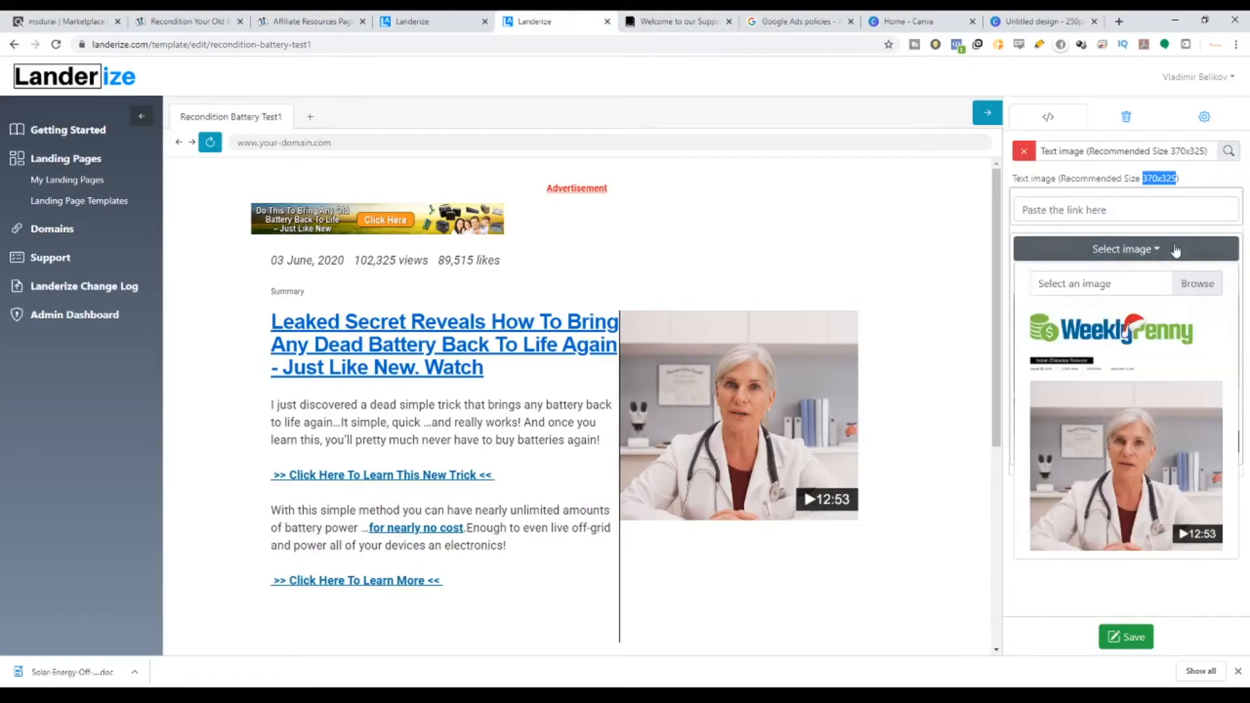
{"action": "left_click", "coordinate": [1191, 284]}
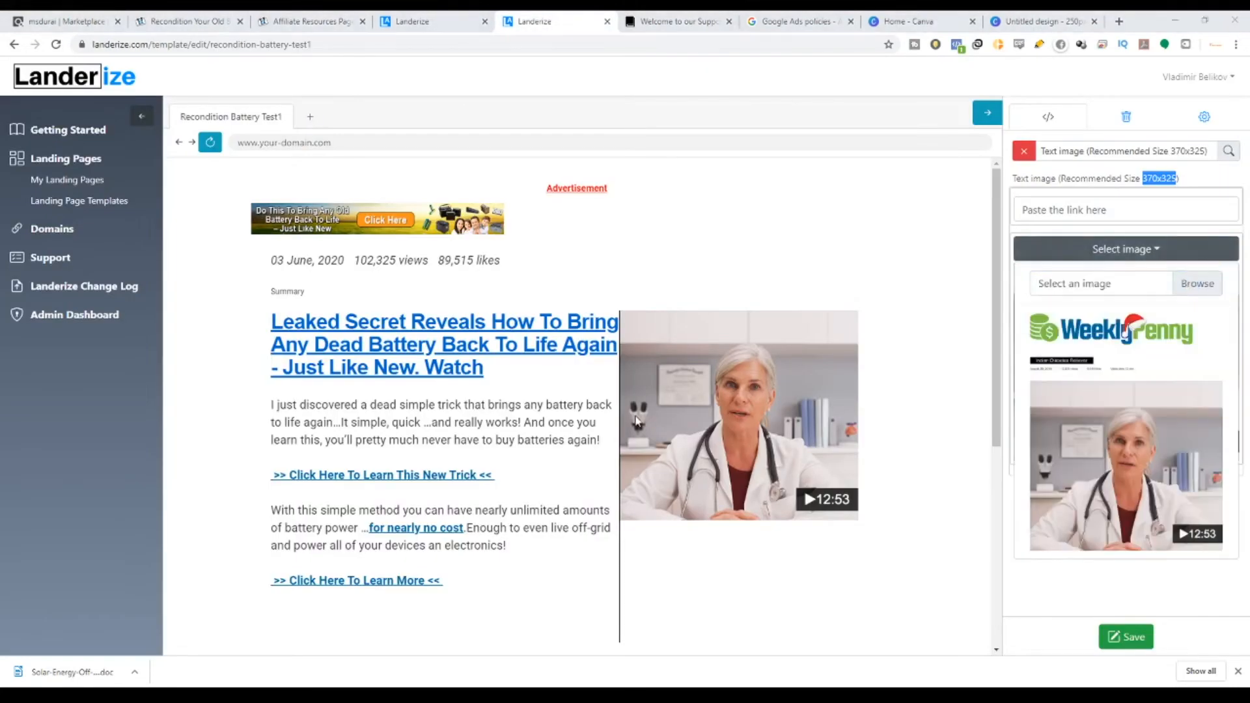
{"action": "left_click", "coordinate": [857, 541]}
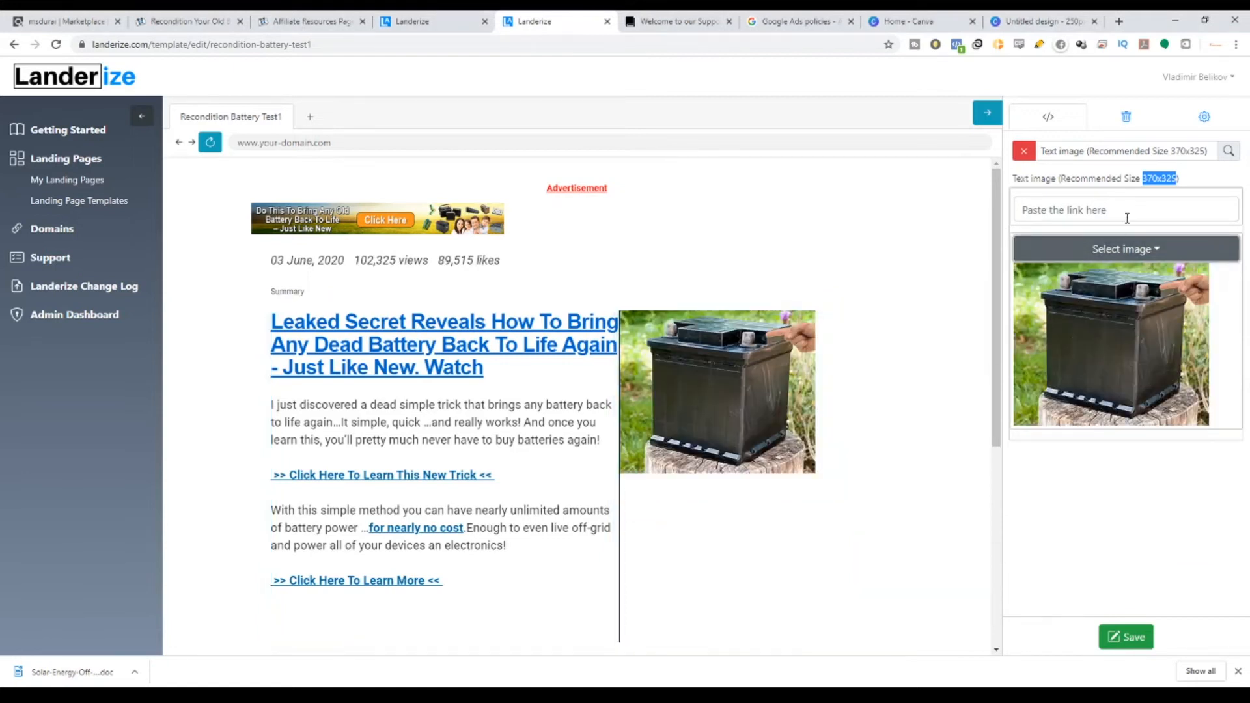
Recheck the recommended image size, switch to Canva, and enter custom design dimensions of 370 by 235 px.
{"action": "left_click", "coordinate": [1152, 187]}
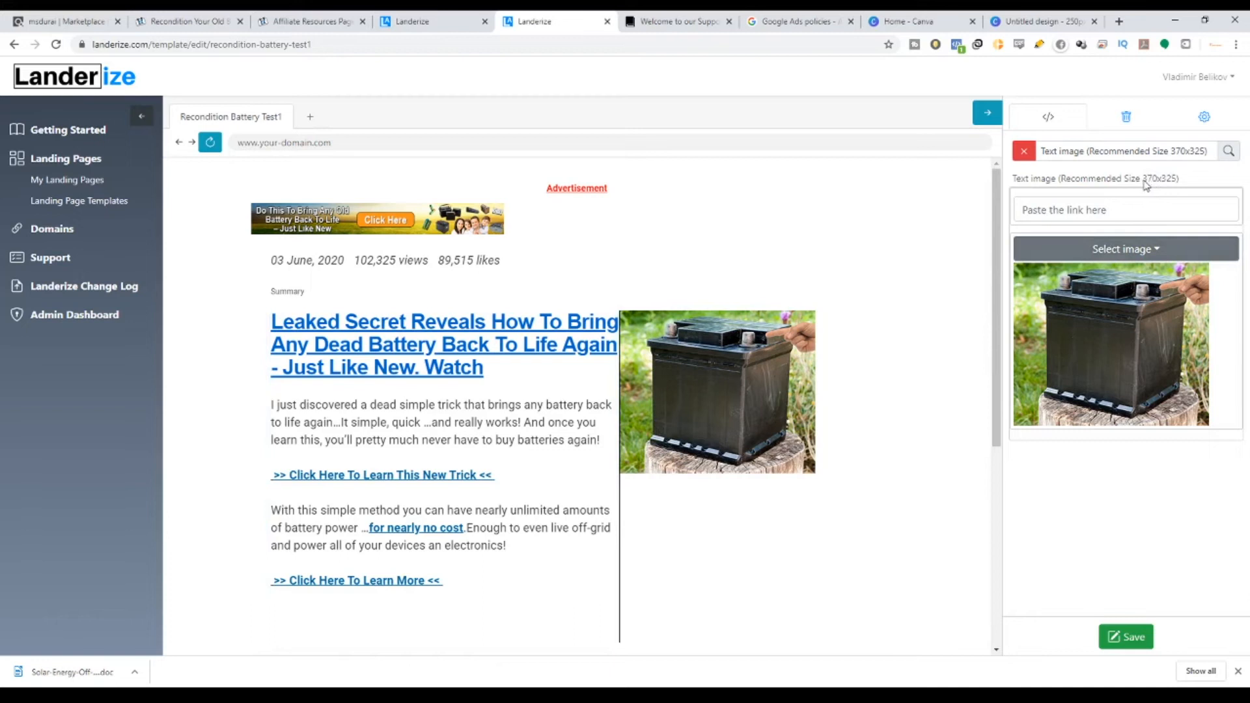
{"action": "left_click_drag", "start_coordinate": [1147, 184], "coordinate": [1176, 187]}
{"action": "left_click", "coordinate": [912, 21]}
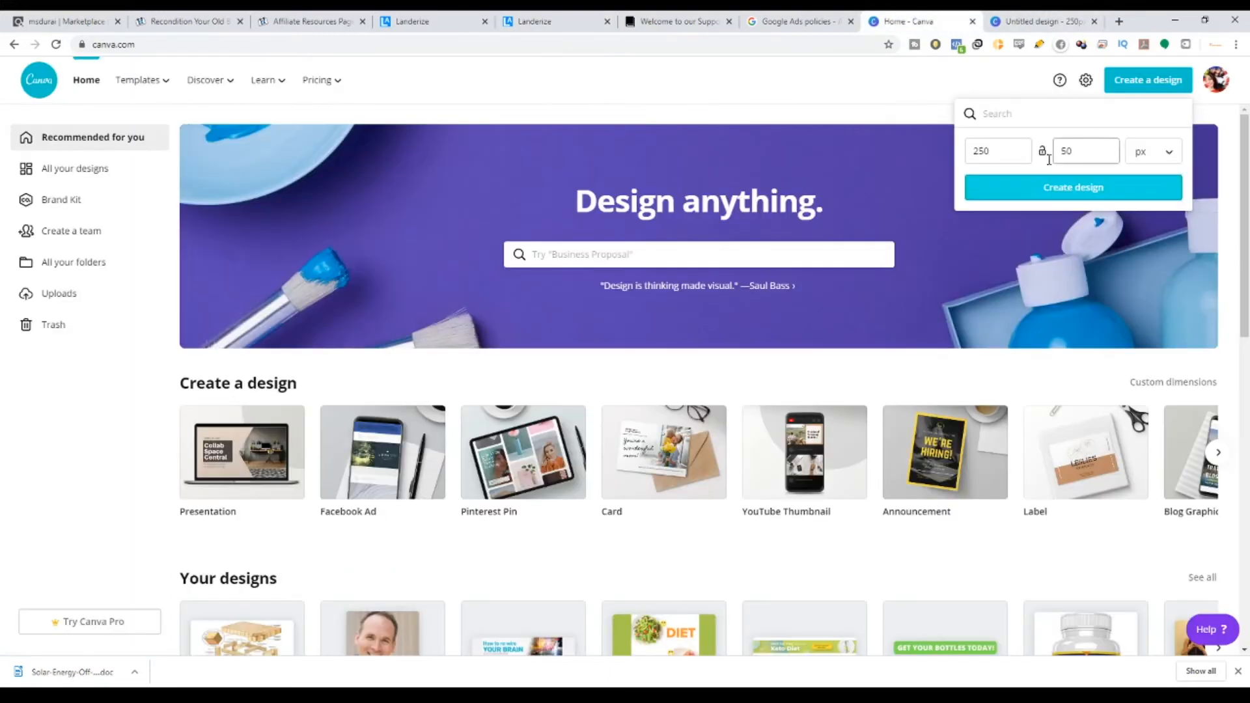
{"action": "type", "text": "370"}
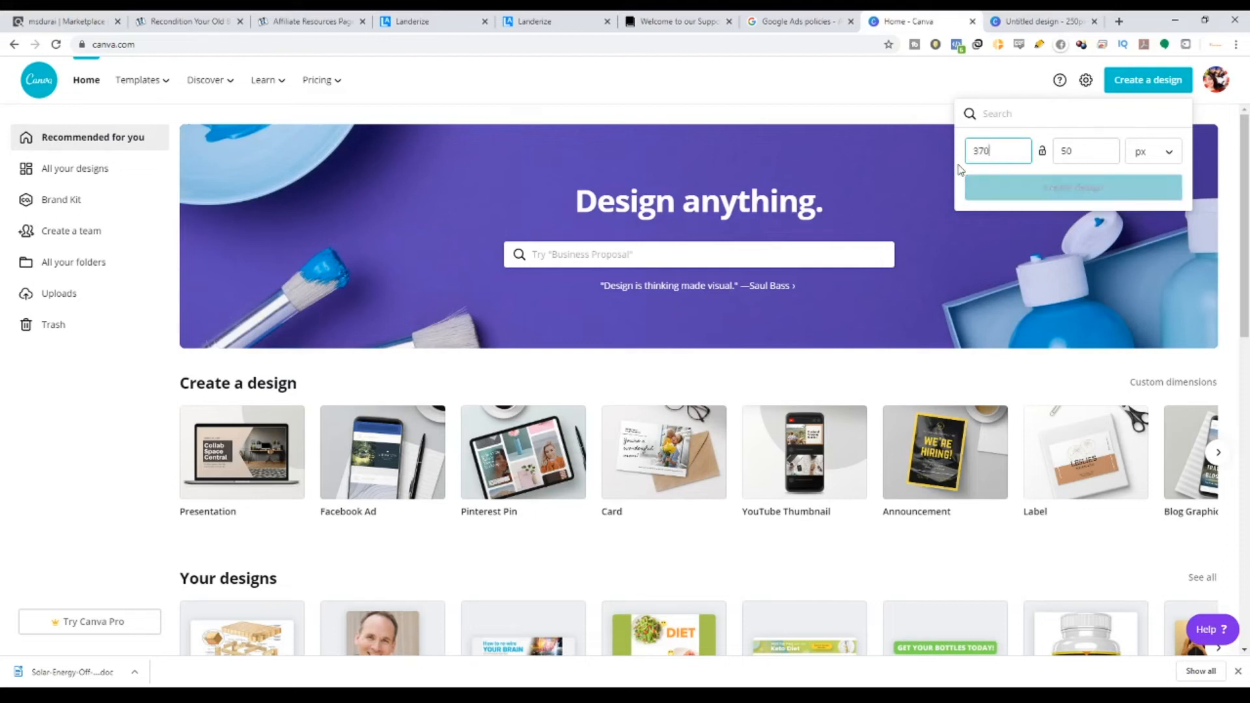
{"action": "key", "text": "Tab"}
{"action": "type", "text": "3"}
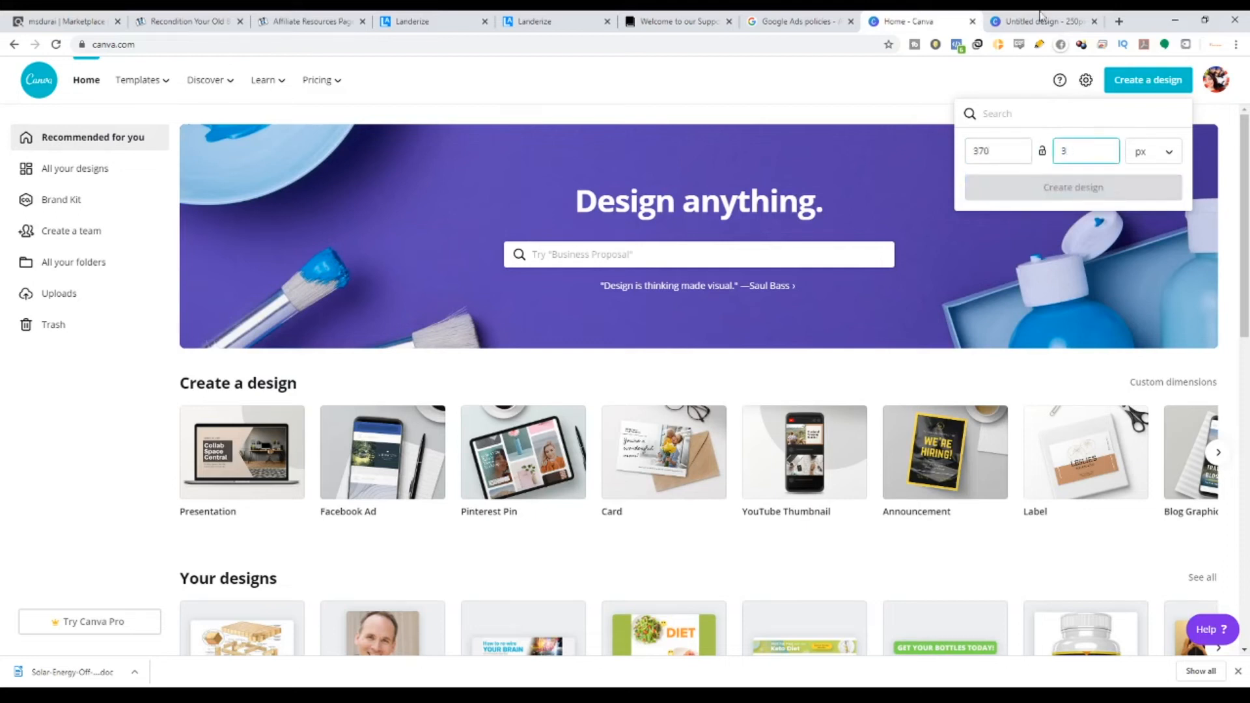
{"action": "key", "text": "BackSpace"}
{"action": "type", "text": "235"}
Compare with the recommended size in Landerize, set the Canva design height to 325 px, and create the design.
{"action": "left_click", "coordinate": [571, 15]}
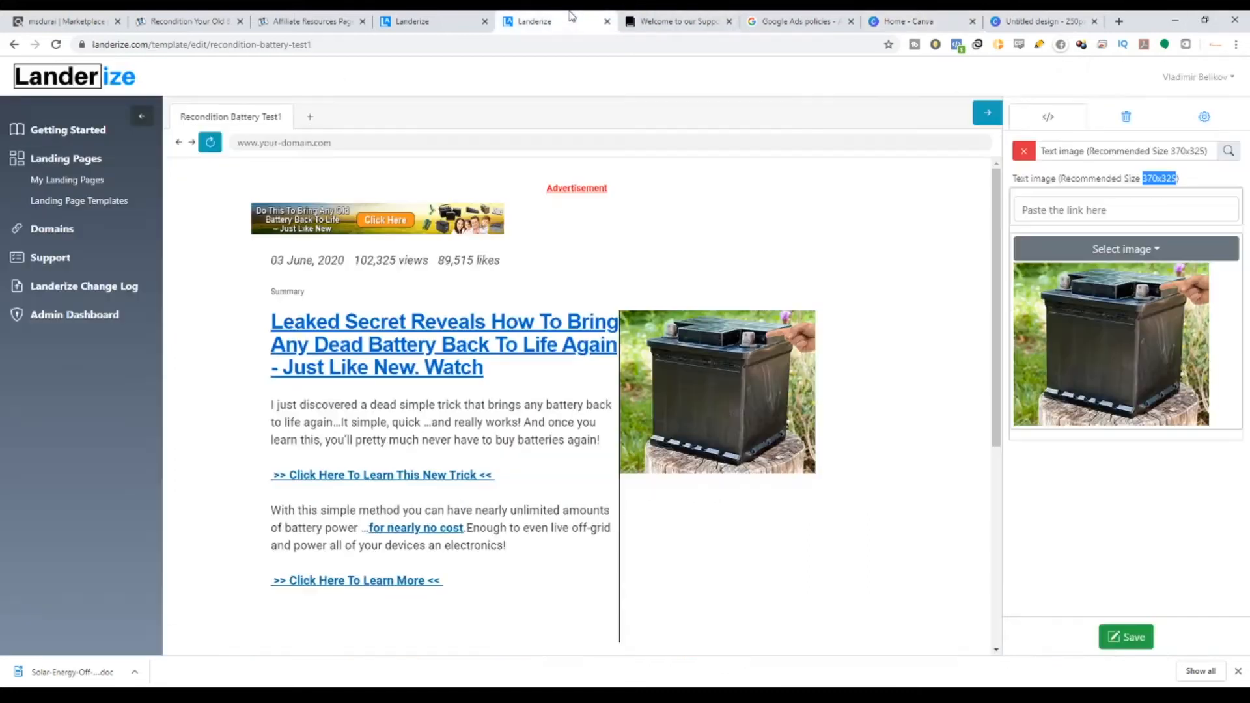
{"action": "left_click", "coordinate": [912, 21]}
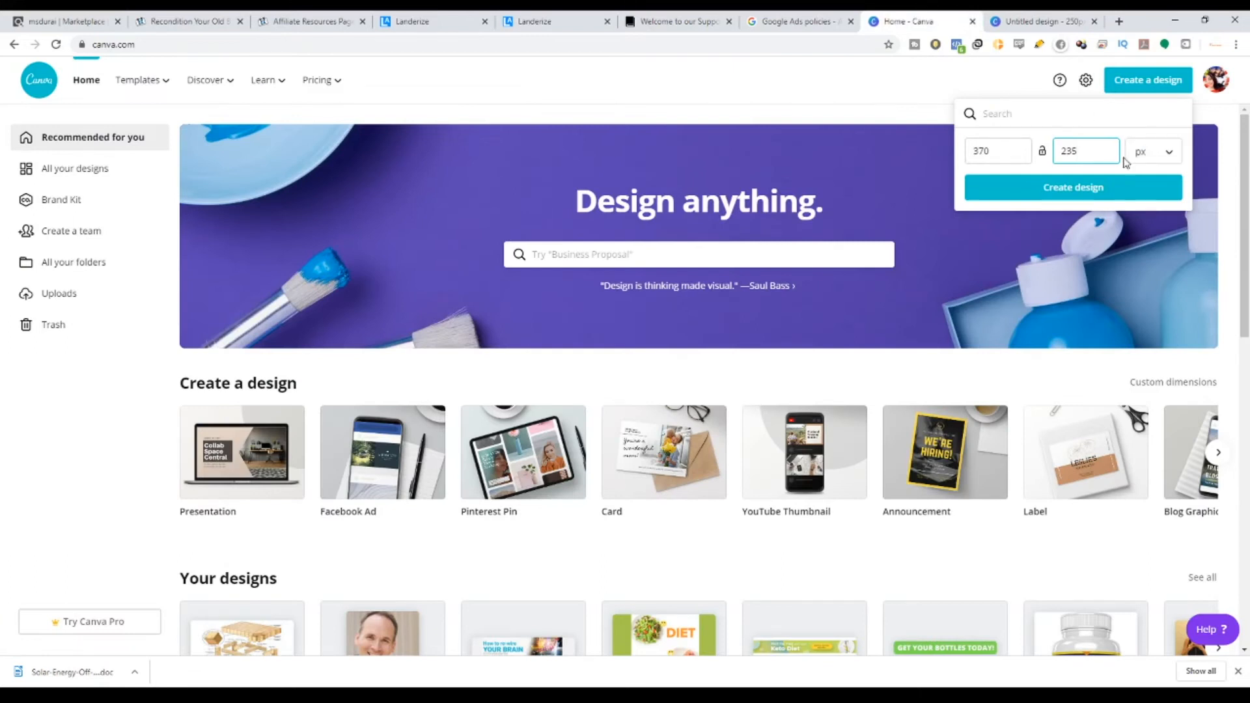
{"action": "key", "text": "BackSpace"}
{"action": "key", "text": "BackSpace"}
{"action": "key", "text": "BackSpace"}
{"action": "type", "text": "325"}
{"action": "left_click", "coordinate": [1074, 187]}
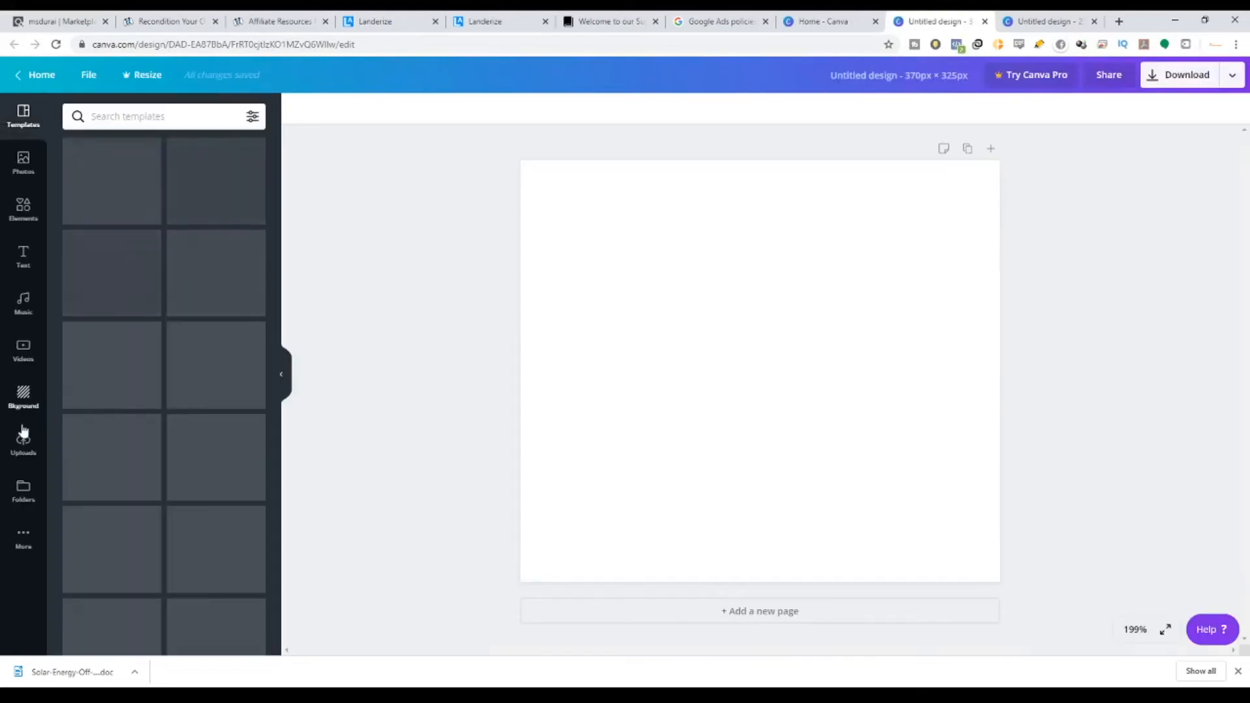
Upload the battery photo to fill the blank page, download the design as a PNG, and return to the Landerize editor.
{"action": "left_click", "coordinate": [22, 448]}
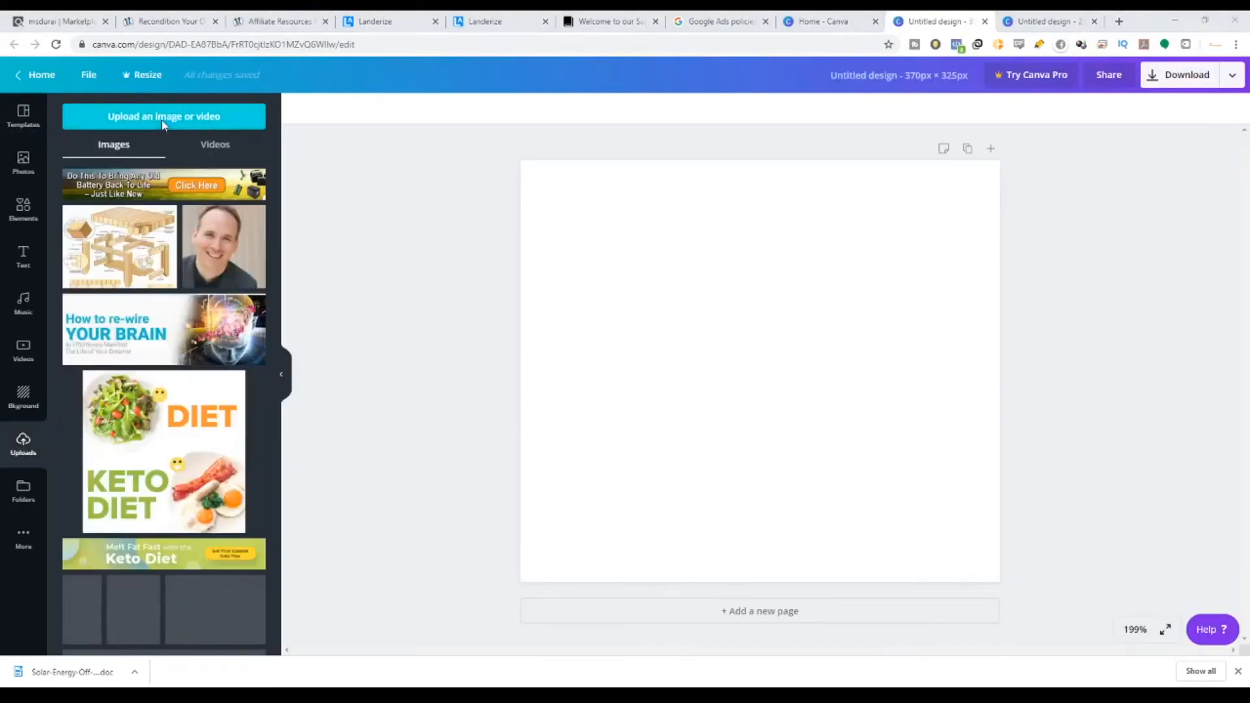
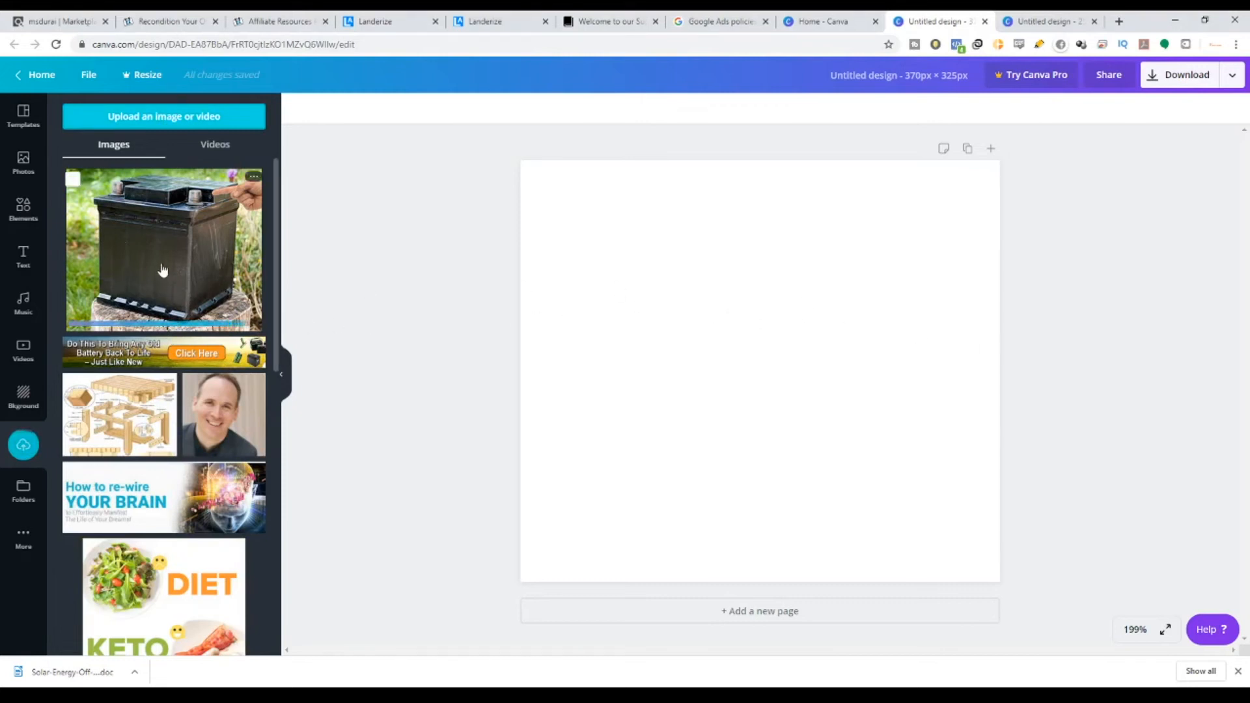
{"action": "left_click_drag", "start_coordinate": [160, 267], "coordinate": [557, 220]}
{"action": "left_click", "coordinate": [1194, 78]}
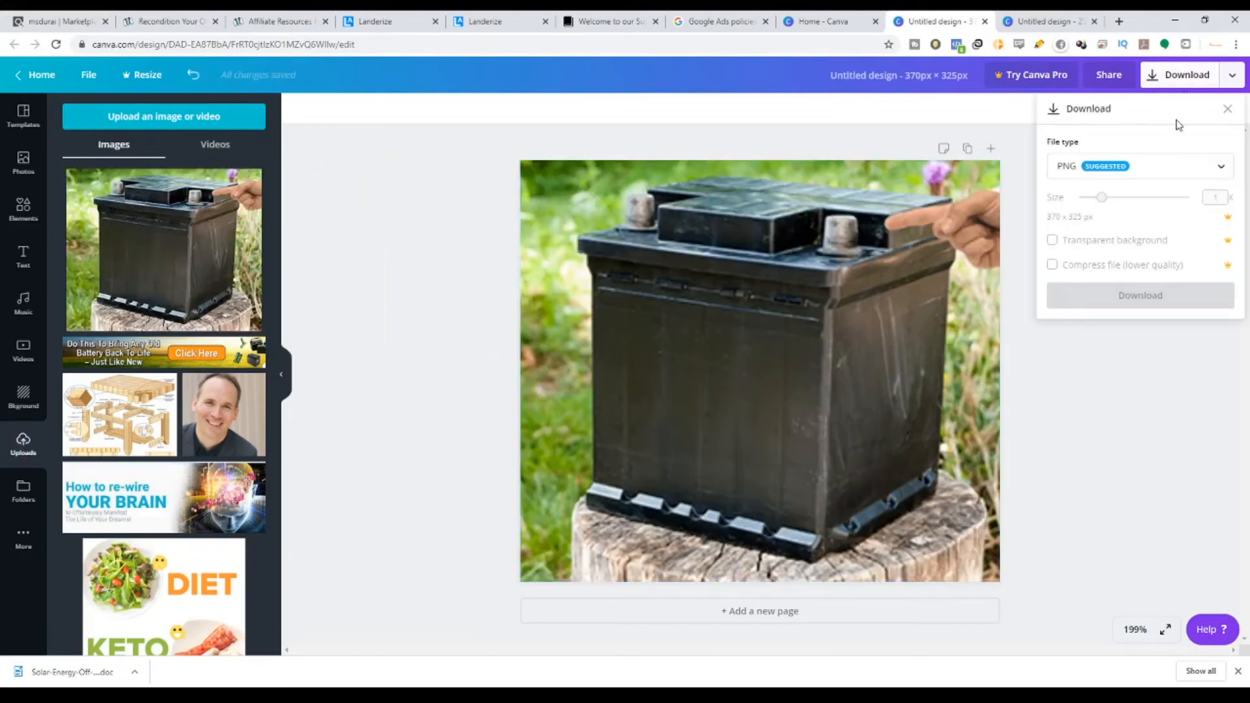
{"action": "left_click", "coordinate": [1153, 297]}
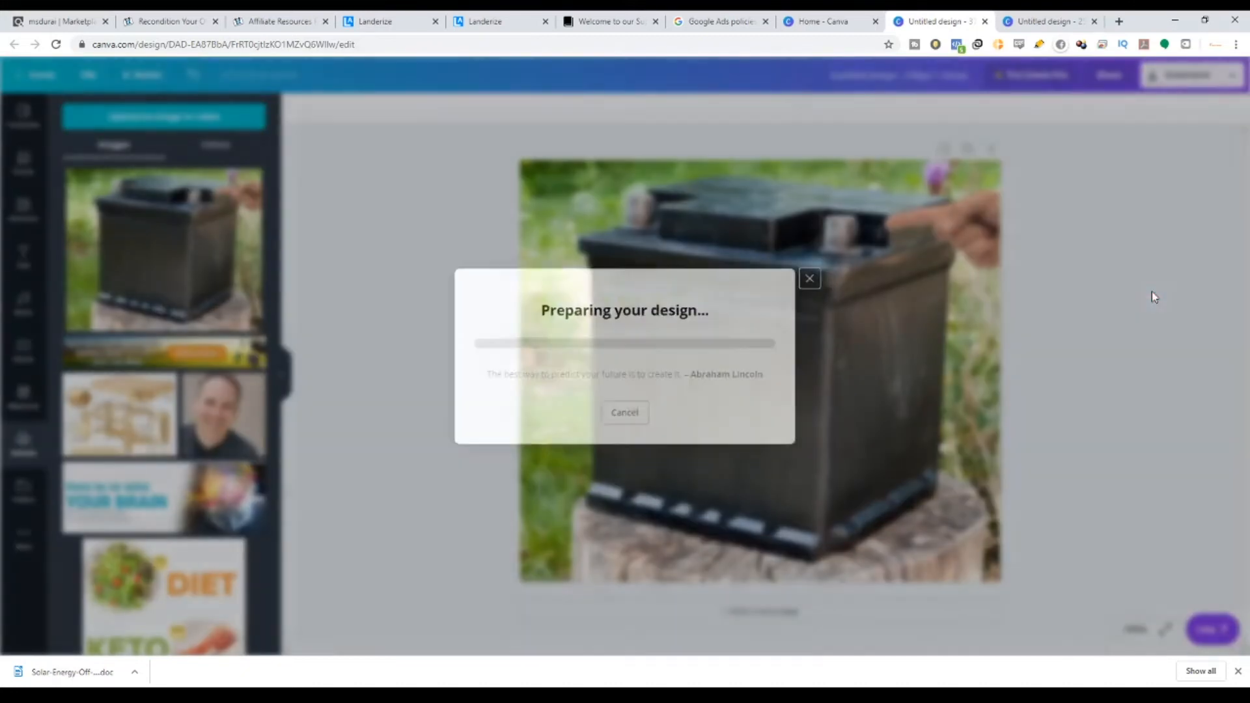
{"action": "left_click", "coordinate": [502, 22]}
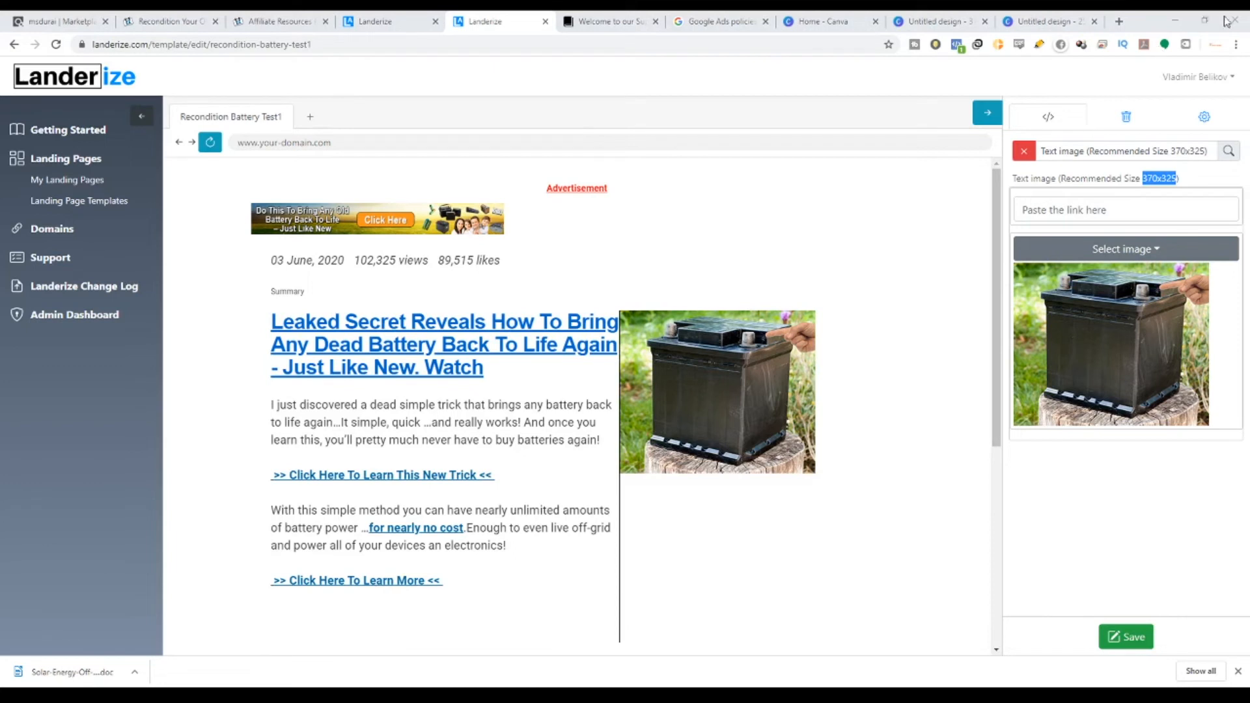
Replace the text image with the resized battery picture Untitled design (34).png from the computer.
{"action": "left_click", "coordinate": [1148, 248]}
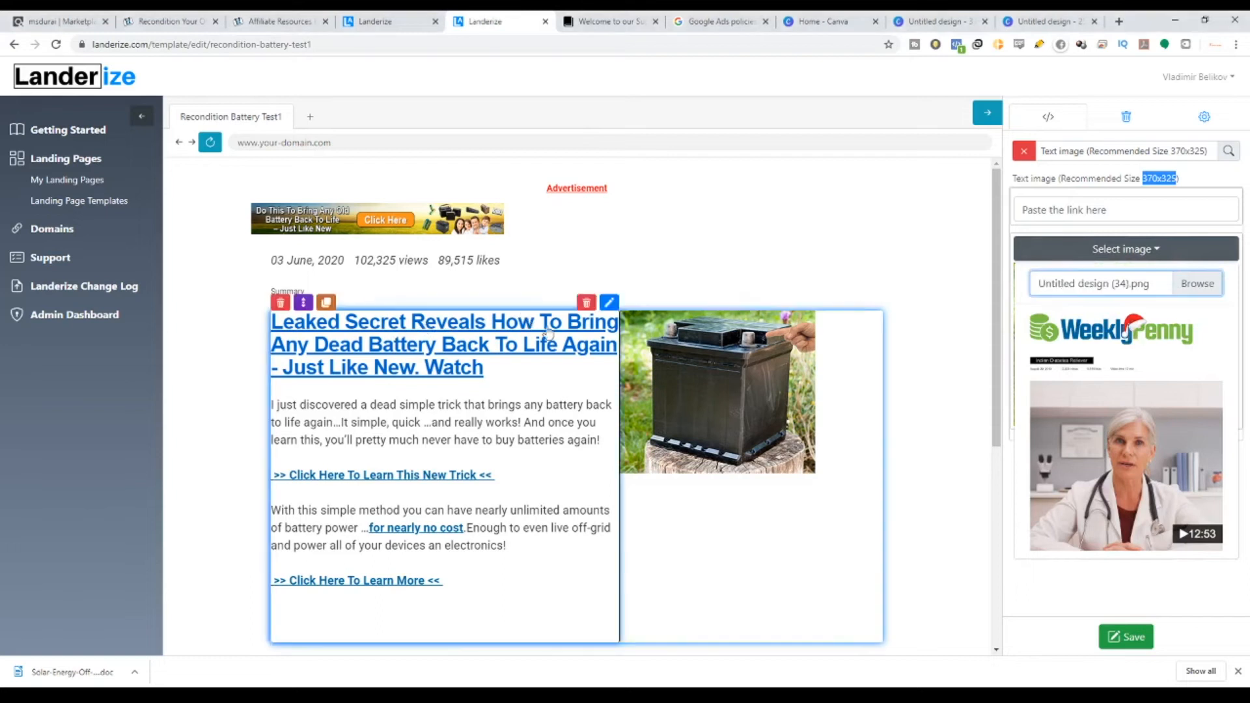
{"action": "left_click", "coordinate": [623, 345]}
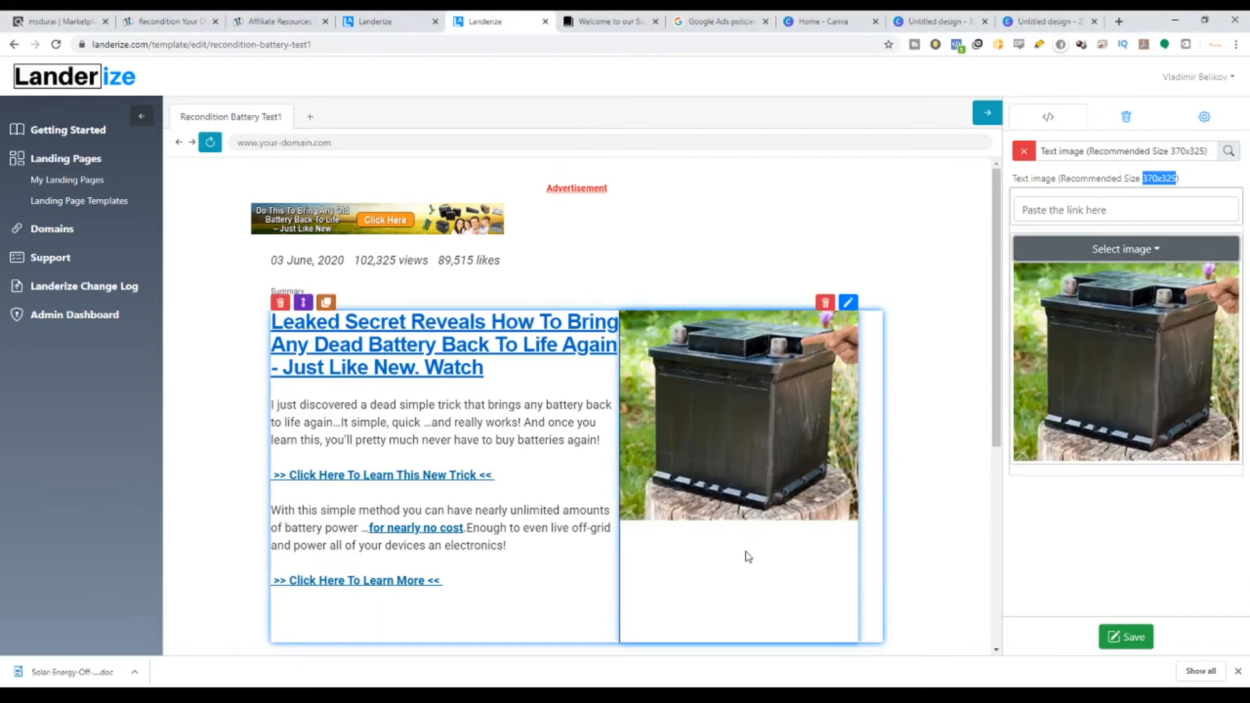
{"action": "scroll", "coordinate": [745, 553], "scroll_direction": "down", "scroll_amount": 1}
{"action": "scroll", "coordinate": [708, 555], "scroll_direction": "up", "scroll_amount": 1}
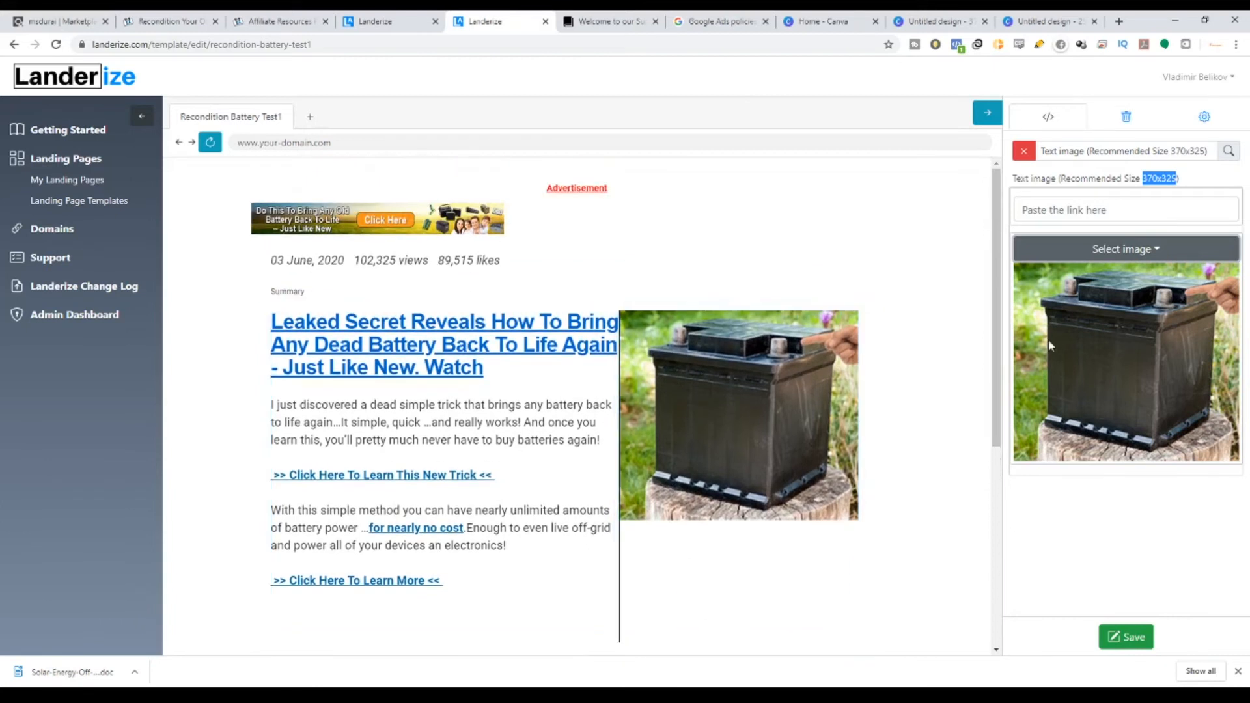
Link the battery image to the ClickBank affiliate link, save the template, and dismiss the save notification.
{"action": "left_click", "coordinate": [1193, 179]}
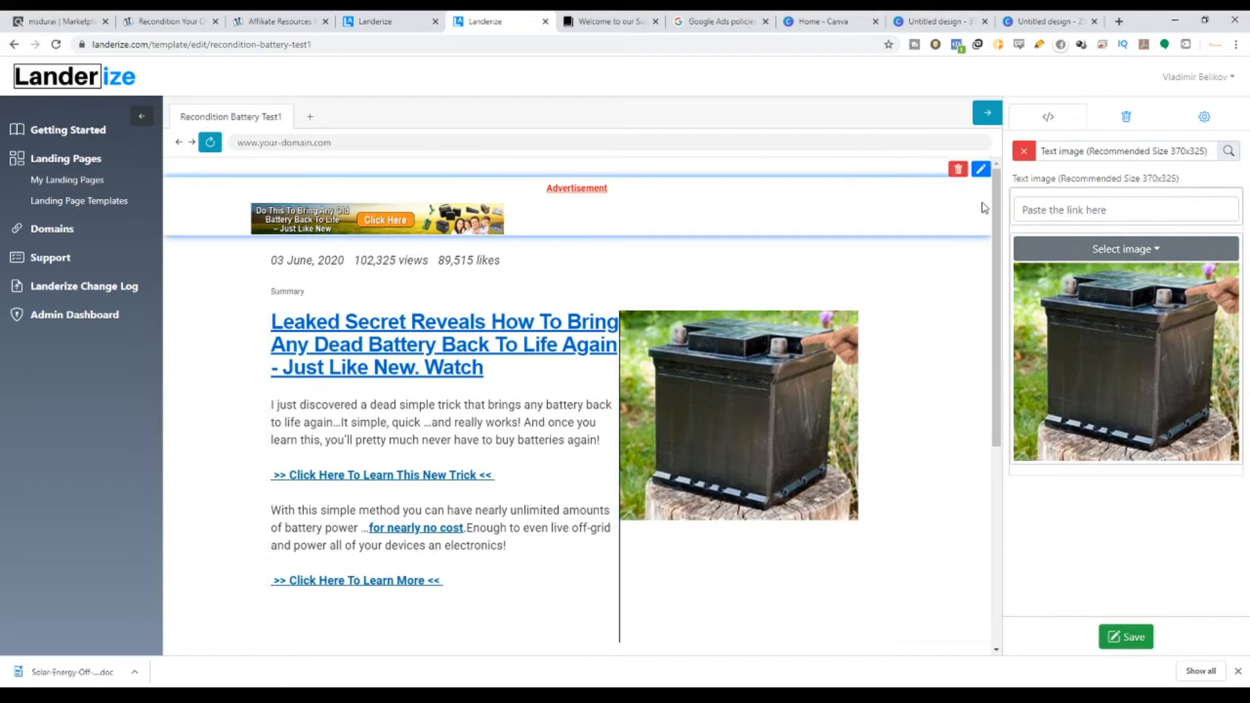
{"action": "left_click", "coordinate": [1079, 207]}
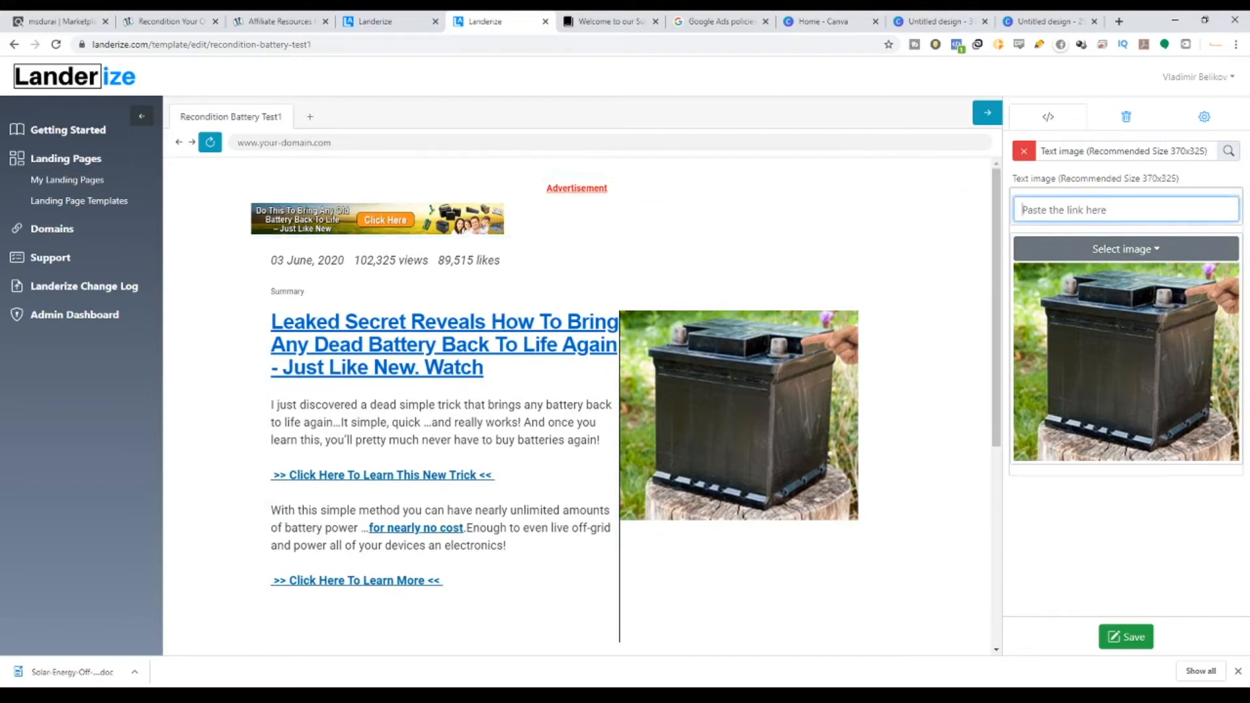
{"action": "left_click", "coordinate": [364, 694]}
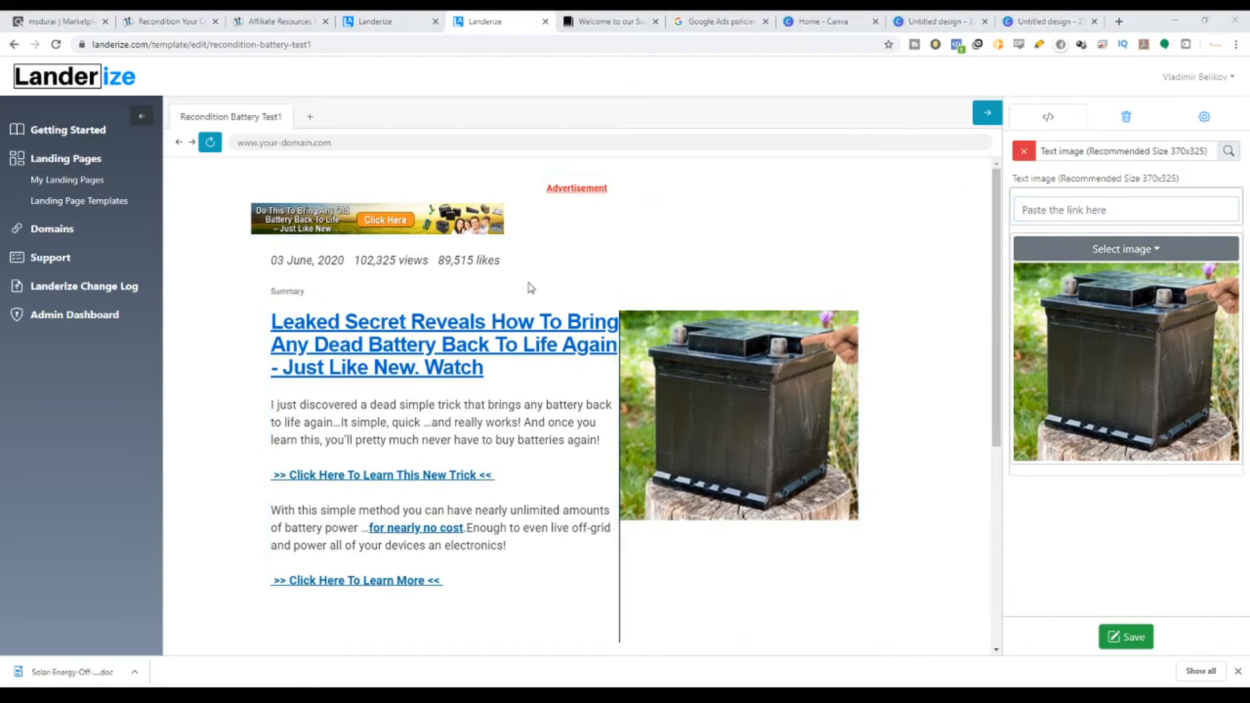
{"action": "left_click", "coordinate": [1163, 203]}
{"action": "key", "text": "ctrl+v"}
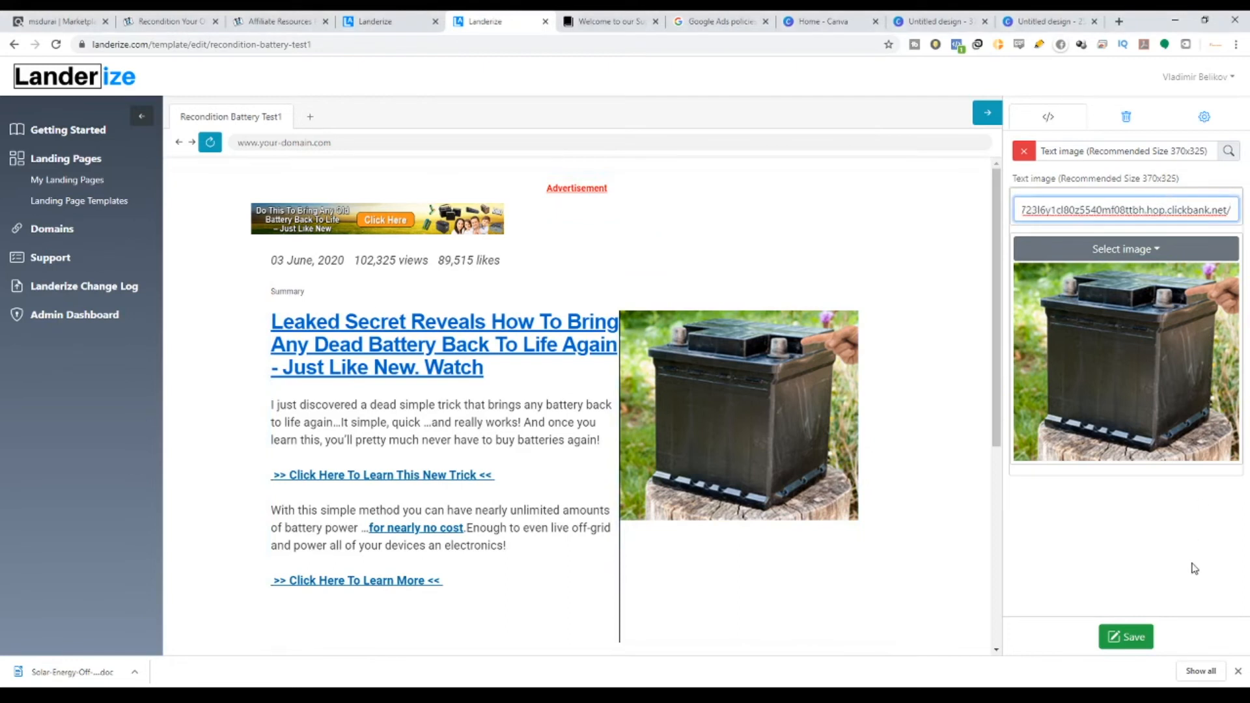
{"action": "left_click", "coordinate": [1129, 637]}
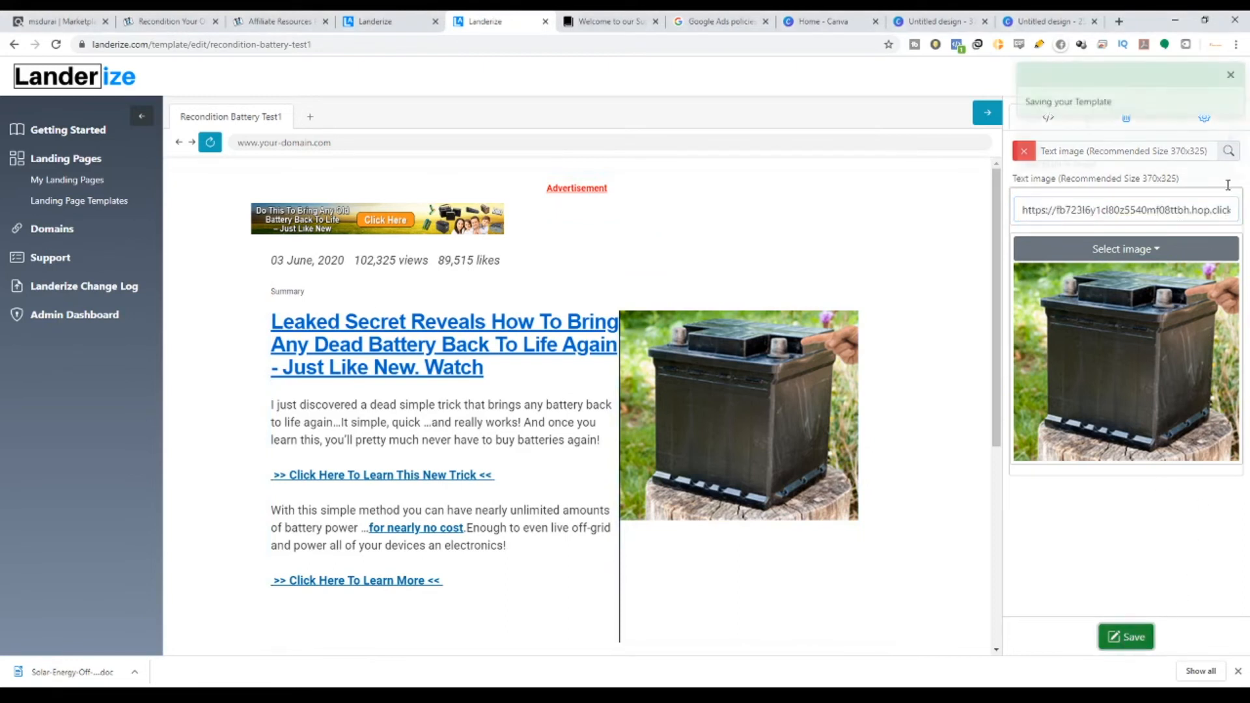
{"action": "left_click", "coordinate": [1233, 74]}
{"action": "left_click", "coordinate": [1231, 74]}
Open the Watch Now button for editing, add the ClickBank affiliate link to it, and save the template.
{"action": "scroll", "coordinate": [700, 296], "scroll_direction": "down", "scroll_amount": 1}
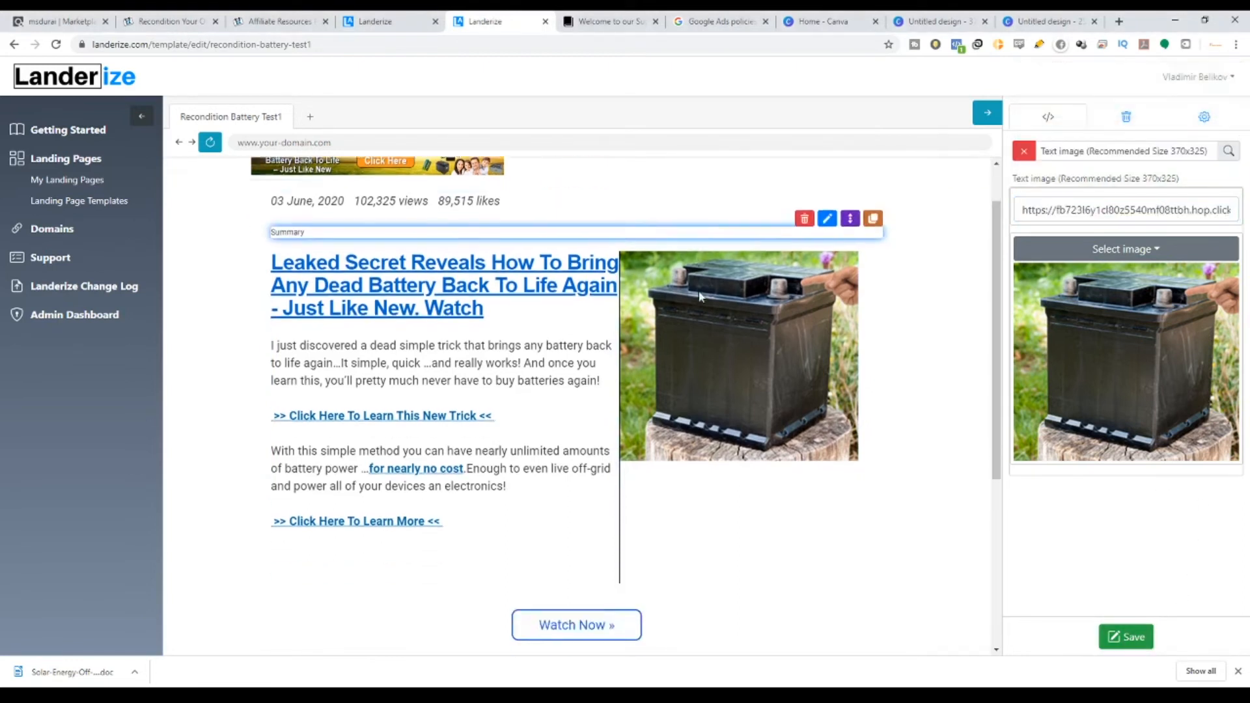
{"action": "scroll", "coordinate": [693, 326], "scroll_direction": "down", "scroll_amount": 4}
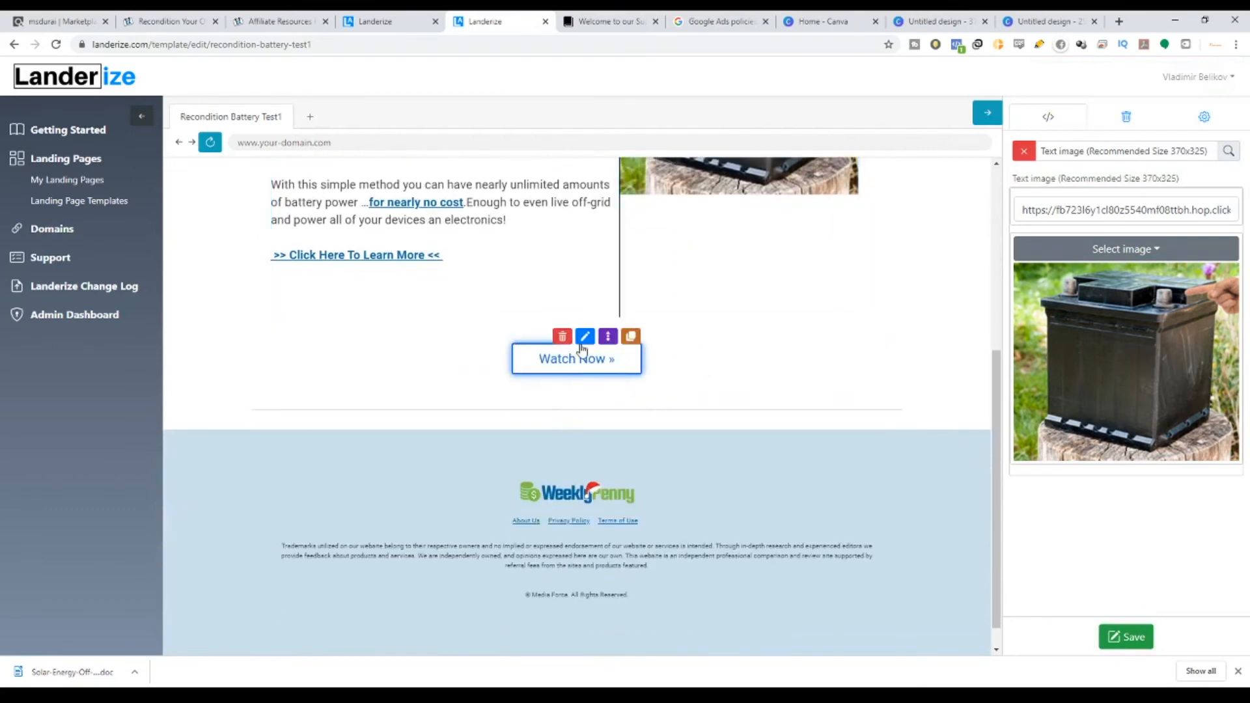
{"action": "left_click", "coordinate": [586, 335]}
{"action": "scroll", "coordinate": [661, 346], "scroll_direction": "up", "scroll_amount": 1}
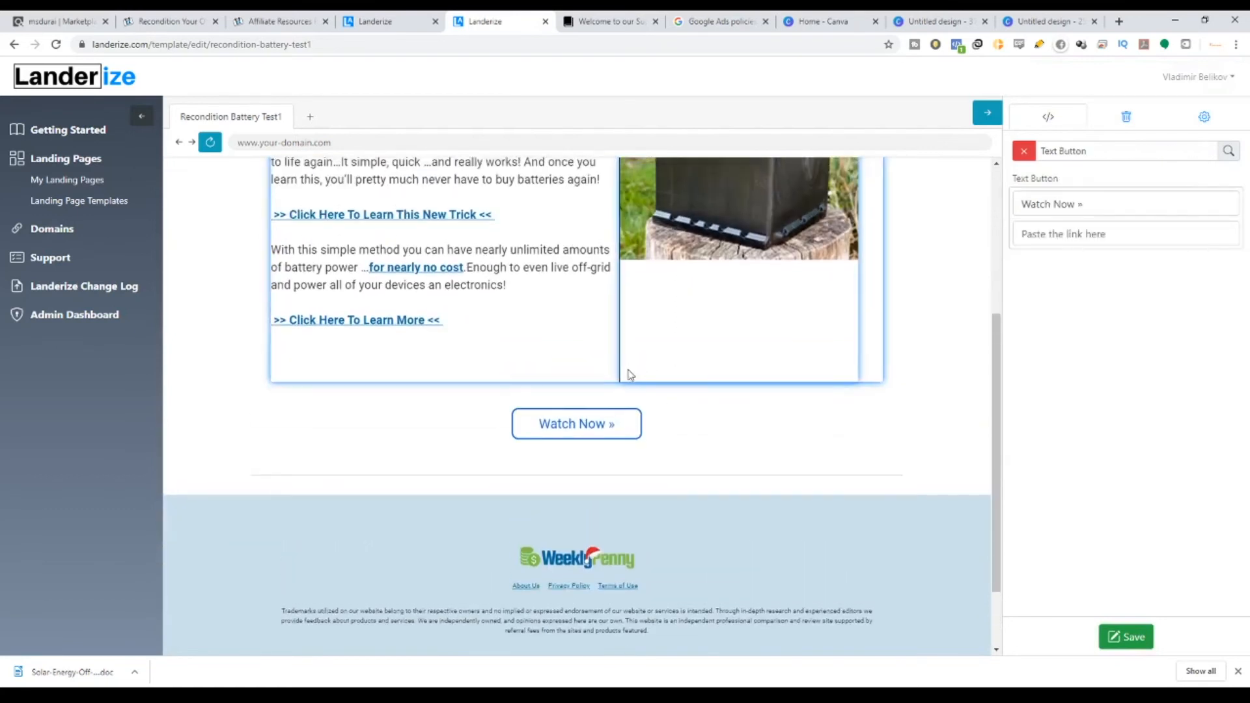
{"action": "left_click", "coordinate": [153, 19]}
{"action": "left_click", "coordinate": [1141, 236]}
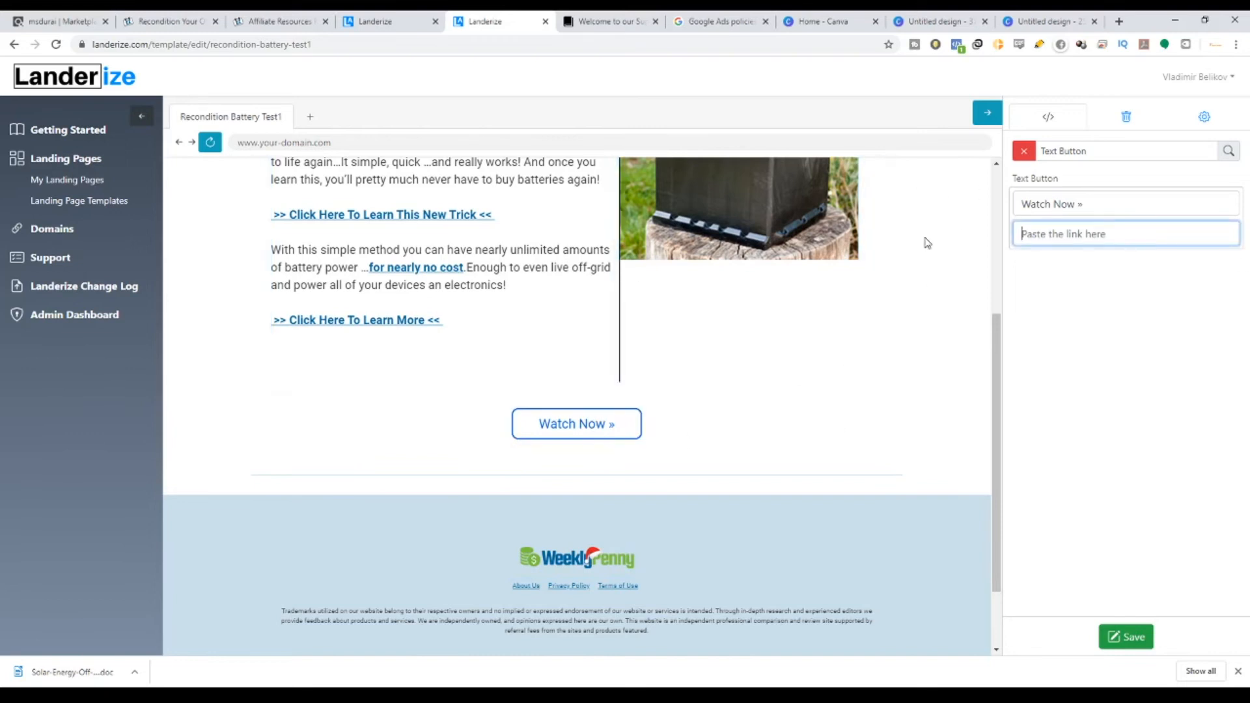
{"action": "type", "text": "https://fb723l6y1cl80z5540mf08ttbh.hop.click"}
{"action": "left_click", "coordinate": [1126, 637]}
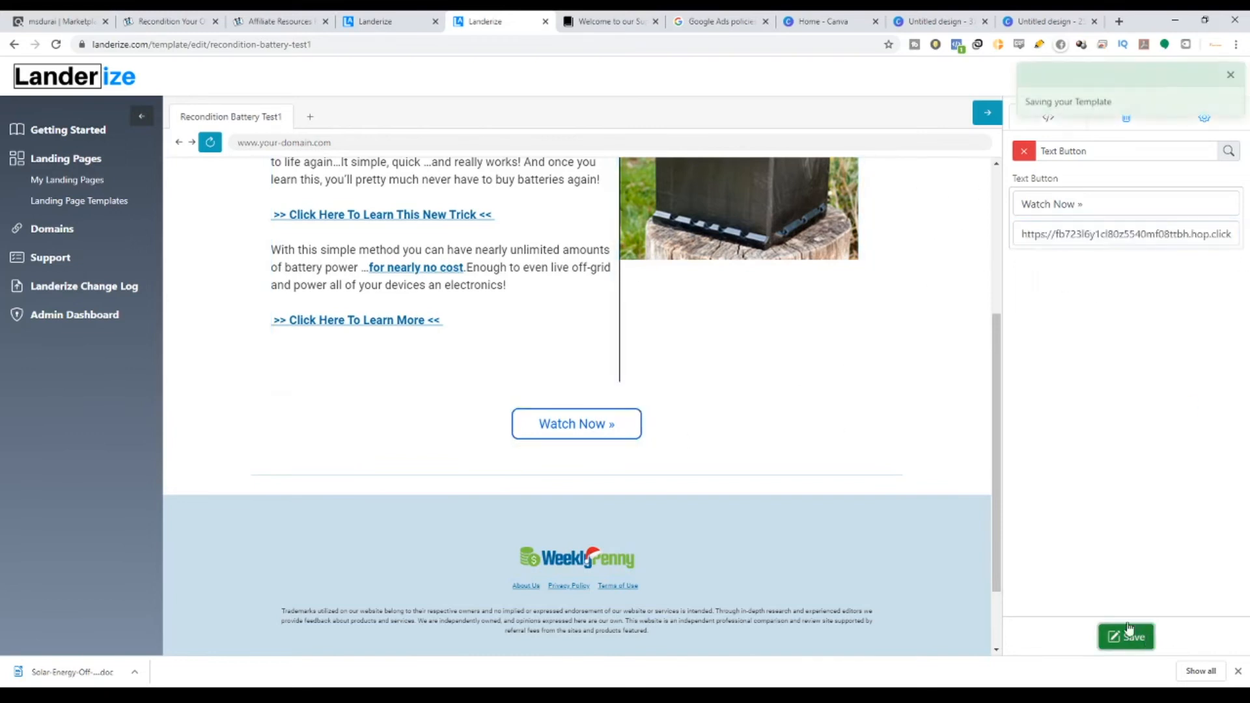
Replace the WeeklyPenny footer logo with the battery reconditioning banner image from the computer.
{"action": "scroll", "coordinate": [905, 468], "scroll_direction": "down", "scroll_amount": 5}
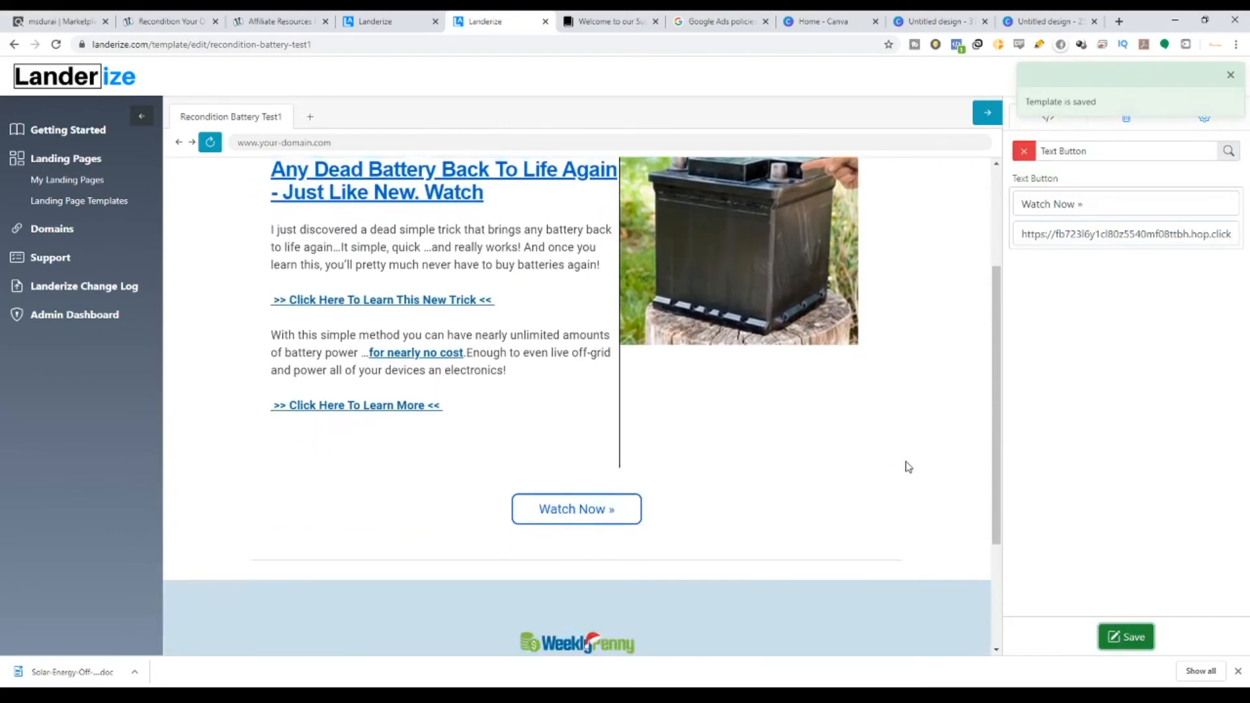
{"action": "scroll", "coordinate": [889, 463], "scroll_direction": "down", "scroll_amount": 1}
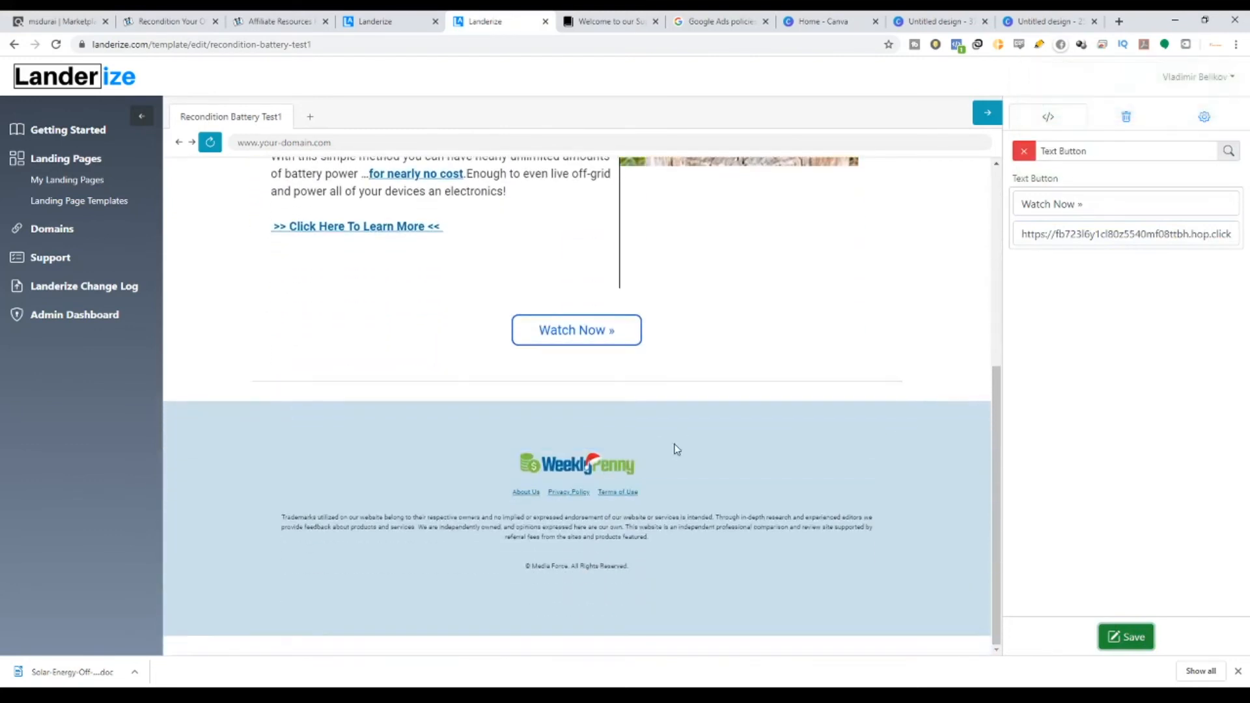
{"action": "mouse_move", "coordinate": [495, 471]}
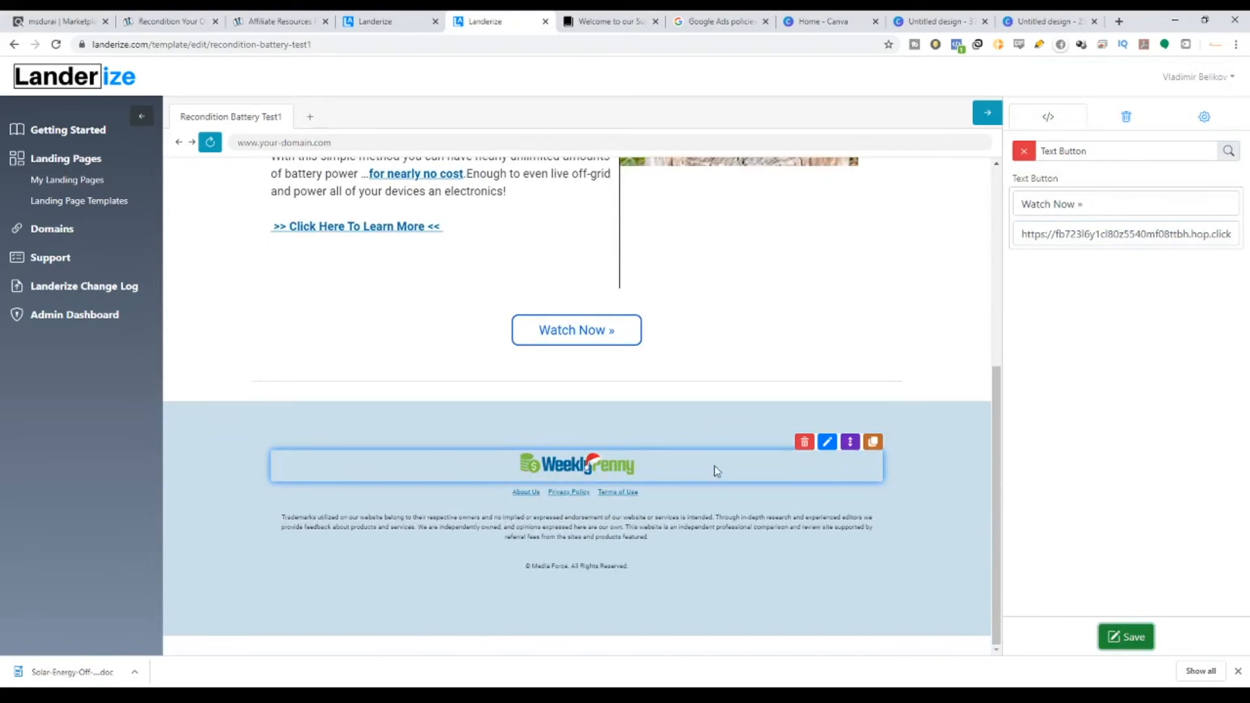
{"action": "left_click", "coordinate": [827, 442]}
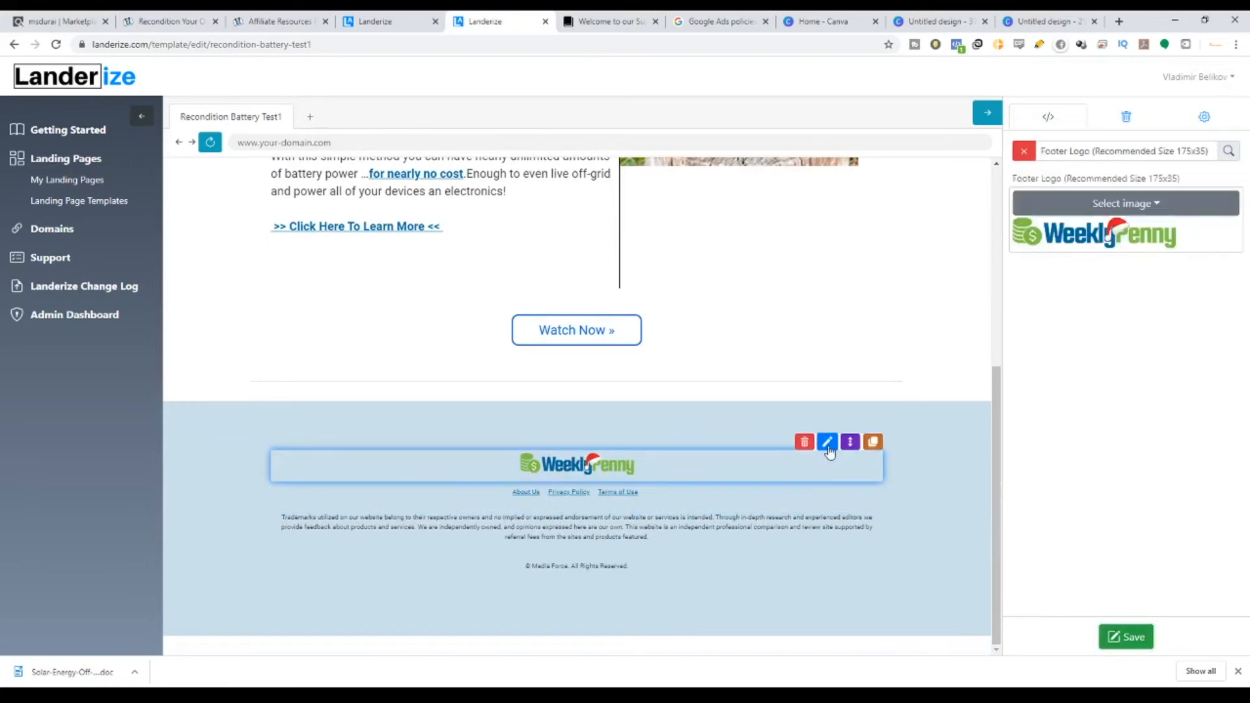
{"action": "left_click", "coordinate": [1154, 207]}
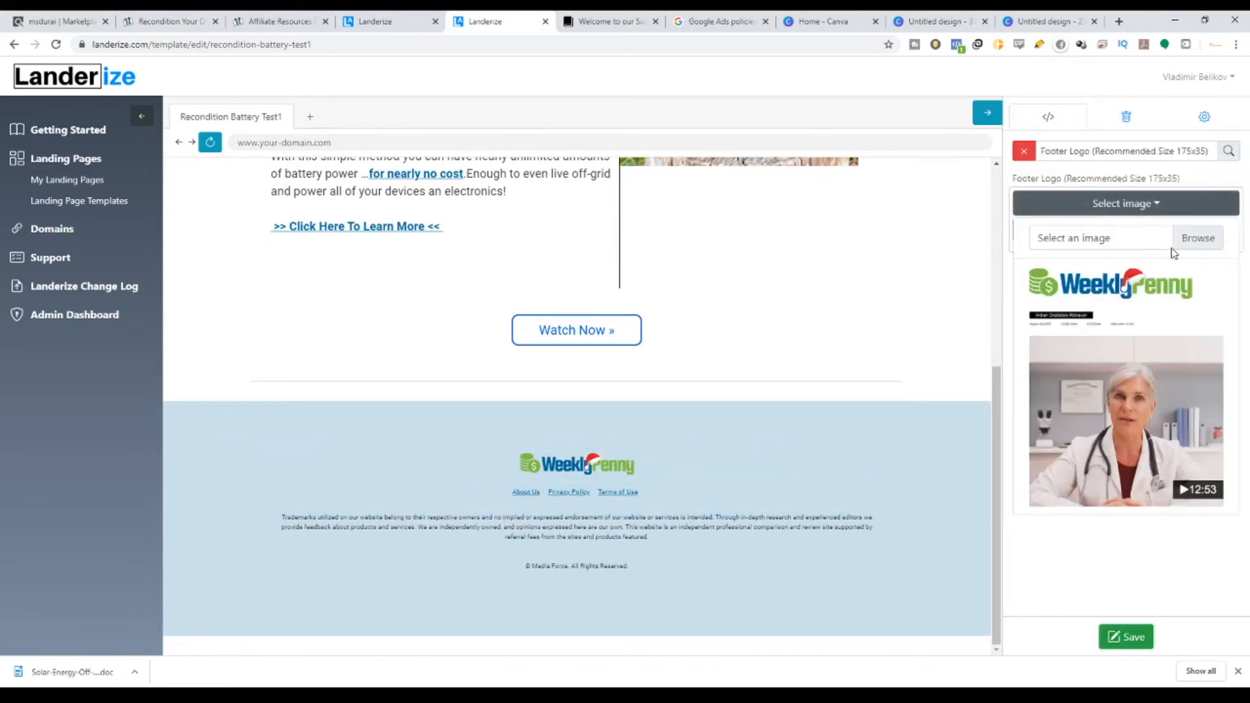
{"action": "left_click", "coordinate": [1200, 241]}
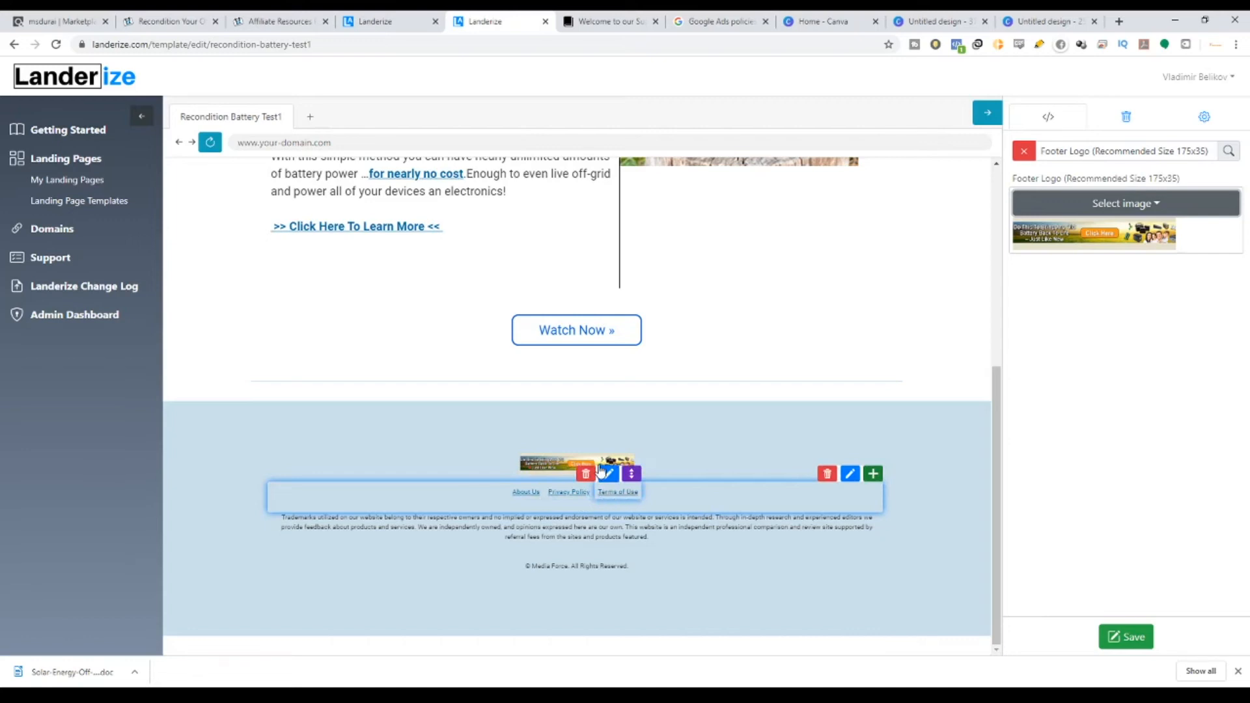
Clear the About Us text from the footer links and check the Privacy Policy and Terms of Use link fields.
{"action": "left_click", "coordinate": [849, 475]}
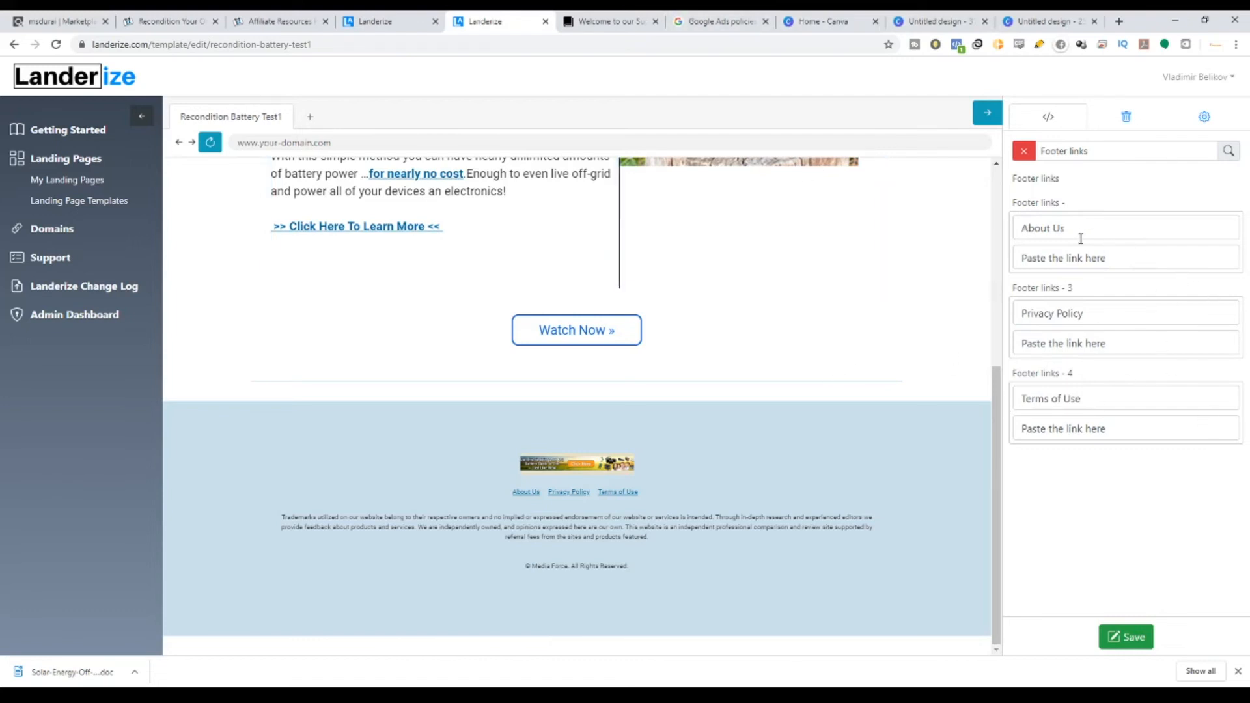
{"action": "left_click_drag", "start_coordinate": [1134, 266], "coordinate": [910, 274]}
{"action": "key", "text": "BackSpace"}
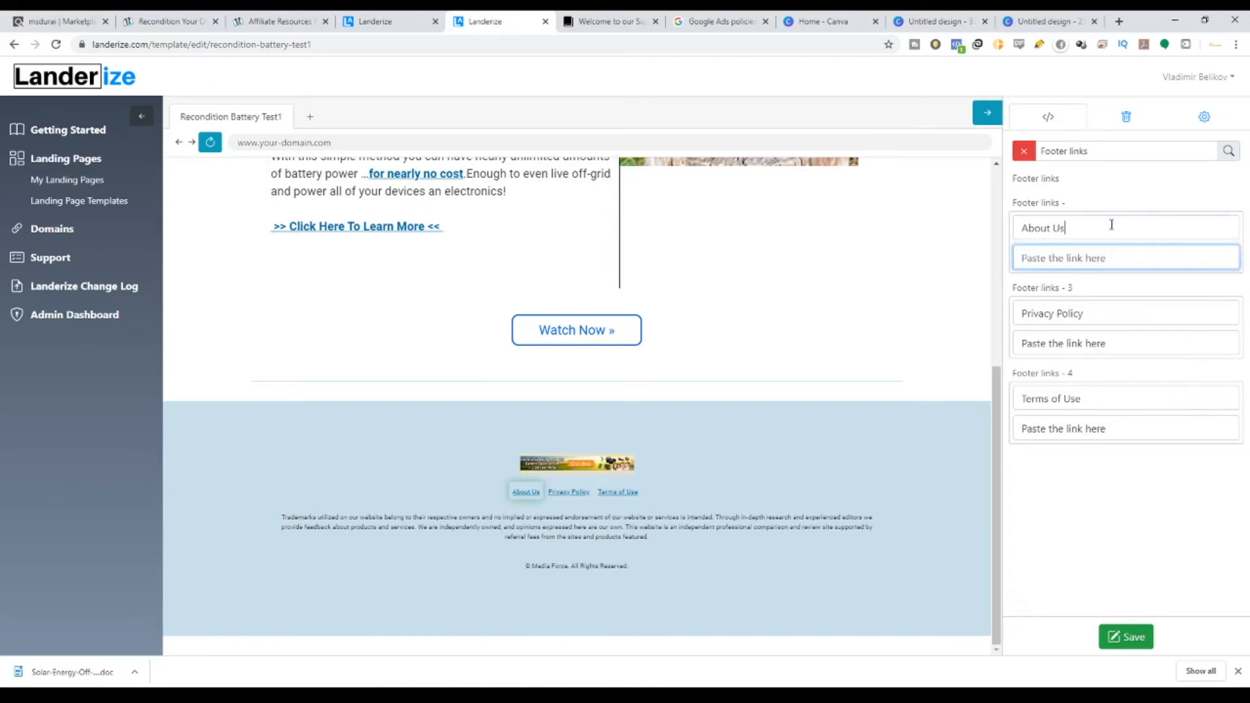
{"action": "left_click_drag", "start_coordinate": [1111, 225], "coordinate": [1029, 230]}
{"action": "key", "text": "BackSpace"}
{"action": "key", "text": "BackSpace"}
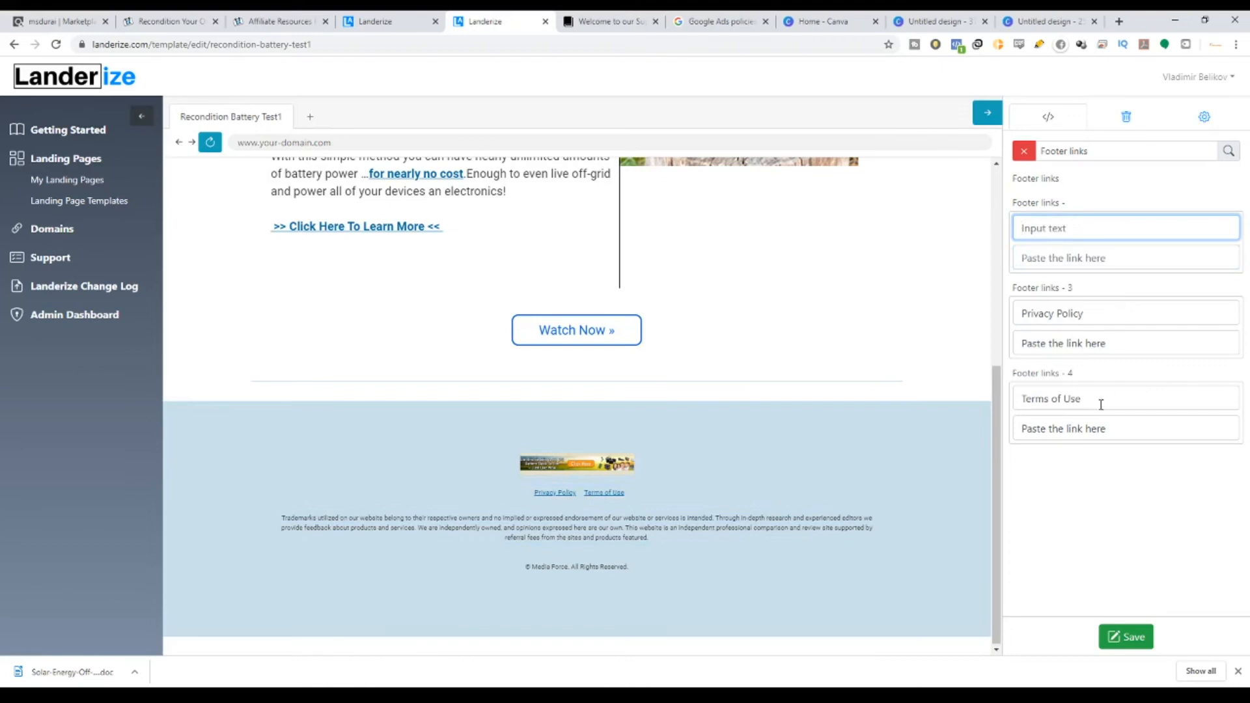
{"action": "left_click", "coordinate": [1078, 350]}
{"action": "left_click", "coordinate": [1098, 428]}
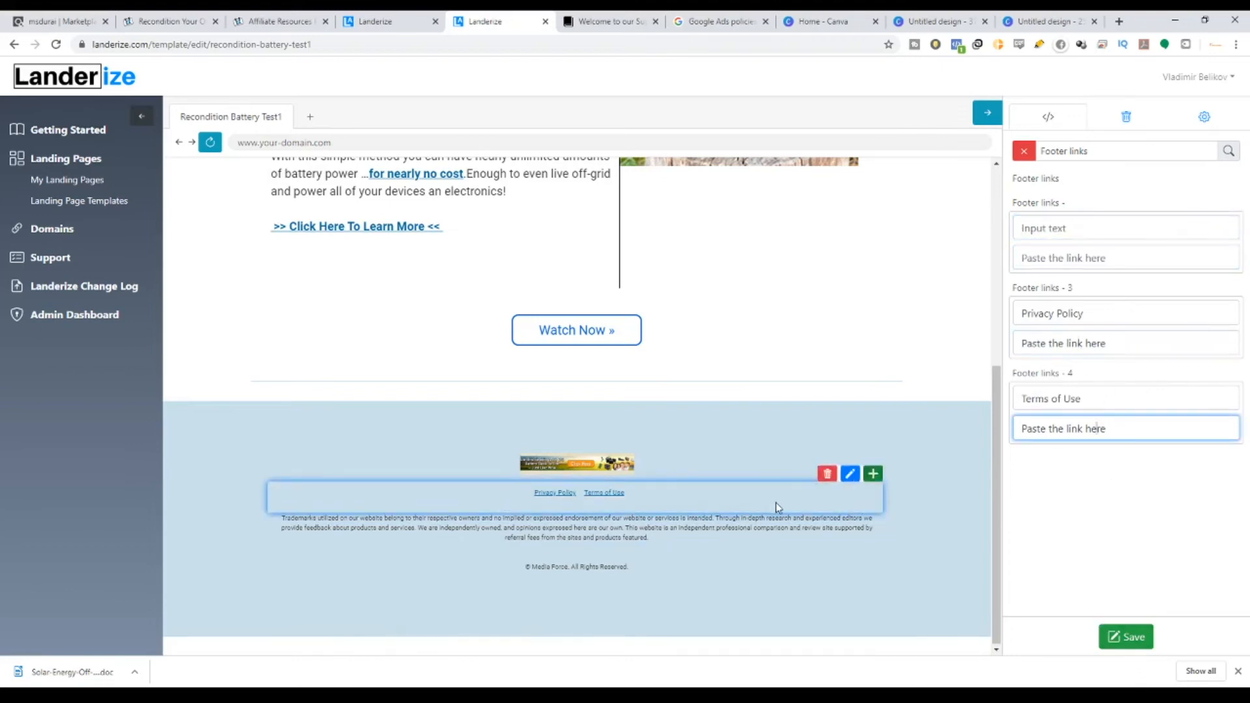
Delete the whole footer links block and select the full trademark disclaimer in the Footer Text editor.
{"action": "left_click", "coordinate": [826, 477]}
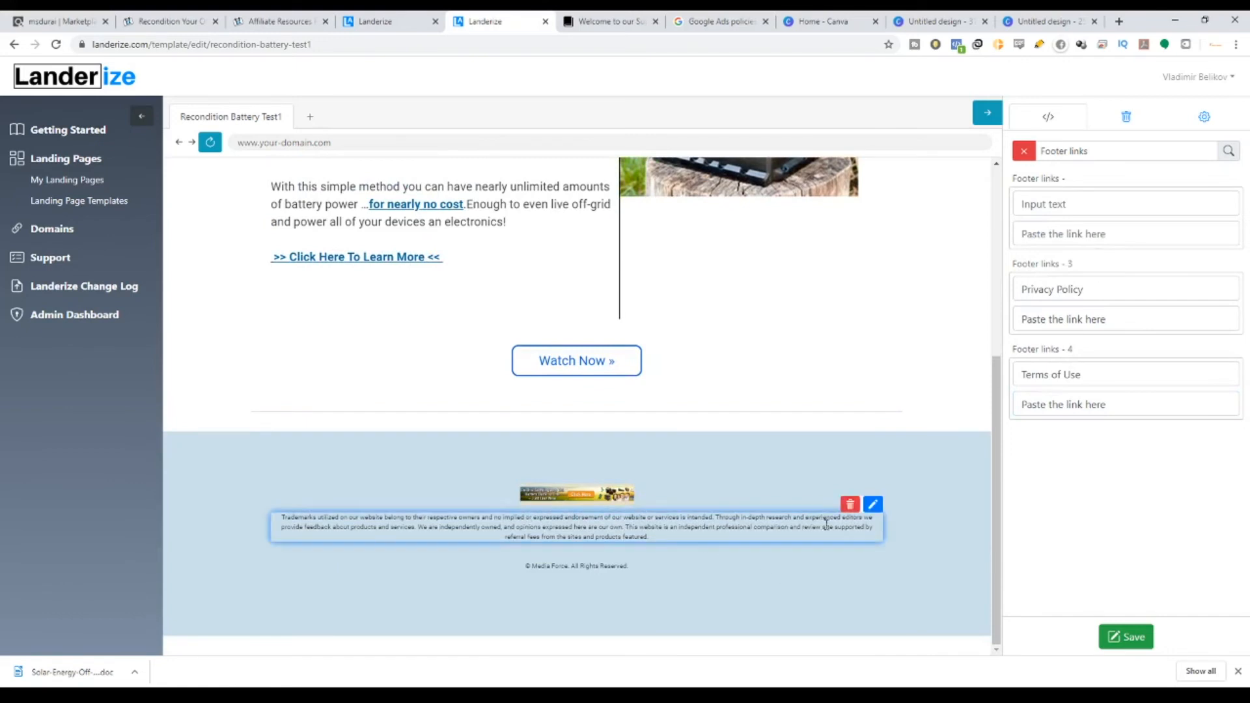
{"action": "left_click", "coordinate": [871, 505]}
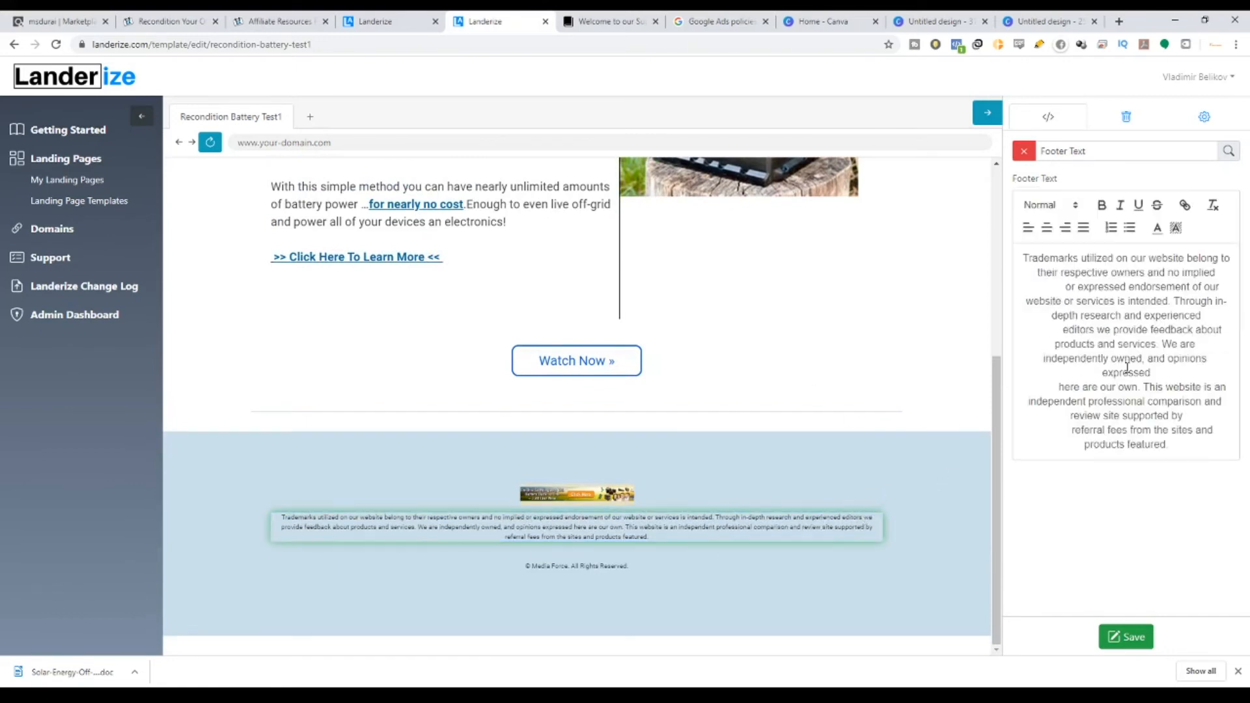
{"action": "left_click_drag", "start_coordinate": [1021, 260], "coordinate": [1216, 443]}
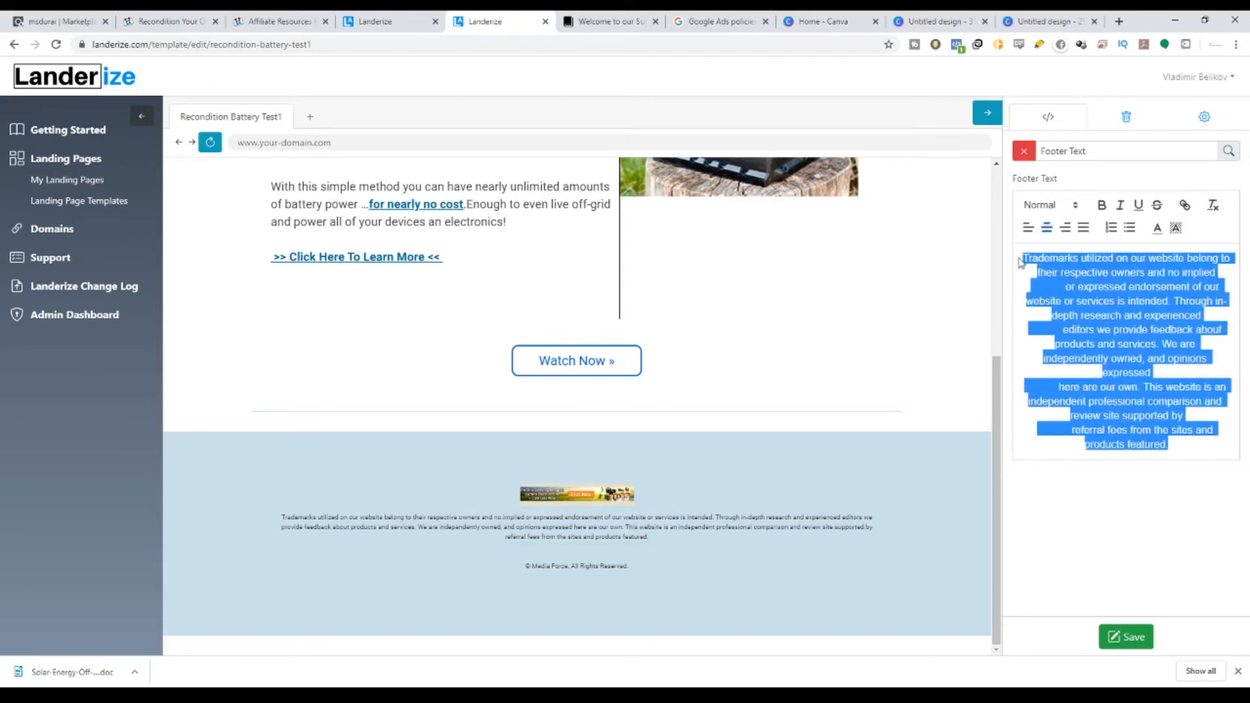
{"action": "scroll", "coordinate": [651, 378], "scroll_direction": "up", "scroll_amount": 7}
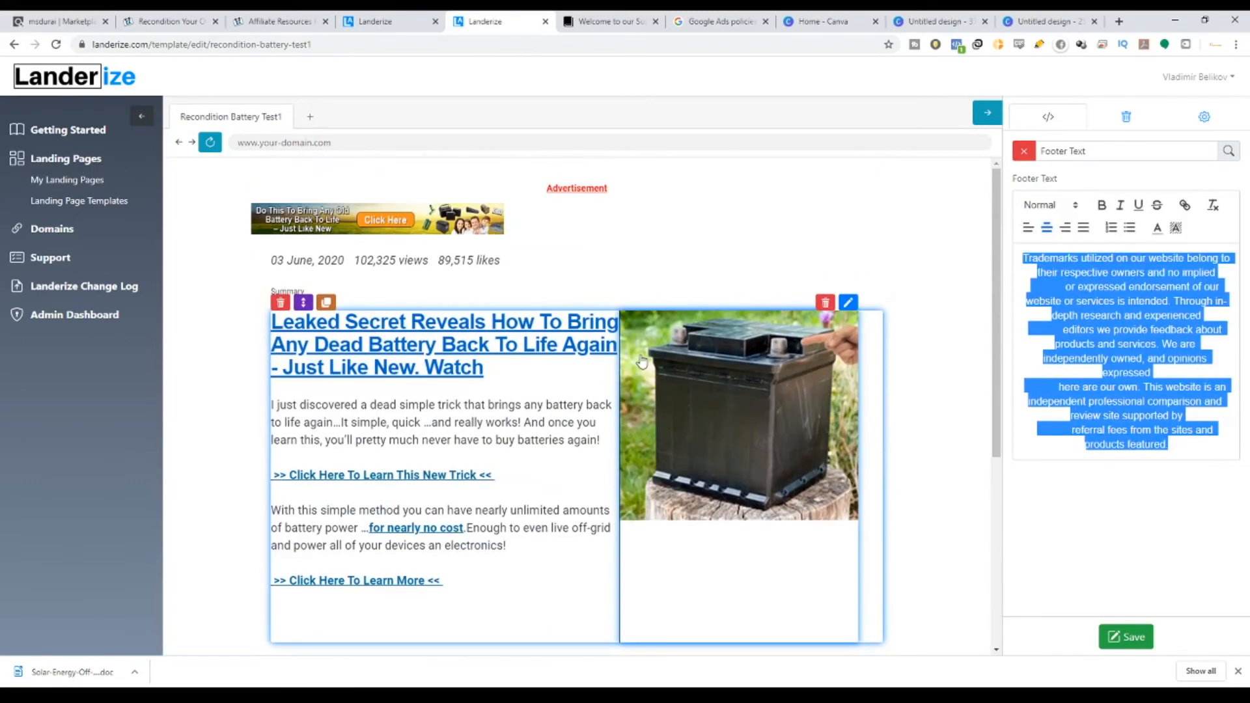
{"action": "scroll", "coordinate": [568, 309], "scroll_direction": "down", "scroll_amount": 7}
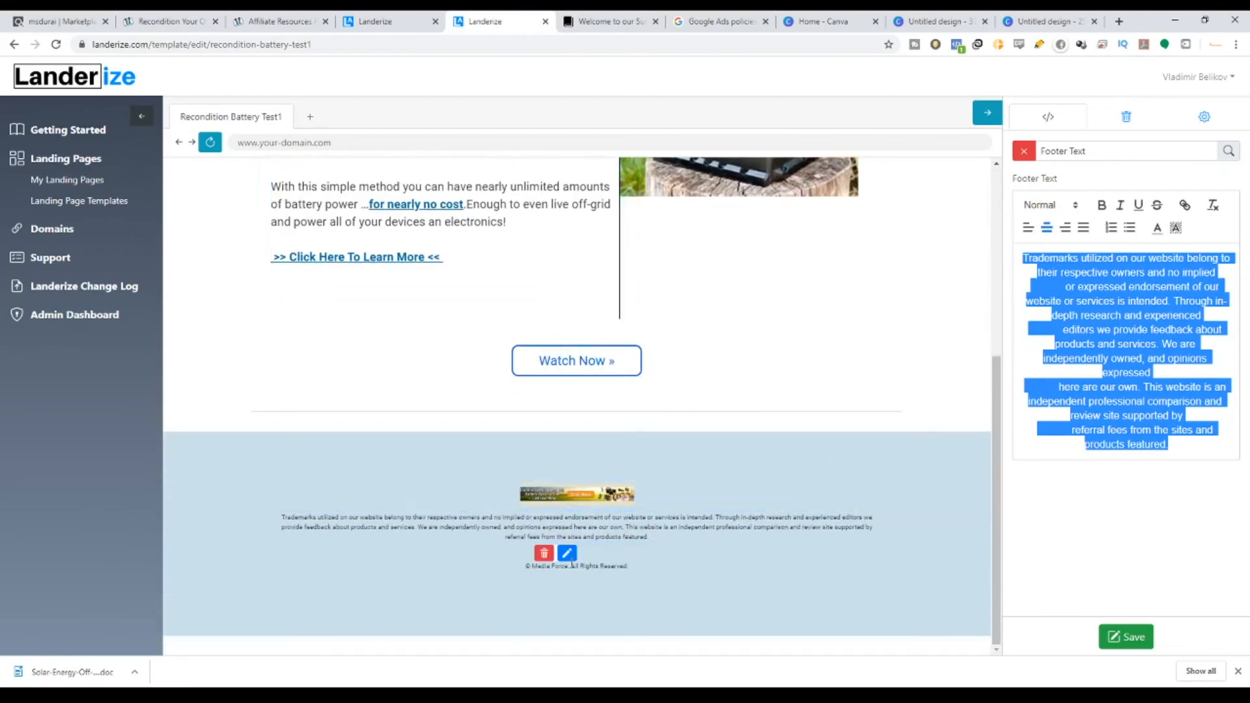
Replace "Media Force" in the footer copyright line with "Dijs University" and make the entire line bold.
{"action": "left_click", "coordinate": [565, 554]}
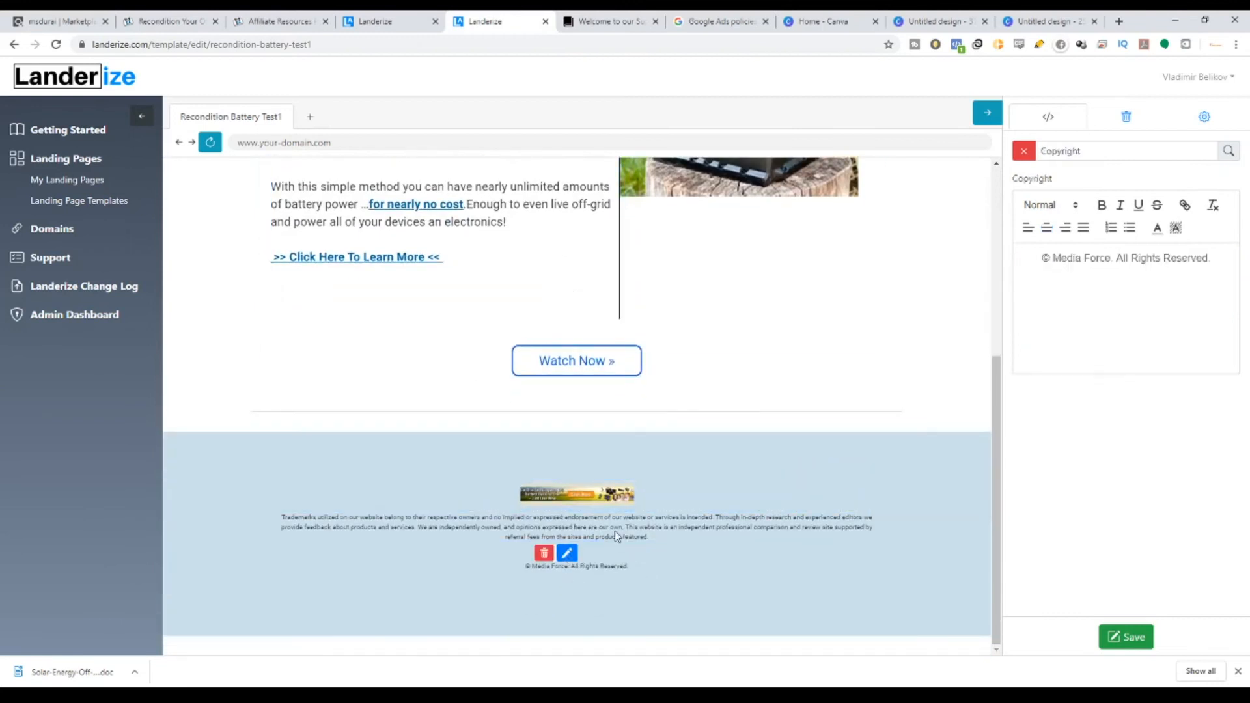
{"action": "left_click_drag", "start_coordinate": [1111, 261], "coordinate": [1060, 256]}
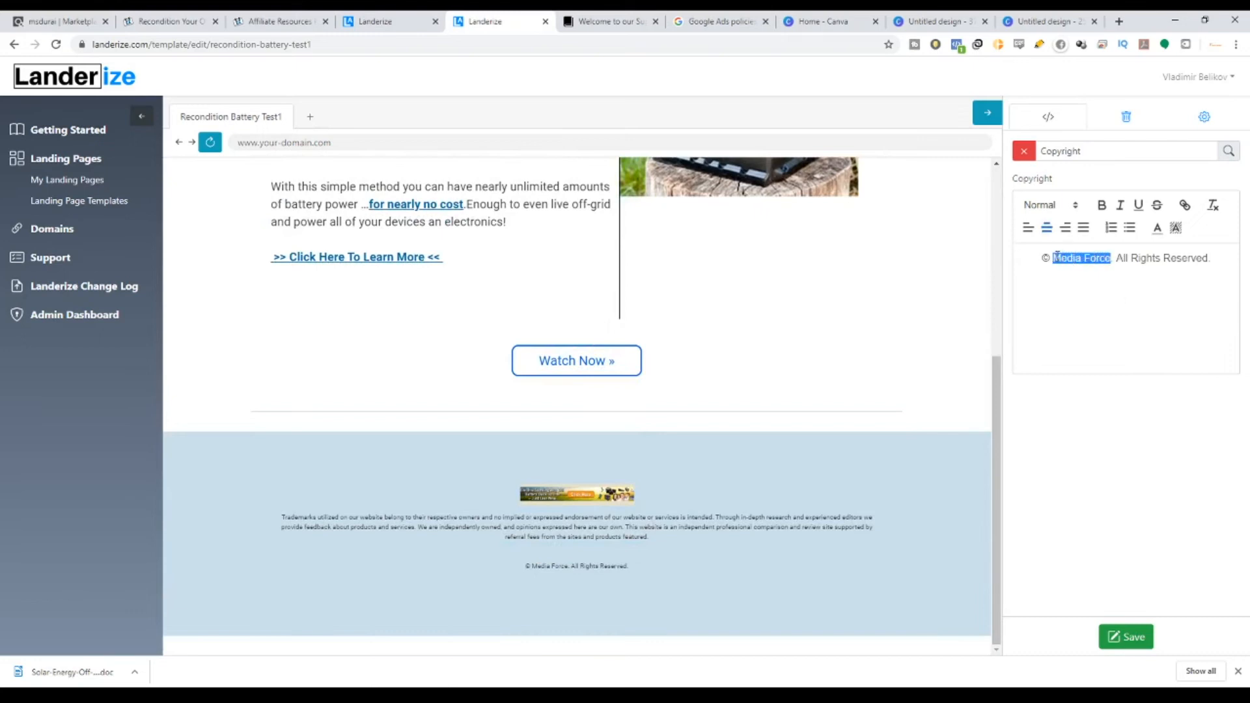
{"action": "type", "text": "Dijs"}
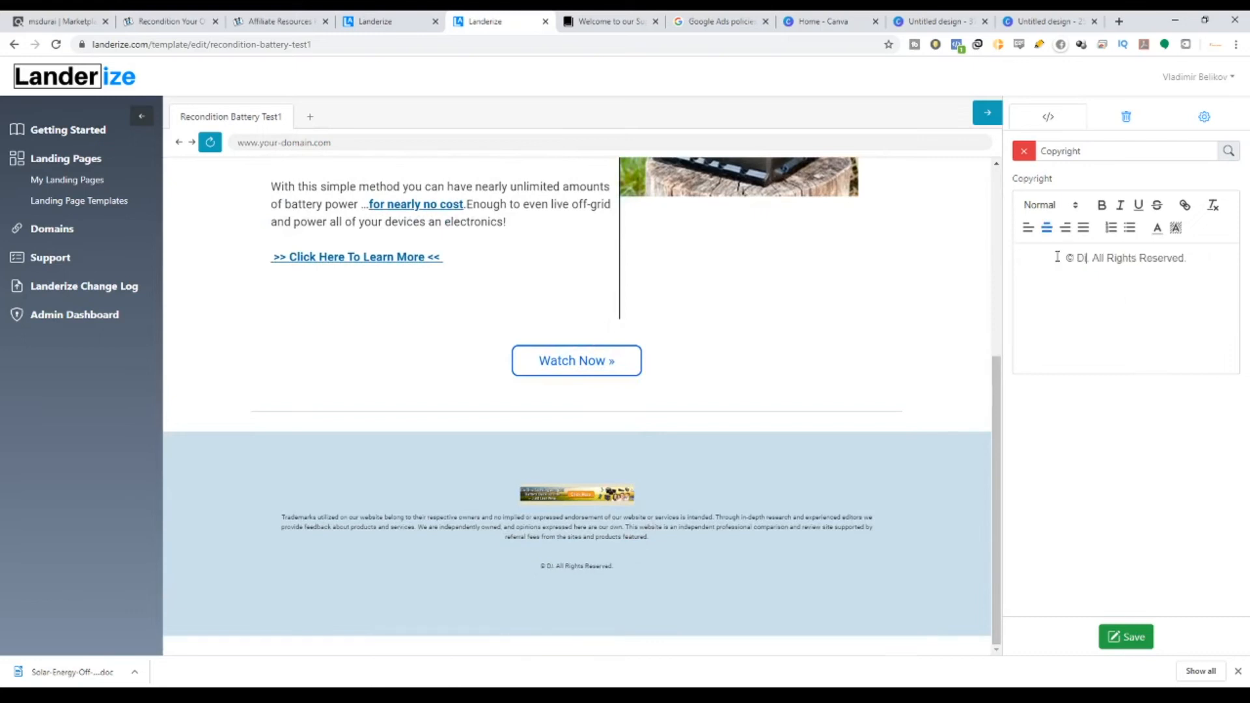
{"action": "type", "text": " Univuer"}
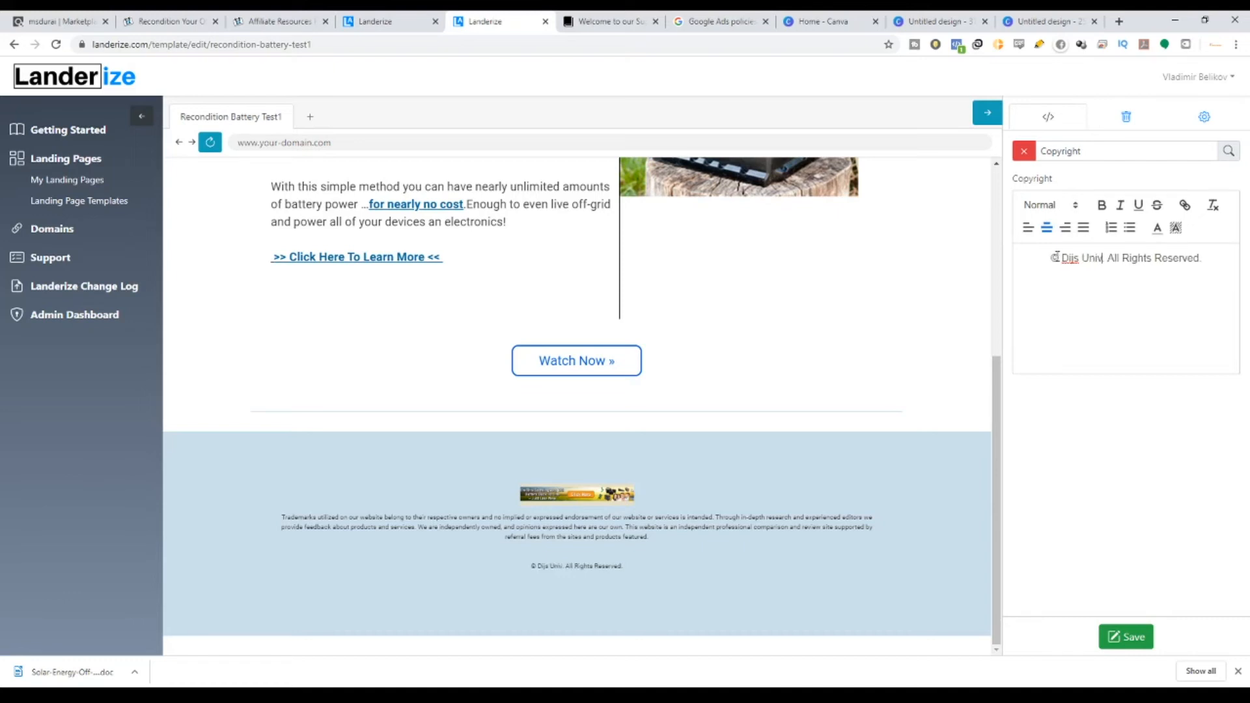
{"action": "key", "text": "BackSpace"}
{"action": "key", "text": "BackSpace"}
{"action": "key", "text": "BackSpace"}
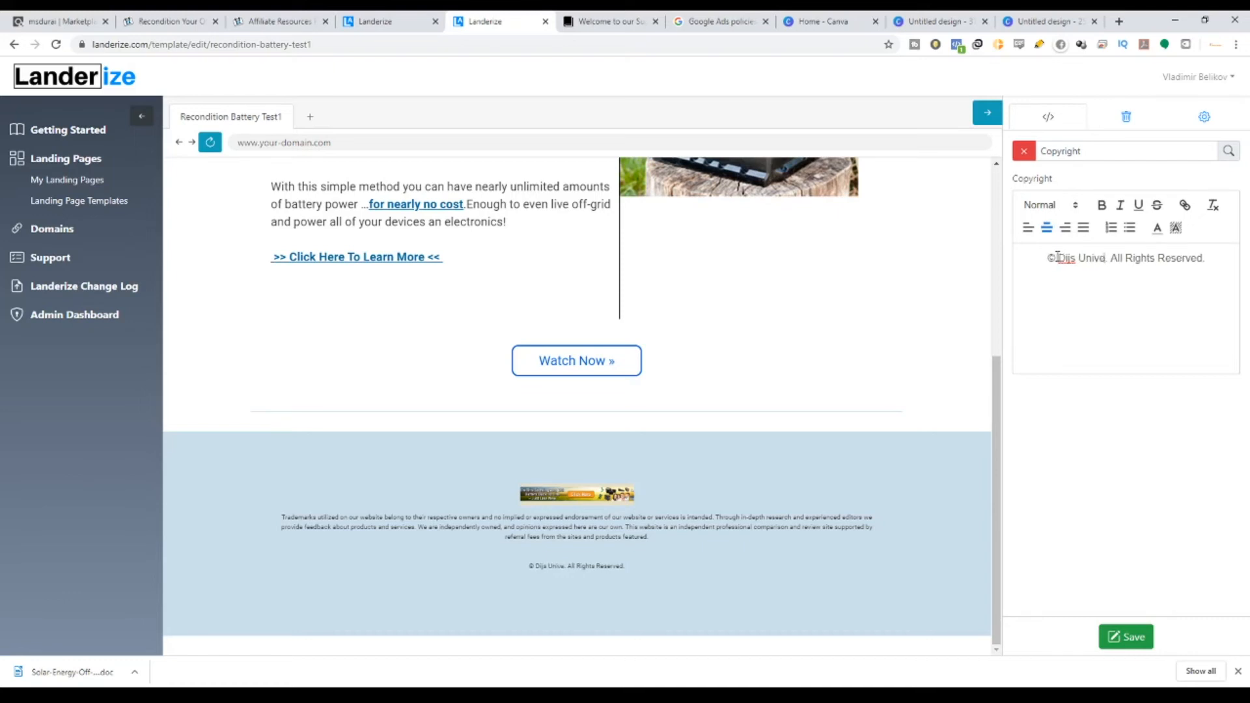
{"action": "type", "text": "ersity"}
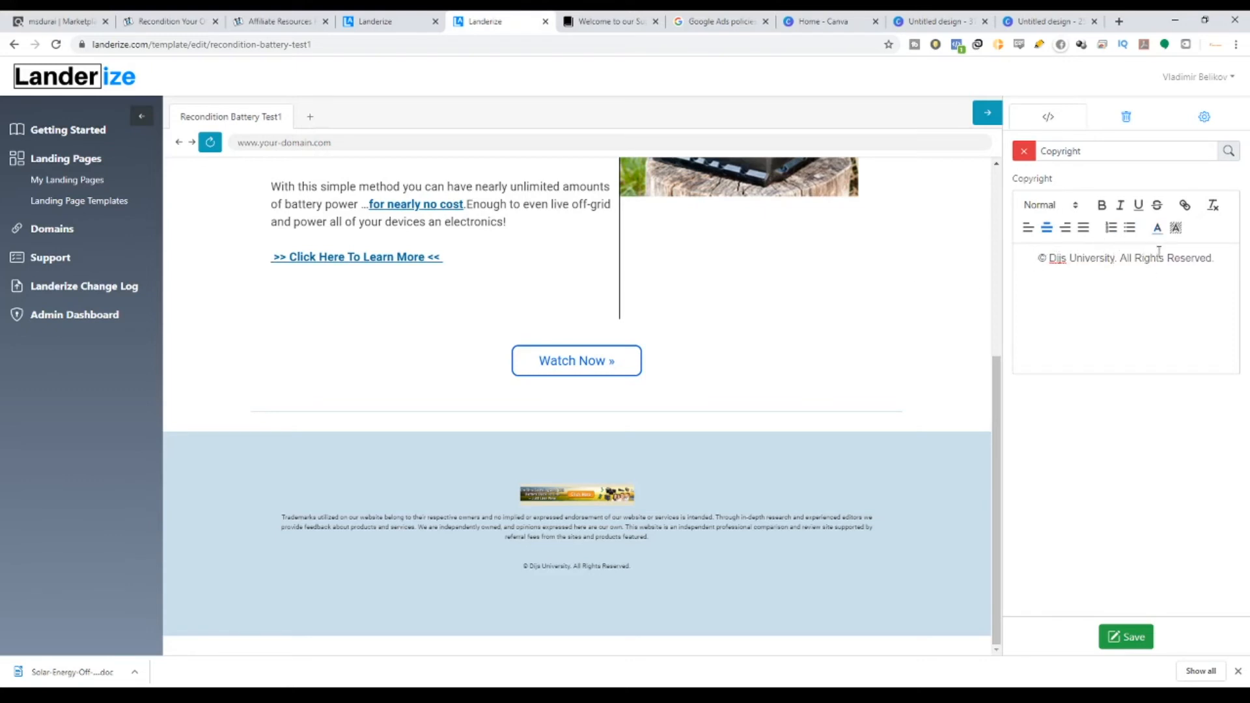
{"action": "left_click_drag", "start_coordinate": [1221, 258], "coordinate": [1043, 261]}
{"action": "left_click", "coordinate": [1103, 205]}
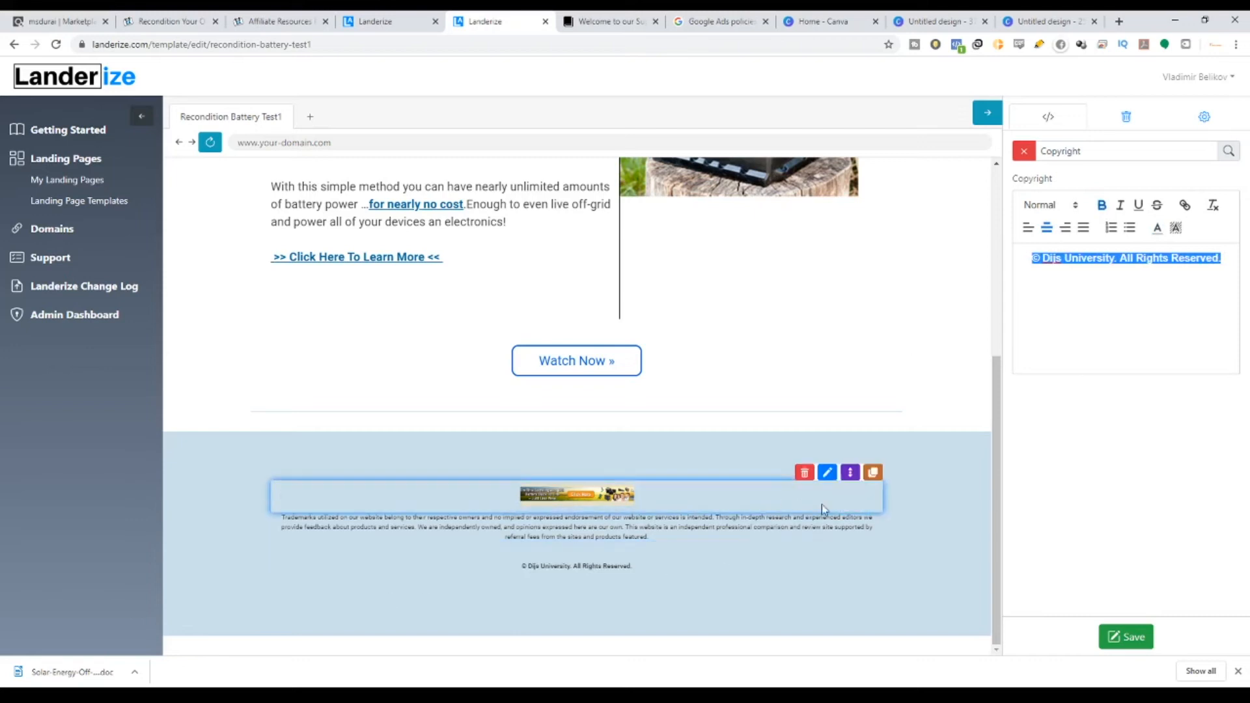
Make the entire trademark disclaimer in the footer text bold and save the template.
{"action": "left_click", "coordinate": [873, 504]}
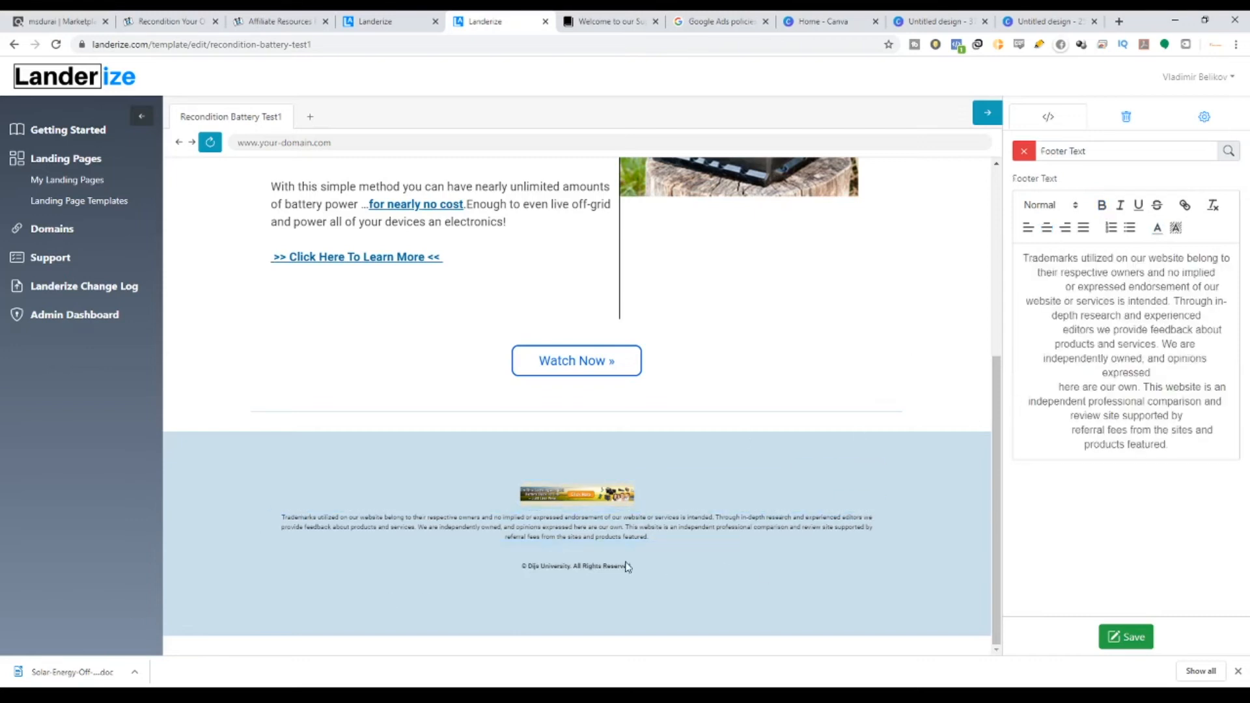
{"action": "left_click_drag", "start_coordinate": [1182, 451], "coordinate": [1027, 258]}
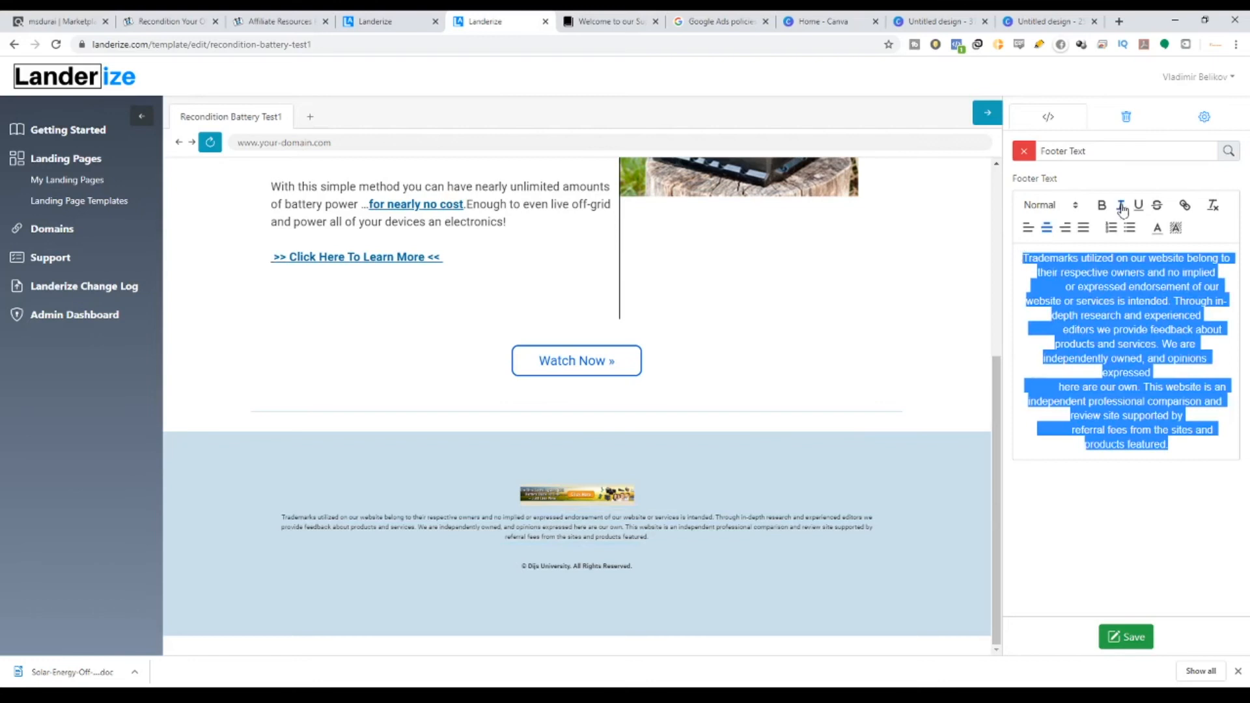
{"action": "left_click", "coordinate": [1102, 205]}
{"action": "scroll", "coordinate": [743, 466], "scroll_direction": "up", "scroll_amount": 1}
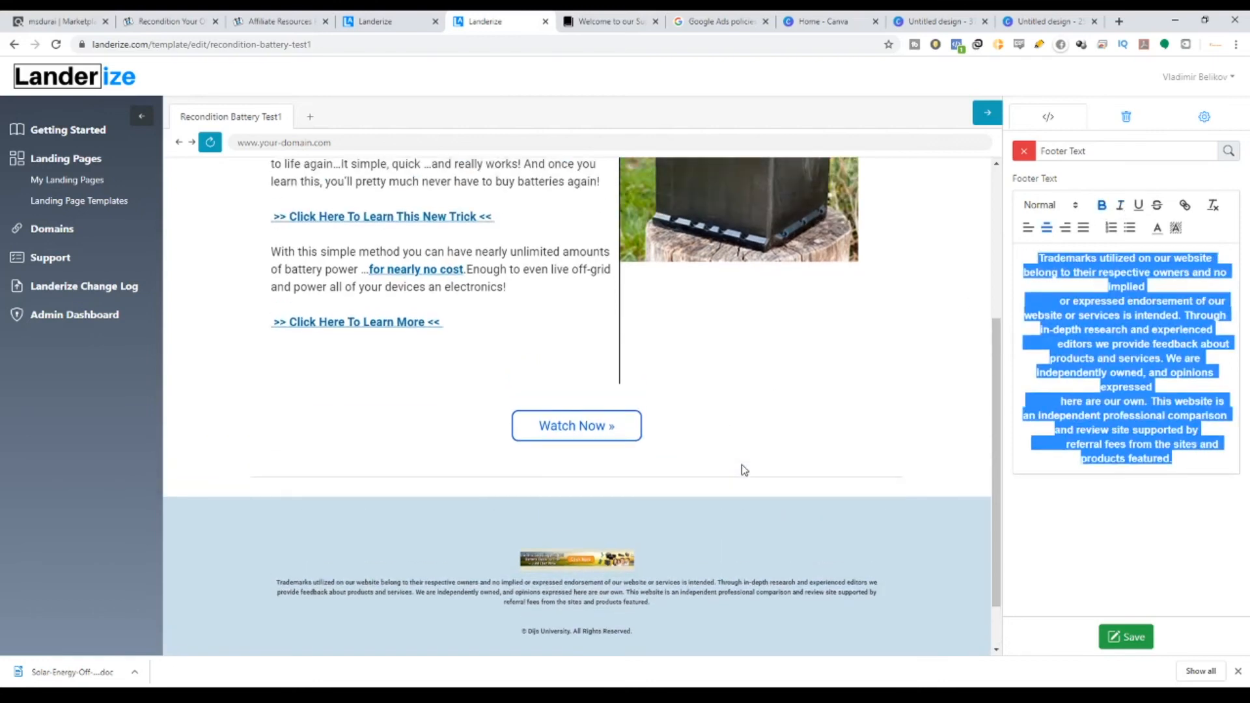
{"action": "scroll", "coordinate": [743, 467], "scroll_direction": "up", "scroll_amount": 1}
{"action": "scroll", "coordinate": [768, 405], "scroll_direction": "up", "scroll_amount": 3}
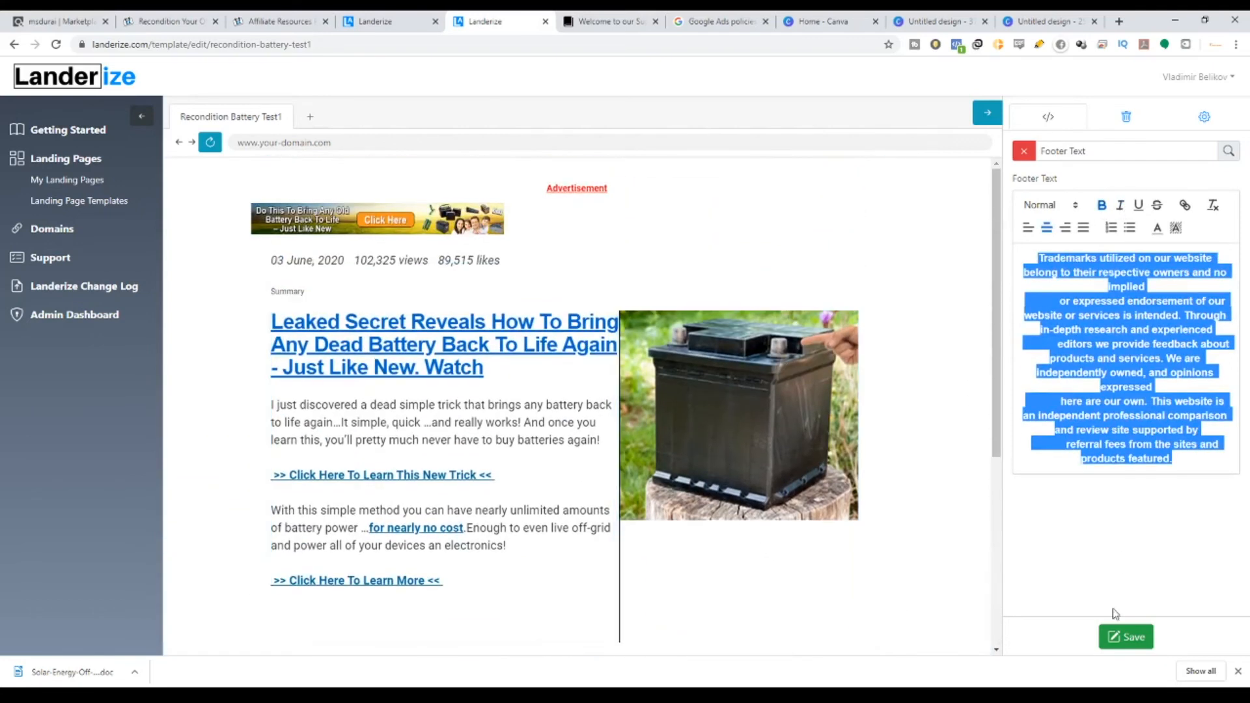
{"action": "left_click", "coordinate": [1124, 637]}
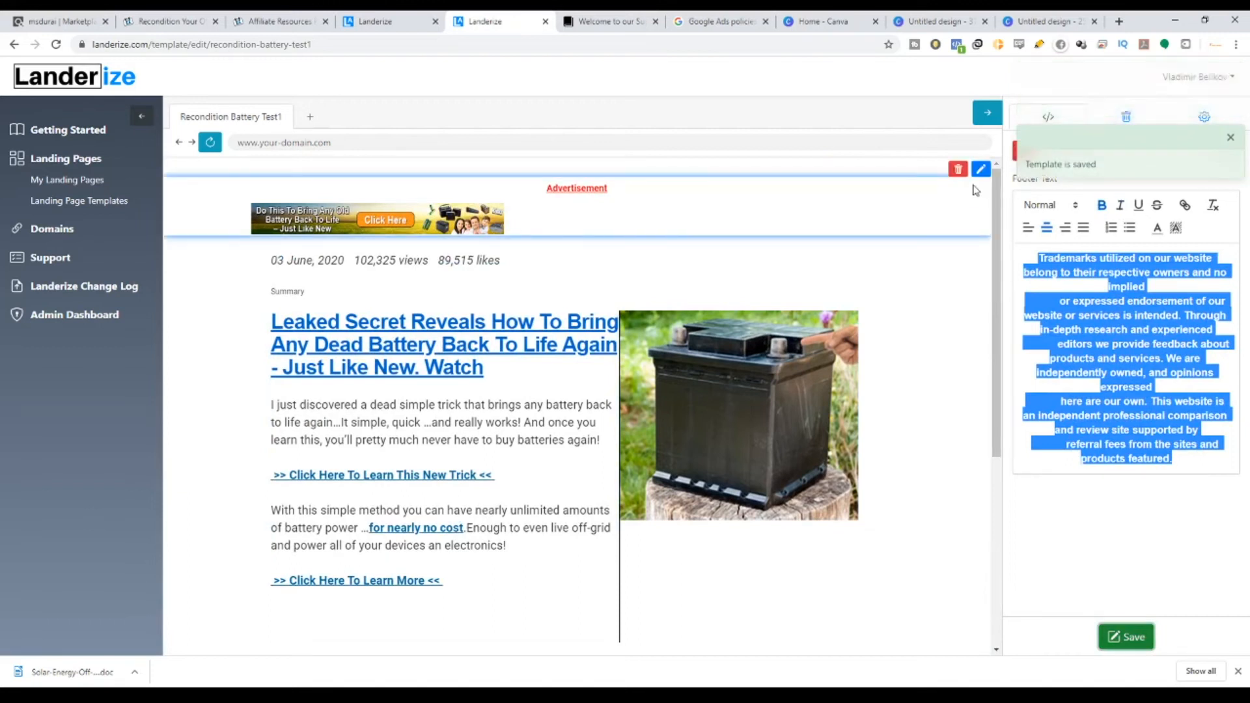
Change the text color of the "Advertisement" link in the page header to blue.
{"action": "left_click", "coordinate": [981, 169]}
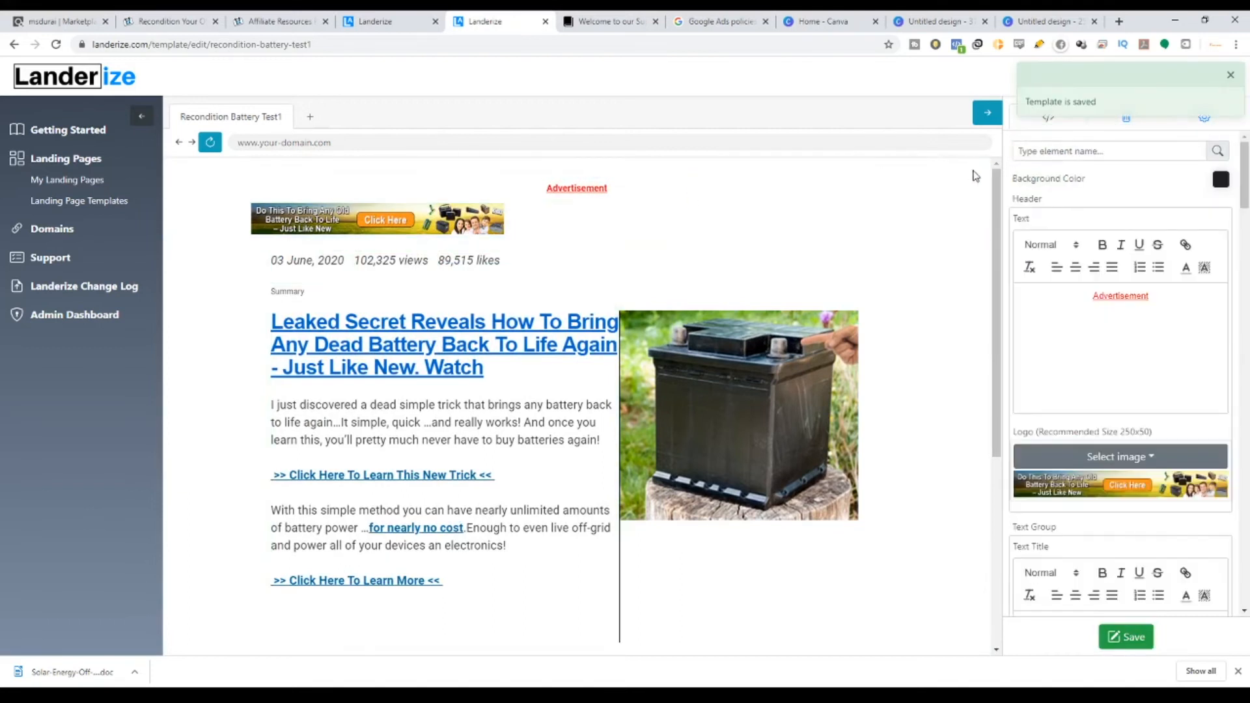
{"action": "left_click", "coordinate": [981, 172]}
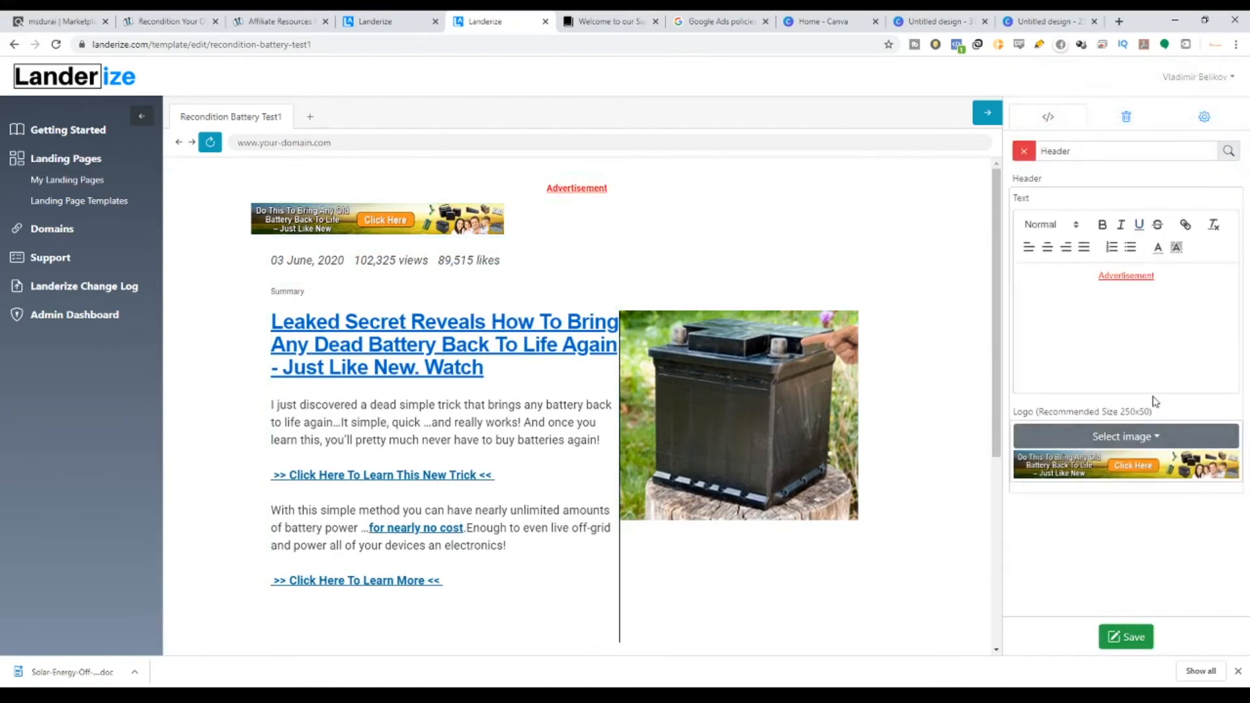
{"action": "double_click", "coordinate": [1140, 284]}
{"action": "left_click", "coordinate": [1158, 247]}
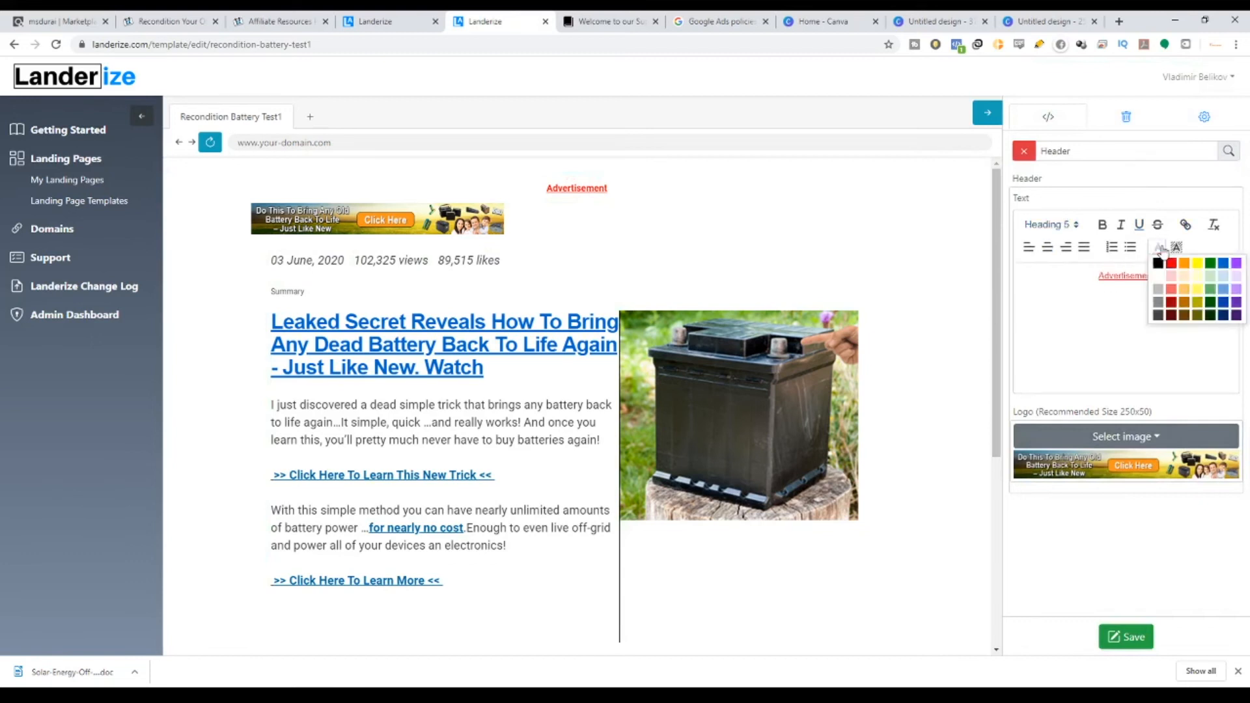
{"action": "left_click", "coordinate": [1225, 264]}
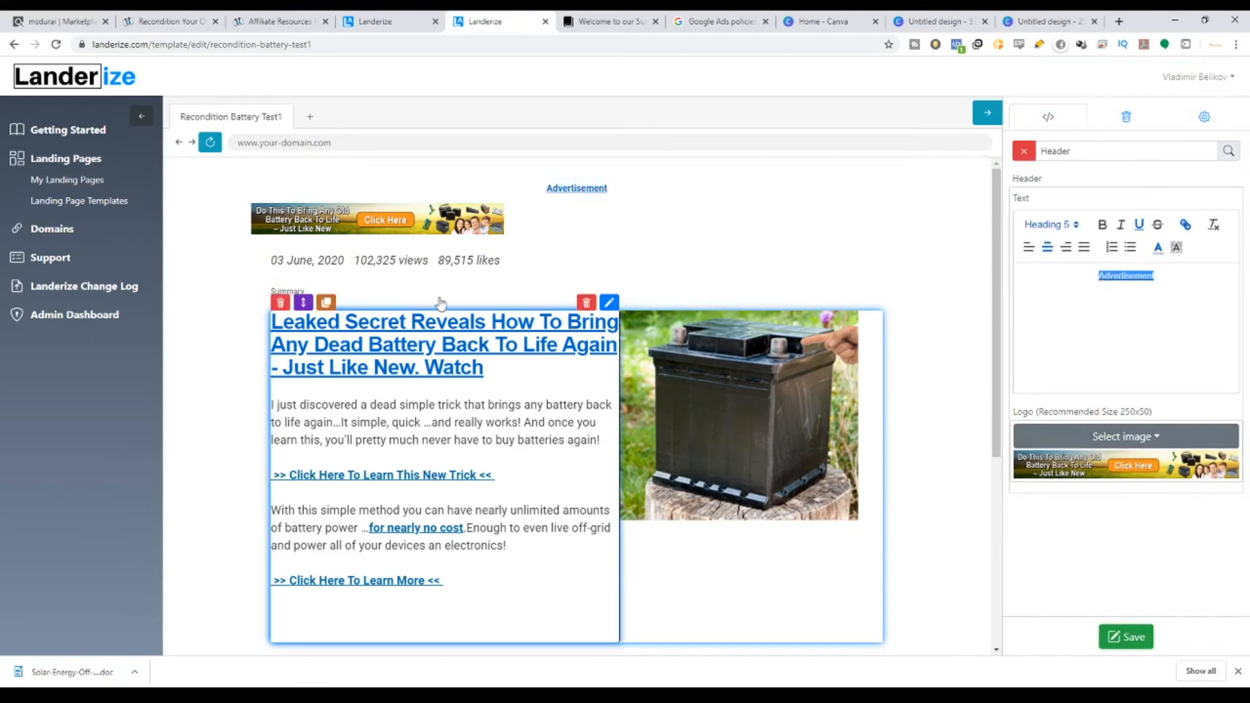
Set the landing page's background color to pure black and review how the page content looks against it.
{"action": "left_click", "coordinate": [1024, 151]}
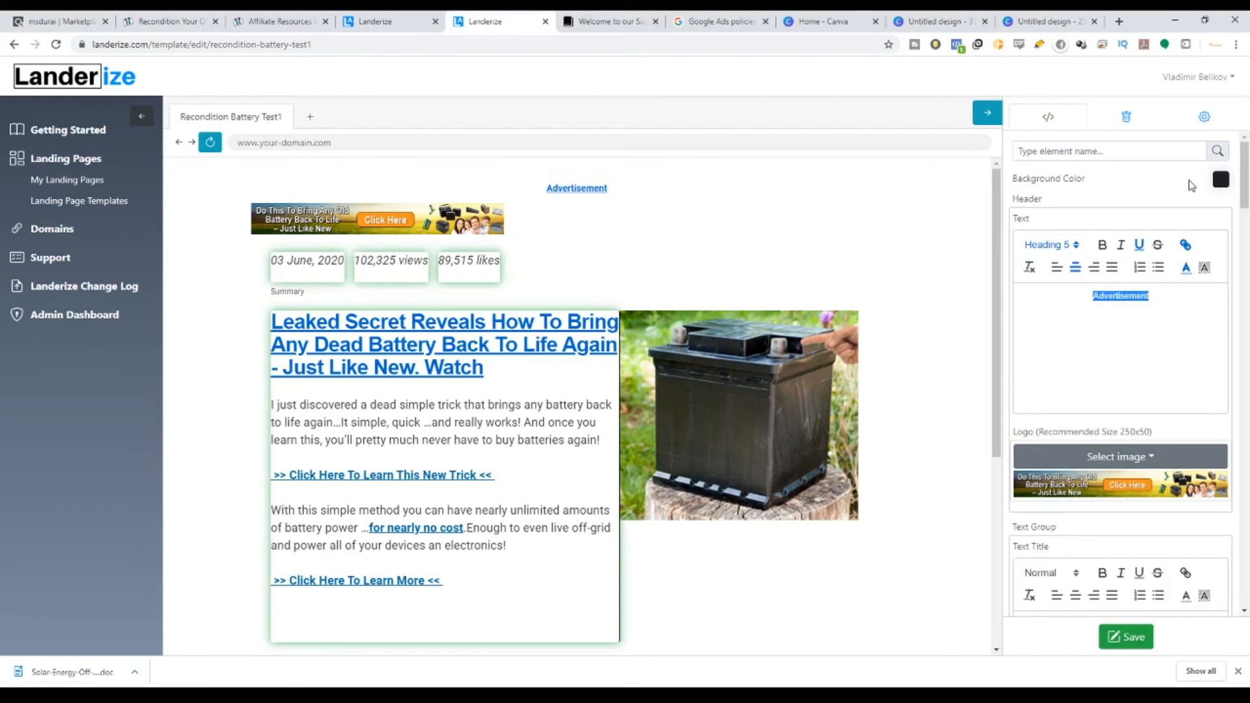
{"action": "left_click", "coordinate": [1221, 180]}
{"action": "left_click", "coordinate": [1041, 280]}
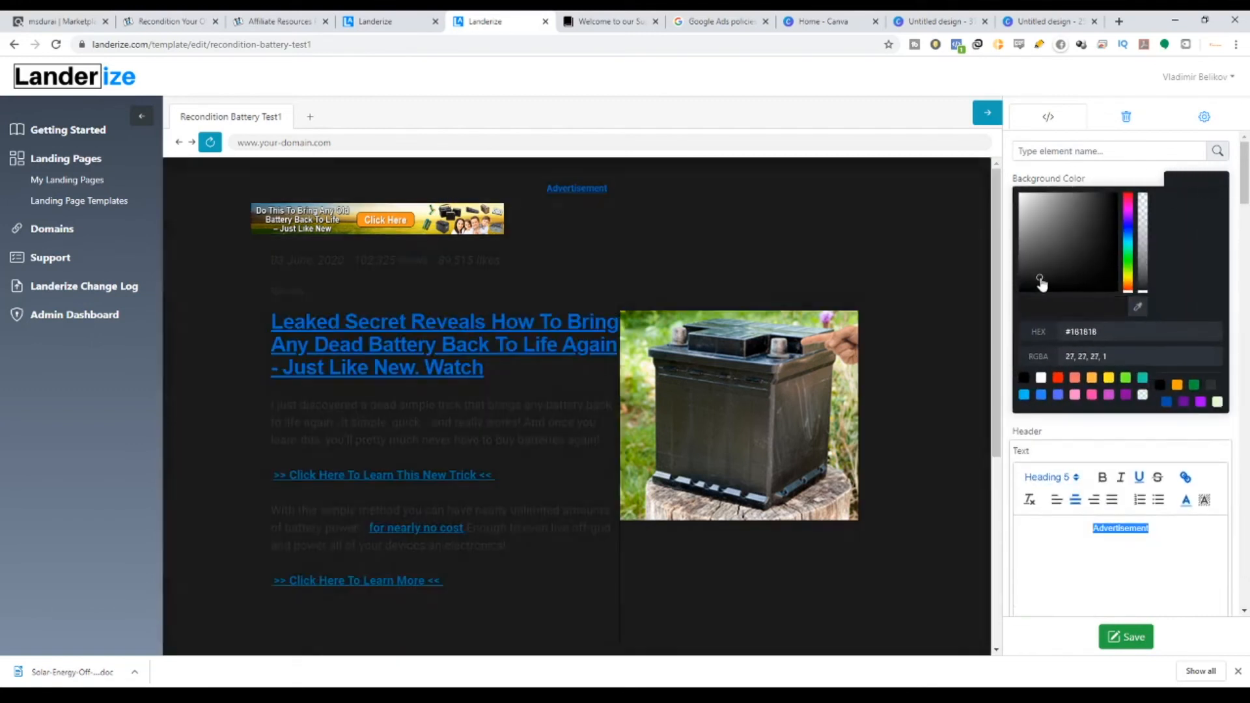
{"action": "left_click_drag", "start_coordinate": [1041, 279], "coordinate": [1021, 296]}
{"action": "left_click", "coordinate": [955, 315]}
{"action": "scroll", "coordinate": [511, 442], "scroll_direction": "down", "scroll_amount": 3}
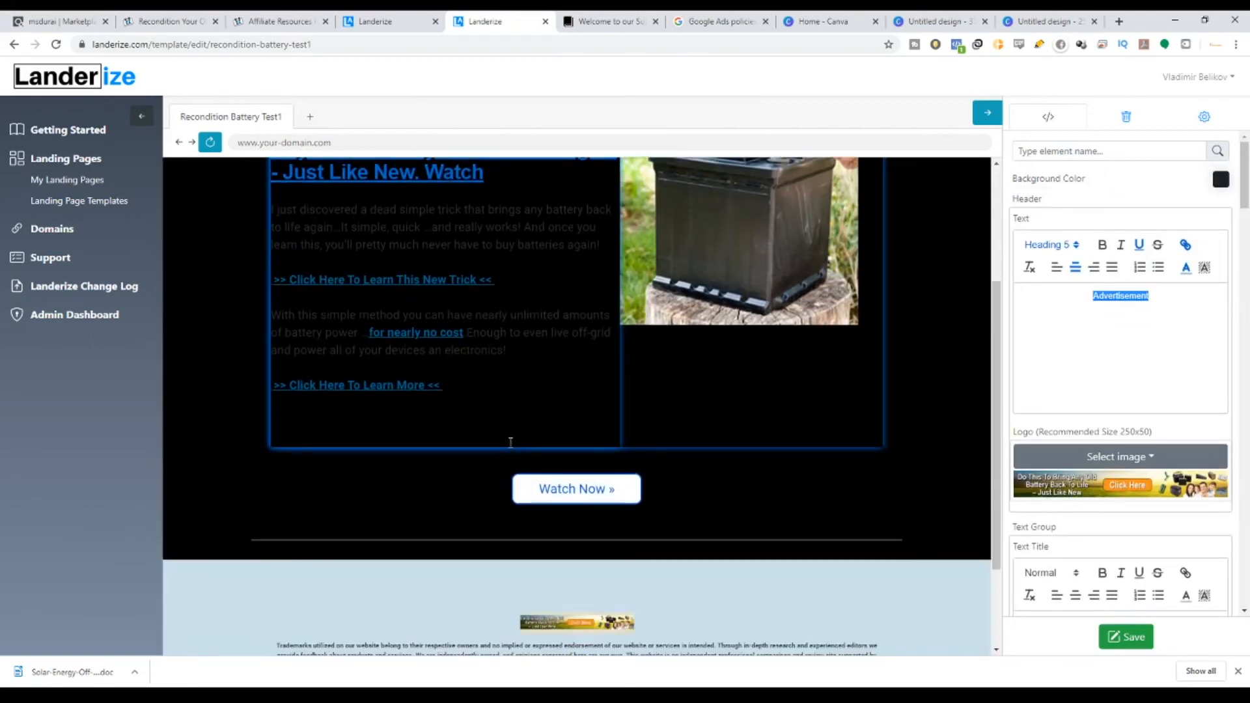
{"action": "scroll", "coordinate": [510, 443], "scroll_direction": "up", "scroll_amount": 3}
{"action": "scroll", "coordinate": [510, 442], "scroll_direction": "down", "scroll_amount": 5}
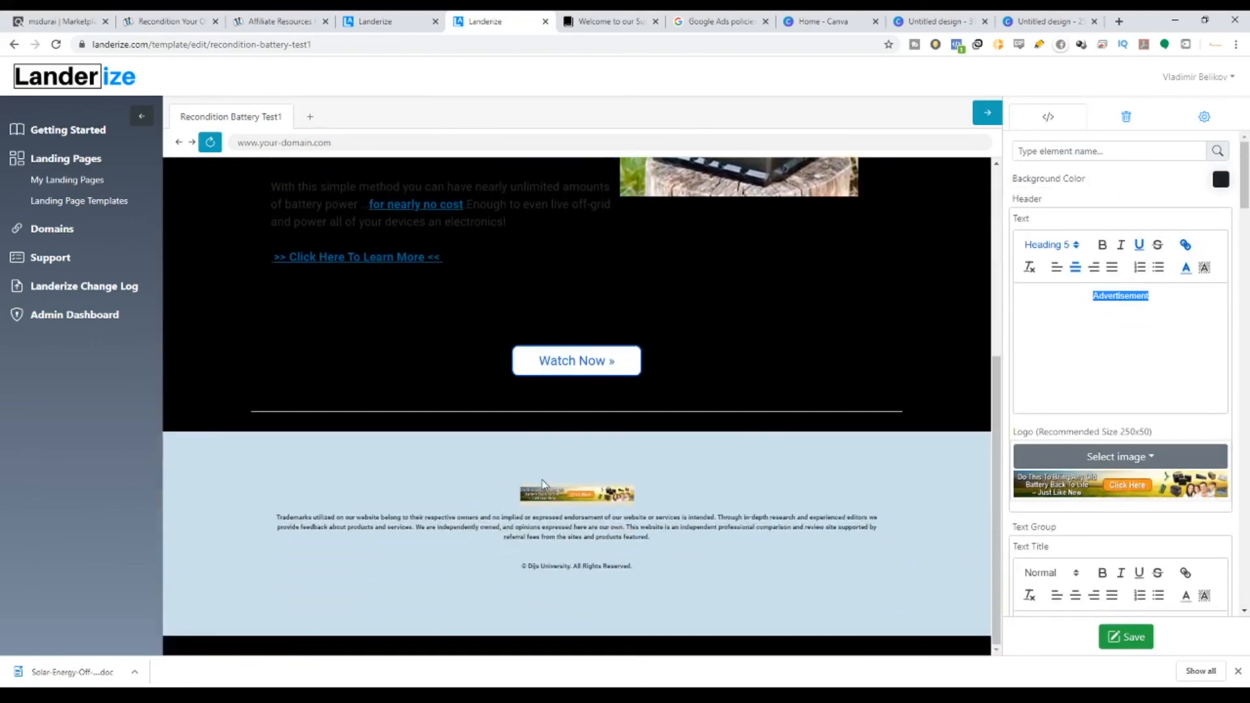
{"action": "scroll", "coordinate": [595, 517], "scroll_direction": "up", "scroll_amount": 4}
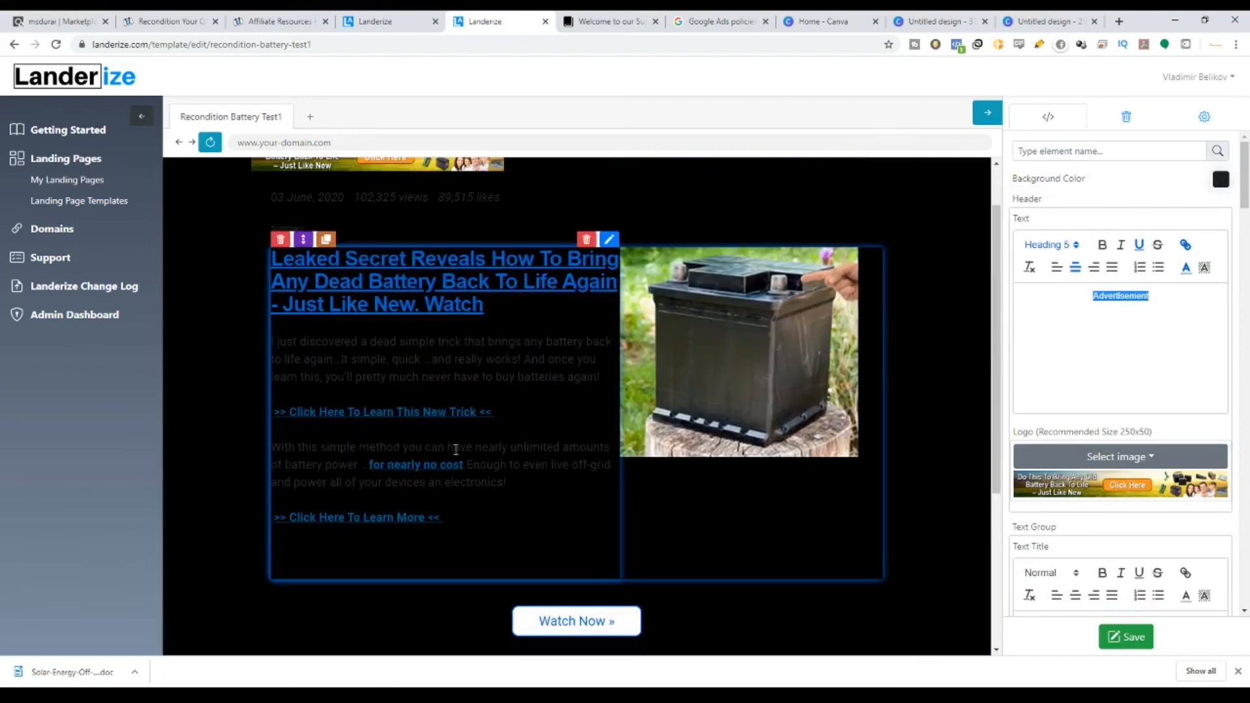
{"action": "scroll", "coordinate": [373, 361], "scroll_direction": "up", "scroll_amount": 1}
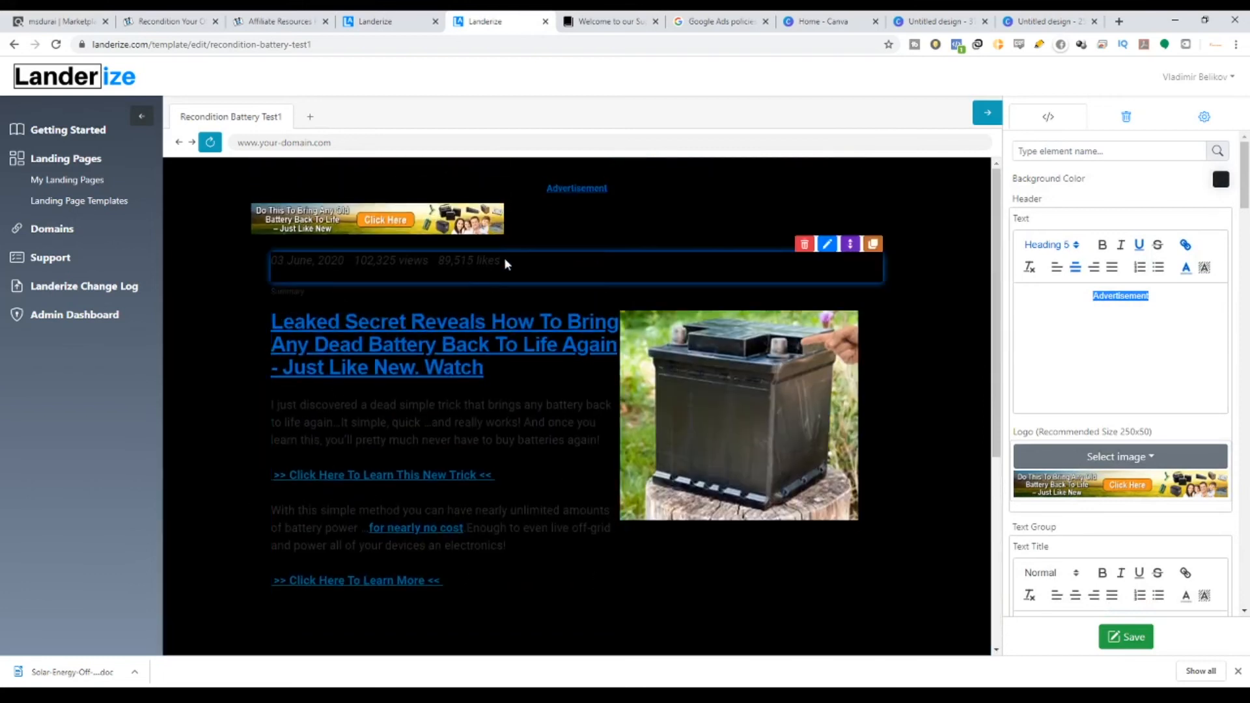
Change the text color of the "03 June, 2020" date in the text group above the headline to blue.
{"action": "left_click", "coordinate": [826, 246]}
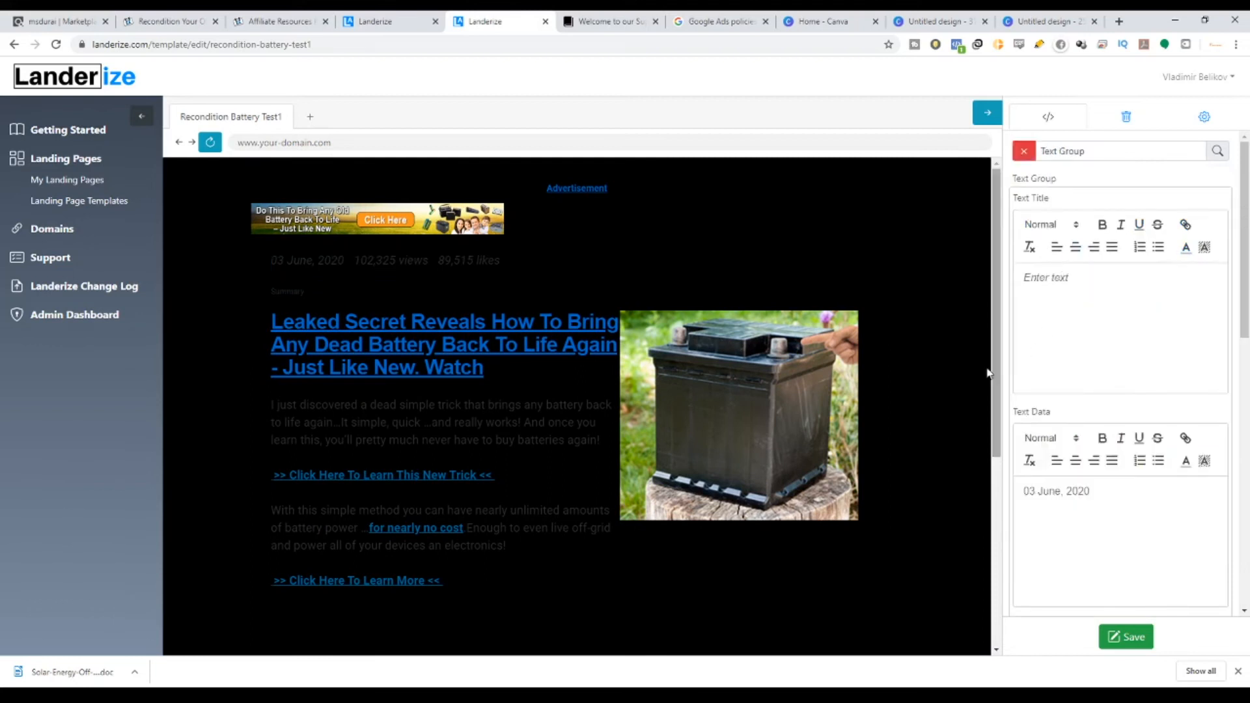
{"action": "left_click_drag", "start_coordinate": [1111, 491], "coordinate": [1003, 494]}
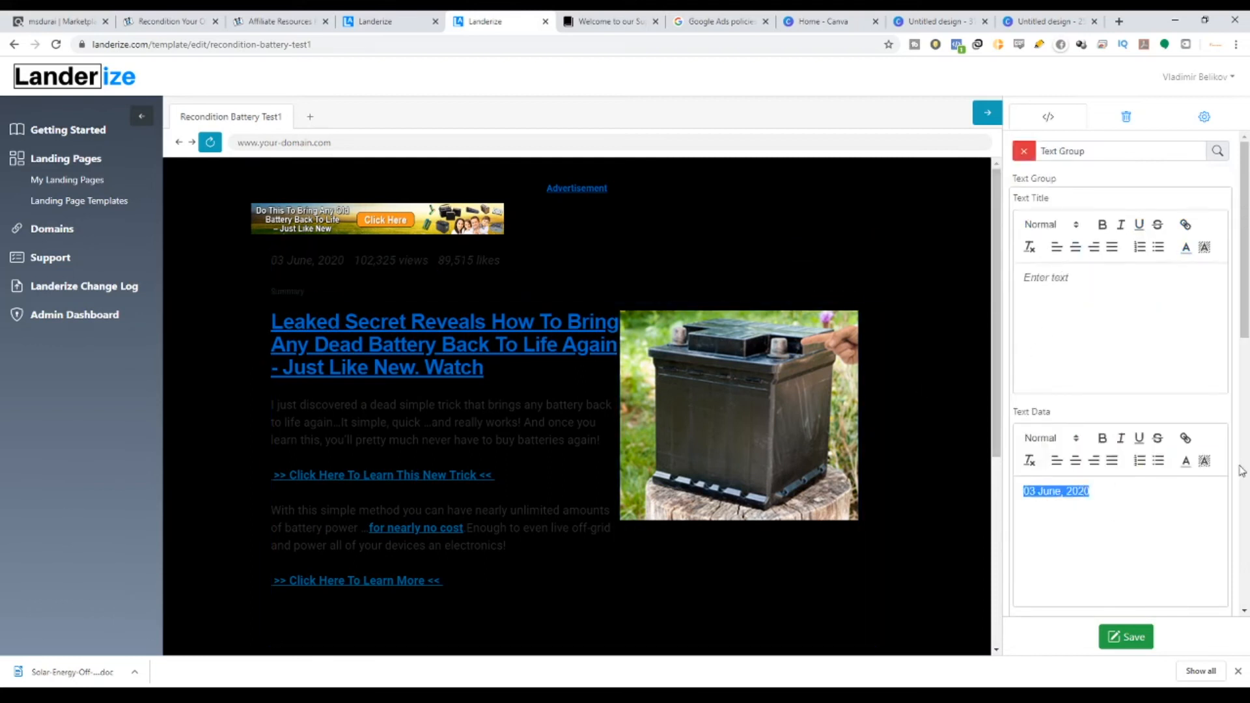
{"action": "left_click", "coordinate": [1186, 461]}
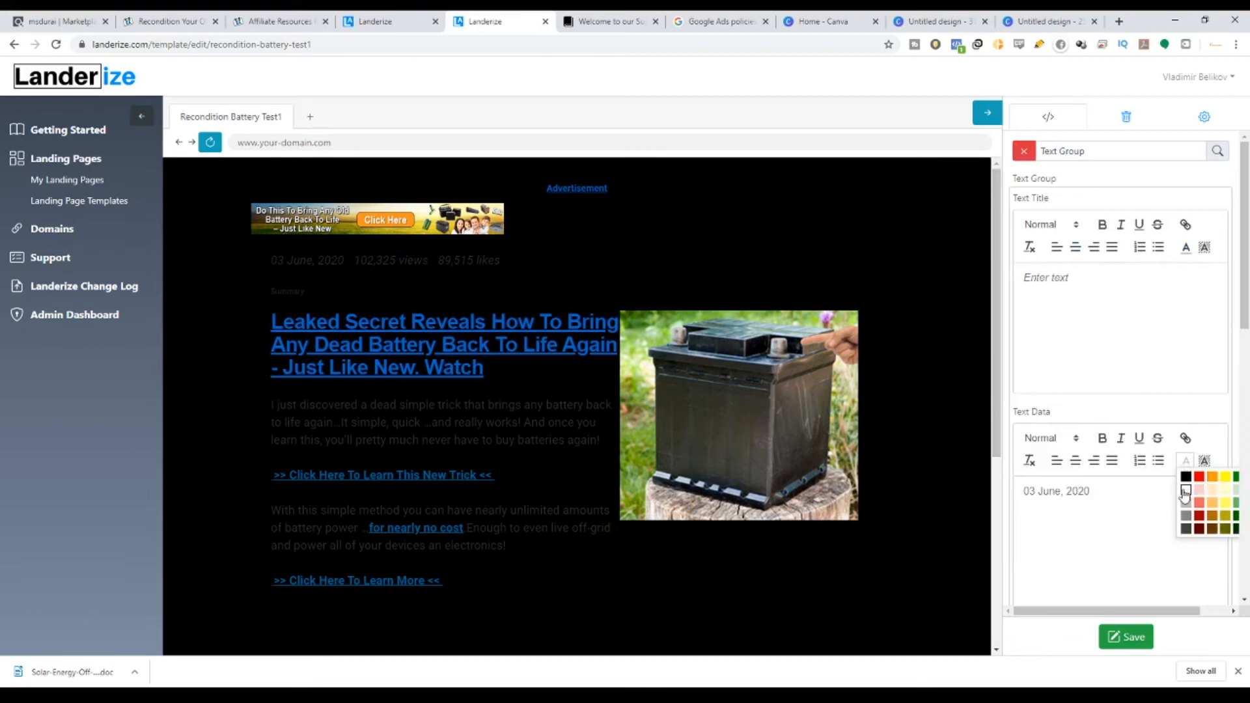
{"action": "left_click", "coordinate": [1186, 491]}
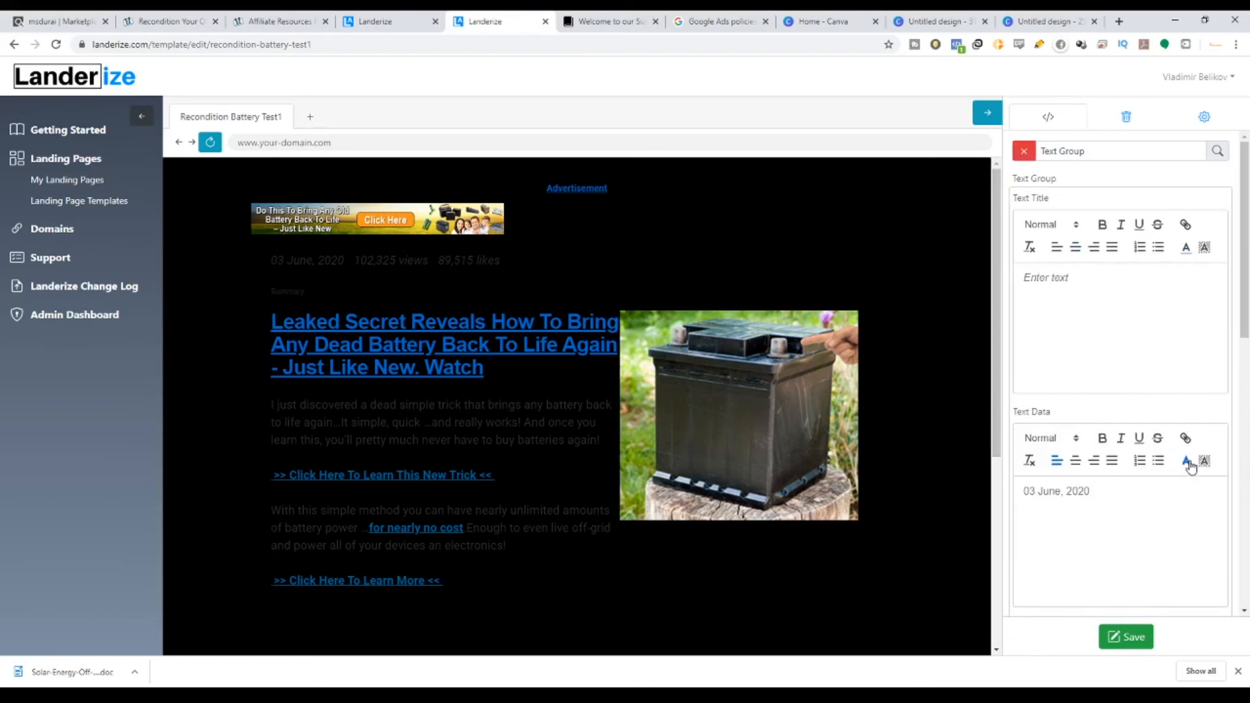
{"action": "left_click", "coordinate": [1190, 465]}
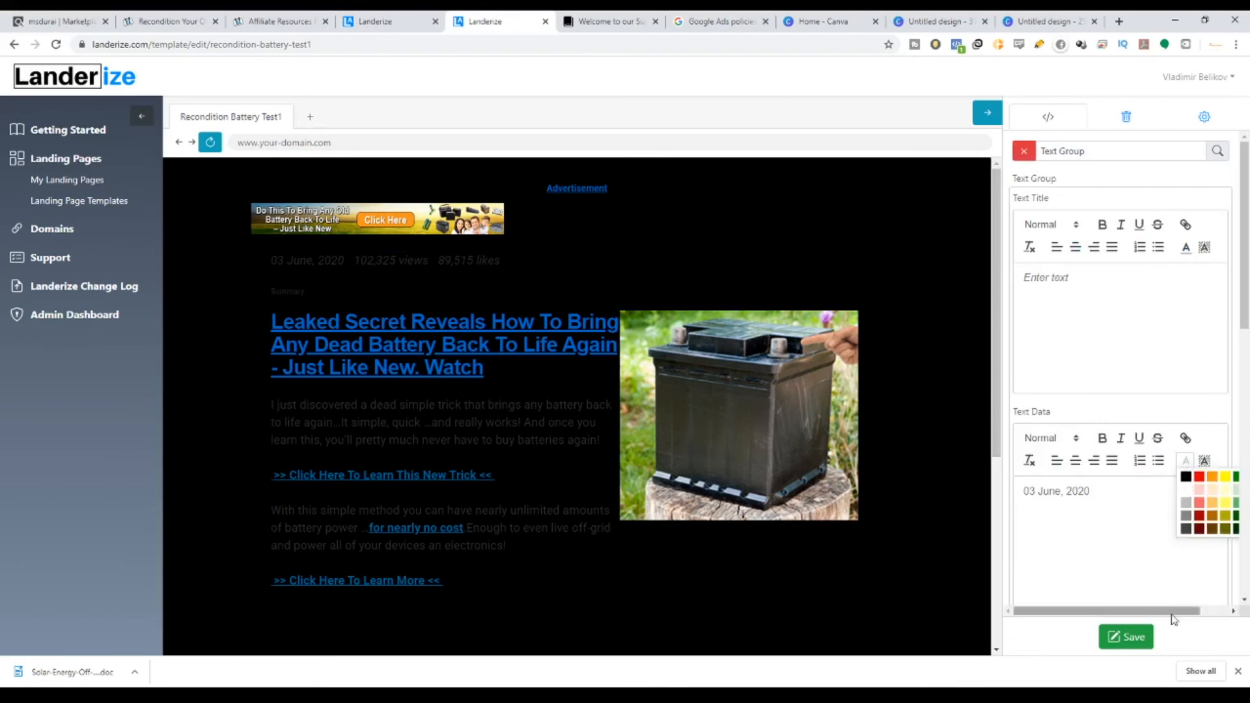
{"action": "left_click_drag", "start_coordinate": [1175, 619], "coordinate": [1205, 619]}
{"action": "left_click", "coordinate": [1219, 479]}
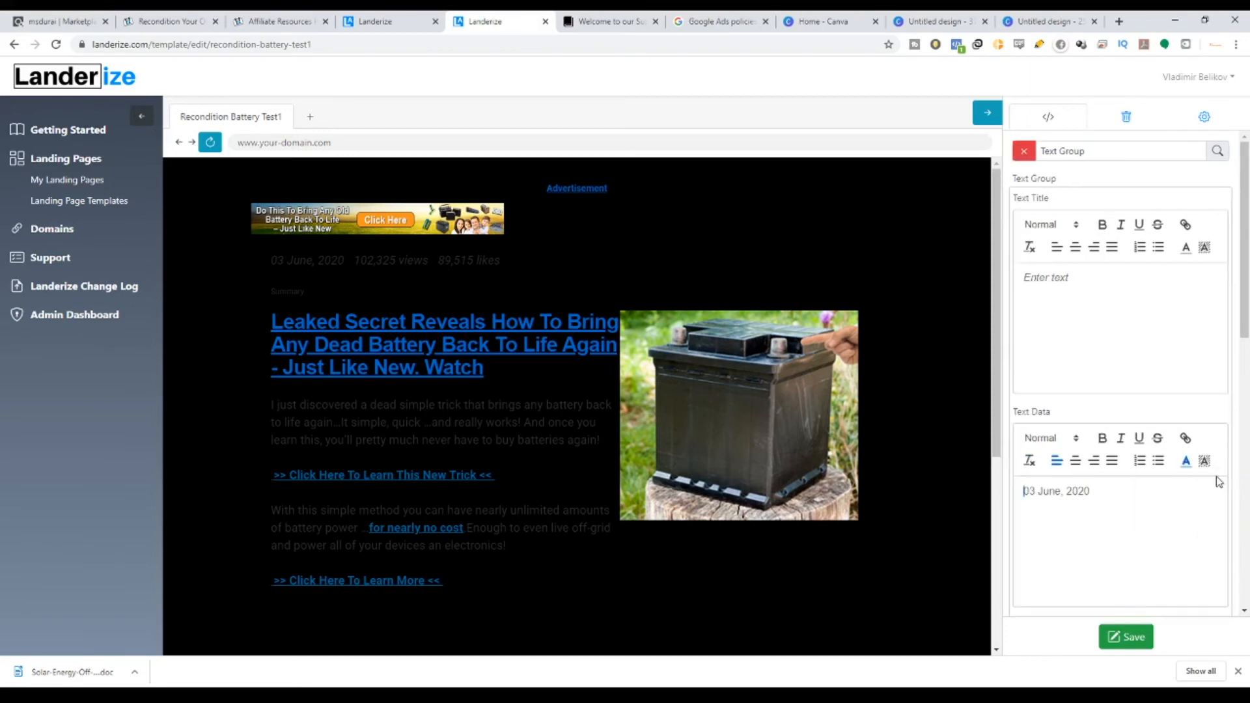
{"action": "left_click_drag", "start_coordinate": [1104, 485], "coordinate": [1010, 490]}
{"action": "left_click", "coordinate": [1186, 460]}
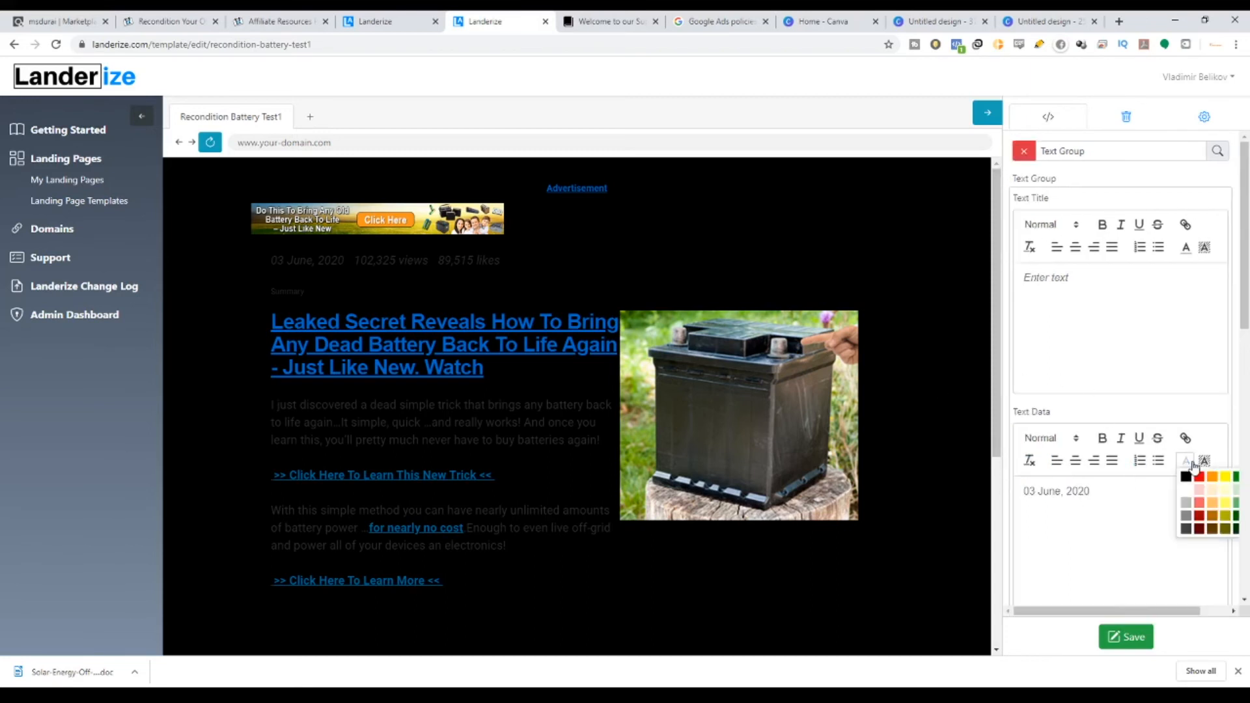
{"action": "left_click_drag", "start_coordinate": [1163, 612], "coordinate": [1199, 612]}
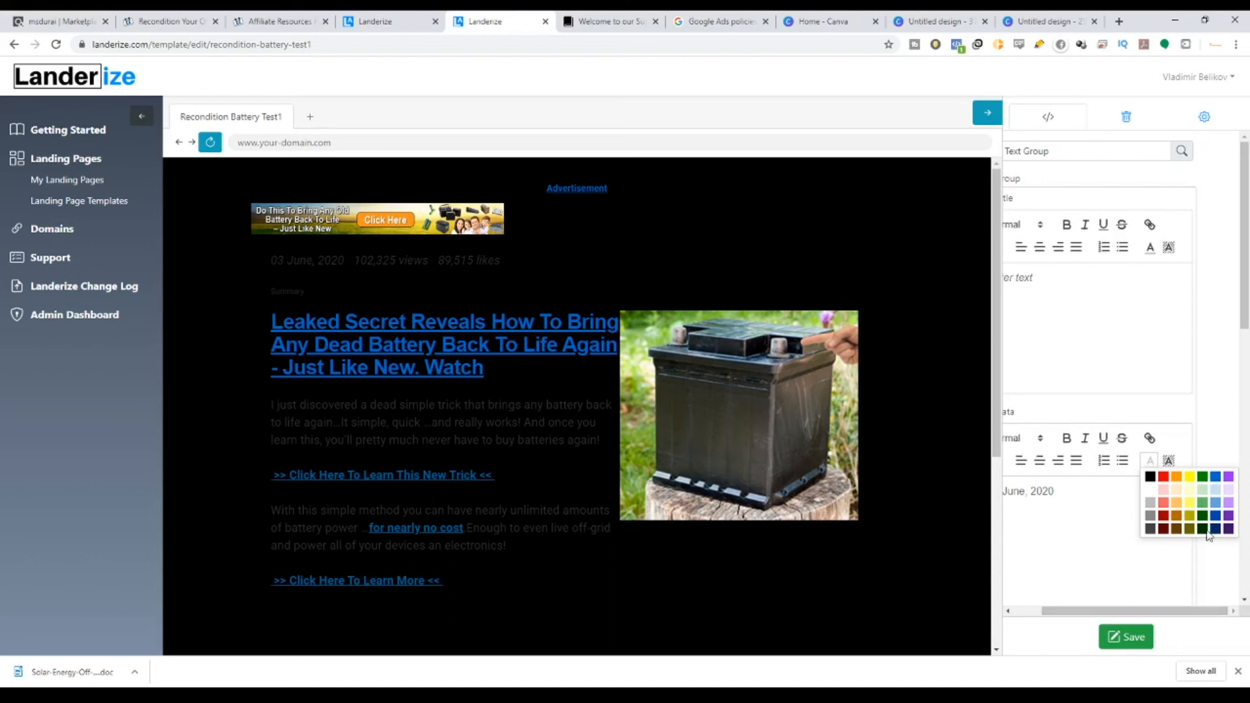
{"action": "left_click", "coordinate": [1216, 479]}
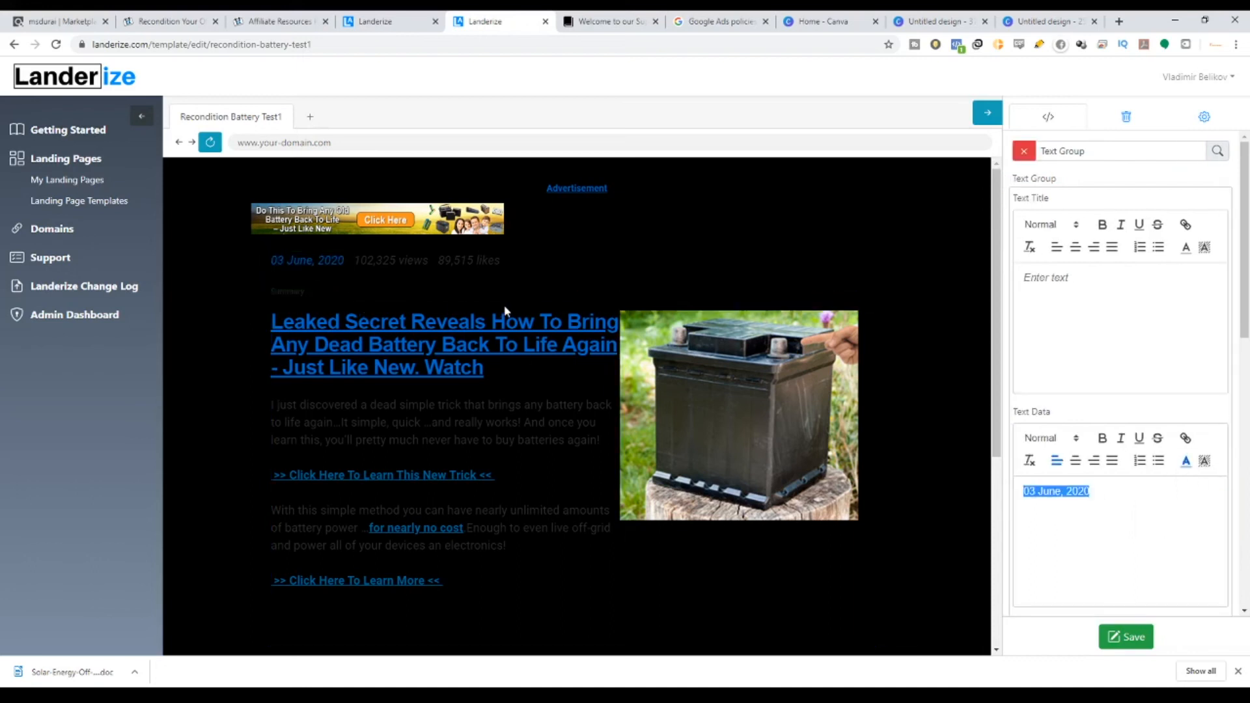
Change the text color of "102,325 views" in the text group to the same blue as the date.
{"action": "scroll", "coordinate": [1106, 527], "scroll_direction": "down", "scroll_amount": 4}
{"action": "left_click_drag", "start_coordinate": [1115, 443], "coordinate": [964, 455]}
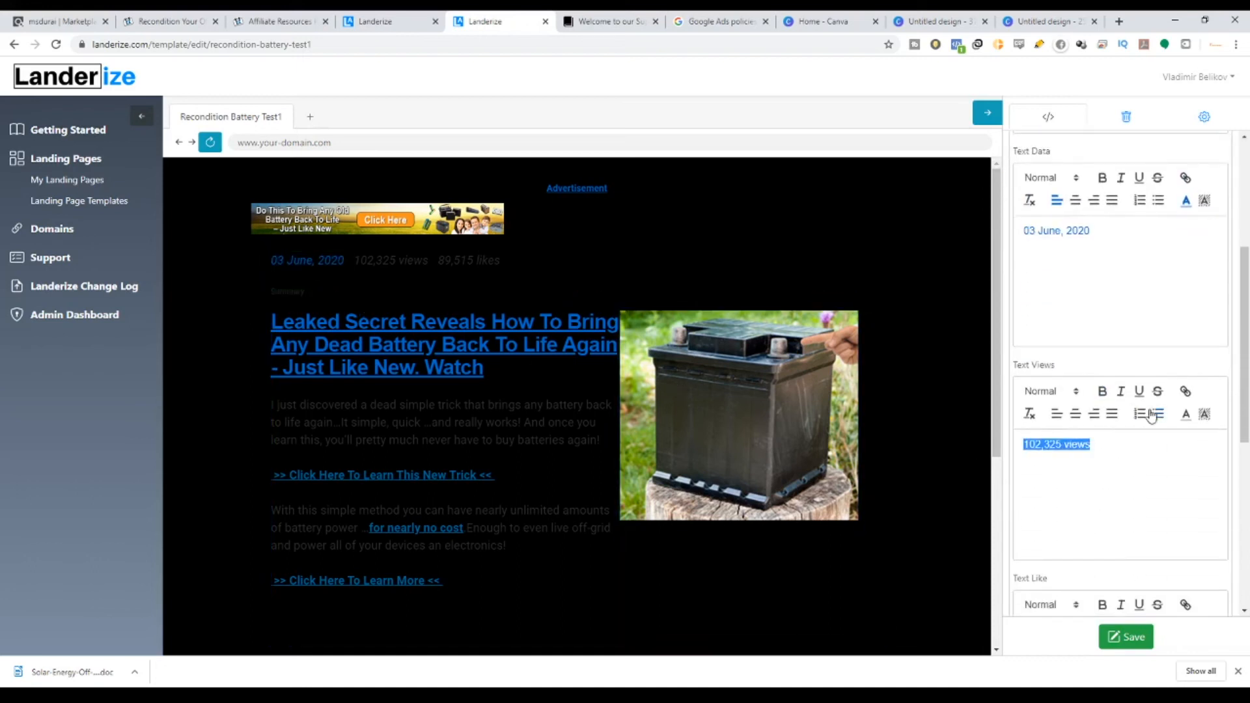
{"action": "left_click", "coordinate": [1187, 417]}
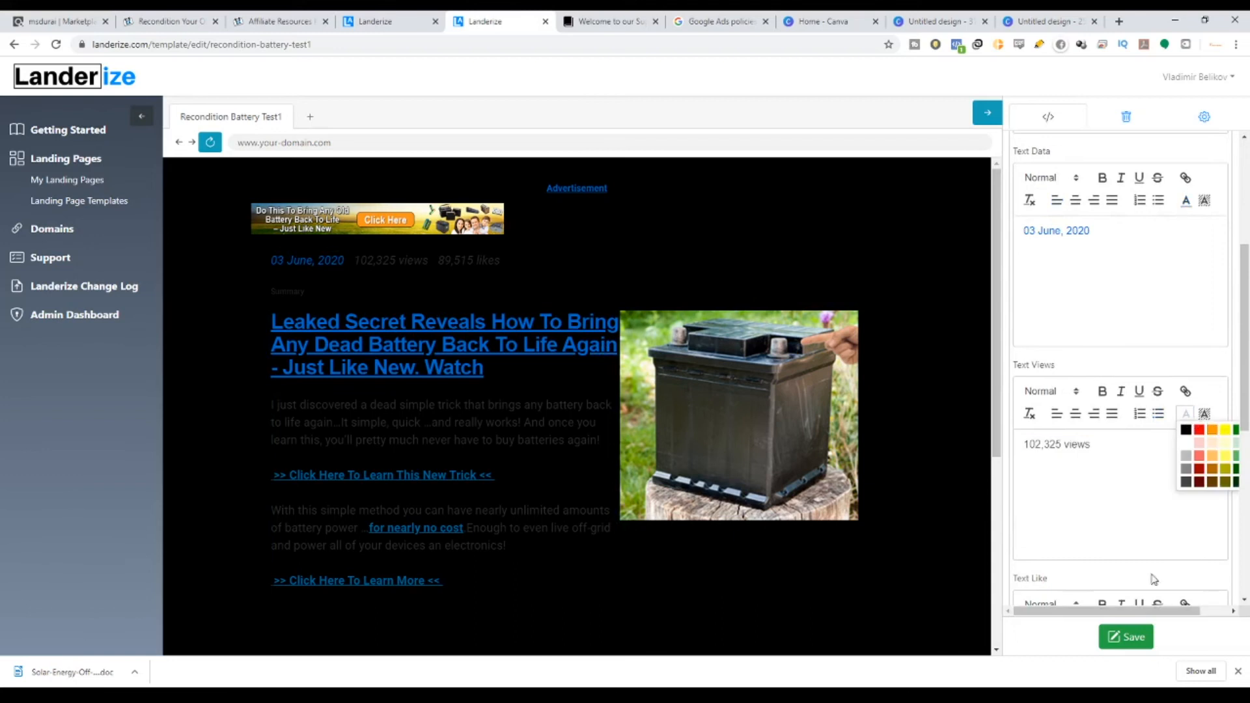
{"action": "left_click_drag", "start_coordinate": [1155, 610], "coordinate": [1187, 610]}
{"action": "left_click", "coordinate": [1216, 431]}
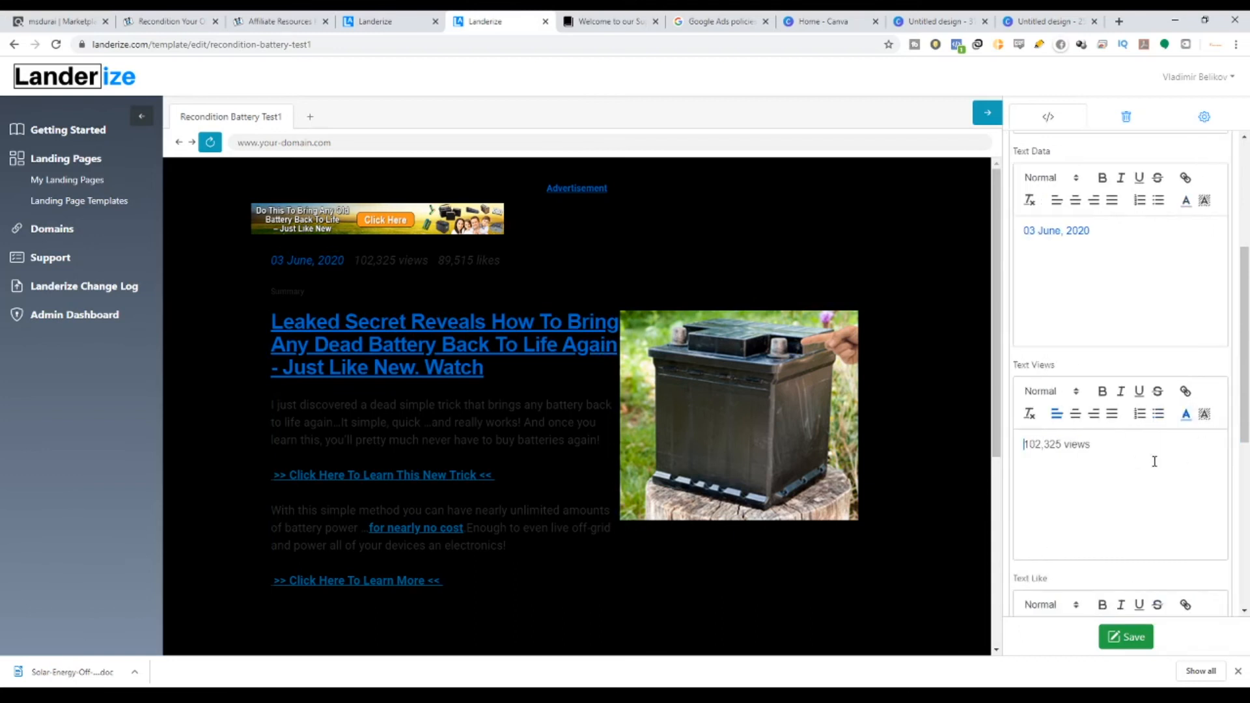
{"action": "left_click_drag", "start_coordinate": [1152, 461], "coordinate": [1018, 452]}
{"action": "left_click", "coordinate": [1187, 415]}
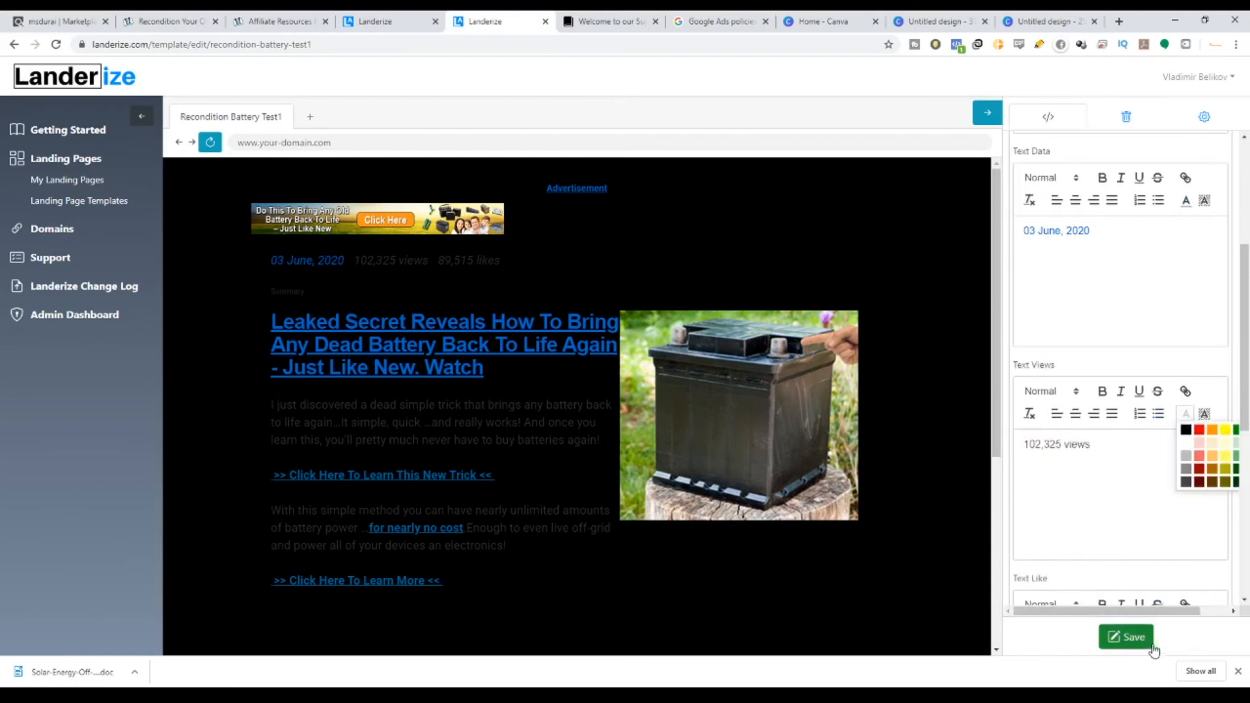
{"action": "left_click_drag", "start_coordinate": [1153, 611], "coordinate": [1188, 611]}
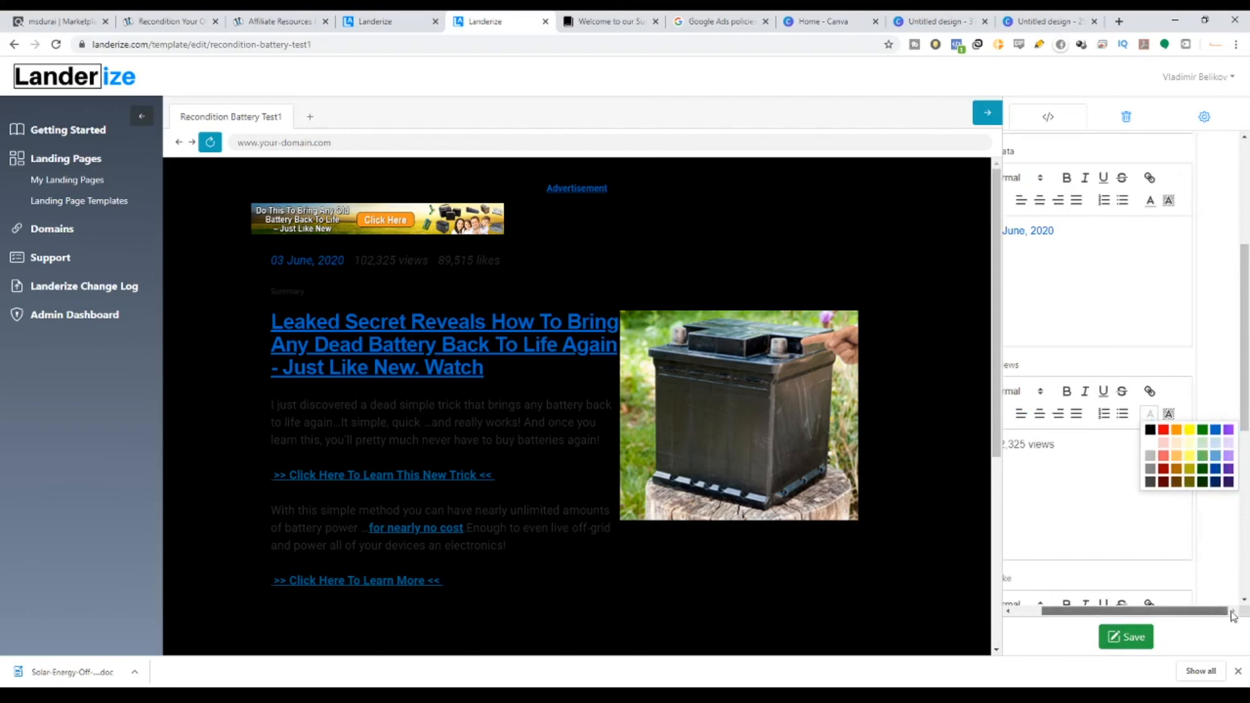
{"action": "left_click", "coordinate": [1217, 435]}
Change the text color of "89,515 likes" in the text group to the same blue as the views text.
{"action": "scroll", "coordinate": [1101, 540], "scroll_direction": "down", "scroll_amount": 4}
{"action": "left_click_drag", "start_coordinate": [1080, 399], "coordinate": [1024, 398]}
{"action": "left_click", "coordinate": [1186, 367]}
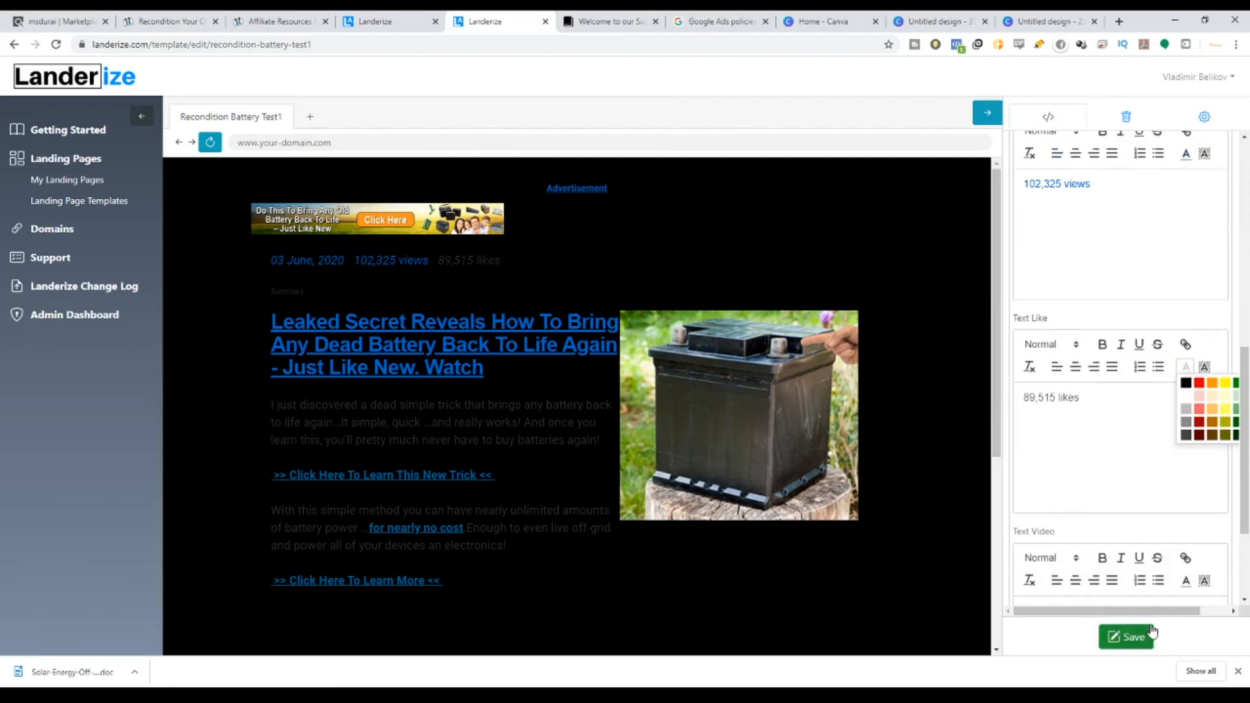
{"action": "scroll", "coordinate": [1153, 553], "scroll_direction": "right", "scroll_amount": 2}
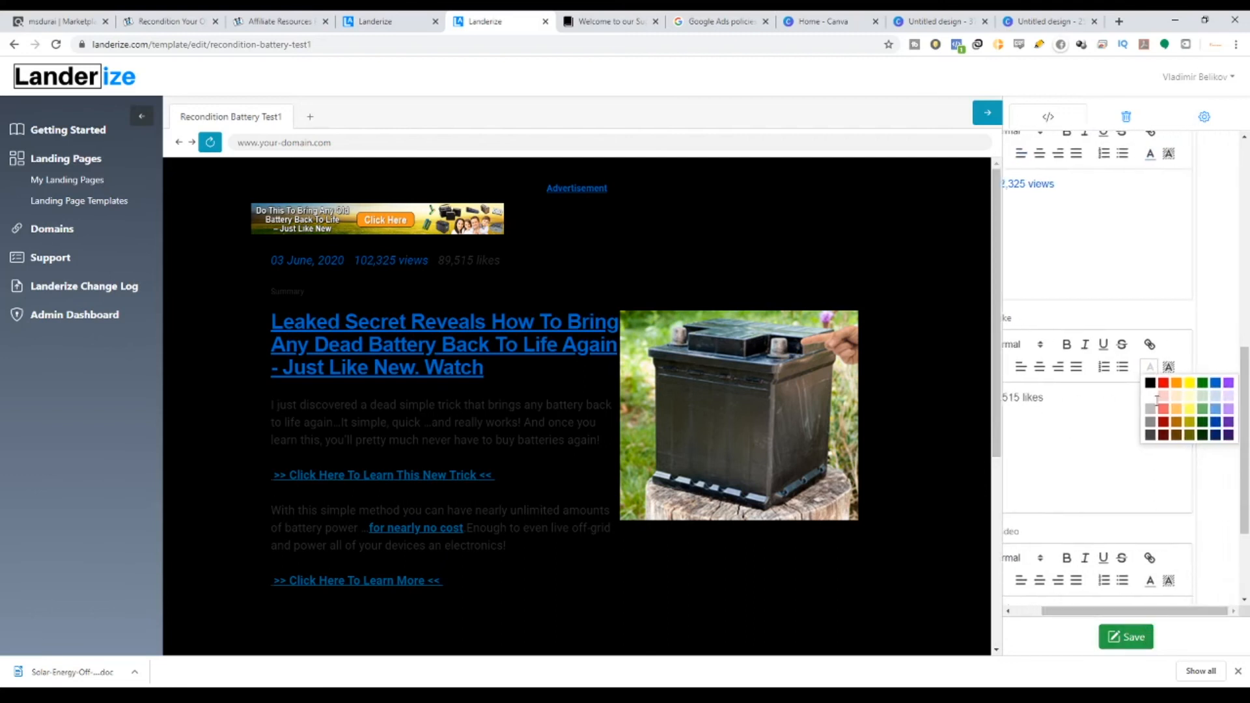
{"action": "left_click", "coordinate": [1217, 384]}
{"action": "left_click_drag", "start_coordinate": [1122, 409], "coordinate": [958, 412]}
{"action": "left_click", "coordinate": [1201, 371]}
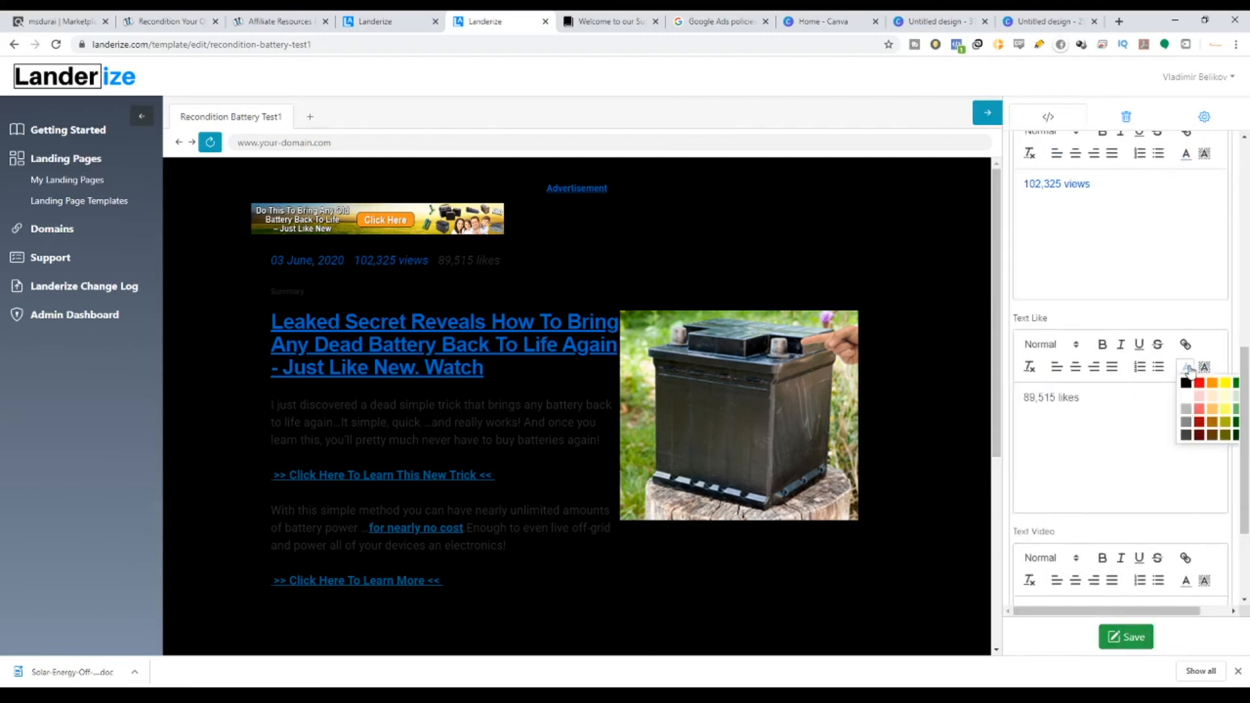
{"action": "scroll", "coordinate": [1211, 456], "scroll_direction": "right", "scroll_amount": 2}
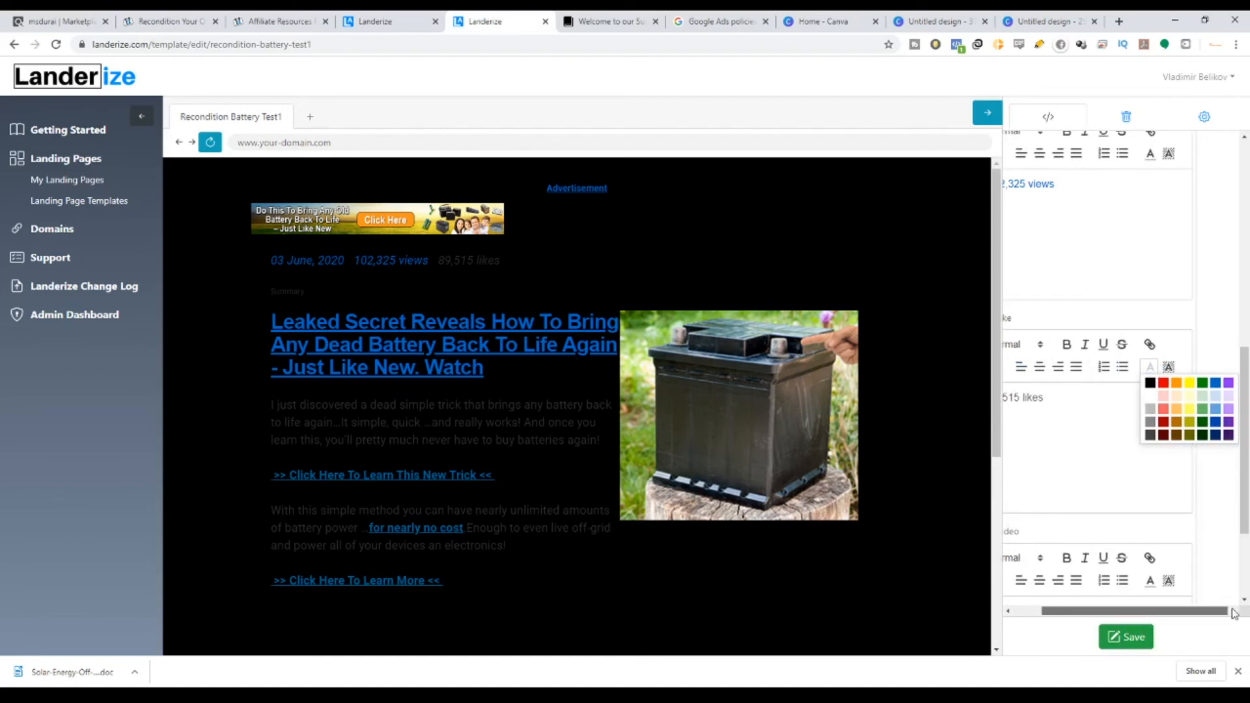
{"action": "left_click", "coordinate": [1214, 384]}
{"action": "left_click_drag", "start_coordinate": [1064, 409], "coordinate": [1005, 415]}
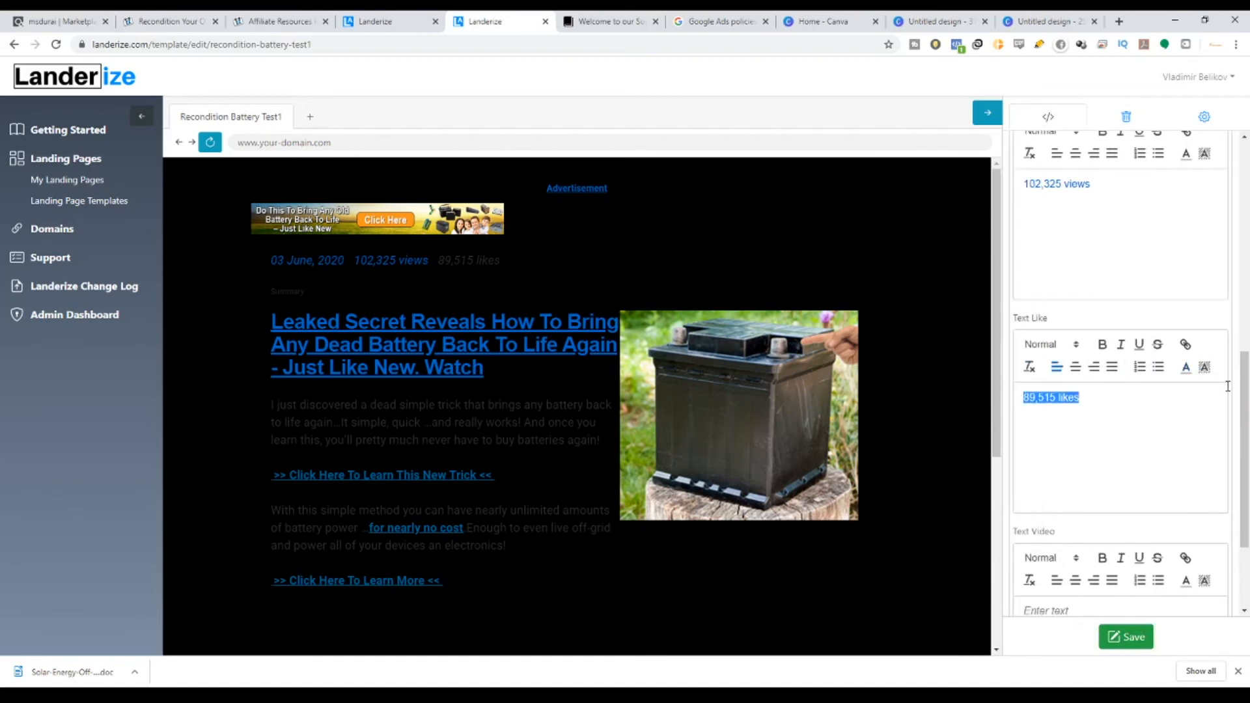
{"action": "left_click", "coordinate": [1186, 367]}
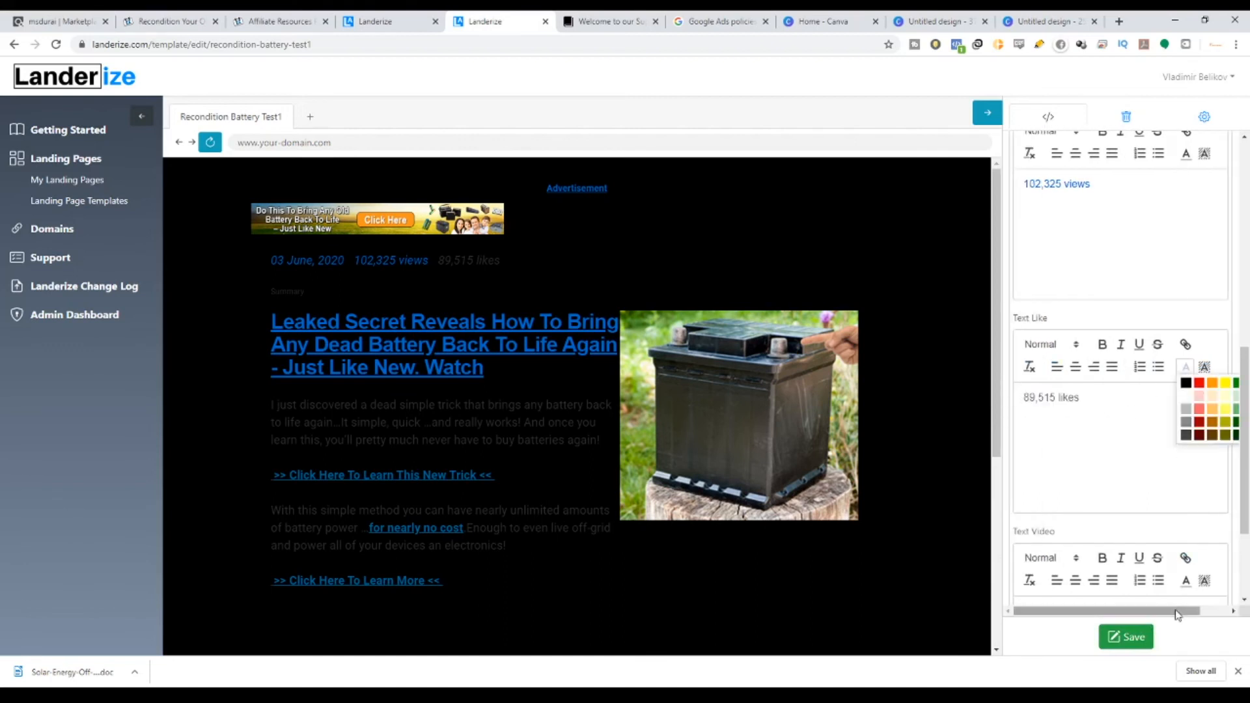
{"action": "left_click_drag", "start_coordinate": [1178, 613], "coordinate": [1205, 612]}
{"action": "left_click", "coordinate": [1215, 385]}
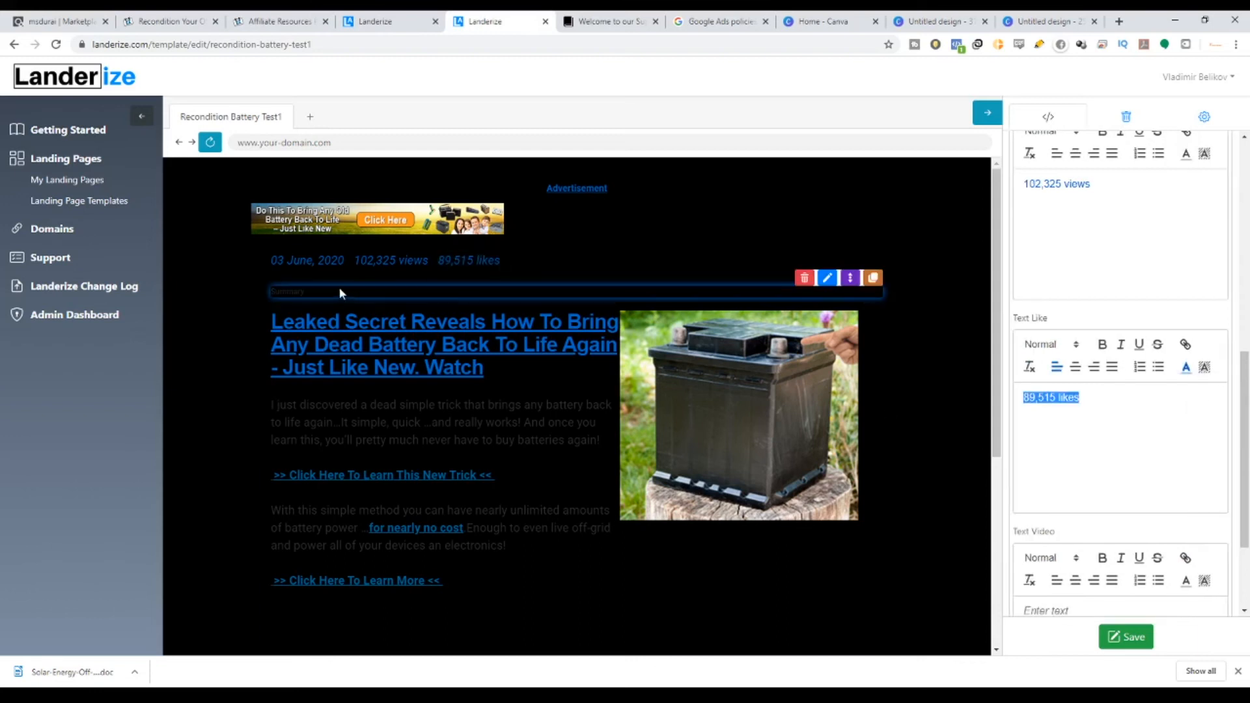
Remove the "Summary" text above the headline by emptying its Prev text element.
{"action": "left_click", "coordinate": [827, 278]}
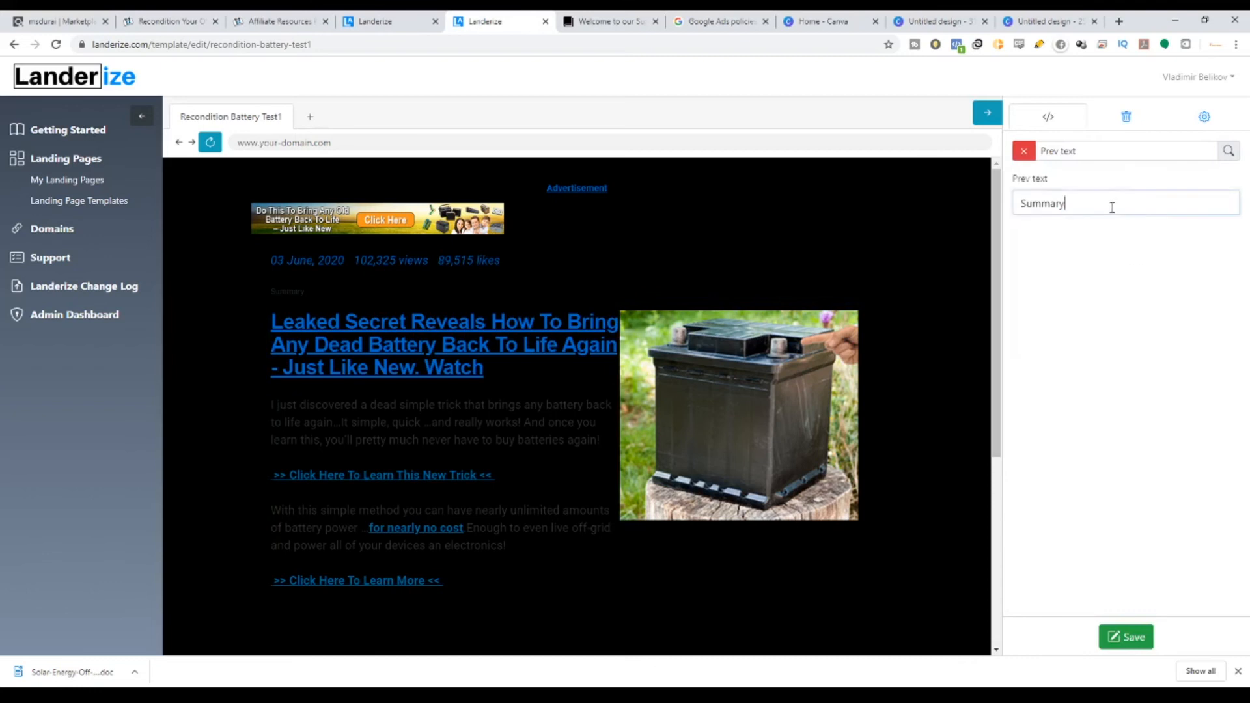
{"action": "left_click_drag", "start_coordinate": [1111, 203], "coordinate": [993, 218]}
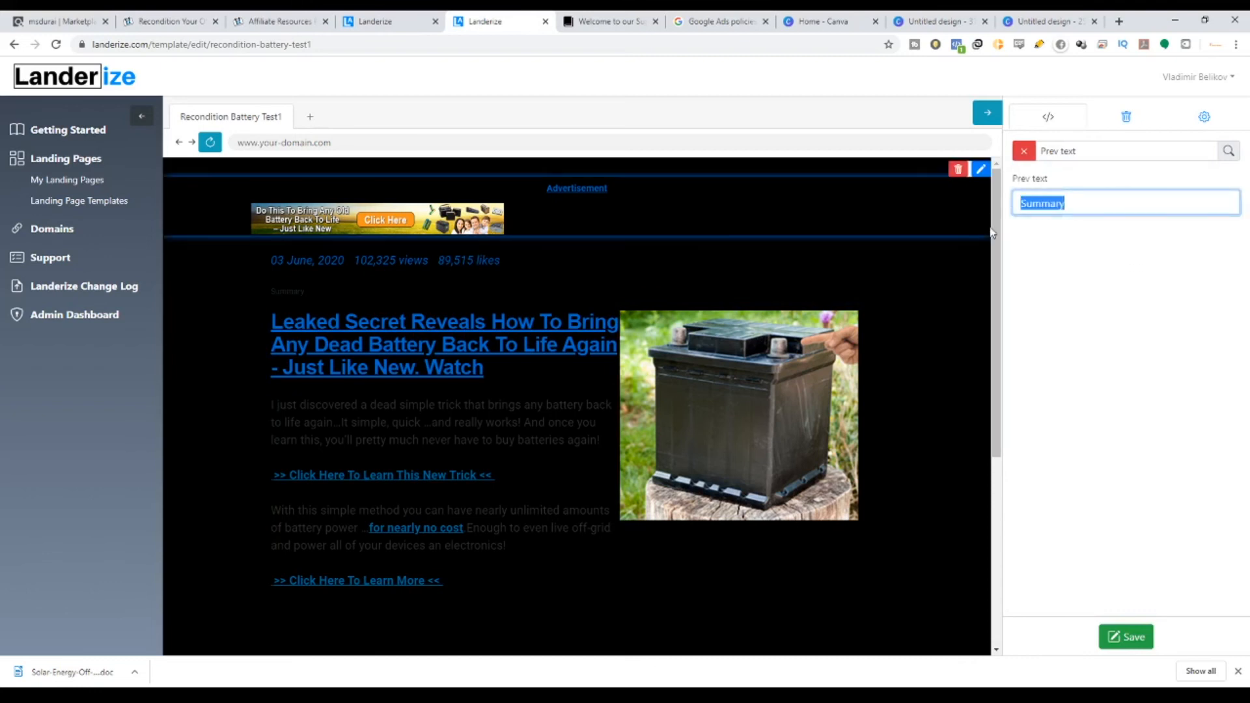
{"action": "key", "text": "BackSpace"}
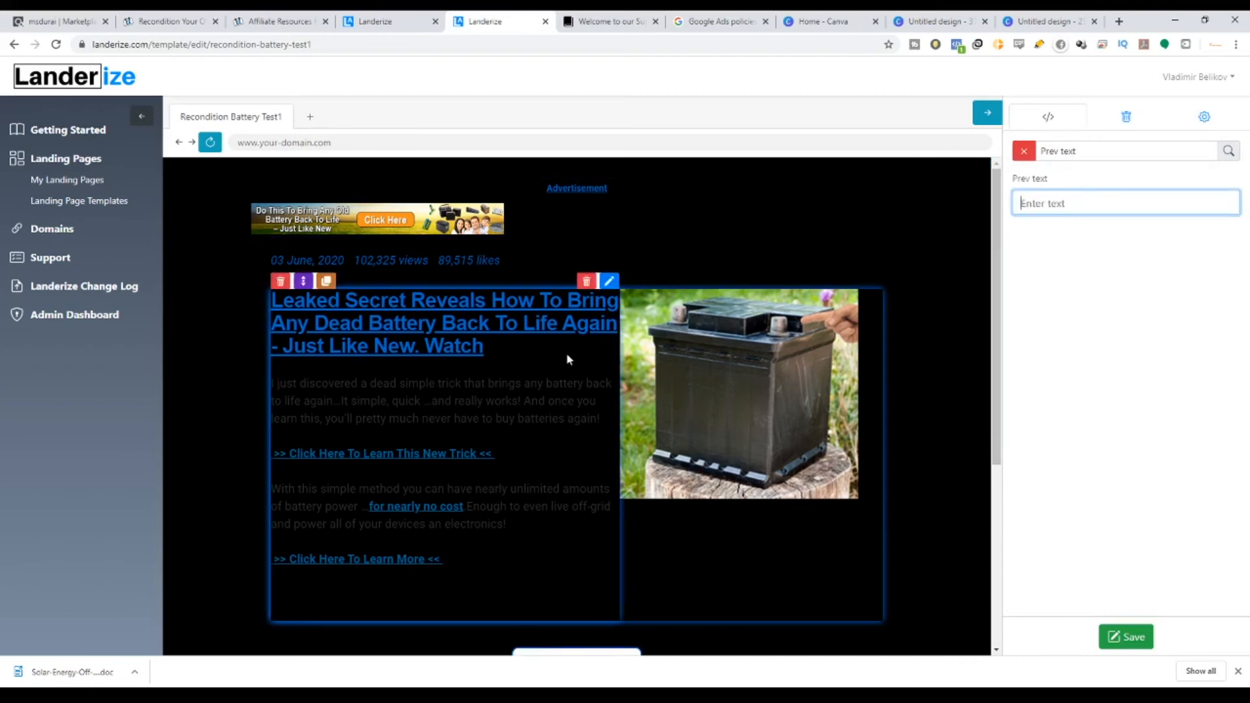
Change the text color of the "I just discovered a dead simple trick" paragraph below the headline to dark blue.
{"action": "left_click", "coordinate": [609, 280]}
{"action": "left_click_drag", "start_coordinate": [1182, 479], "coordinate": [1024, 420]}
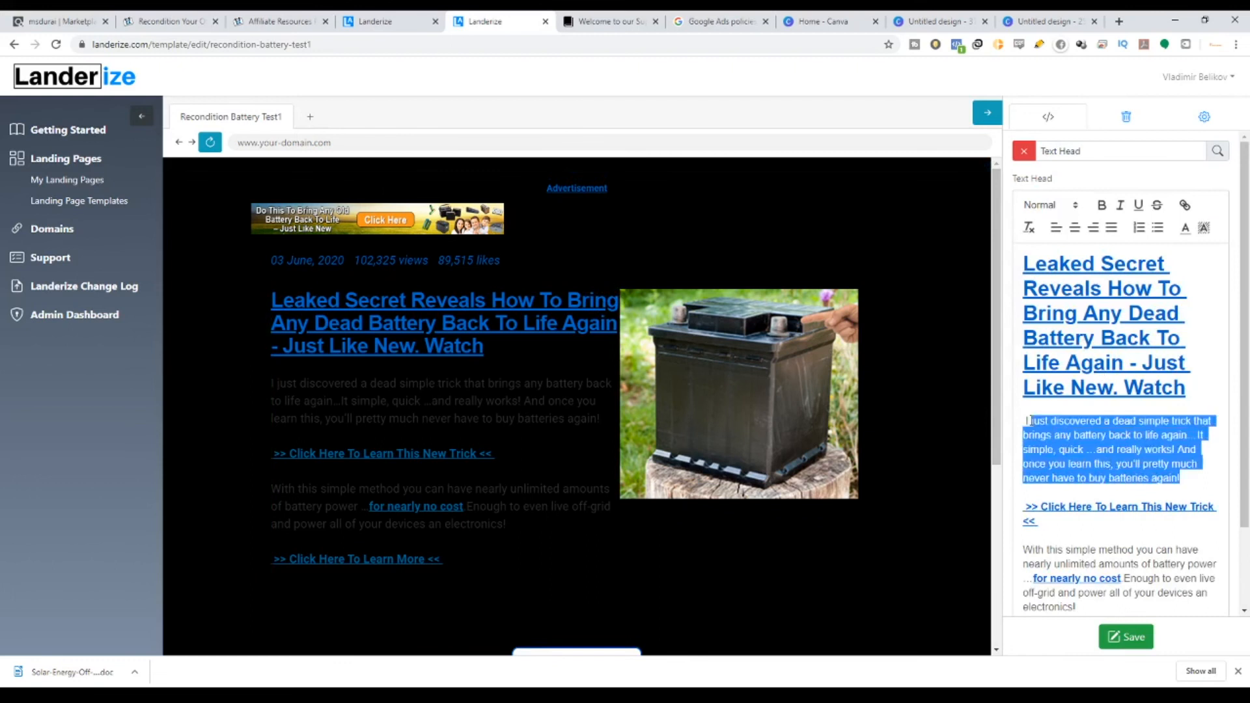
{"action": "left_click", "coordinate": [1186, 227]}
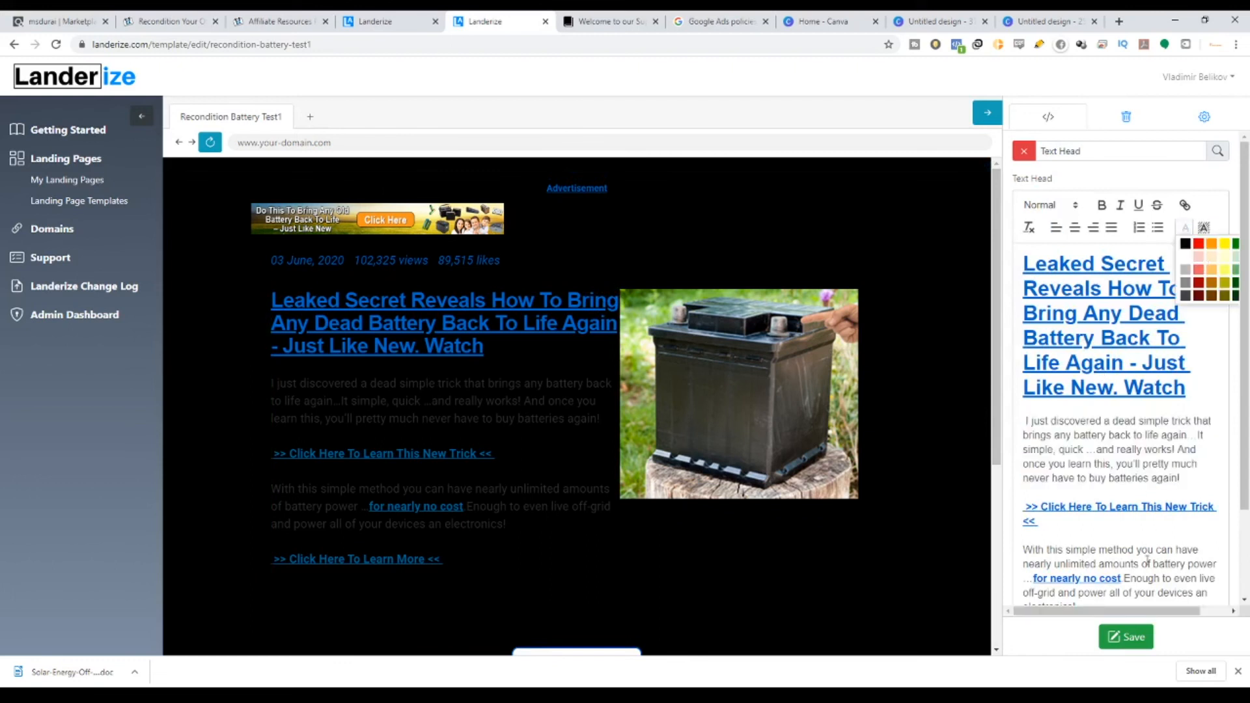
{"action": "left_click_drag", "start_coordinate": [1175, 612], "coordinate": [1202, 613]}
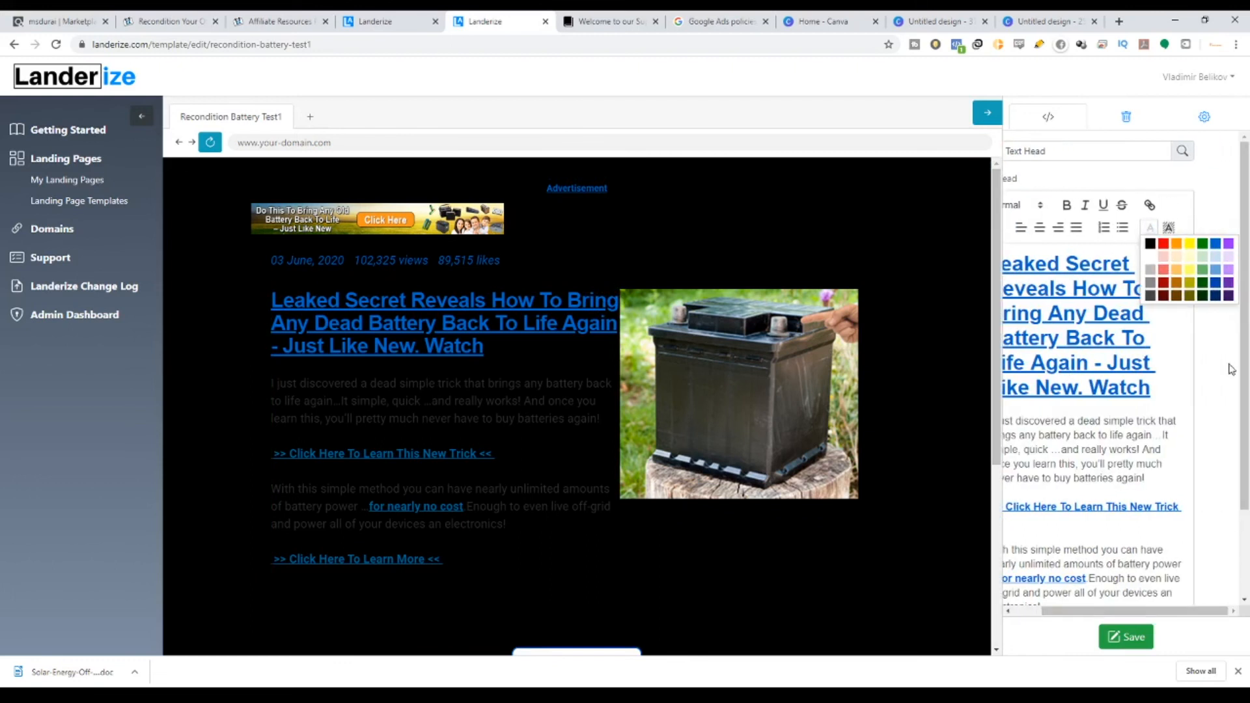
{"action": "left_click", "coordinate": [1216, 271]}
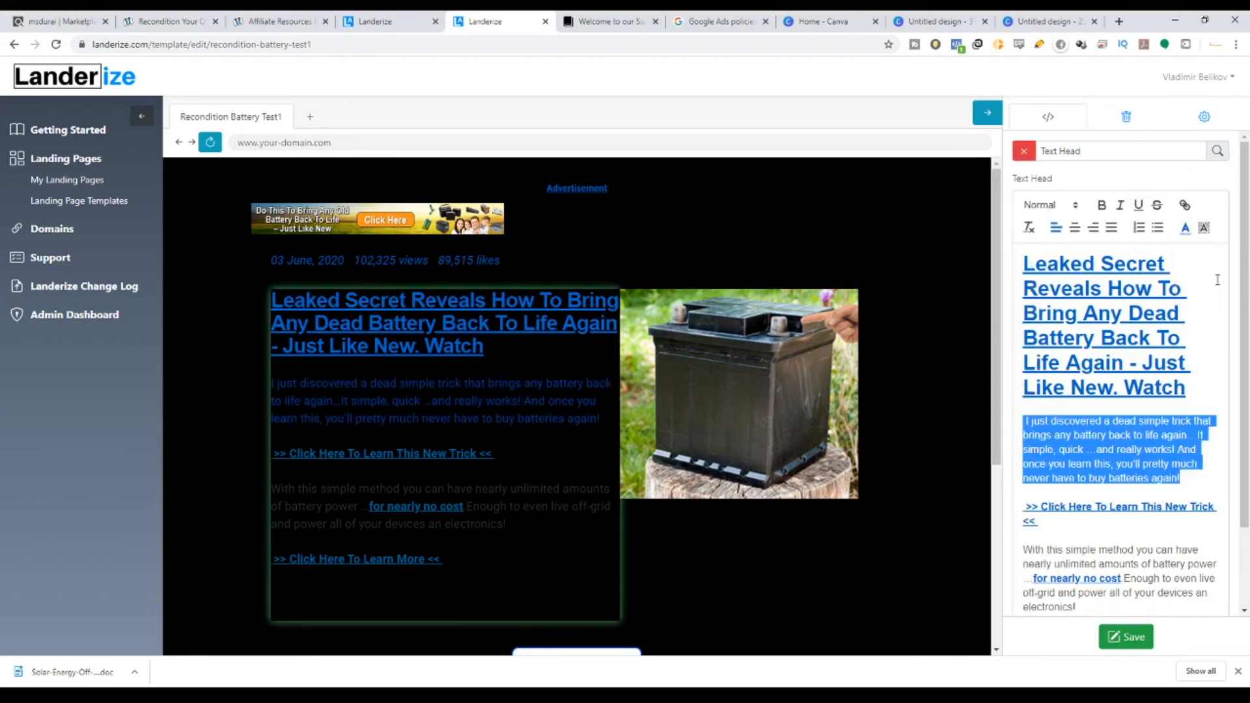
Change the text color of the "With this simple method" paragraph to dark blue.
{"action": "scroll", "coordinate": [1024, 502], "scroll_direction": "down", "scroll_amount": 3}
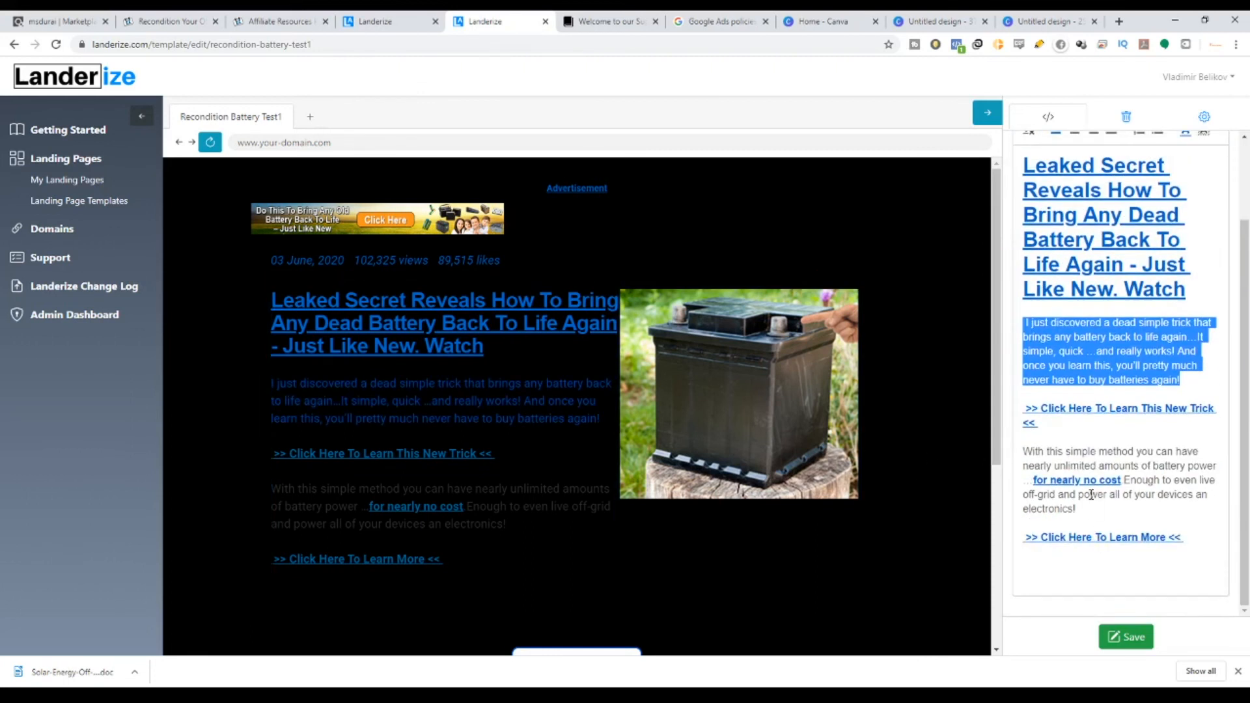
{"action": "left_click", "coordinate": [1089, 495]}
{"action": "left_click_drag", "start_coordinate": [1096, 511], "coordinate": [1023, 452]}
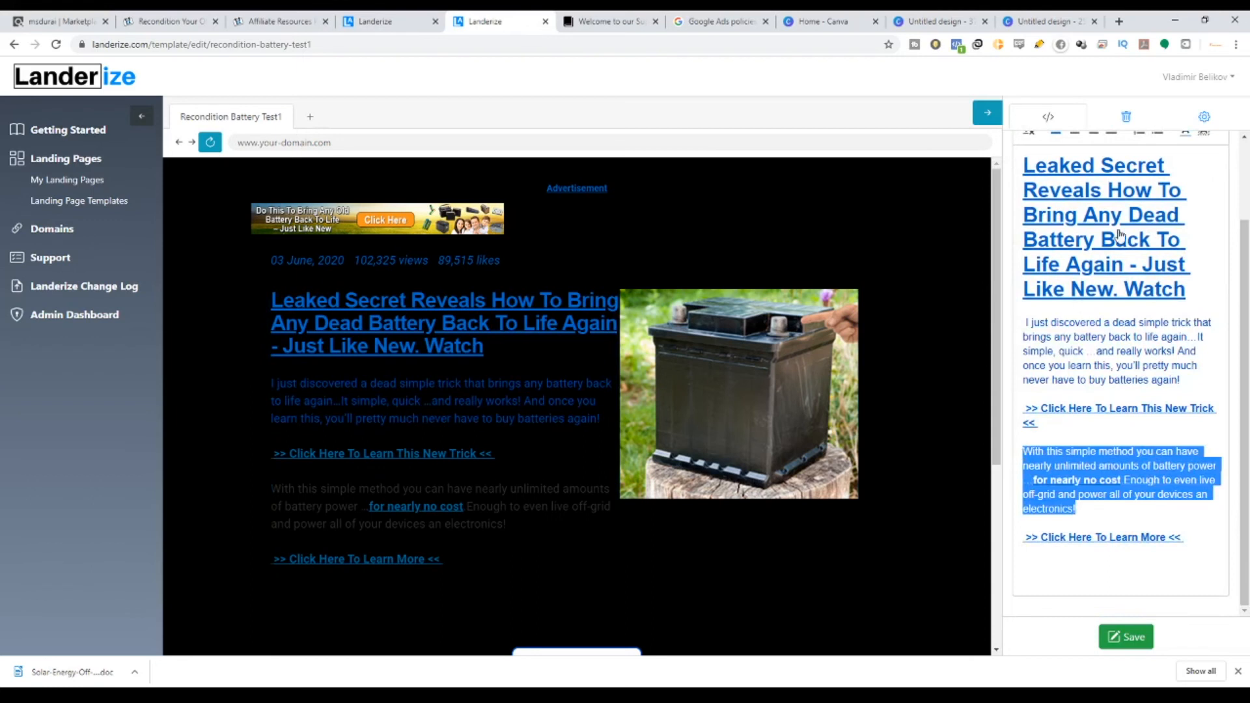
{"action": "scroll", "coordinate": [1120, 238], "scroll_direction": "up", "scroll_amount": 2}
{"action": "left_click", "coordinate": [1186, 229]}
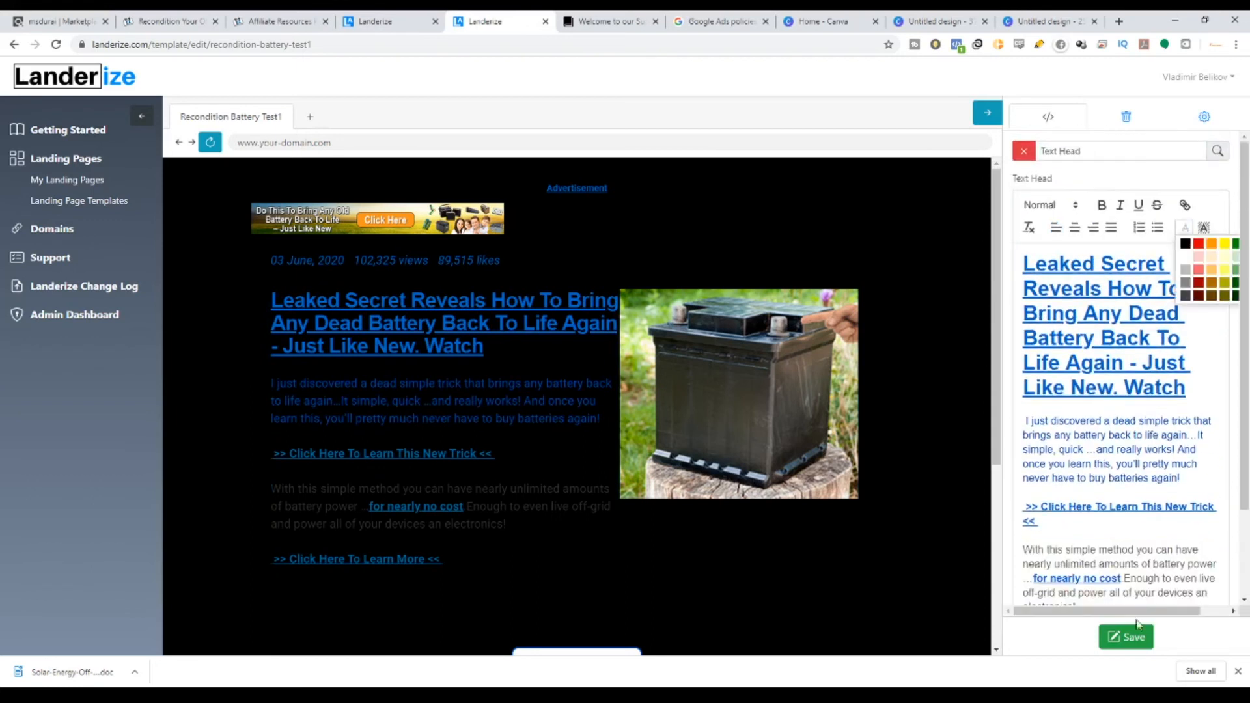
{"action": "left_click_drag", "start_coordinate": [1140, 611], "coordinate": [1168, 611]}
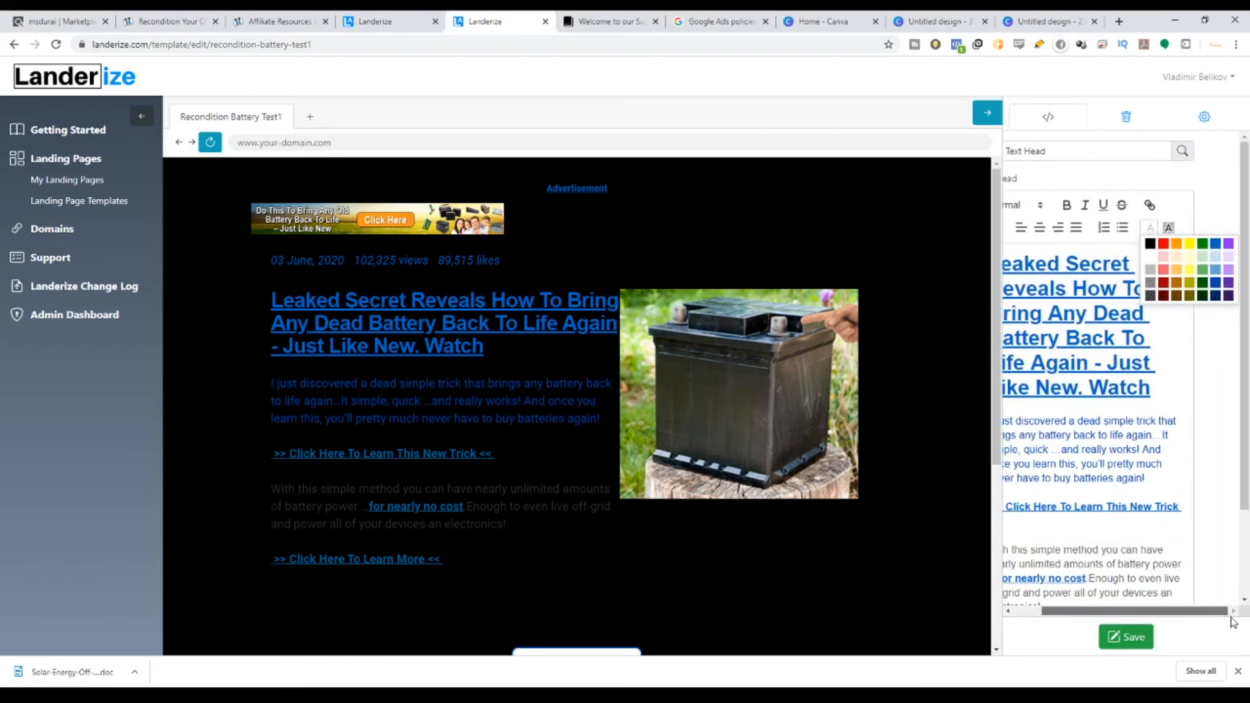
{"action": "left_click", "coordinate": [1217, 297]}
Review the recolored page down to the footer and close the headline text block's settings.
{"action": "scroll", "coordinate": [581, 572], "scroll_direction": "down", "scroll_amount": 2}
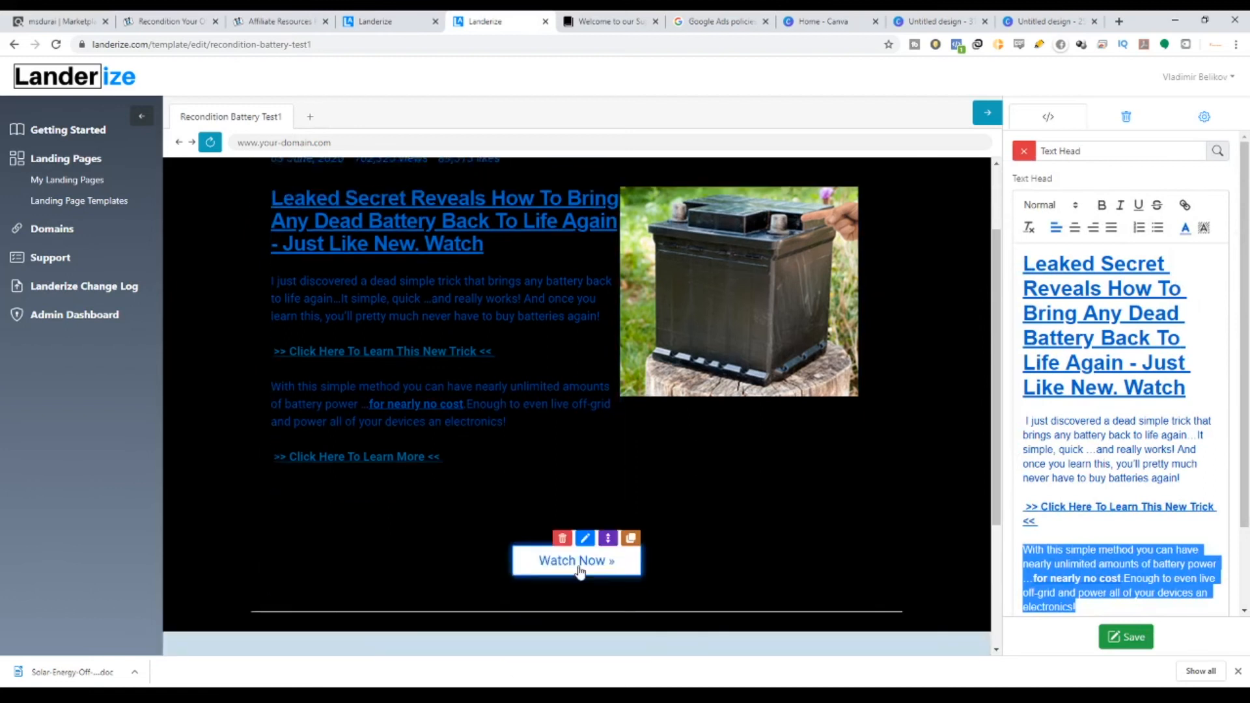
{"action": "scroll", "coordinate": [580, 571], "scroll_direction": "down", "scroll_amount": 1}
{"action": "scroll", "coordinate": [908, 582], "scroll_direction": "up", "scroll_amount": 2}
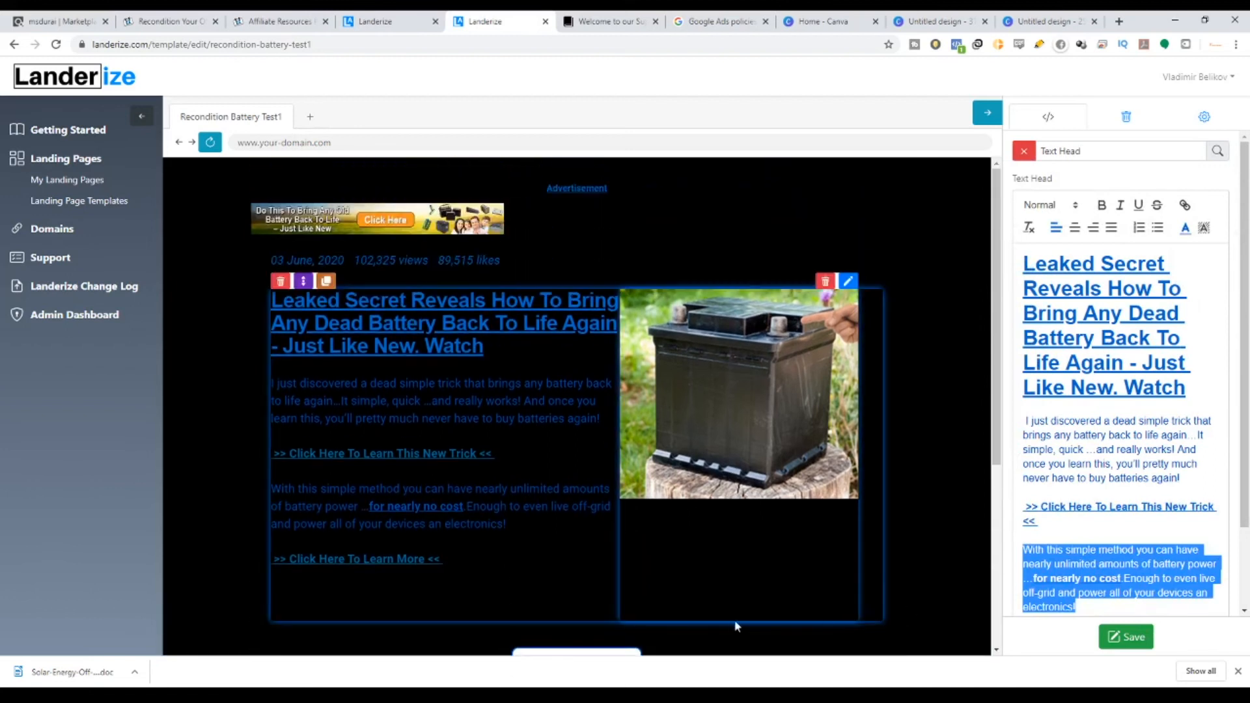
{"action": "left_click", "coordinate": [1023, 150]}
{"action": "scroll", "coordinate": [746, 362], "scroll_direction": "down", "scroll_amount": 5}
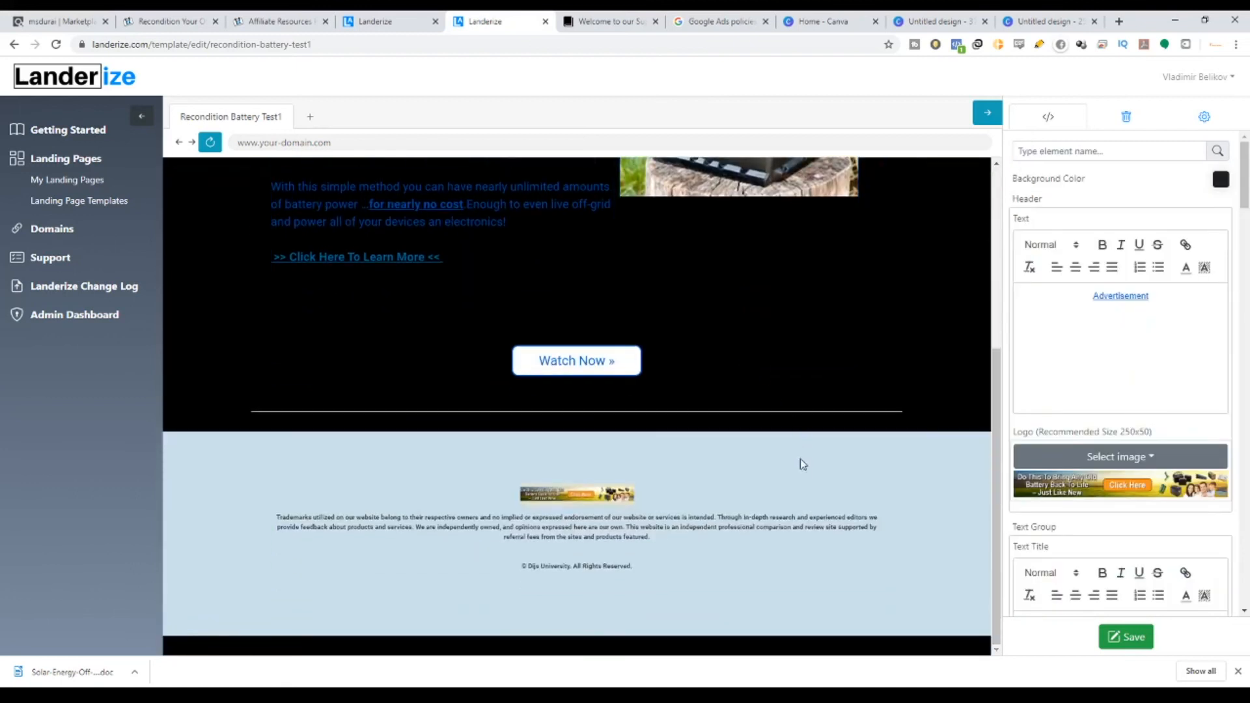
{"action": "scroll", "coordinate": [799, 459], "scroll_direction": "up", "scroll_amount": 5}
Try adjusting the shade of the page's background color and save the landing page template.
{"action": "left_click", "coordinate": [1222, 180]}
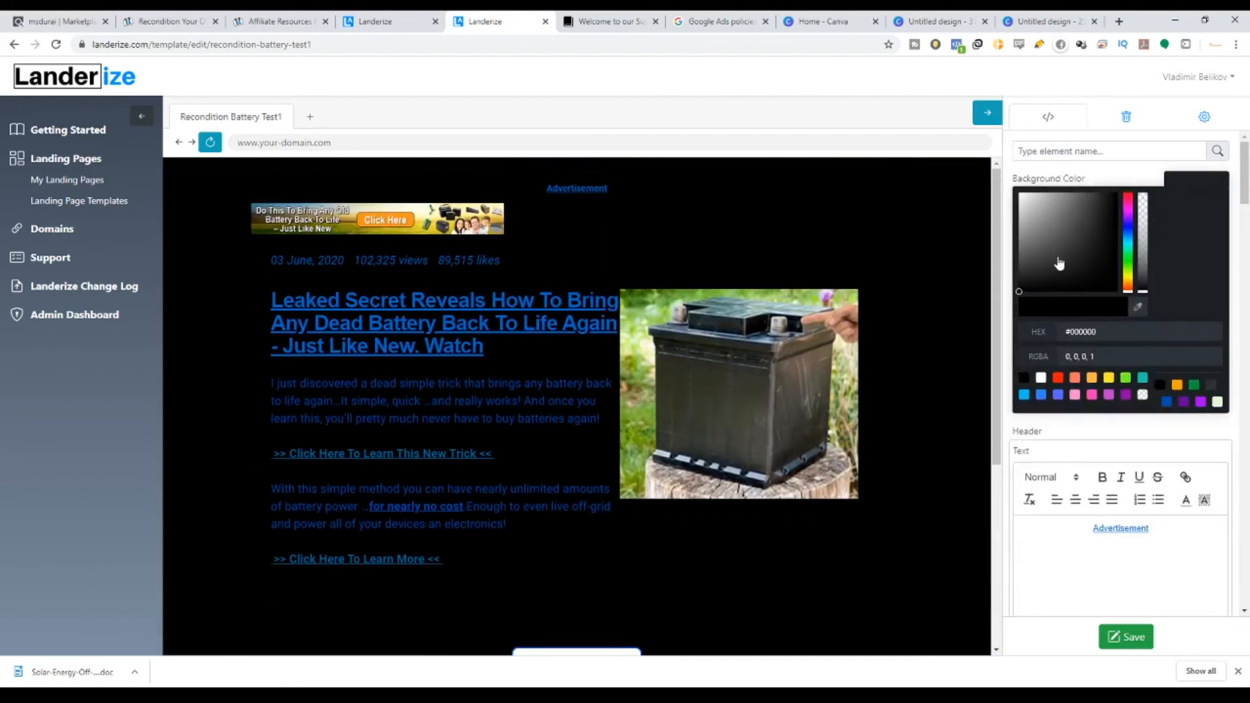
{"action": "left_click_drag", "start_coordinate": [1021, 291], "coordinate": [1121, 295]}
{"action": "scroll", "coordinate": [715, 360], "scroll_direction": "down", "scroll_amount": 5}
{"action": "scroll", "coordinate": [639, 461], "scroll_direction": "up", "scroll_amount": 5}
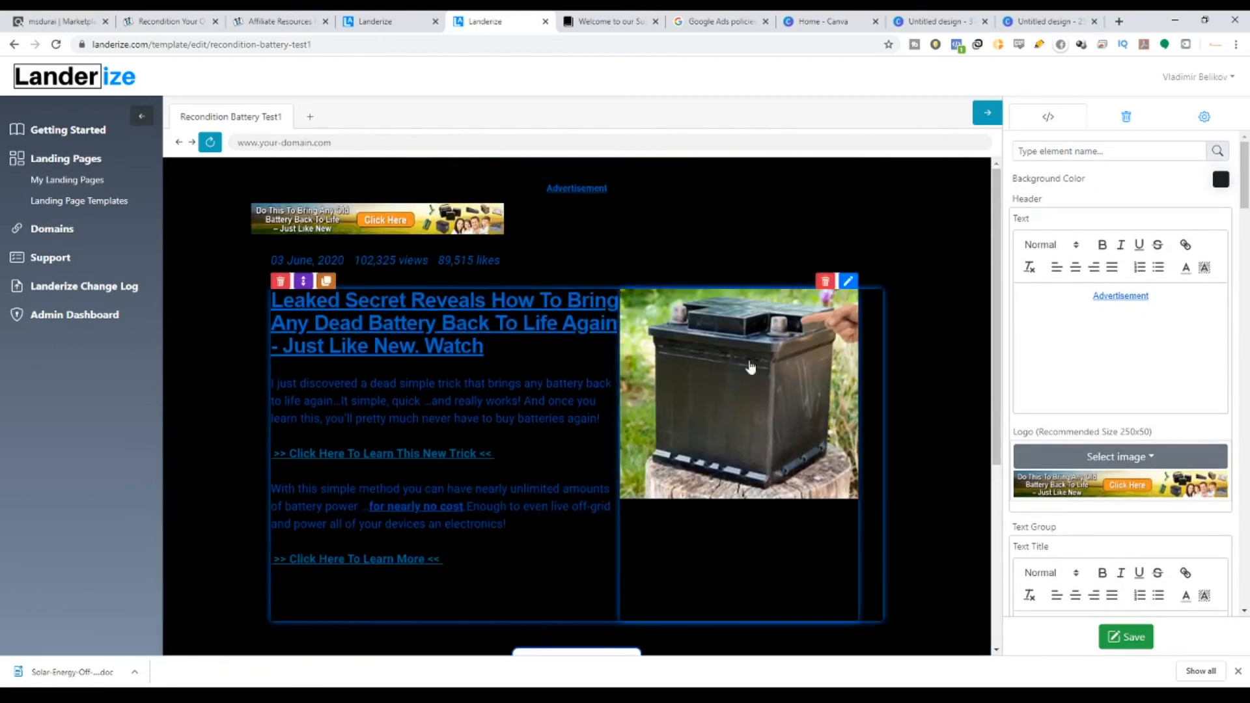
{"action": "left_click", "coordinate": [1121, 646]}
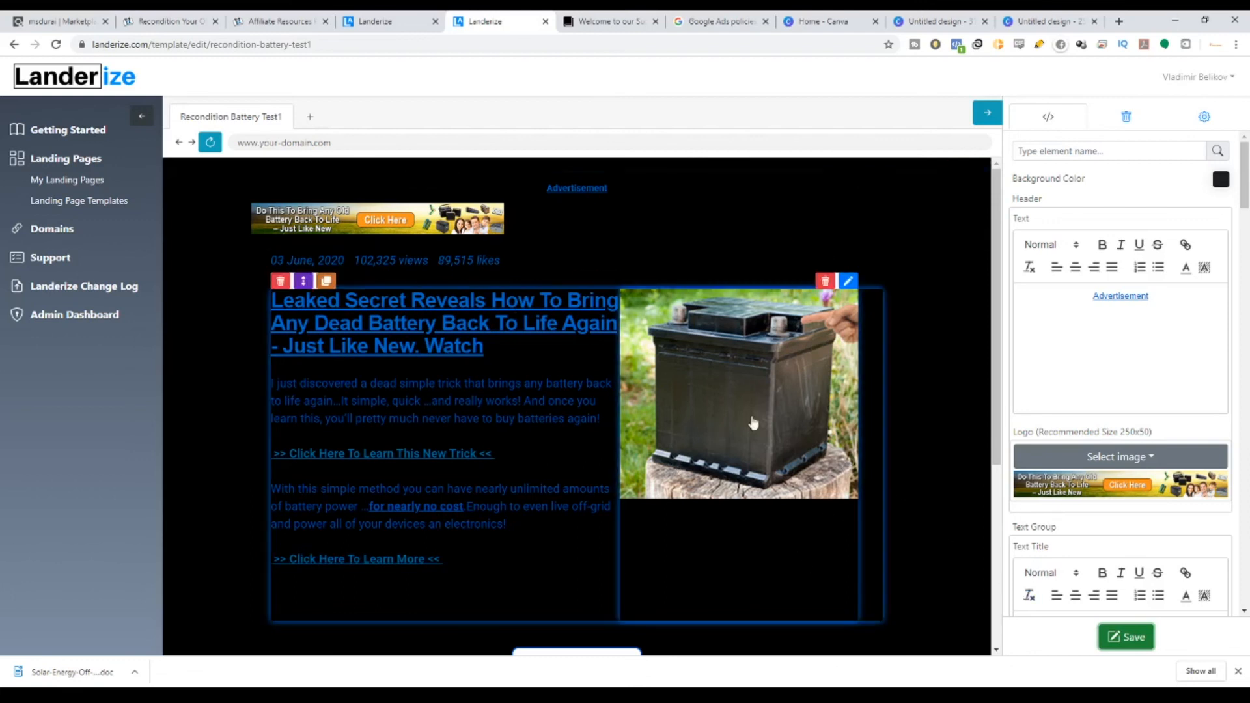
Try different hues for the landing page's background color, then return it to black.
{"action": "scroll", "coordinate": [832, 497], "scroll_direction": "down", "scroll_amount": 4}
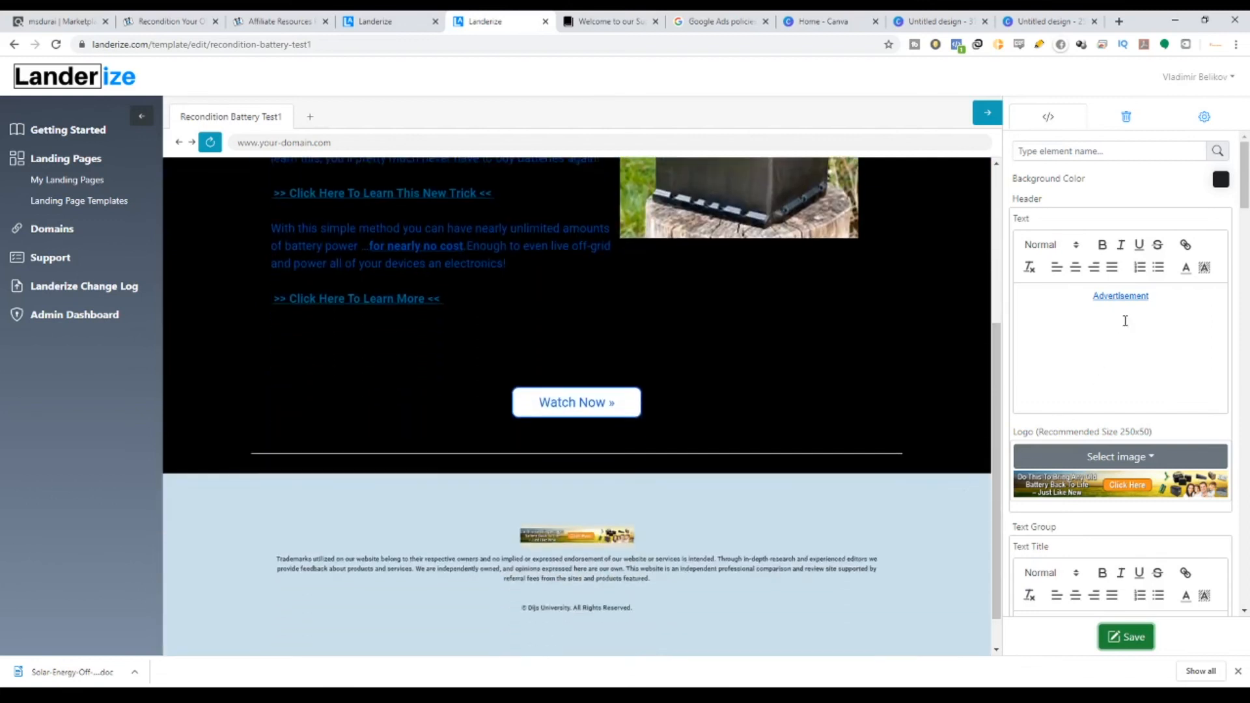
{"action": "left_click", "coordinate": [1221, 179]}
{"action": "left_click_drag", "start_coordinate": [1129, 286], "coordinate": [1131, 237]}
{"action": "left_click", "coordinate": [968, 345]}
{"action": "left_click", "coordinate": [1224, 180]}
{"action": "left_click", "coordinate": [1222, 187]}
{"action": "left_click", "coordinate": [1113, 291]}
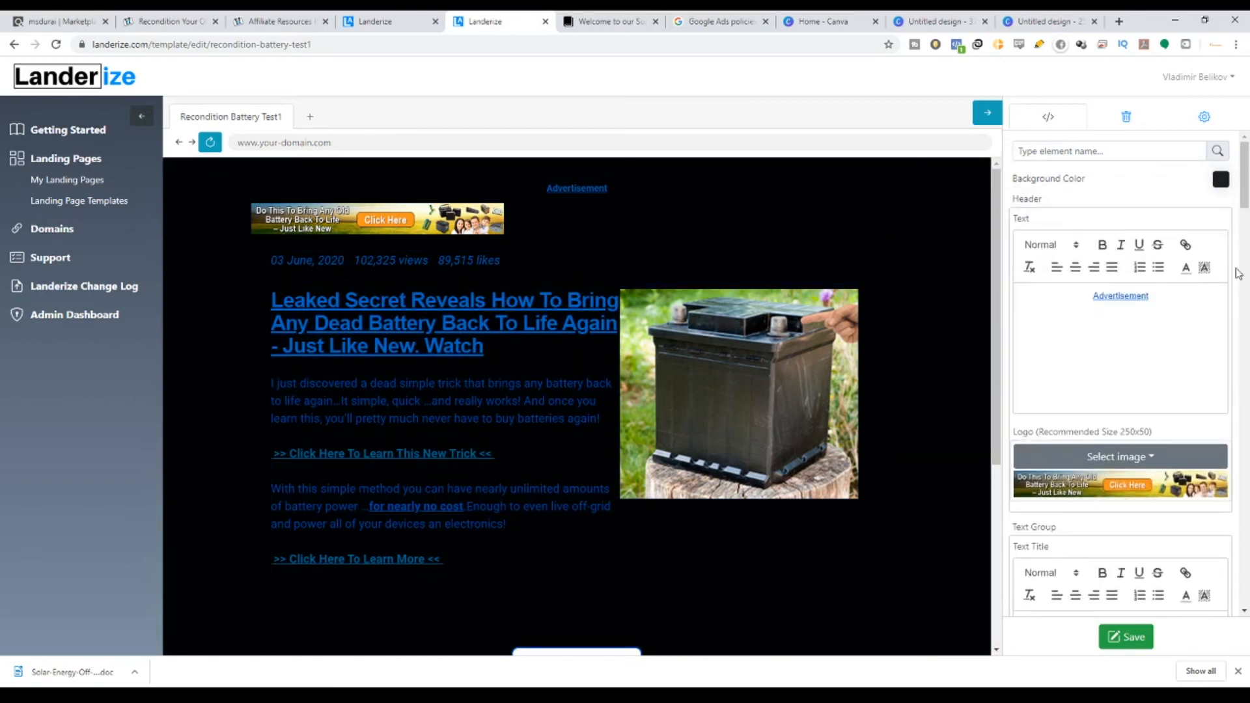
Save the landing page template again and dismiss the save notifications.
{"action": "left_click", "coordinate": [1126, 643]}
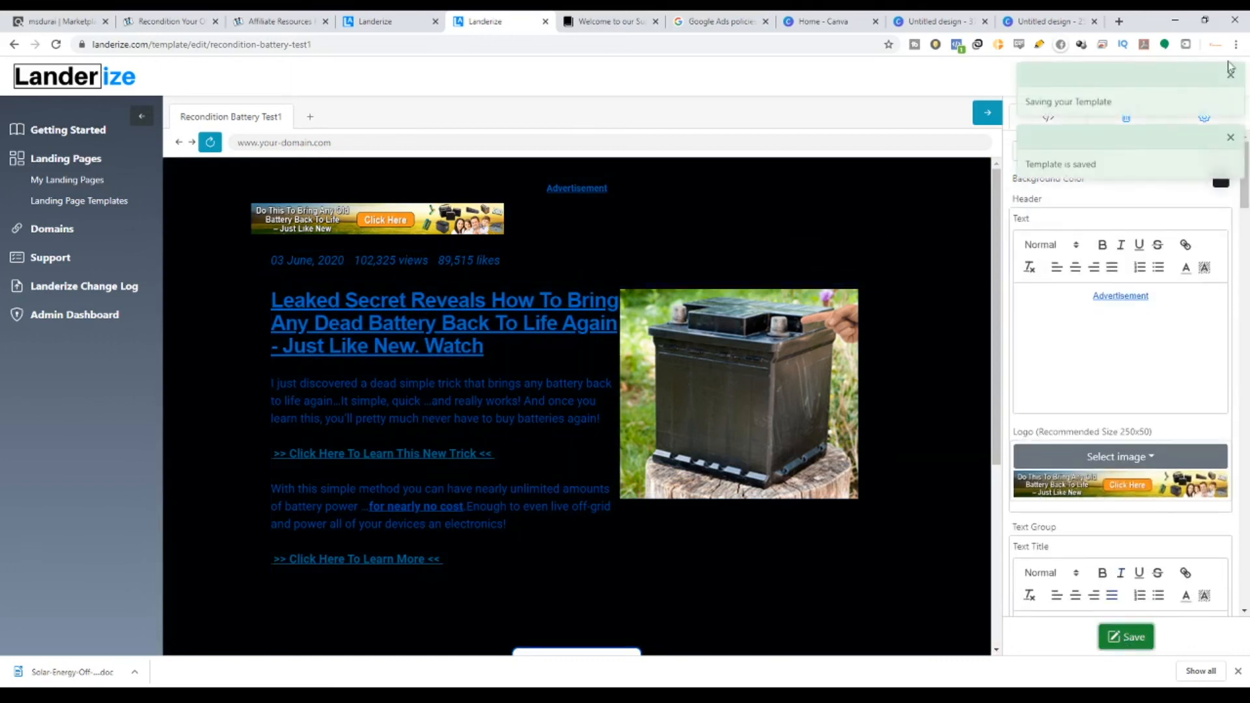
{"action": "left_click", "coordinate": [1236, 138]}
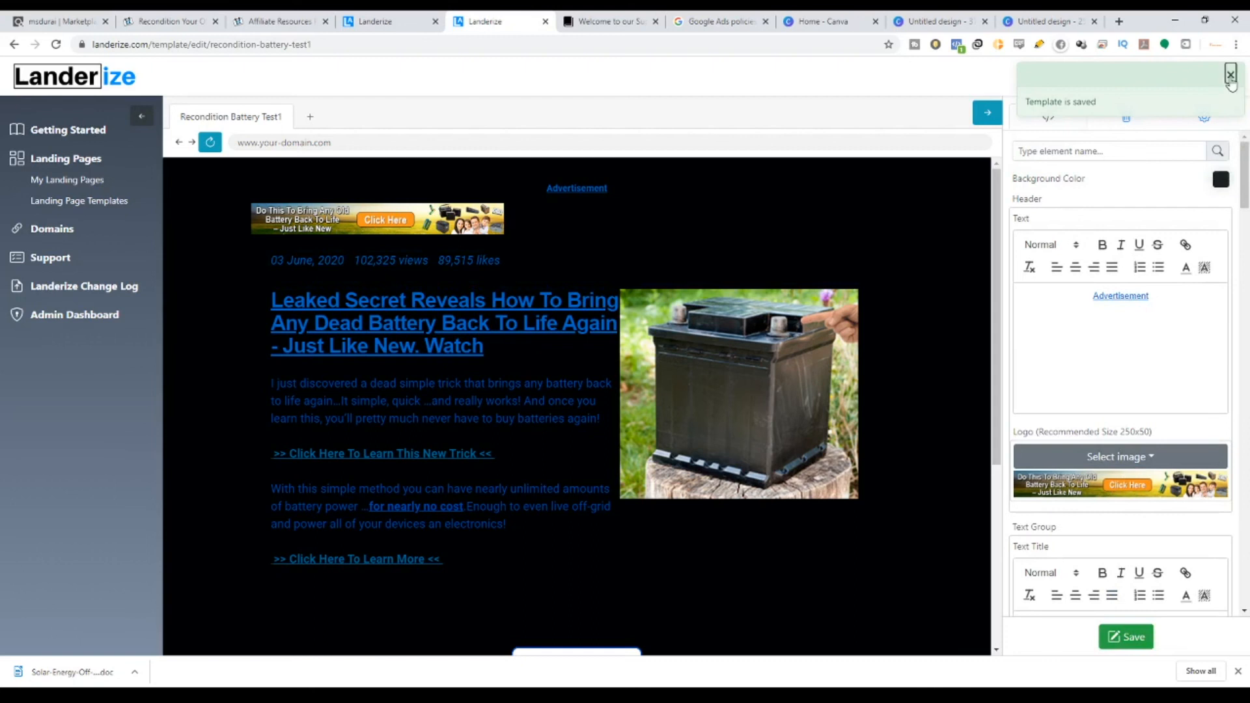
Open the page settings to examine the page title, and look over the finished page content down to the Watch Now button.
{"action": "left_click", "coordinate": [1206, 121]}
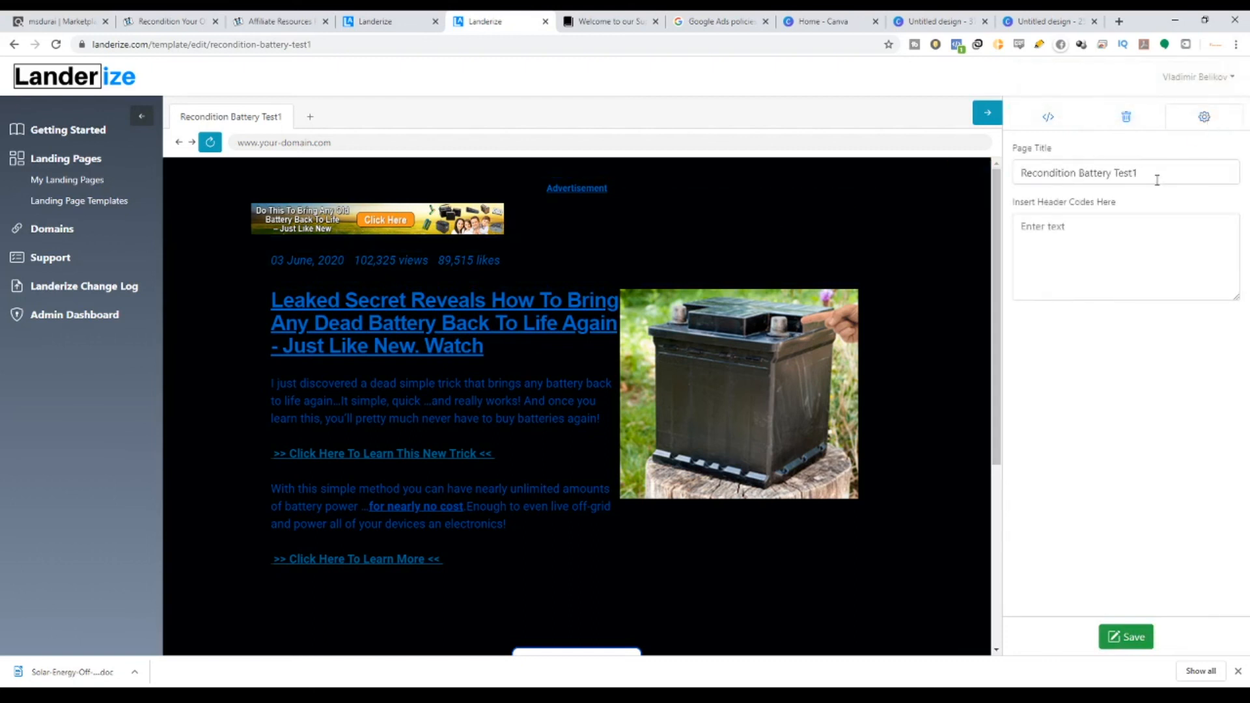
{"action": "left_click_drag", "start_coordinate": [1161, 176], "coordinate": [1021, 190]}
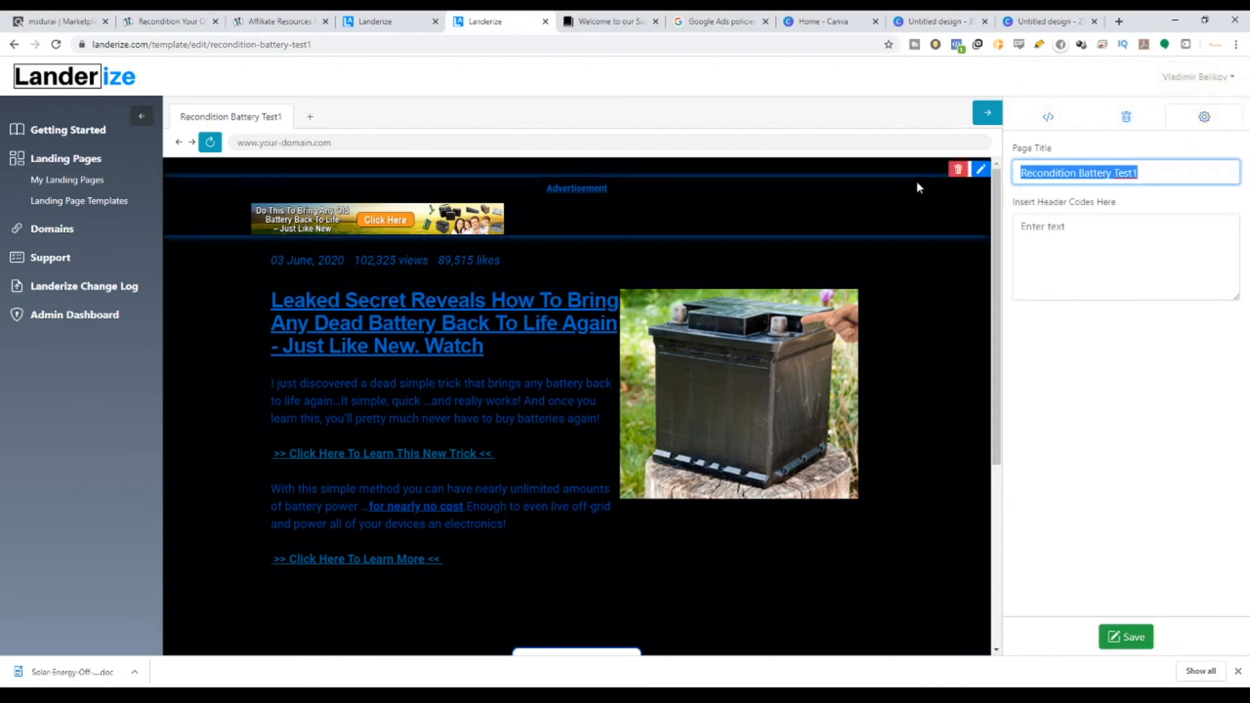
{"action": "scroll", "coordinate": [629, 374], "scroll_direction": "down", "scroll_amount": 2}
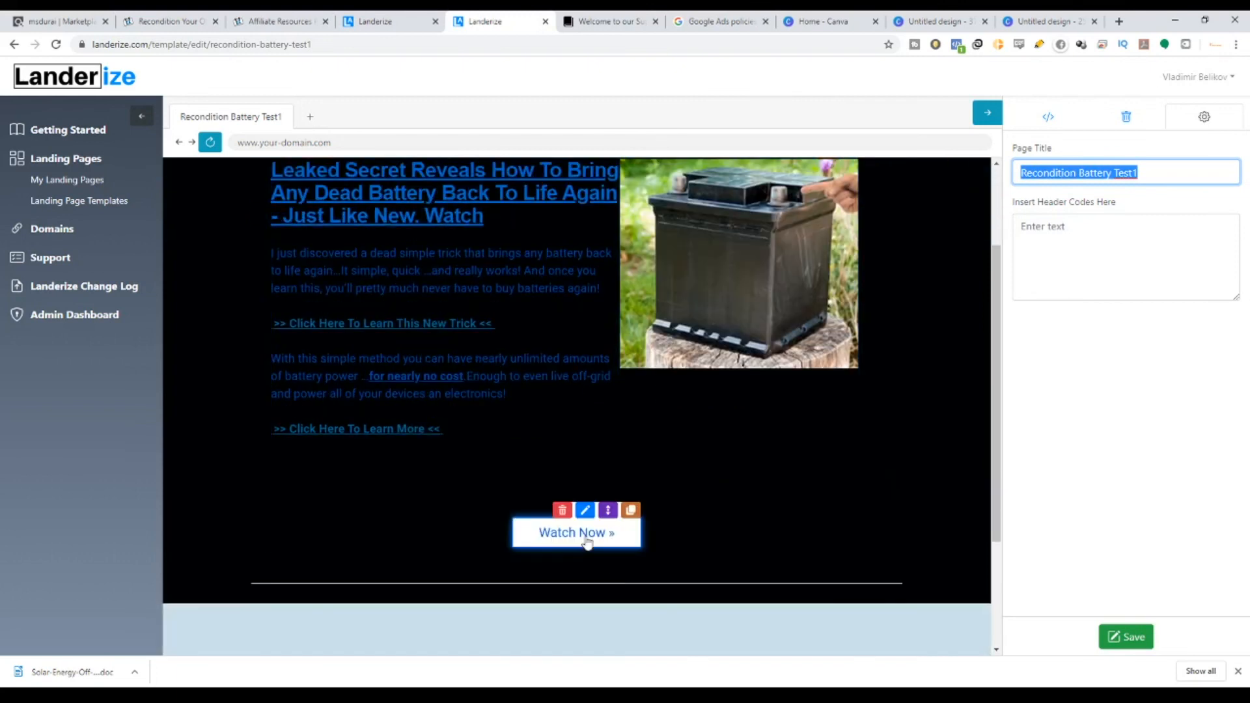
{"action": "scroll", "coordinate": [588, 544], "scroll_direction": "up", "scroll_amount": 1}
{"action": "scroll", "coordinate": [472, 270], "scroll_direction": "up", "scroll_amount": 1}
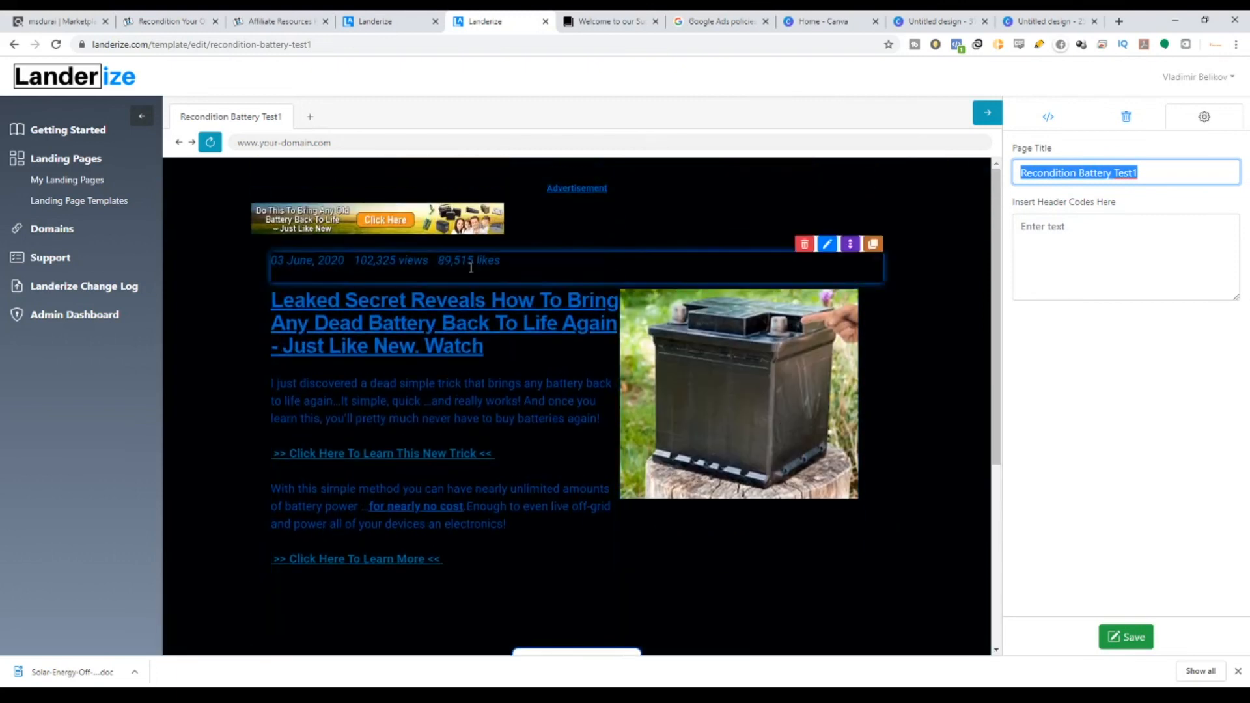
{"action": "scroll", "coordinate": [289, 566], "scroll_direction": "down", "scroll_amount": 1}
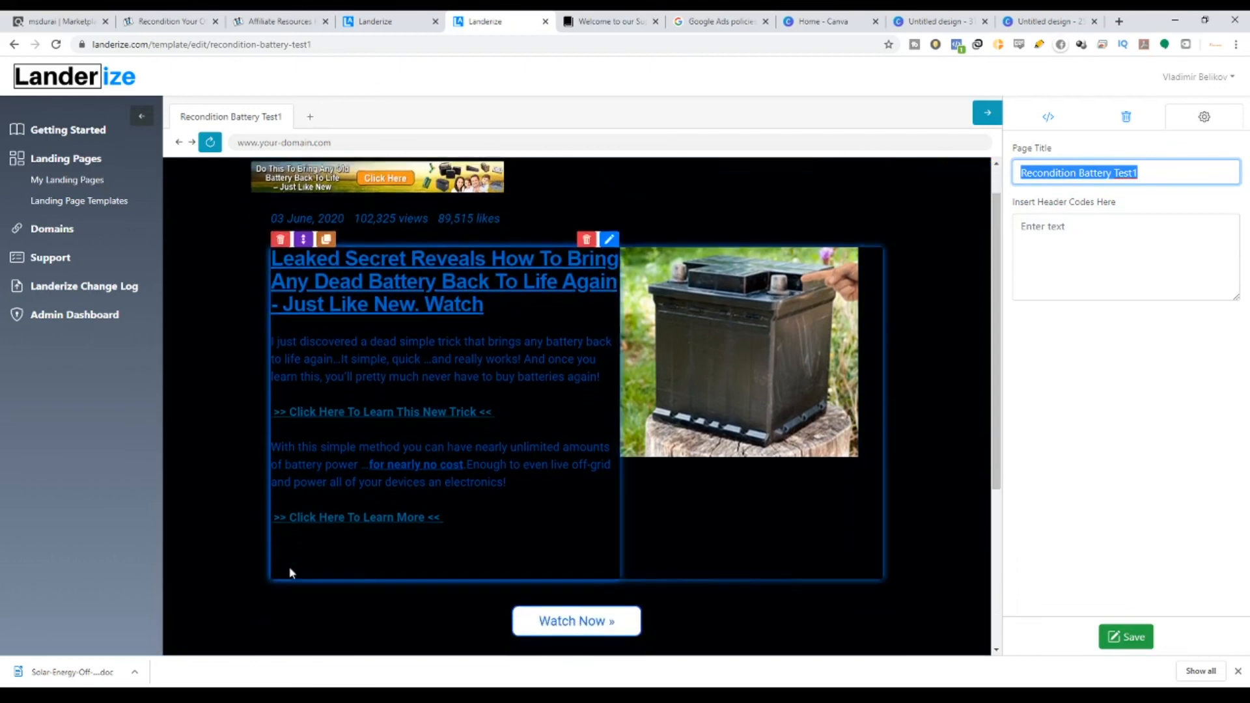
{"action": "scroll", "coordinate": [997, 527], "scroll_direction": "up", "scroll_amount": 1}
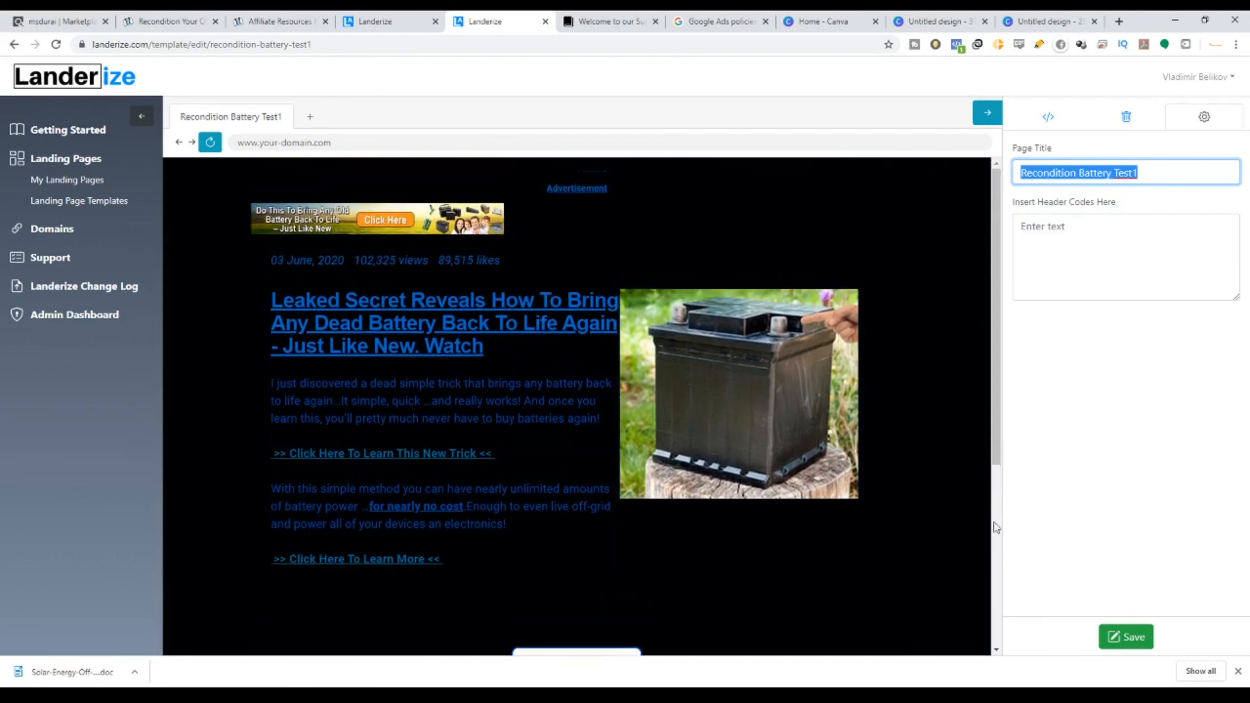
{"action": "scroll", "coordinate": [408, 434], "scroll_direction": "down", "scroll_amount": 2}
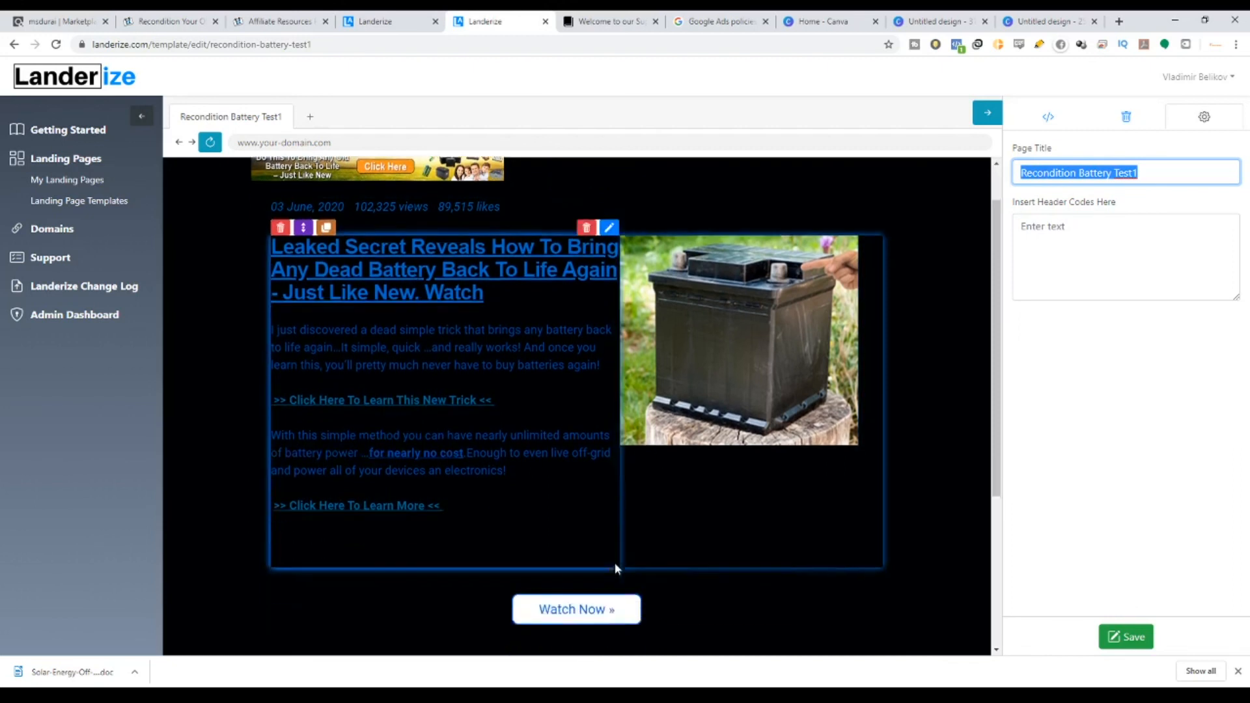
Save the Recondition Battery Test1 template and dismiss the save notification.
{"action": "scroll", "coordinate": [281, 349], "scroll_direction": "up", "scroll_amount": 2}
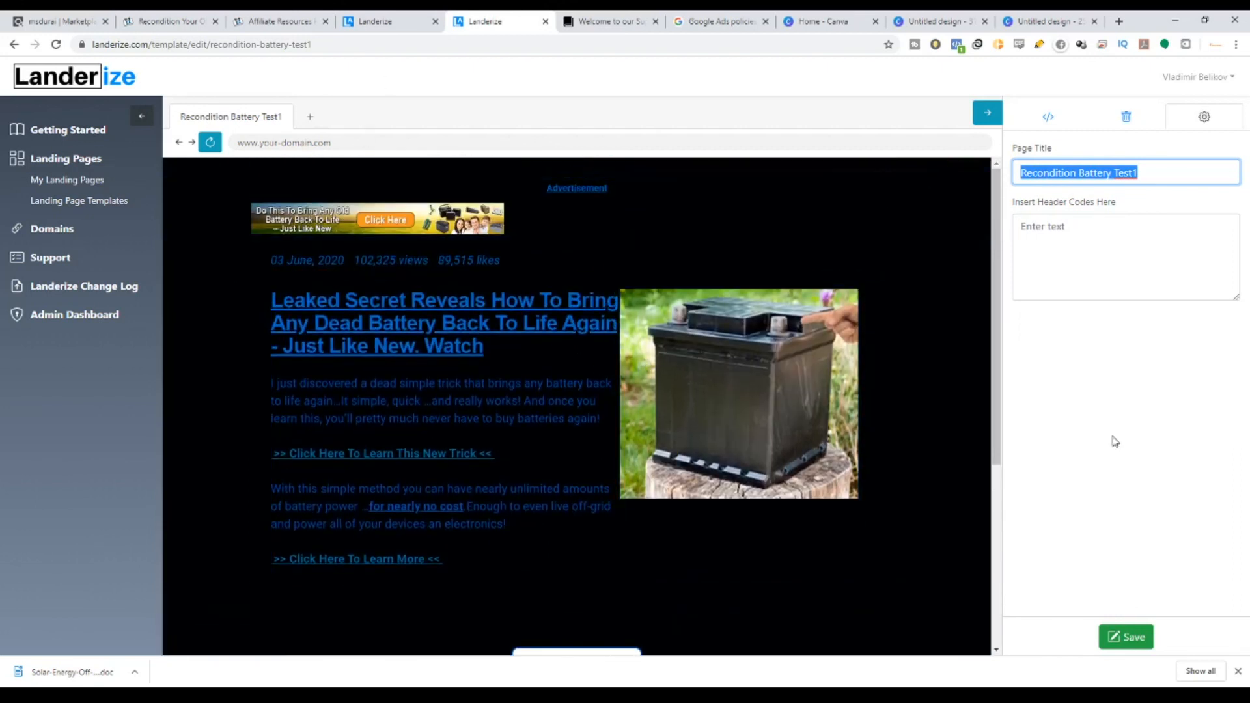
{"action": "left_click", "coordinate": [1145, 636]}
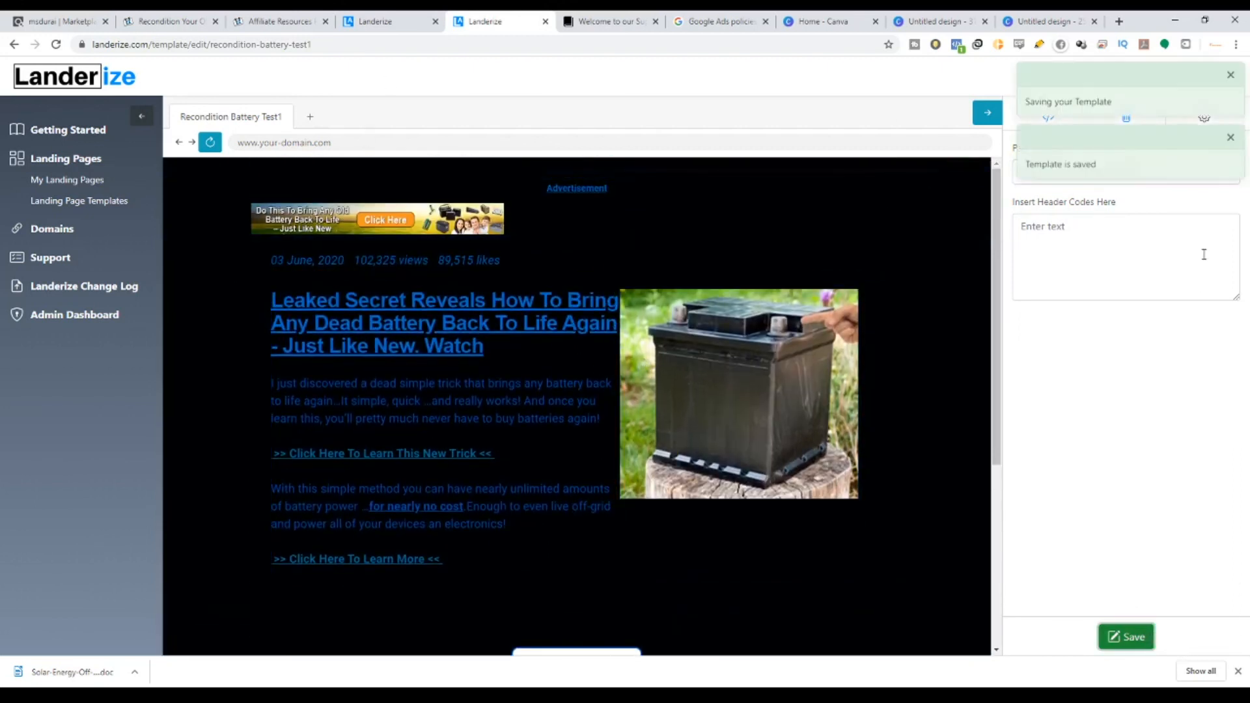
{"action": "left_click", "coordinate": [1231, 75]}
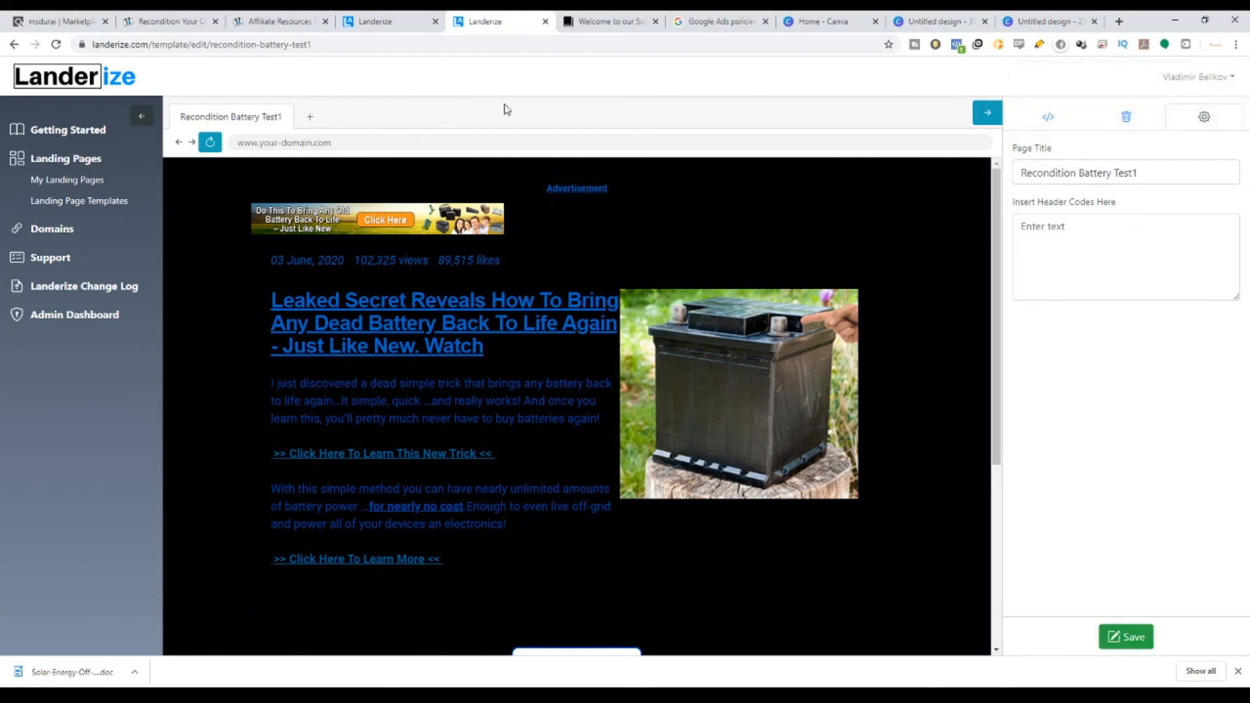
Publish the Recondition Battery Test1 page from the My Landing Pages list to the dev-landerize domain.
{"action": "left_click", "coordinate": [81, 183]}
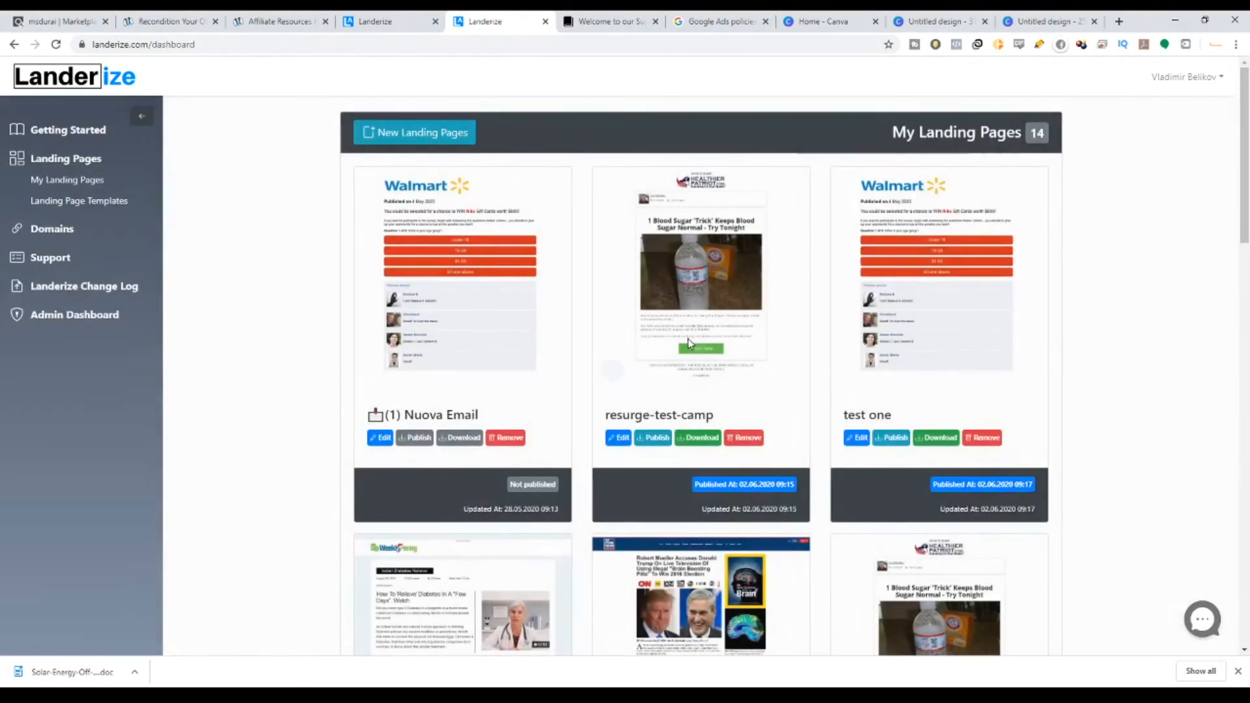
{"action": "scroll", "coordinate": [690, 344], "scroll_direction": "down", "scroll_amount": 20}
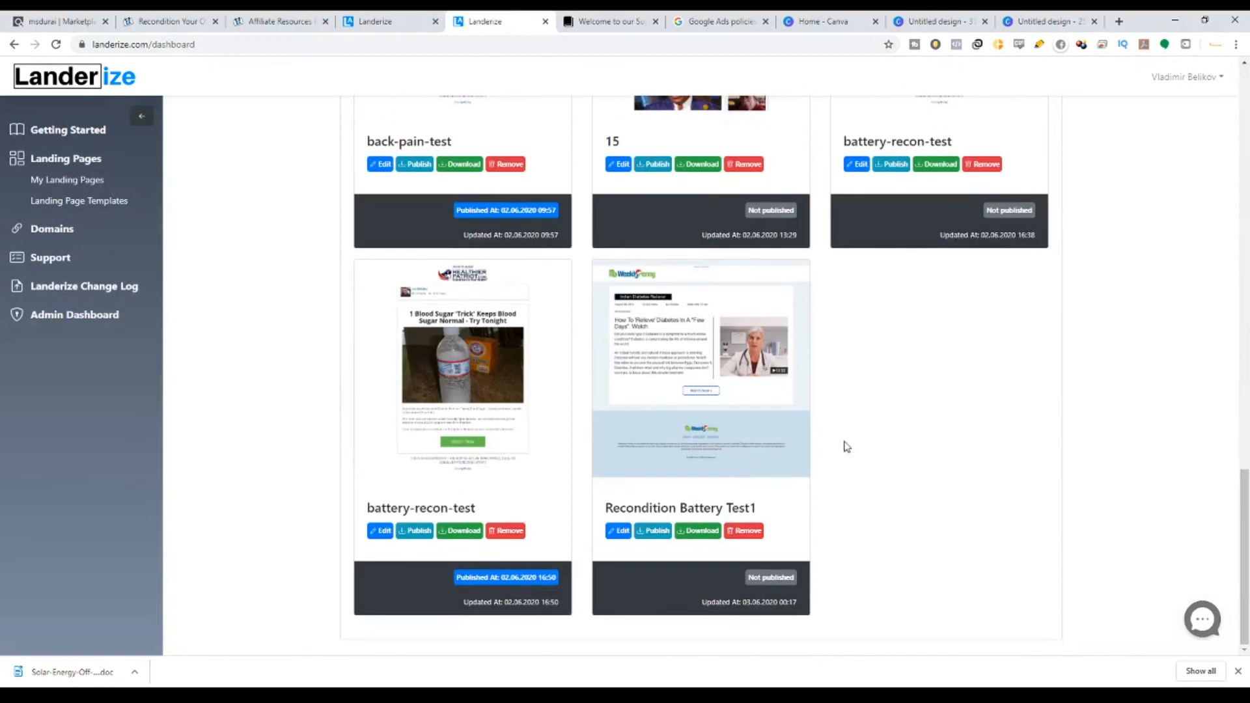
{"action": "left_click", "coordinate": [657, 532]}
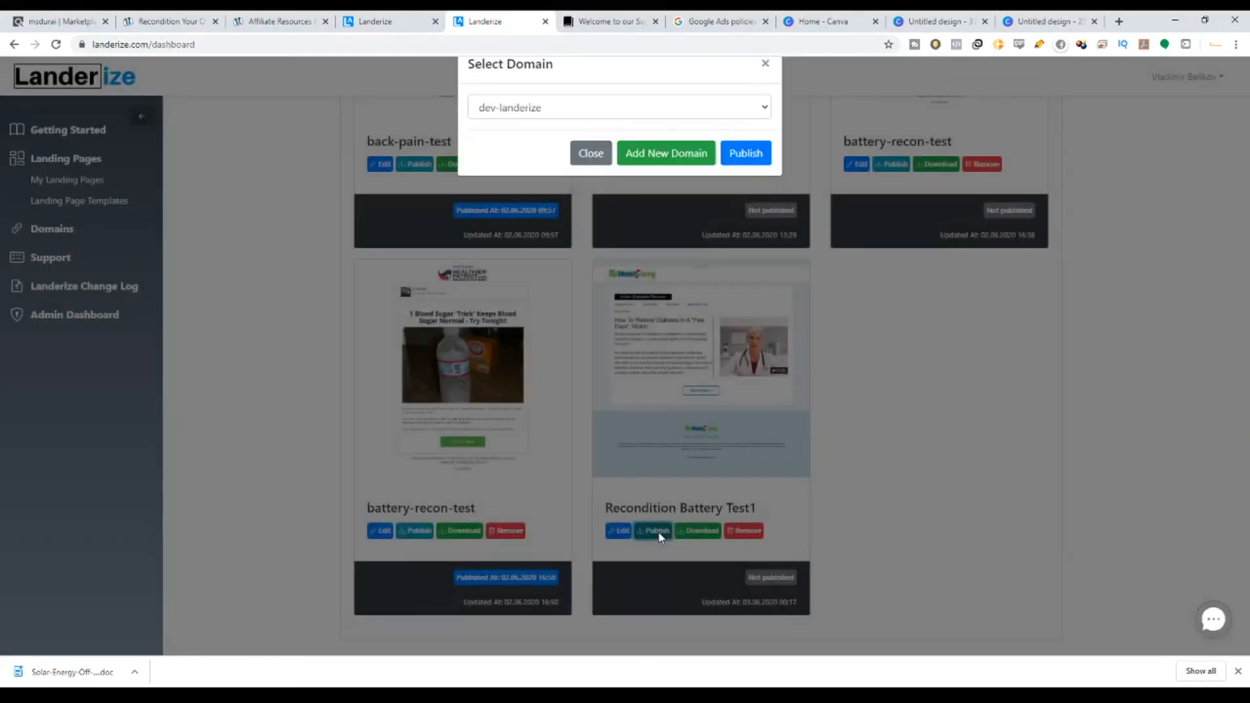
{"action": "left_click", "coordinate": [609, 138]}
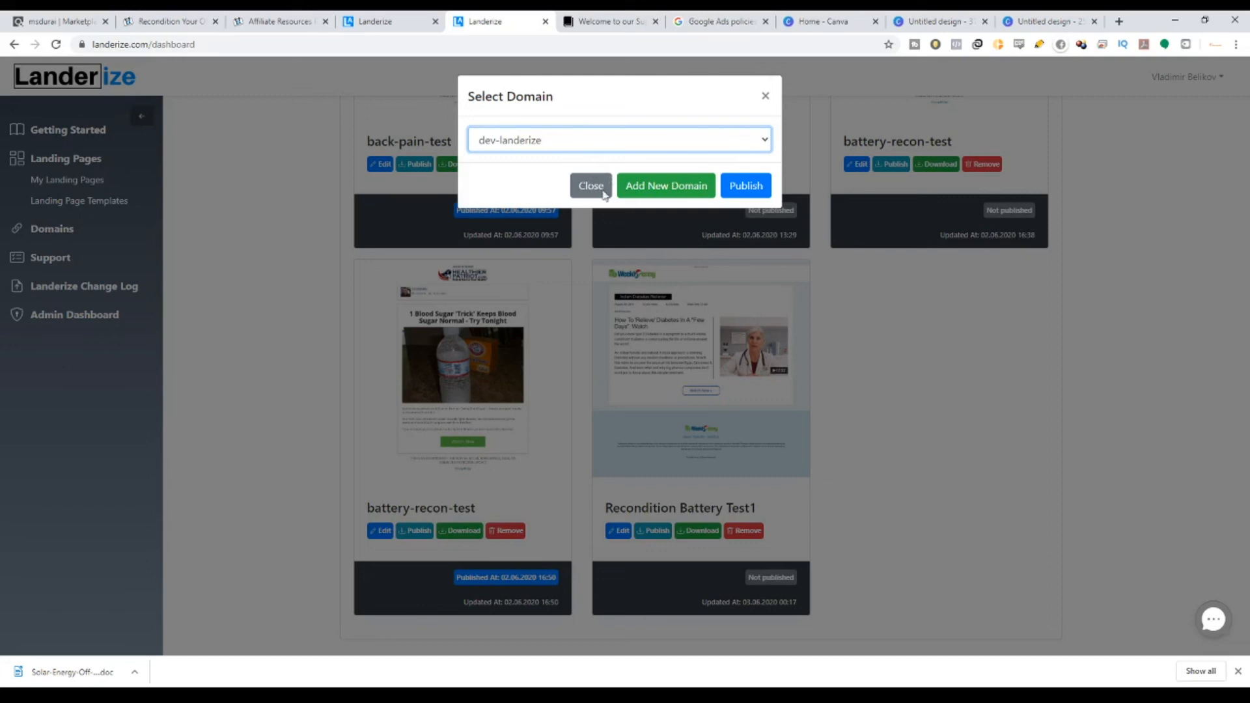
{"action": "left_click", "coordinate": [742, 190]}
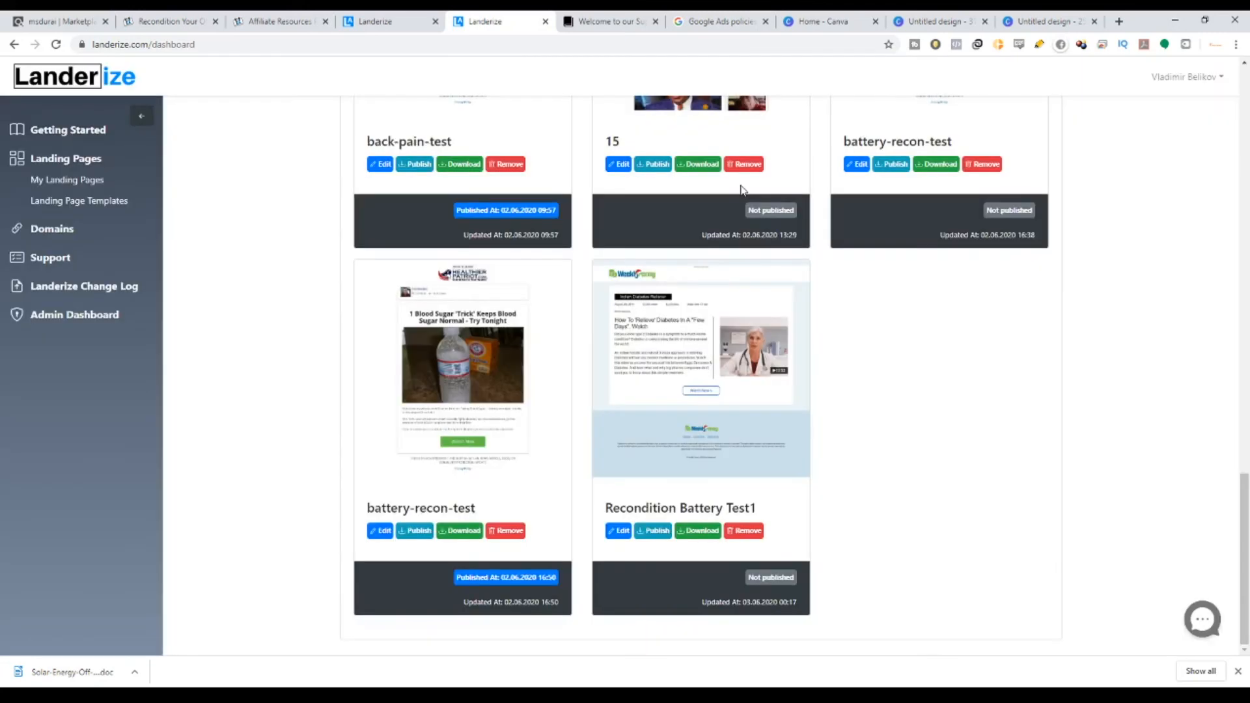
Check the export notice for the published campaign, then reload the landing pages list and check the publish status of Recondition Battery Test1.
{"action": "left_click_drag", "start_coordinate": [1246, 482], "coordinate": [1215, 78]}
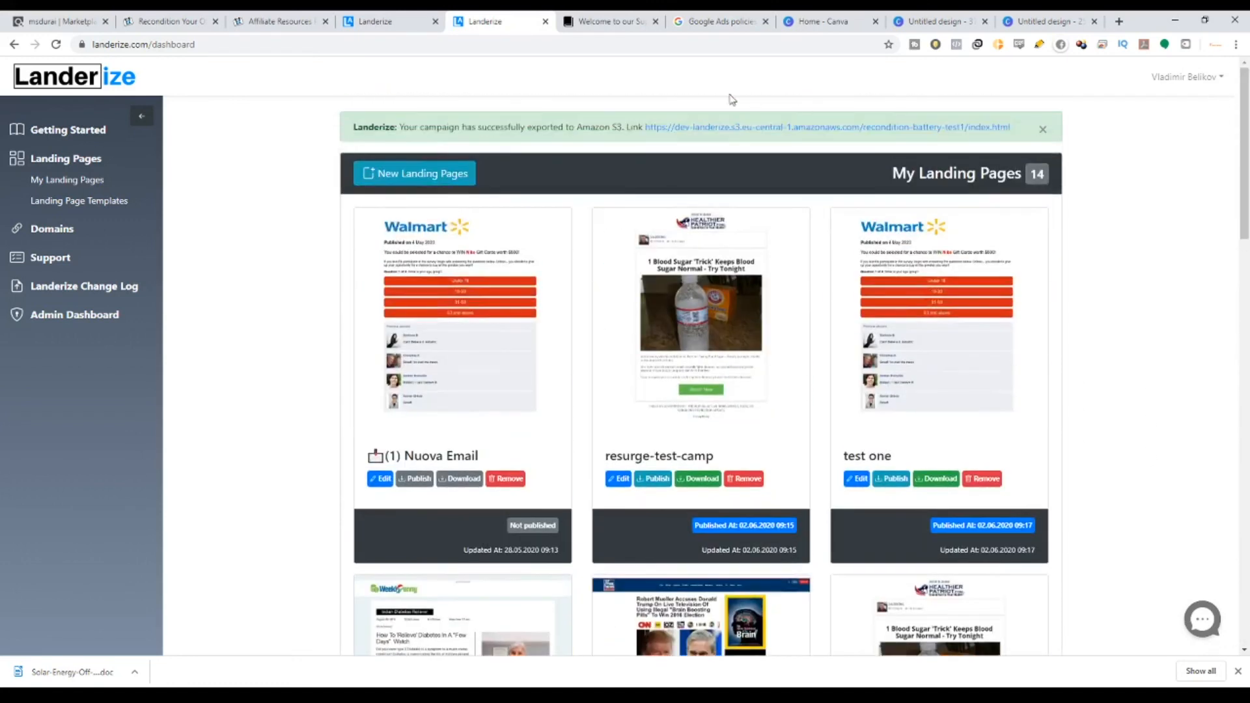
{"action": "left_click_drag", "start_coordinate": [403, 128], "coordinate": [615, 130]}
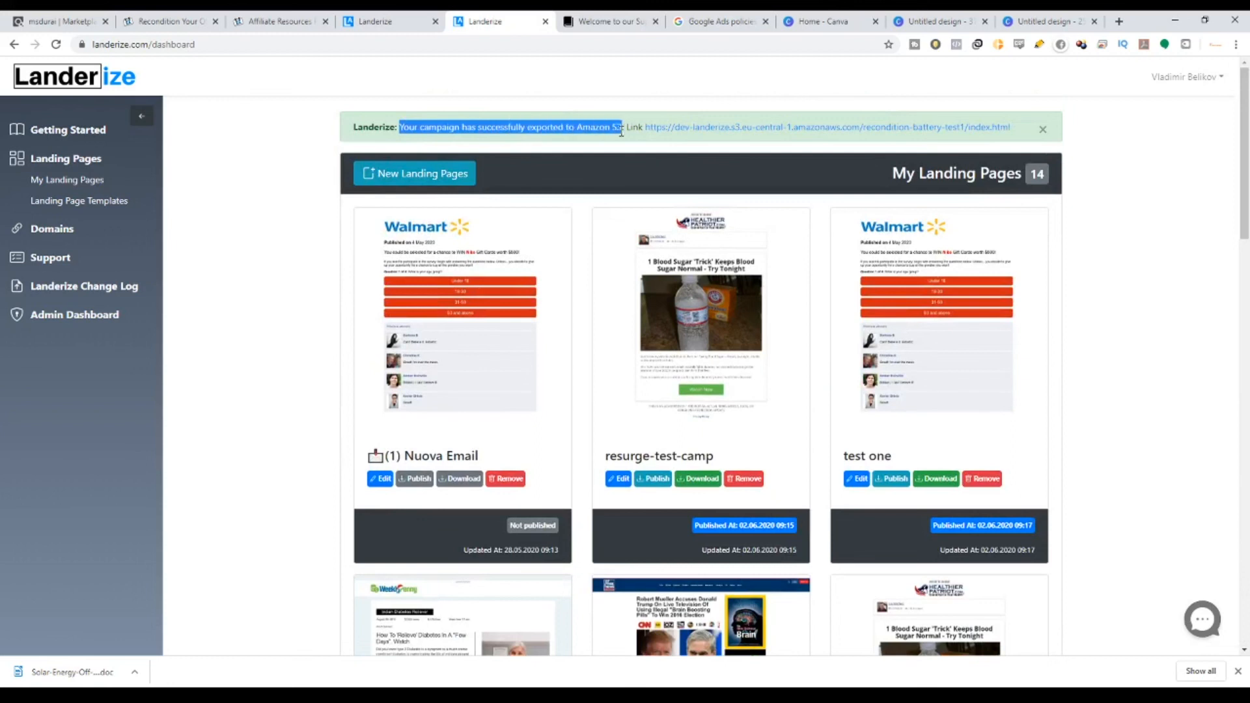
{"action": "left_click_drag", "start_coordinate": [1244, 150], "coordinate": [1244, 554]}
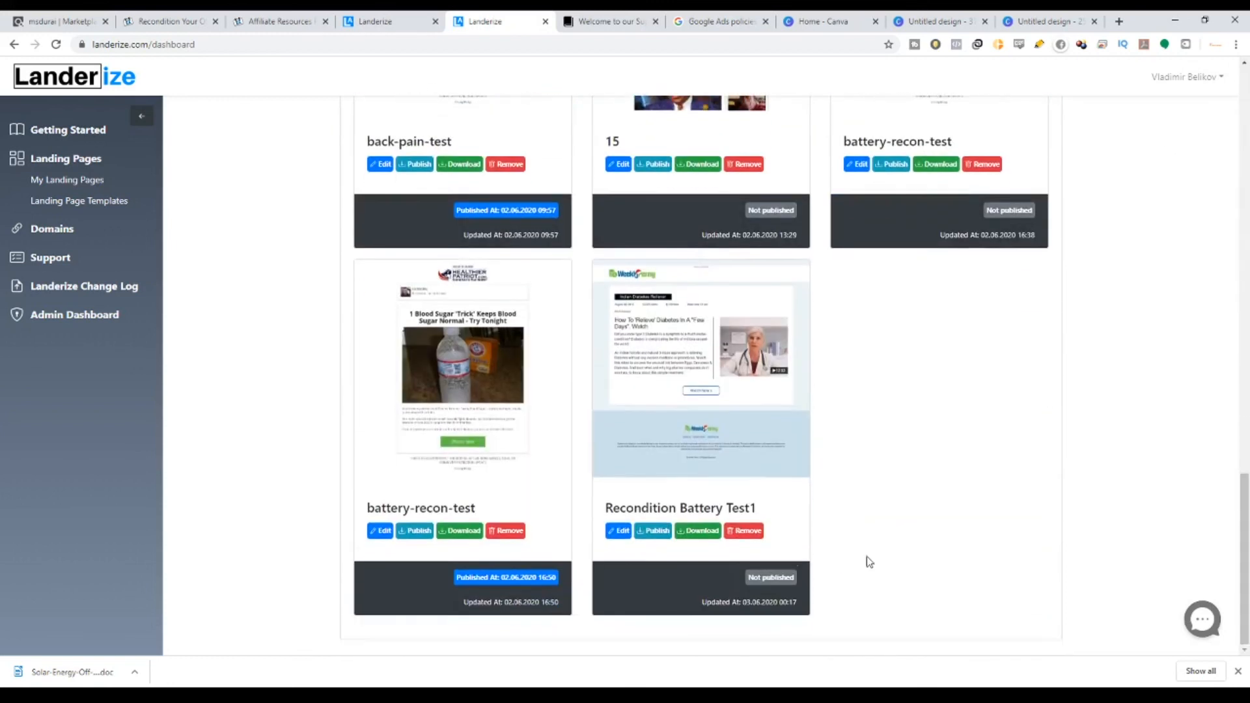
{"action": "left_click", "coordinate": [389, 44]}
{"action": "key", "text": "Return"}
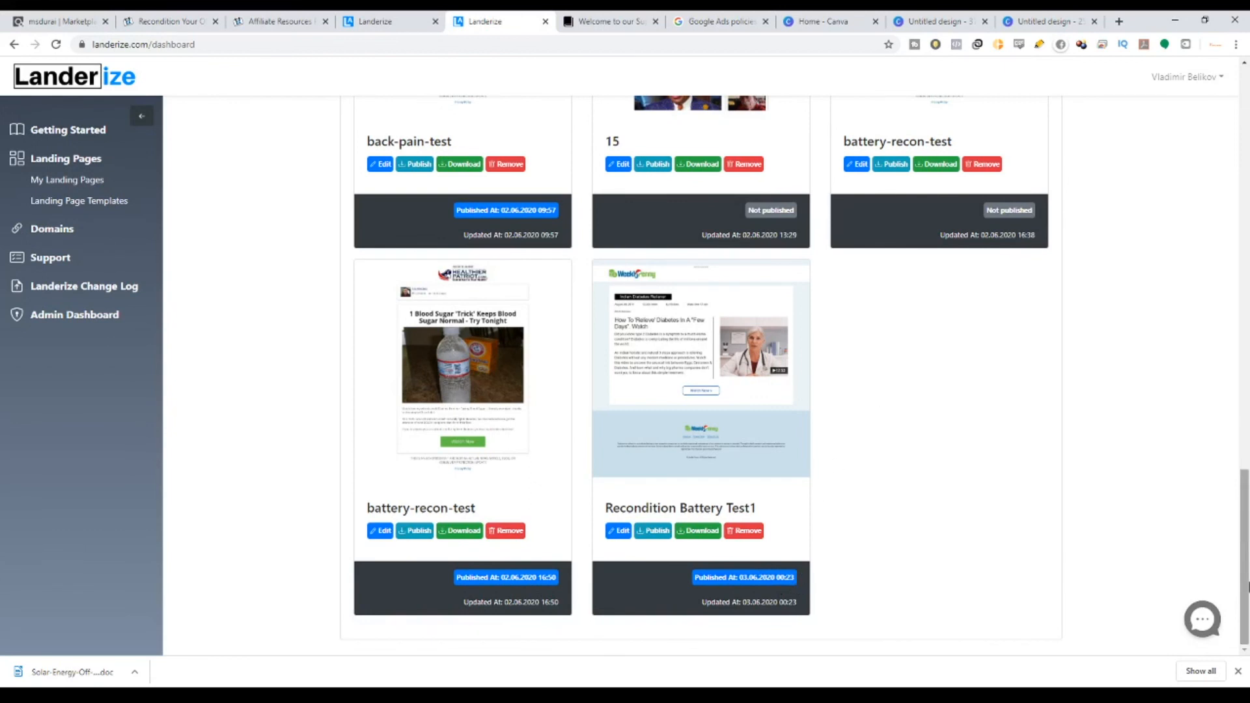
{"action": "left_click_drag", "start_coordinate": [1244, 554], "coordinate": [1228, 156]}
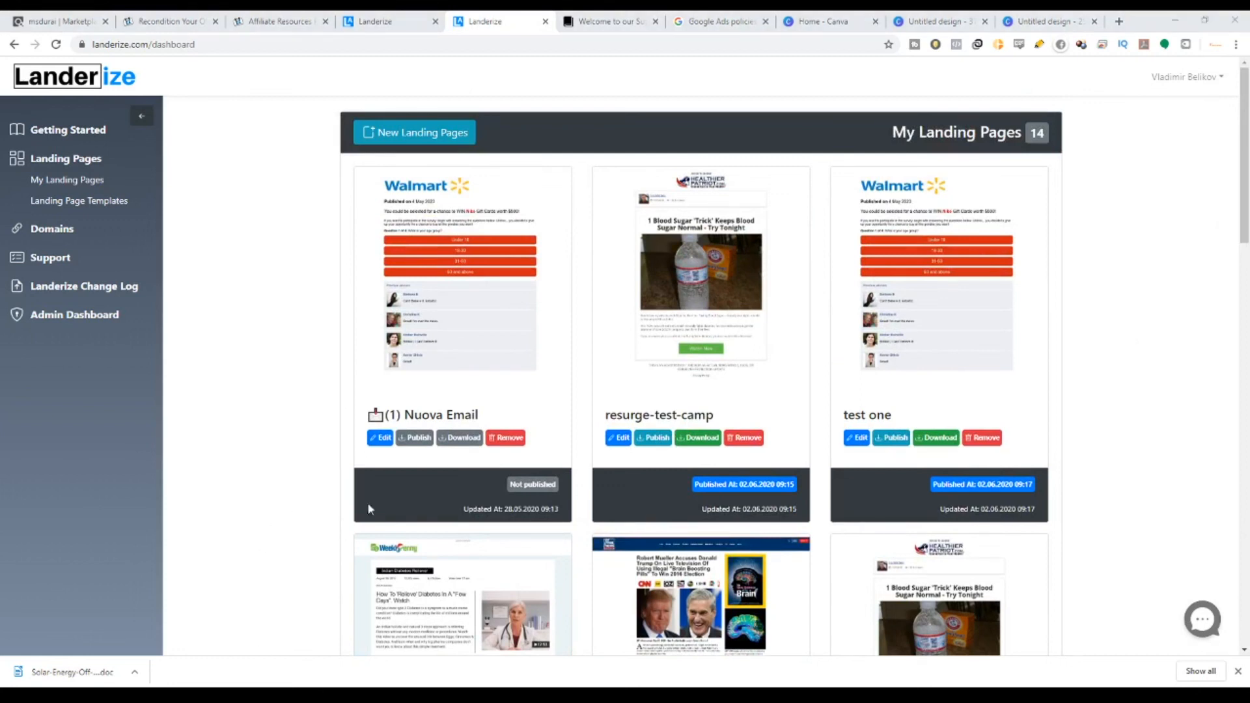
{"action": "left_click", "coordinate": [742, 21]}
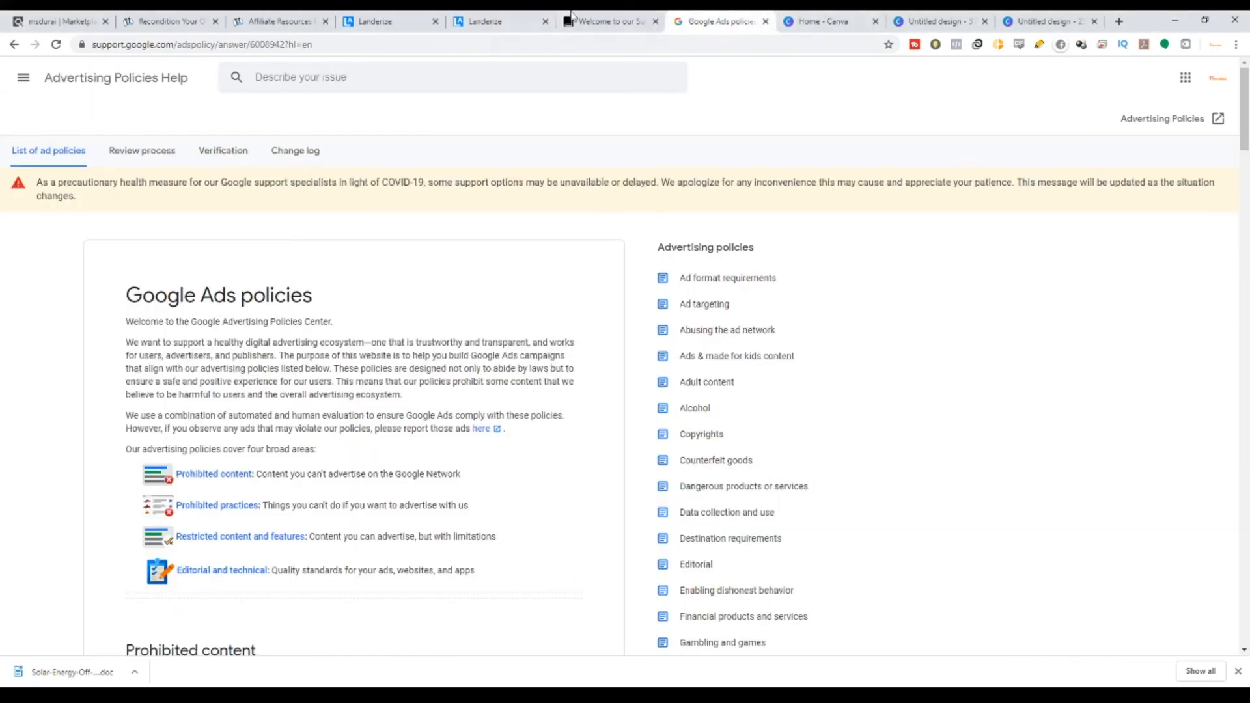
{"action": "left_click", "coordinate": [273, 20]}
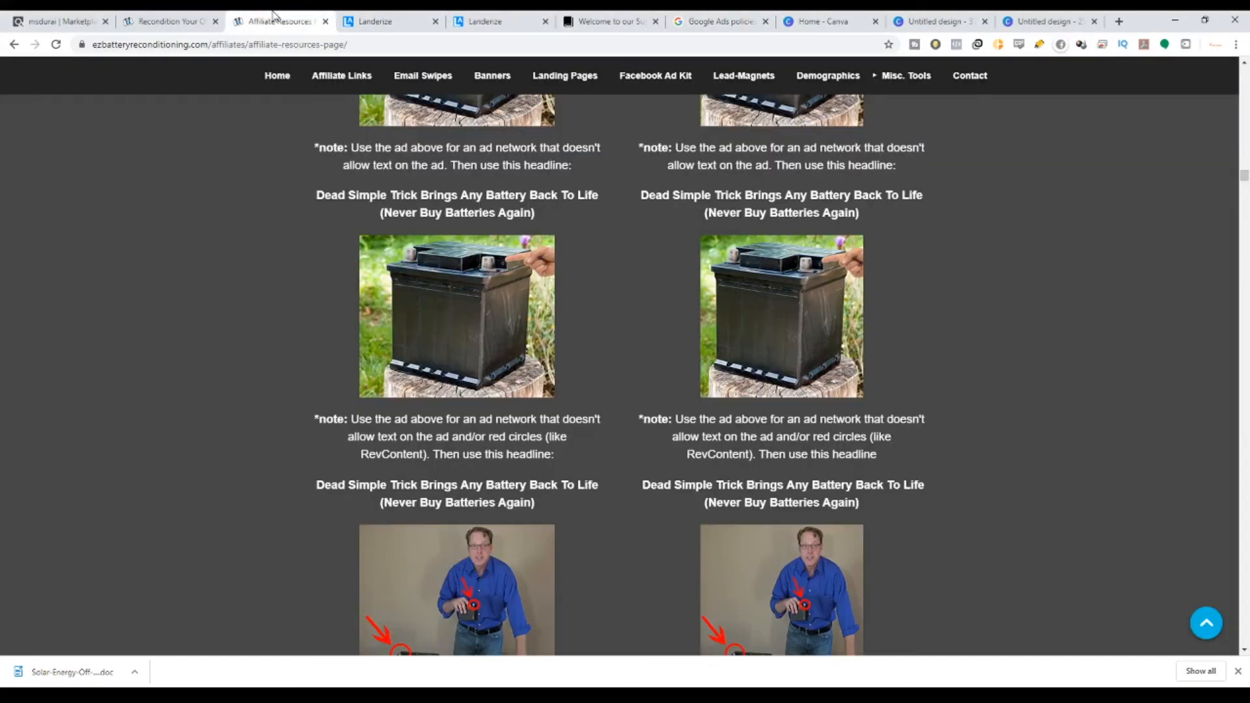
{"action": "left_click", "coordinate": [501, 20]}
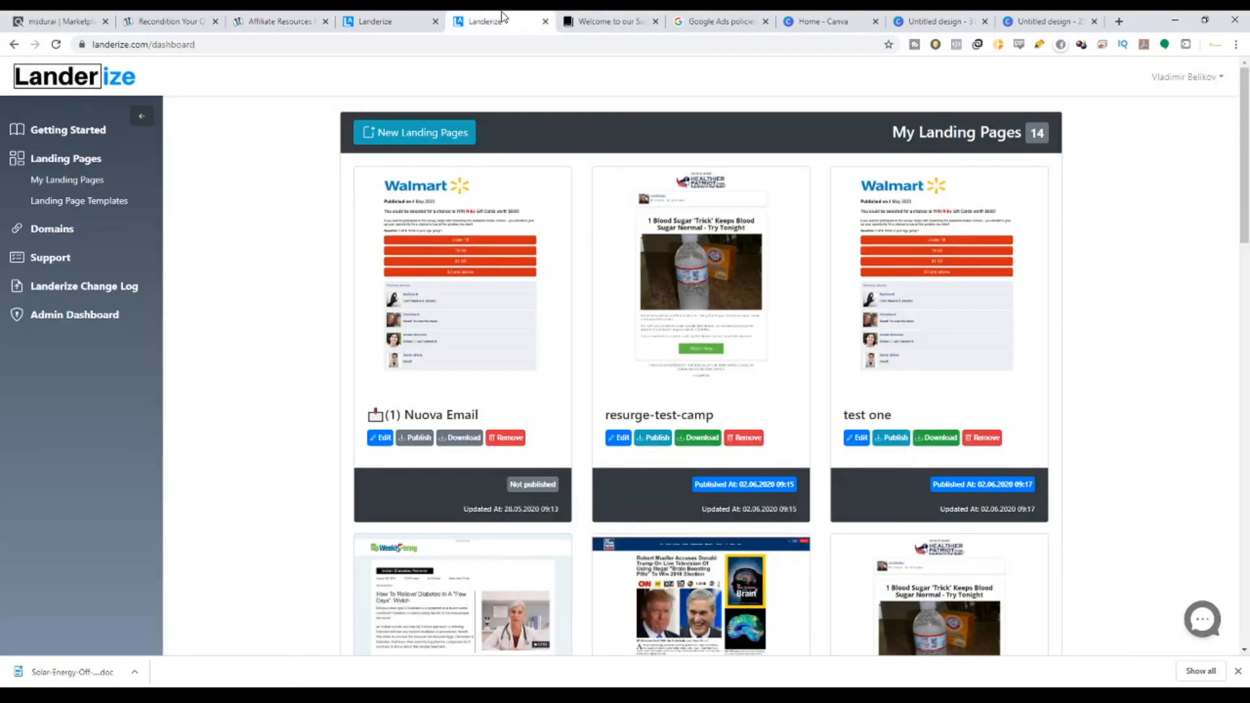